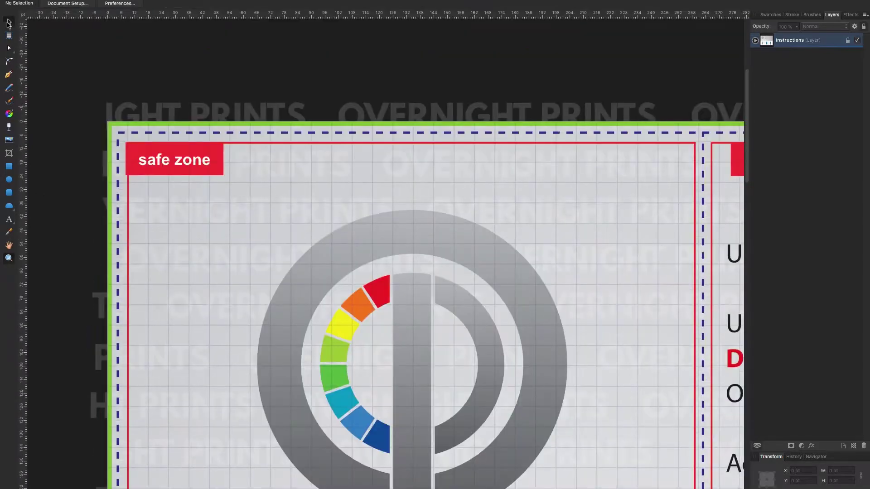
Inspect the trim, bleed and safe-zone guides around the tri-fold page.
{"action": "scroll", "coordinate": [118, 141], "scroll_direction": "up", "scroll_amount": 3}
{"action": "left_click_drag", "start_coordinate": [126, 143], "coordinate": [127, 149]}
{"action": "scroll", "coordinate": [129, 156], "scroll_direction": "up", "scroll_amount": 2}
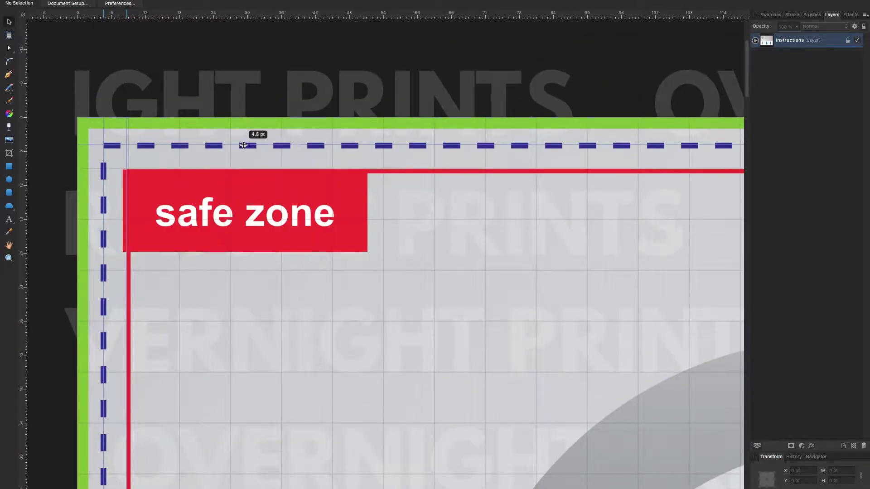
{"action": "scroll", "coordinate": [415, 237], "scroll_direction": "down", "scroll_amount": 20}
{"action": "left_click_drag", "start_coordinate": [238, 171], "coordinate": [290, 280]}
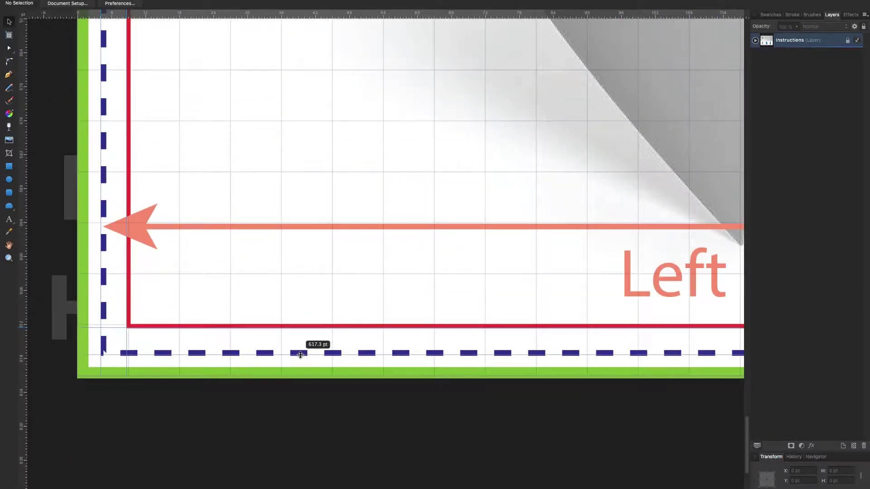
{"action": "scroll", "coordinate": [462, 303], "scroll_direction": "right", "scroll_amount": 15}
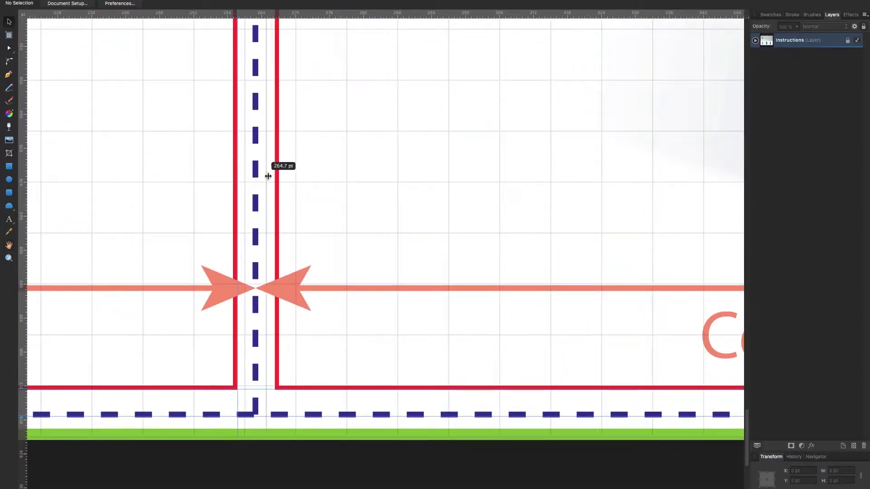
{"action": "scroll", "coordinate": [386, 226], "scroll_direction": "right", "scroll_amount": 15}
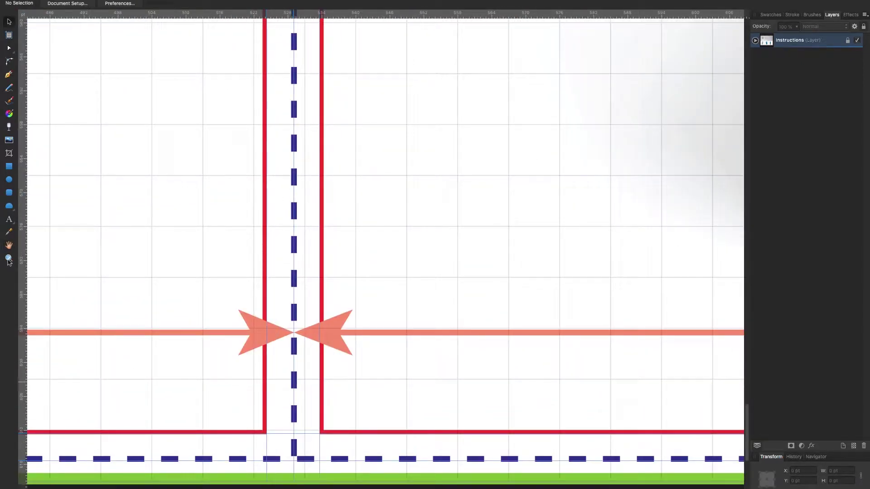
{"action": "scroll", "coordinate": [403, 373], "scroll_direction": "right", "scroll_amount": 15}
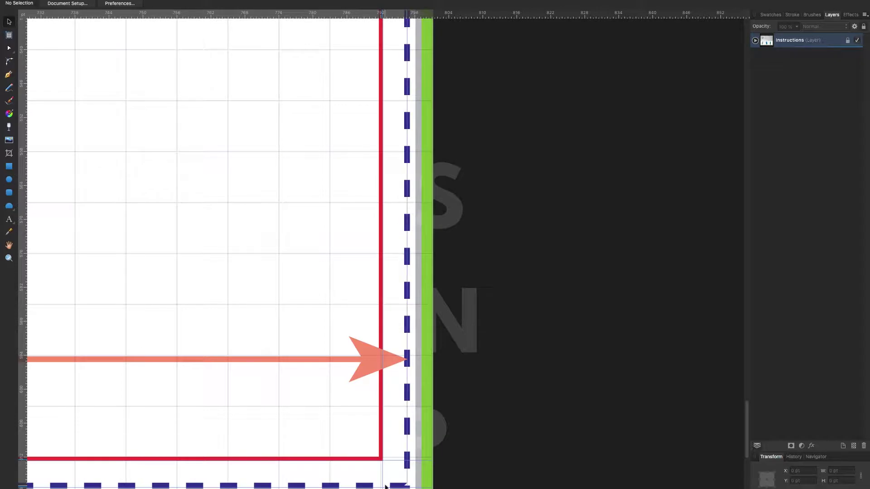
{"action": "scroll", "coordinate": [671, 344], "scroll_direction": "left", "scroll_amount": 20}
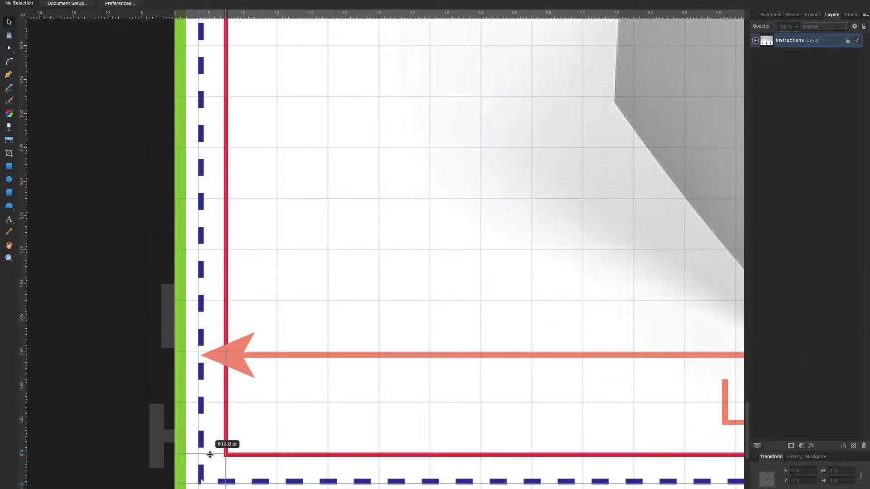
{"action": "scroll", "coordinate": [210, 455], "scroll_direction": "up", "scroll_amount": 20}
{"action": "scroll", "coordinate": [377, 287], "scroll_direction": "right", "scroll_amount": 7}
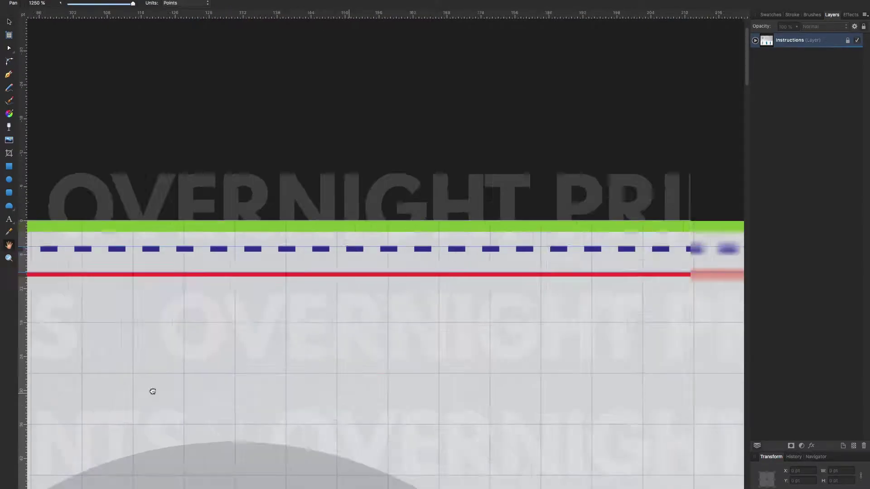
{"action": "scroll", "coordinate": [153, 391], "scroll_direction": "down", "scroll_amount": 15}
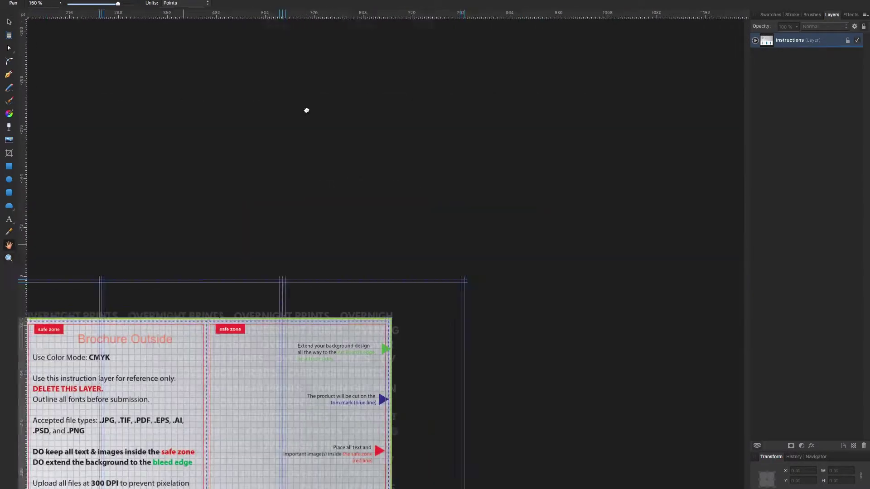
Hide the Instructions layer so only the blank gridded page remains.
{"action": "left_click", "coordinate": [858, 40]}
{"action": "key", "text": "z"}
{"action": "scroll", "coordinate": [113, 223], "scroll_direction": "up", "scroll_amount": 10}
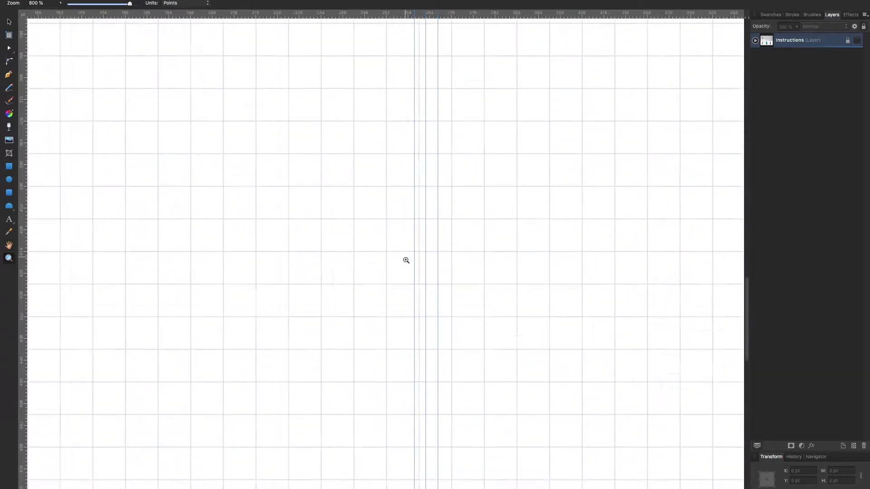
{"action": "scroll", "coordinate": [395, 257], "scroll_direction": "down", "scroll_amount": 5}
{"action": "scroll", "coordinate": [395, 257], "scroll_direction": "down", "scroll_amount": 8}
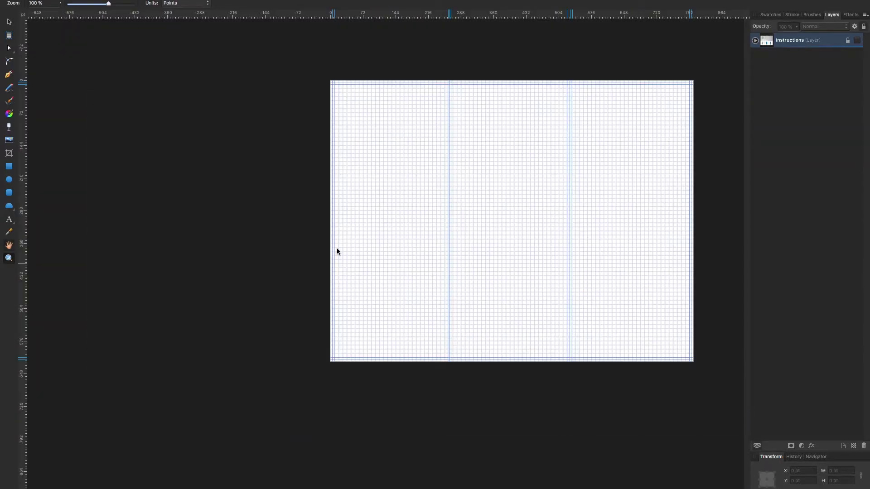
Draw a narrow rectangle down the left edge of the page.
{"action": "left_click", "coordinate": [858, 40]}
{"action": "left_click", "coordinate": [858, 41]}
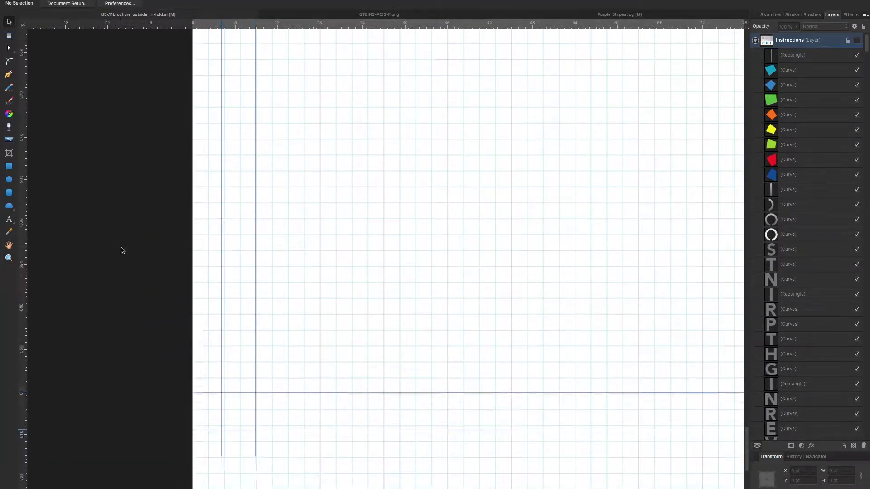
{"action": "scroll", "coordinate": [136, 158], "scroll_direction": "down", "scroll_amount": 5}
{"action": "left_click_drag", "start_coordinate": [193, 177], "coordinate": [165, 359]}
Fill the narrow rectangle with a light green swatch.
{"action": "left_click", "coordinate": [771, 14]}
{"action": "left_click", "coordinate": [789, 63]}
{"action": "left_click", "coordinate": [787, 186]}
{"action": "left_click", "coordinate": [788, 113]}
Stretch the green strip to 621.1 pt, the full page height.
{"action": "scroll", "coordinate": [195, 252], "scroll_direction": "down", "scroll_amount": 3}
{"action": "scroll", "coordinate": [171, 299], "scroll_direction": "up", "scroll_amount": 5}
{"action": "left_click_drag", "start_coordinate": [171, 299], "coordinate": [165, 151]}
{"action": "scroll", "coordinate": [169, 217], "scroll_direction": "up", "scroll_amount": 3}
{"action": "scroll", "coordinate": [164, 141], "scroll_direction": "up", "scroll_amount": 3}
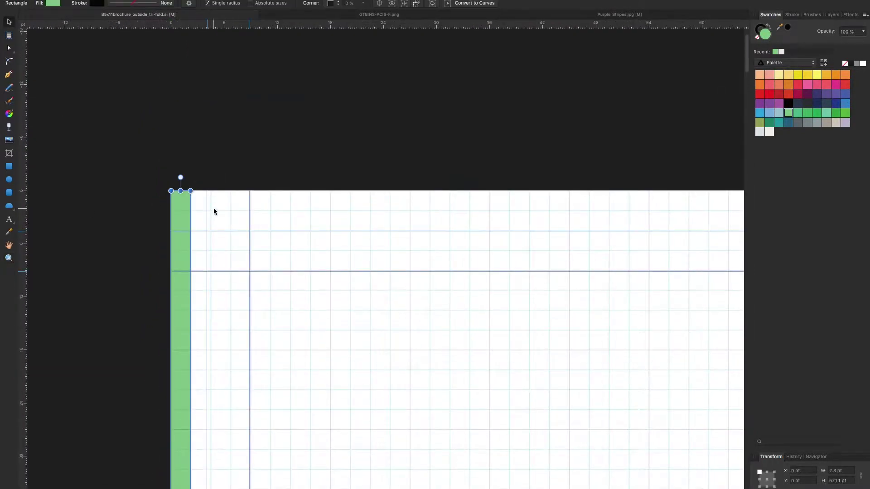
{"action": "key", "text": "Escape"}
{"action": "scroll", "coordinate": [184, 286], "scroll_direction": "up", "scroll_amount": 3}
Duplicate the green strip to the right to make several evenly spaced strips.
{"action": "left_click_drag", "start_coordinate": [206, 302], "coordinate": [292, 304], "text": "alt"}
{"action": "left_click_drag", "start_coordinate": [226, 290], "coordinate": [234, 287]}
{"action": "key", "text": "Escape"}
{"action": "key", "text": "z"}
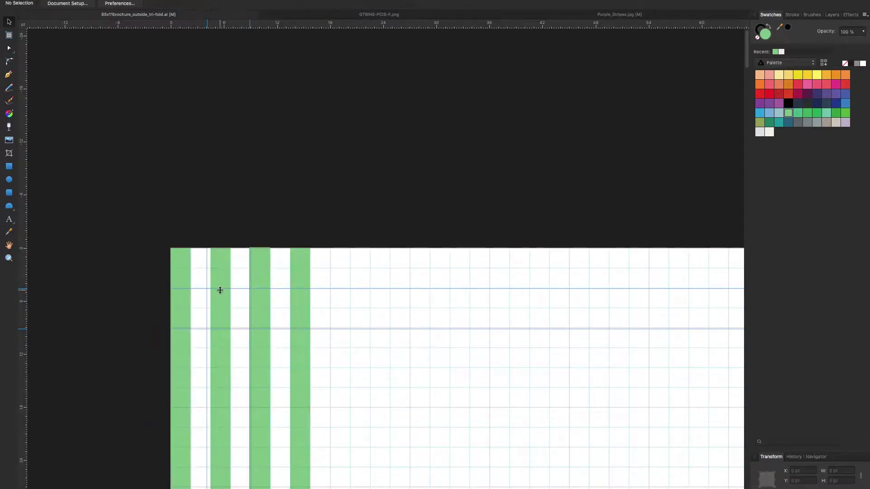
{"action": "scroll", "coordinate": [245, 340], "scroll_direction": "down", "scroll_amount": 5}
{"action": "left_click_drag", "start_coordinate": [278, 379], "coordinate": [221, 295]}
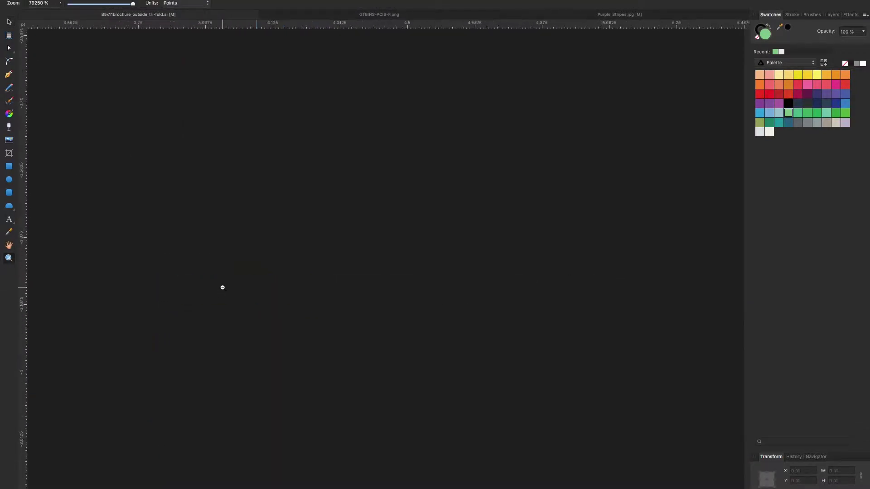
{"action": "left_click", "coordinate": [222, 287], "text": "alt"}
{"action": "left_click", "coordinate": [219, 325], "text": "alt"}
{"action": "left_click", "coordinate": [219, 317], "text": "alt"}
Copy the four green strips further to the right.
{"action": "key", "text": "v"}
{"action": "key", "text": "ctrl+z"}
{"action": "left_click", "coordinate": [223, 209], "text": "shift"}
{"action": "left_click", "coordinate": [262, 217], "text": "shift"}
{"action": "left_click_drag", "start_coordinate": [263, 217], "coordinate": [738, 251], "text": "alt"}
{"action": "scroll", "coordinate": [738, 251], "scroll_direction": "right", "scroll_amount": 1}
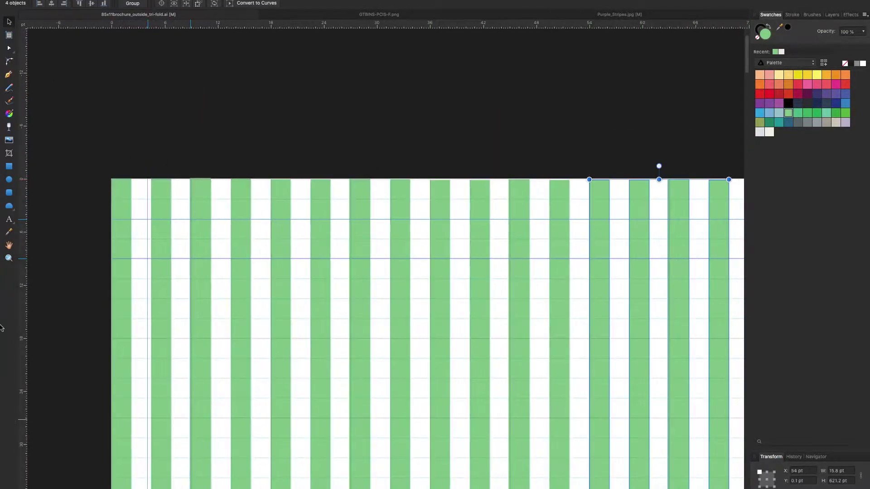
{"action": "scroll", "coordinate": [301, 324], "scroll_direction": "down", "scroll_amount": 5}
Duplicate all sixteen strips to the right to fill the left panel.
{"action": "key", "text": "ctrl+a"}
{"action": "left_click_drag", "start_coordinate": [229, 257], "coordinate": [360, 257], "text": "alt"}
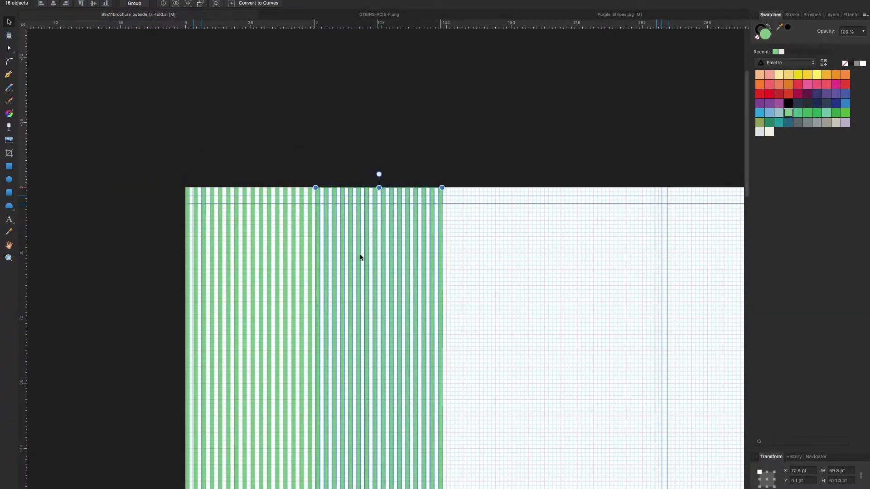
{"action": "scroll", "coordinate": [361, 257], "scroll_direction": "up", "scroll_amount": 3}
{"action": "left_click", "coordinate": [235, 245]}
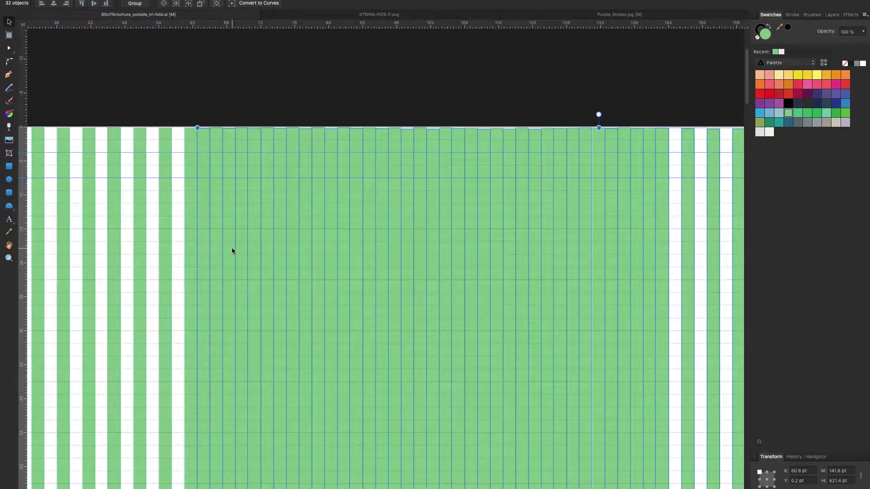
{"action": "key", "text": "z"}
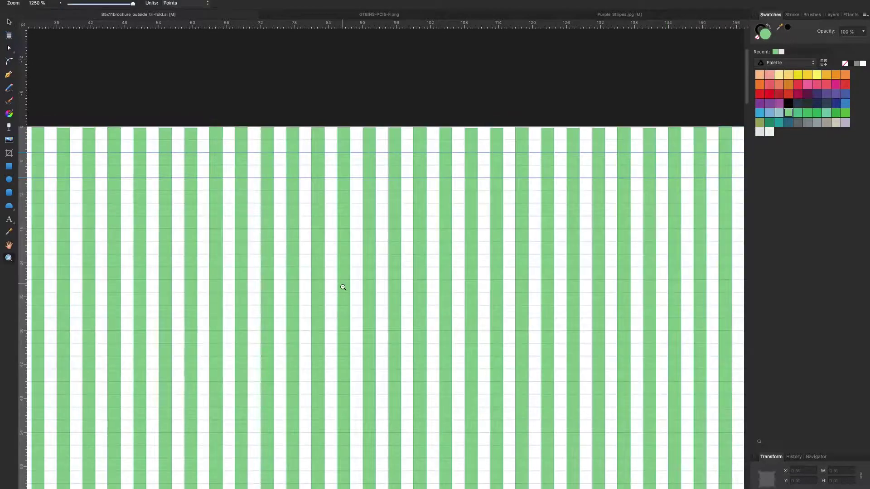
{"action": "scroll", "coordinate": [343, 287], "scroll_direction": "down", "scroll_amount": 5}
{"action": "scroll", "coordinate": [516, 408], "scroll_direction": "up", "scroll_amount": 5}
{"action": "key", "text": "v"}
{"action": "left_click", "coordinate": [541, 328]}
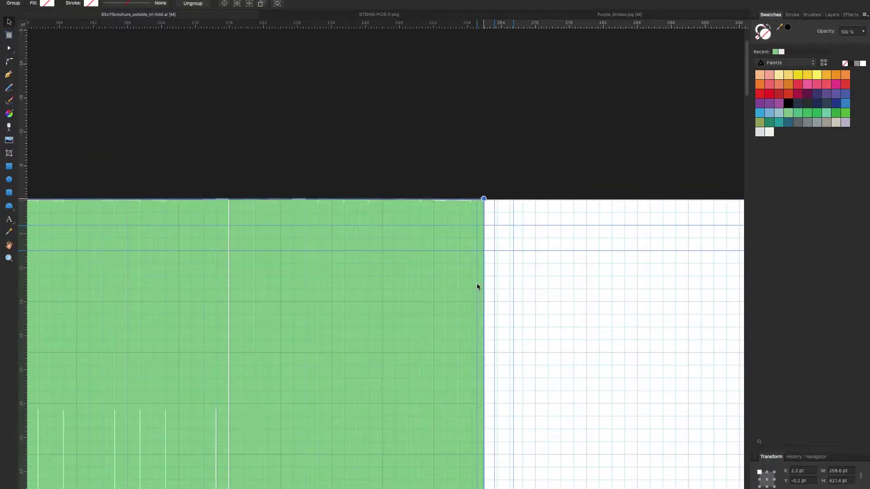
Copy the stripe group into the centre panel.
{"action": "scroll", "coordinate": [479, 286], "scroll_direction": "down", "scroll_amount": 3}
{"action": "key", "text": "z"}
{"action": "scroll", "coordinate": [140, 282], "scroll_direction": "down", "scroll_amount": 5}
{"action": "scroll", "coordinate": [355, 322], "scroll_direction": "up", "scroll_amount": 8}
{"action": "scroll", "coordinate": [355, 267], "scroll_direction": "down", "scroll_amount": 3}
{"action": "scroll", "coordinate": [451, 266], "scroll_direction": "up", "scroll_amount": 3}
{"action": "key", "text": "v"}
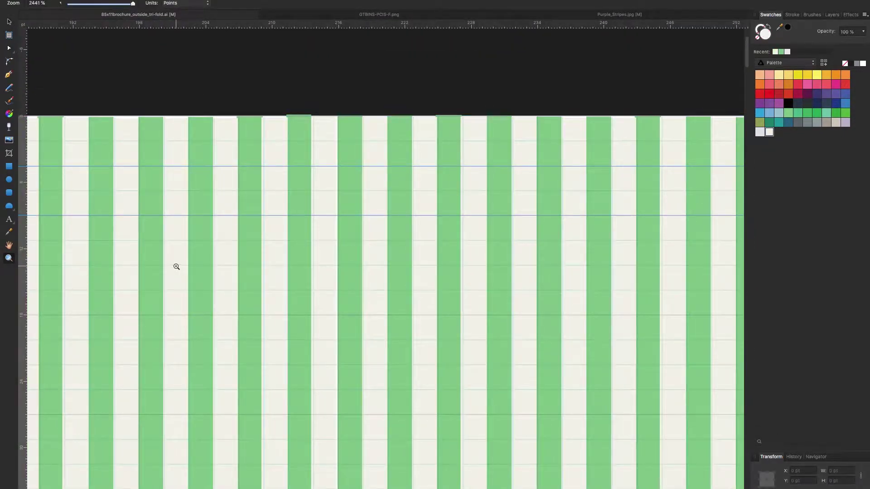
{"action": "scroll", "coordinate": [176, 266], "scroll_direction": "down", "scroll_amount": 5}
{"action": "key", "text": "v"}
{"action": "scroll", "coordinate": [128, 208], "scroll_direction": "up", "scroll_amount": 3}
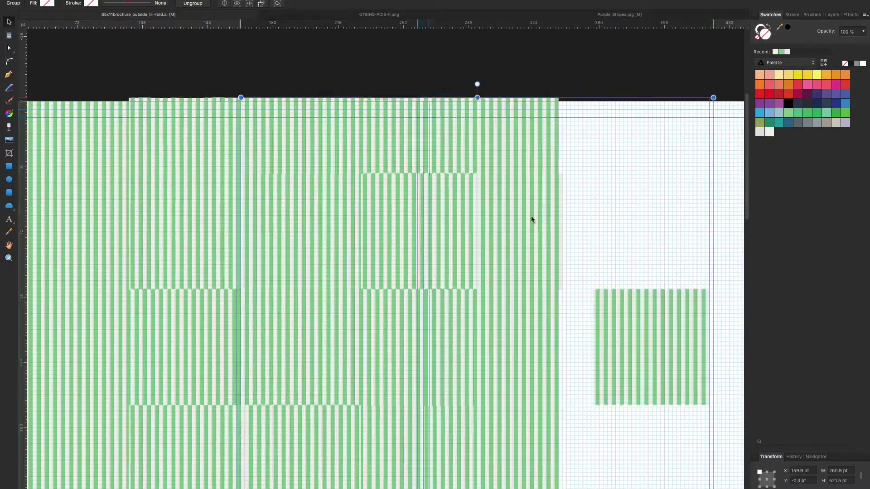
{"action": "scroll", "coordinate": [363, 147], "scroll_direction": "up", "scroll_amount": 5}
{"action": "left_click", "coordinate": [372, 124]}
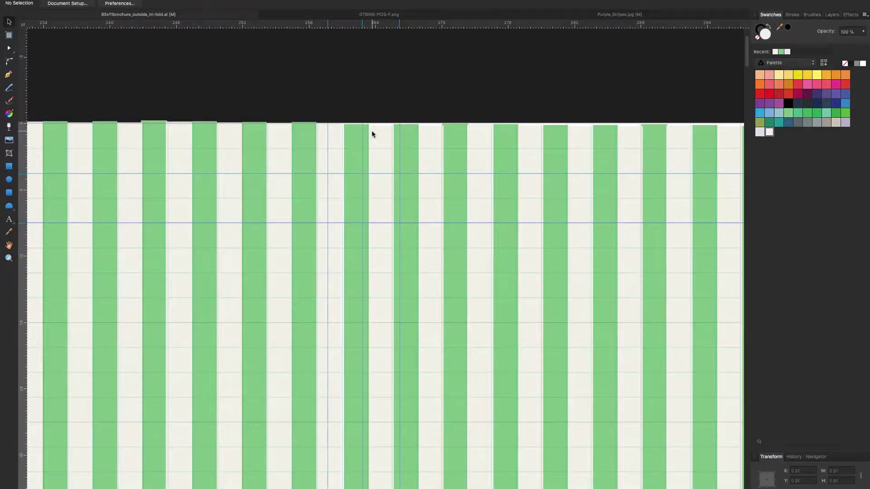
{"action": "scroll", "coordinate": [229, 307], "scroll_direction": "down", "scroll_amount": 8}
{"action": "left_click_drag", "start_coordinate": [363, 249], "coordinate": [408, 251]}
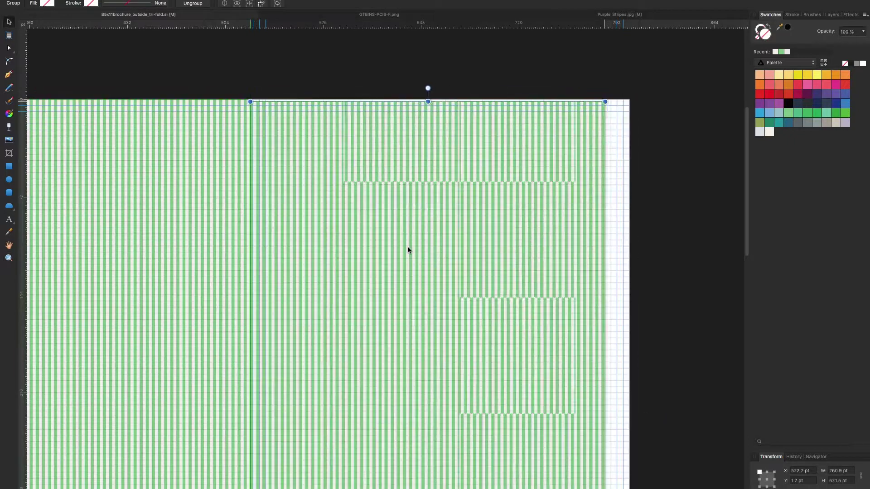
Copy more stripes out to the right page edge.
{"action": "key", "text": "z"}
{"action": "scroll", "coordinate": [264, 226], "scroll_direction": "up", "scroll_amount": 3}
{"action": "scroll", "coordinate": [401, 282], "scroll_direction": "down", "scroll_amount": 3}
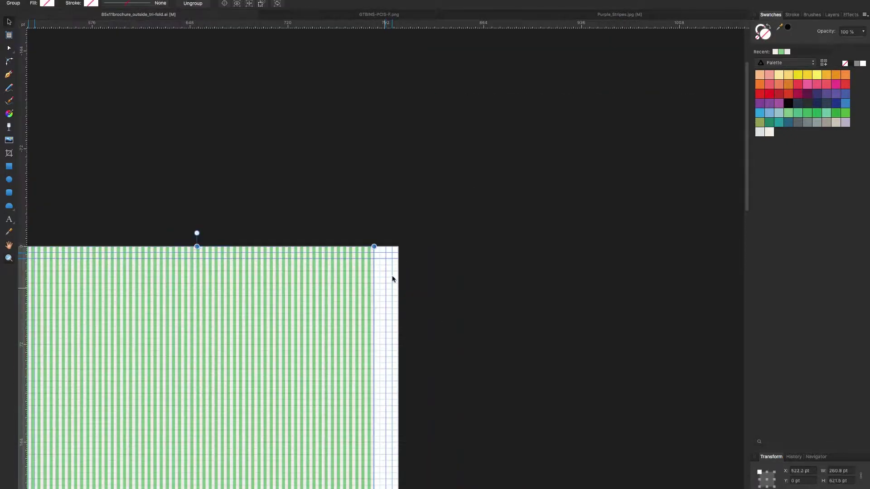
{"action": "scroll", "coordinate": [240, 257], "scroll_direction": "down", "scroll_amount": 2}
{"action": "key", "text": "z"}
{"action": "scroll", "coordinate": [373, 182], "scroll_direction": "up", "scroll_amount": 3}
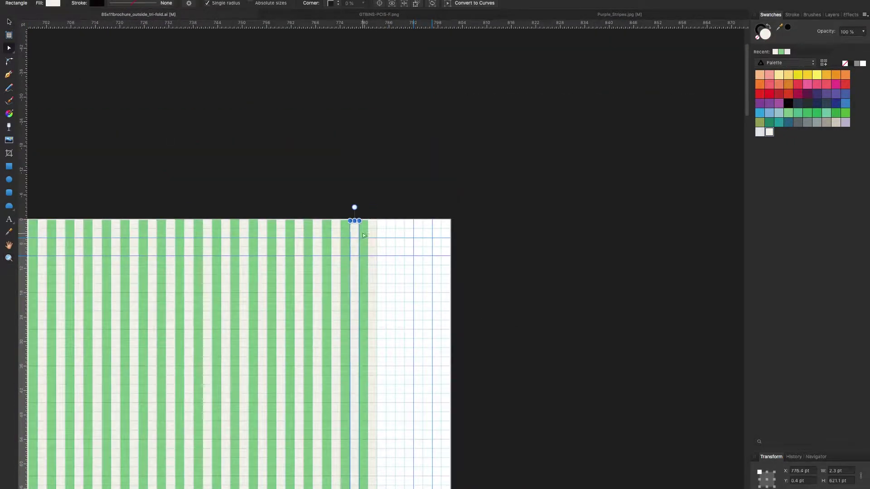
{"action": "left_click_drag", "start_coordinate": [272, 245], "coordinate": [372, 239]}
{"action": "key", "text": "Escape"}
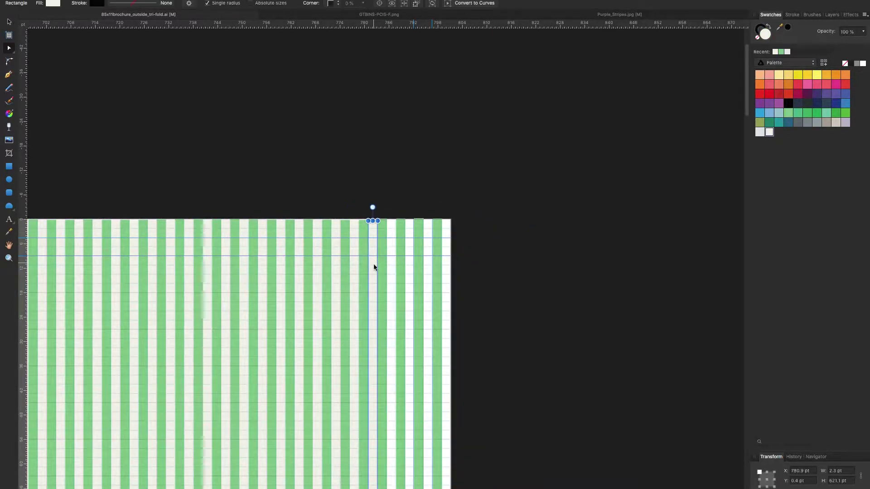
Nudge the last stripe to the right page edge and select the whole stripe group.
{"action": "left_click", "coordinate": [385, 262]}
{"action": "left_click_drag", "start_coordinate": [413, 246], "coordinate": [445, 298]}
{"action": "scroll", "coordinate": [272, 272], "scroll_direction": "down", "scroll_amount": 5}
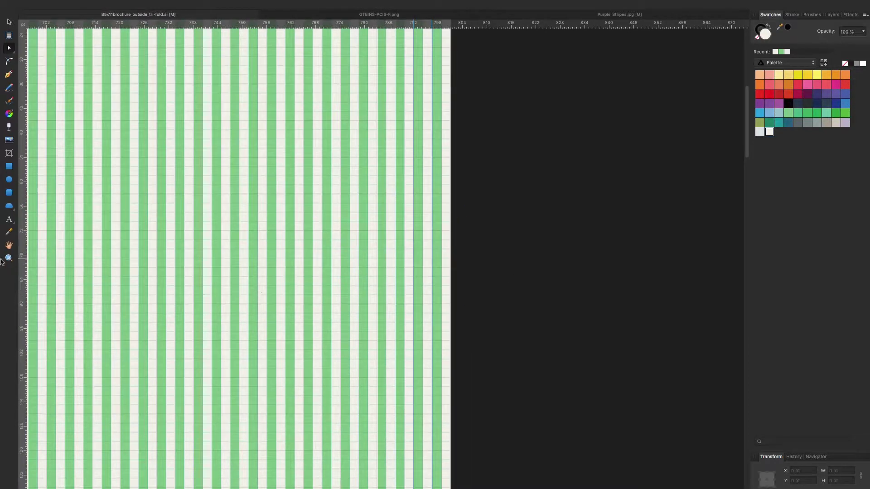
{"action": "scroll", "coordinate": [58, 277], "scroll_direction": "down", "scroll_amount": 10}
{"action": "scroll", "coordinate": [276, 291], "scroll_direction": "up", "scroll_amount": 5}
{"action": "scroll", "coordinate": [410, 198], "scroll_direction": "down", "scroll_amount": 2}
{"action": "left_click", "coordinate": [410, 197]}
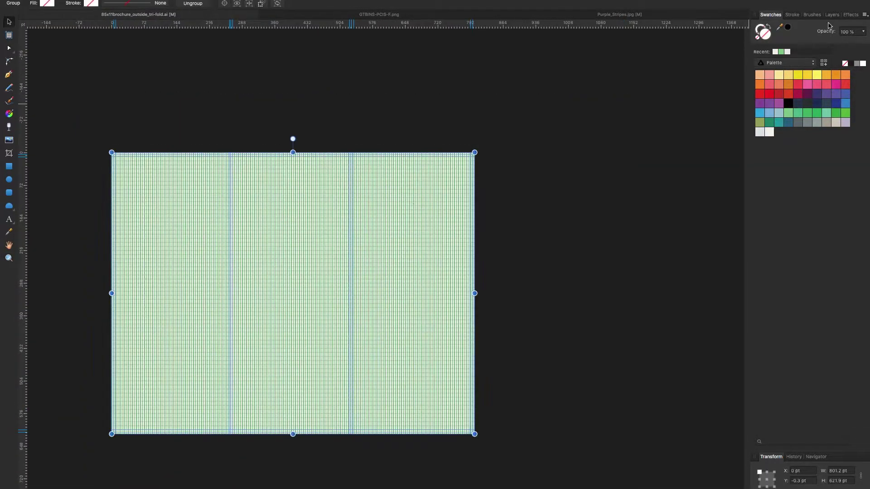
{"action": "left_click", "coordinate": [832, 15]}
Draw a rectangle covering the whole page and give it a linear gradient fill.
{"action": "key", "text": "m"}
{"action": "mouse_move", "coordinate": [106, 150]}
{"action": "left_mouse_down"}
{"action": "mouse_move", "coordinate": [435, 414]}
{"action": "mouse_move", "coordinate": [478, 438]}
{"action": "left_mouse_up"}
{"action": "left_click", "coordinate": [150, 244]}
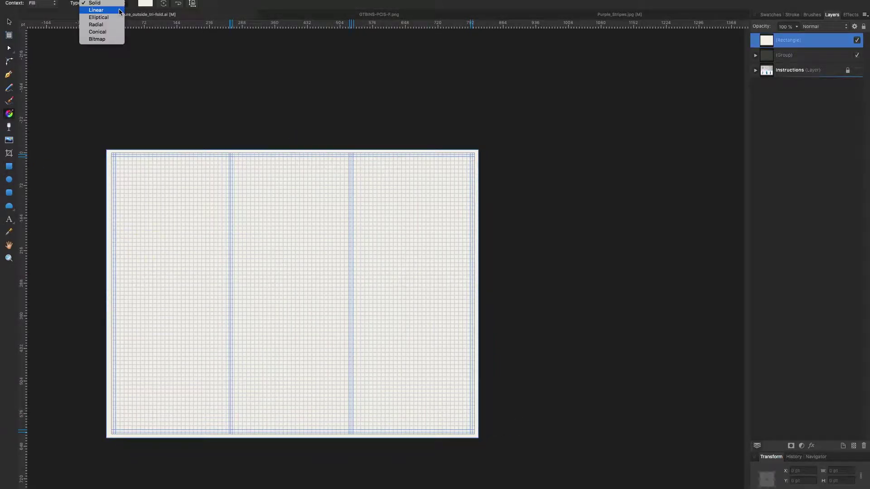
{"action": "left_click", "coordinate": [120, 11]}
Set the gradient stops to light yellow at about a third opacity and green.
{"action": "left_click", "coordinate": [770, 15]}
{"action": "left_click", "coordinate": [845, 113]}
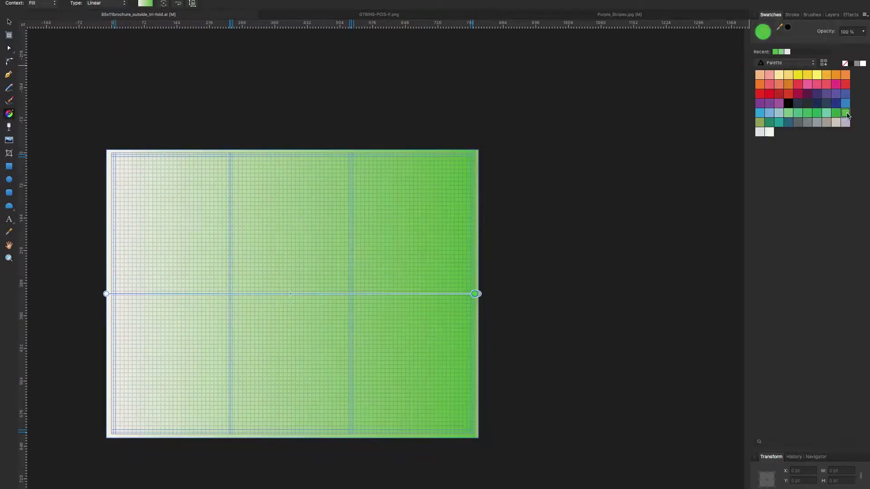
{"action": "left_click", "coordinate": [816, 74]}
{"action": "left_click", "coordinate": [863, 31]}
{"action": "left_click_drag", "start_coordinate": [862, 43], "coordinate": [816, 45]}
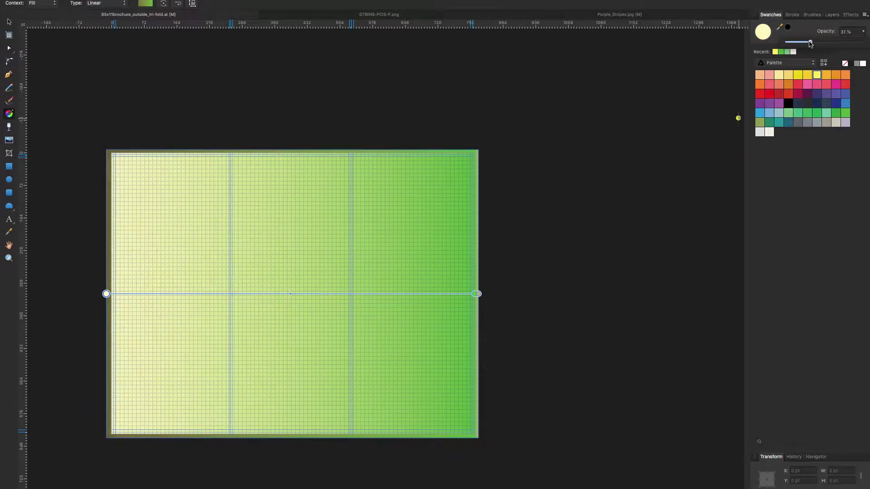
Redrag the gradient line and reassign green and yellow to its stops.
{"action": "left_click", "coordinate": [10, 23]}
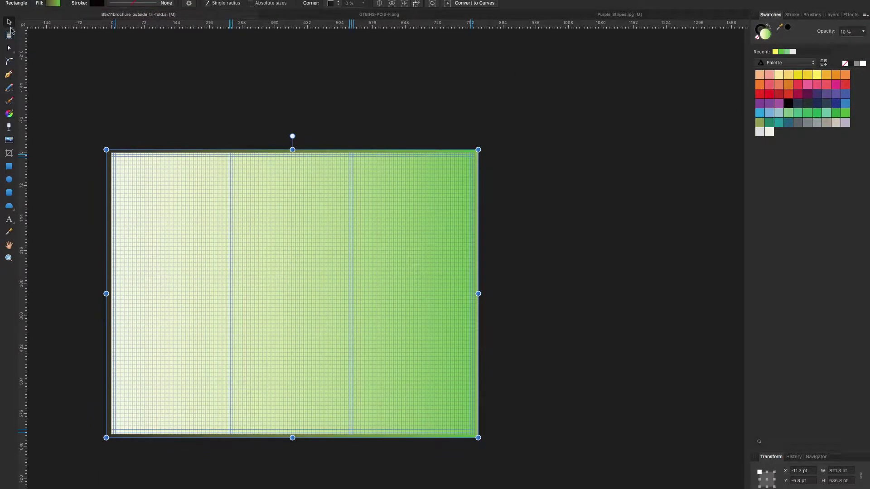
{"action": "key", "text": "ctrl+d"}
{"action": "left_click", "coordinate": [10, 114]}
{"action": "left_click_drag", "start_coordinate": [311, 156], "coordinate": [289, 352]}
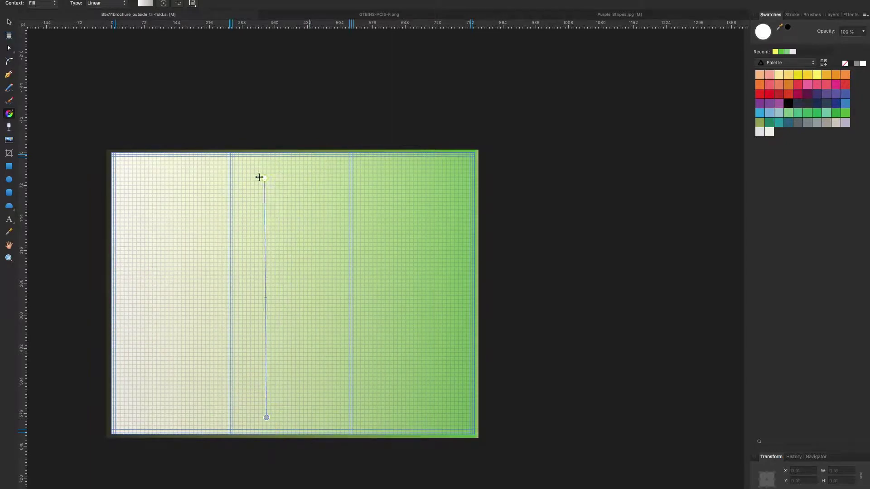
{"action": "left_click_drag", "start_coordinate": [259, 177], "coordinate": [264, 165]}
{"action": "left_click", "coordinate": [787, 52]}
{"action": "left_click_drag", "start_coordinate": [689, 195], "coordinate": [603, 73]}
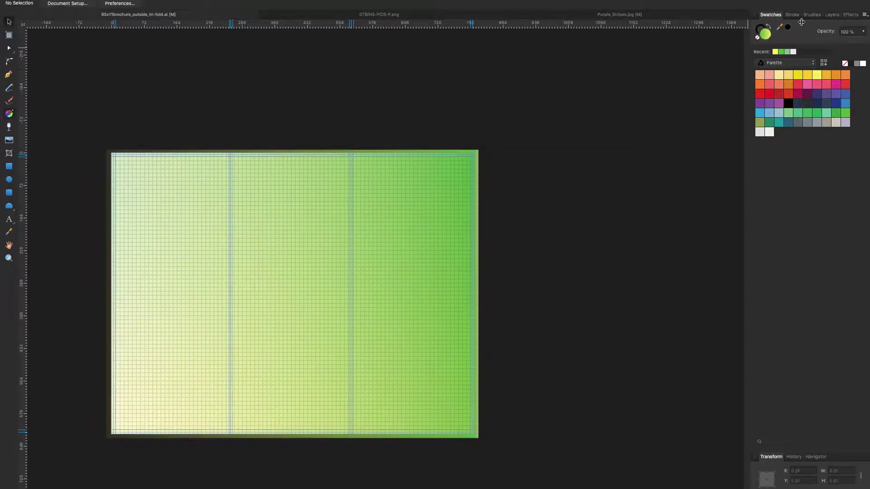
Select the background Rectangle layer in the Layers panel.
{"action": "left_click", "coordinate": [240, 231]}
{"action": "left_click", "coordinate": [809, 42]}
{"action": "left_click", "coordinate": [832, 15]}
{"action": "left_click", "coordinate": [798, 160]}
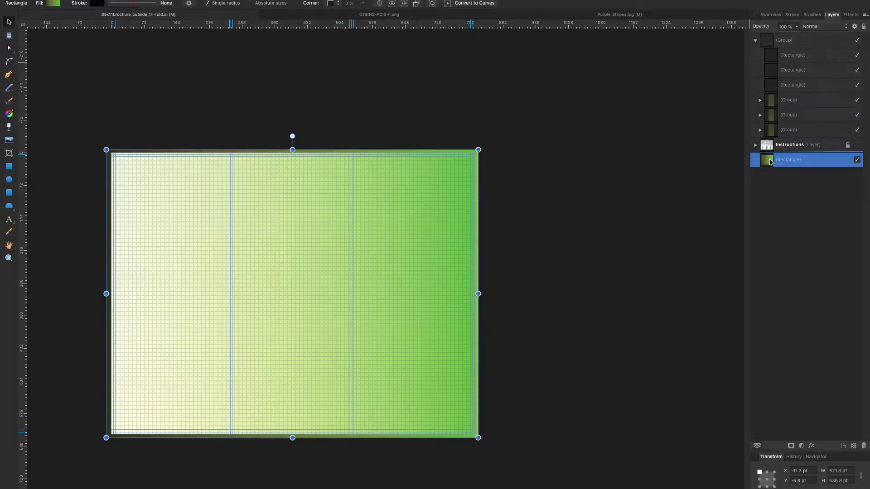
Lower the background rectangle's opacity.
{"action": "left_click", "coordinate": [796, 26]}
{"action": "left_click_drag", "start_coordinate": [739, 36], "coordinate": [762, 39]}
{"action": "left_click", "coordinate": [773, 131]}
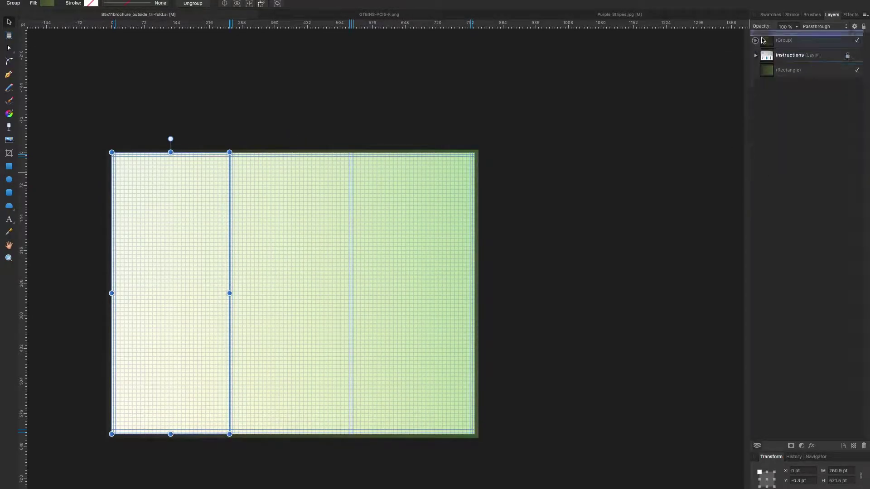
{"action": "left_click", "coordinate": [760, 41]}
{"action": "left_click", "coordinate": [755, 40]}
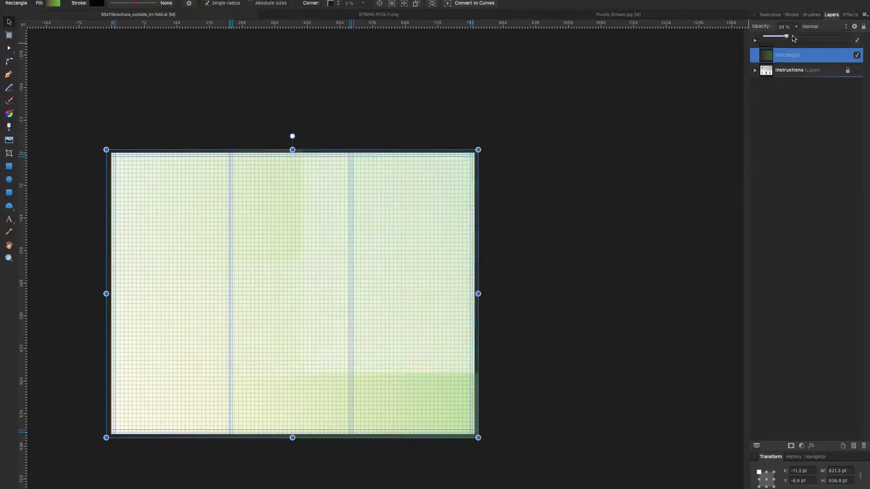
{"action": "left_click", "coordinate": [755, 41]}
Expand the nested layer groups and zoom the view to 100%.
{"action": "left_click", "coordinate": [789, 100]}
{"action": "left_click", "coordinate": [760, 100]}
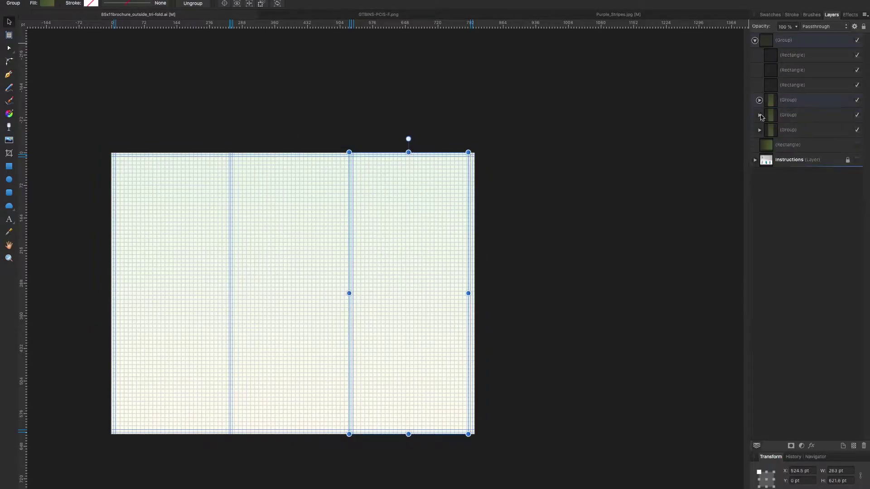
{"action": "left_click", "coordinate": [803, 220]}
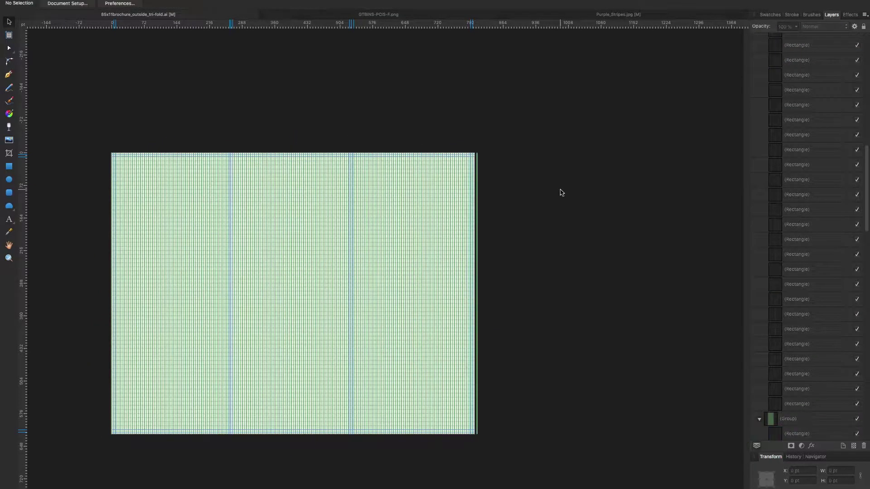
{"action": "key", "text": "super+plus"}
{"action": "key", "text": "z"}
{"action": "key", "text": "super+1"}
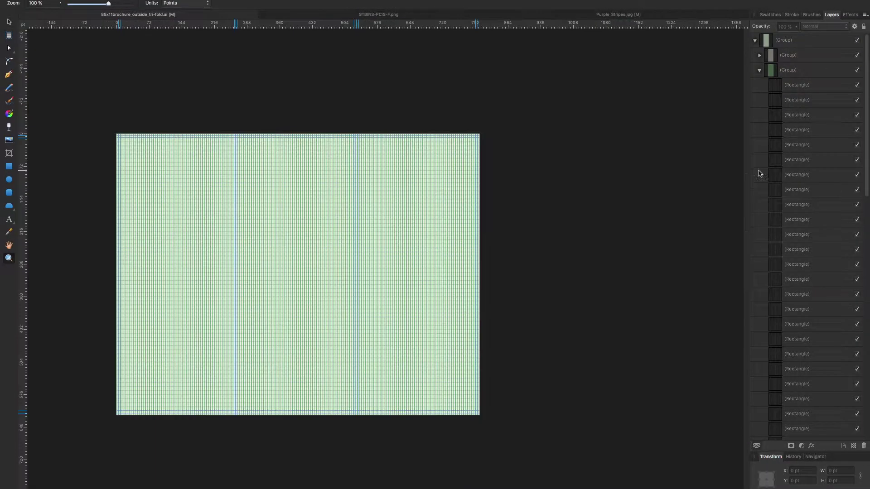
Fade the top grid group to 30% opacity and fit the page in the window.
{"action": "left_click", "coordinate": [759, 69]}
{"action": "left_click", "coordinate": [755, 40]}
{"action": "left_click", "coordinate": [791, 40]}
{"action": "left_click_drag", "start_coordinate": [788, 27], "coordinate": [782, 31]}
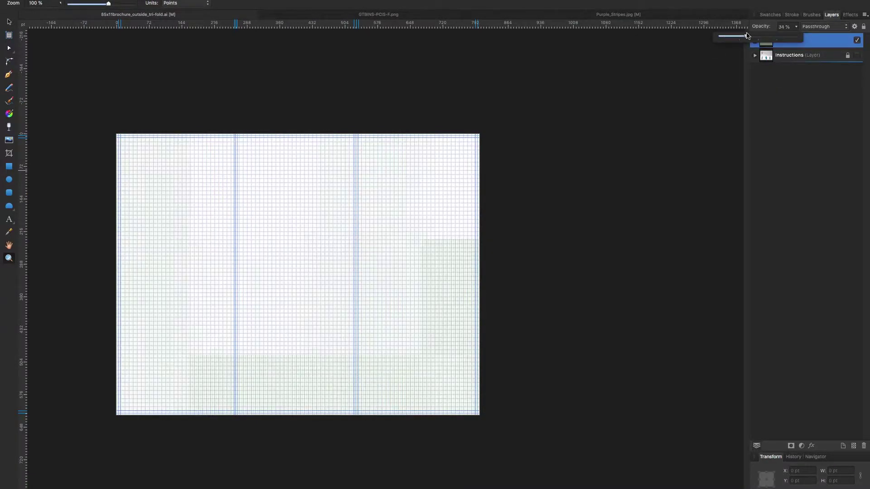
{"action": "key", "text": "super+0"}
Draw a page-sized rectangle and give it a radial gradient centred near the top.
{"action": "key", "text": "m"}
{"action": "left_click_drag", "start_coordinate": [81, 62], "coordinate": [626, 485]}
{"action": "key", "text": "g"}
{"action": "left_click", "coordinate": [106, 2]}
{"action": "left_click", "coordinate": [100, 22]}
{"action": "left_click_drag", "start_coordinate": [626, 274], "coordinate": [367, 80]}
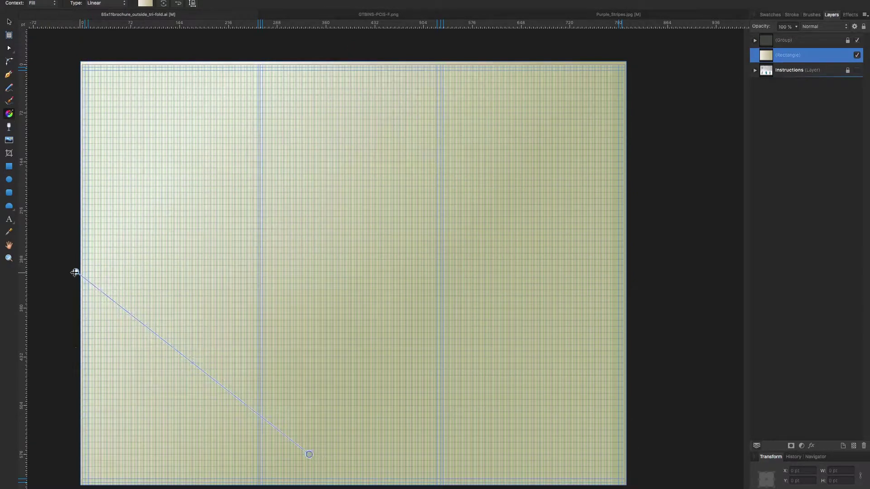
{"action": "left_click_drag", "start_coordinate": [80, 274], "coordinate": [355, 458]}
{"action": "left_click", "coordinate": [106, 2]}
{"action": "left_click", "coordinate": [100, 32]}
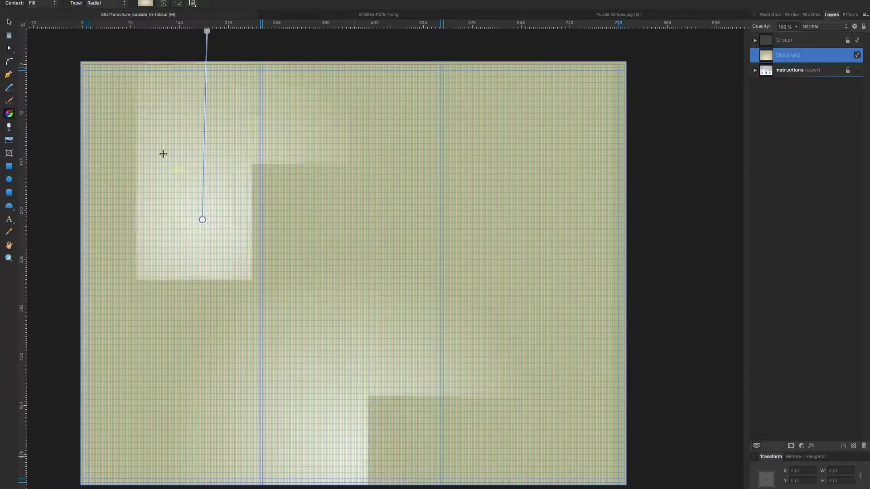
{"action": "left_click_drag", "start_coordinate": [347, 77], "coordinate": [348, 277]}
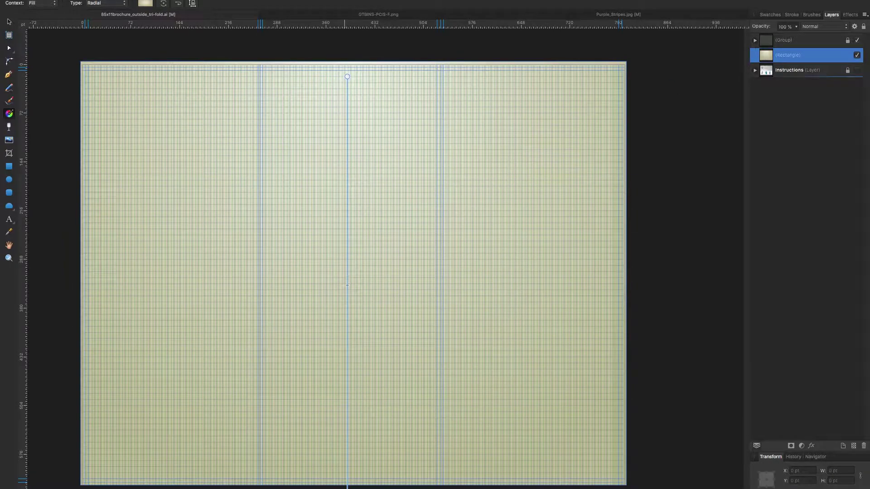
Make the gradient green outside and white at the centre, with the rectangle at 50% opacity.
{"action": "left_click", "coordinate": [770, 14]}
{"action": "left_click", "coordinate": [769, 113]}
{"action": "left_click", "coordinate": [347, 76]}
{"action": "key", "text": "5"}
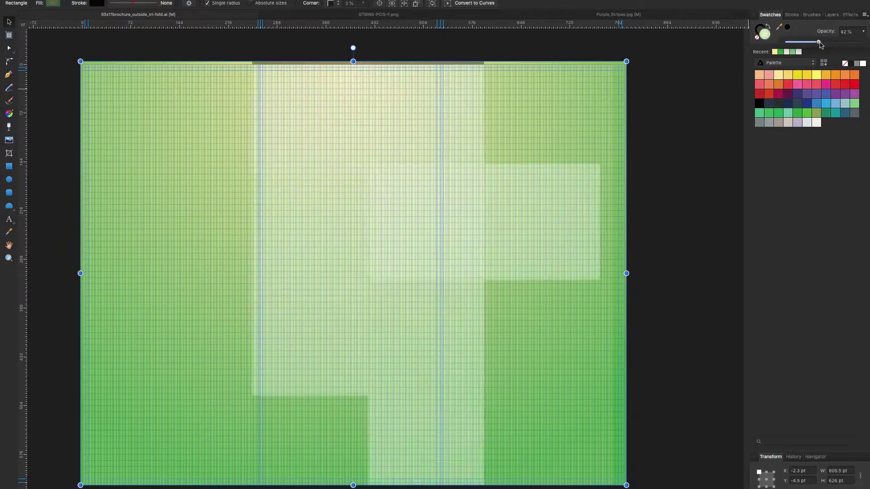
Reselect the green background rectangle and toggle the Instructions layer's visibility.
{"action": "left_click", "coordinate": [42, 113]}
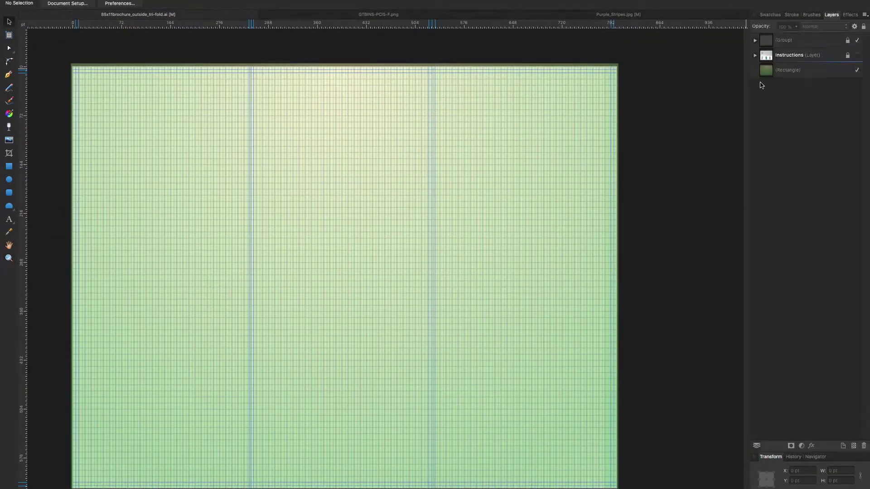
{"action": "left_click", "coordinate": [72, 66]}
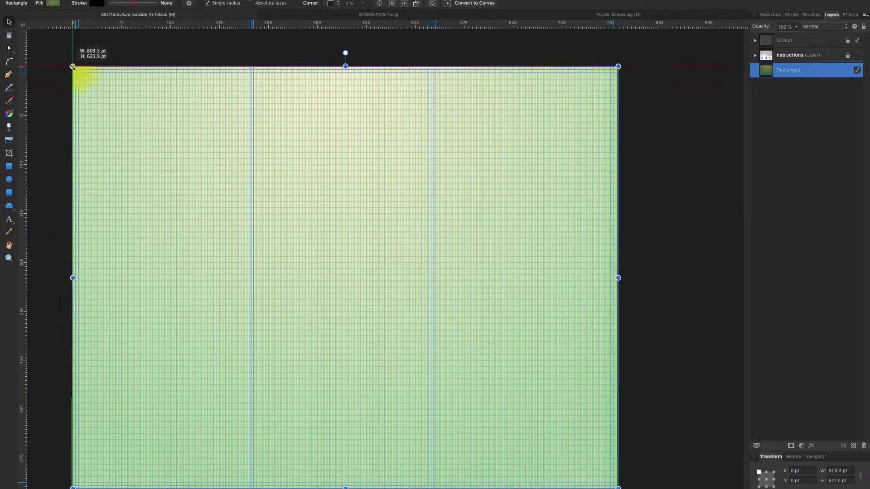
{"action": "left_click", "coordinate": [857, 55]}
{"action": "left_click", "coordinate": [857, 55]}
{"action": "scroll", "coordinate": [675, 219], "scroll_direction": "up", "scroll_amount": 1}
{"action": "left_click", "coordinate": [857, 55]}
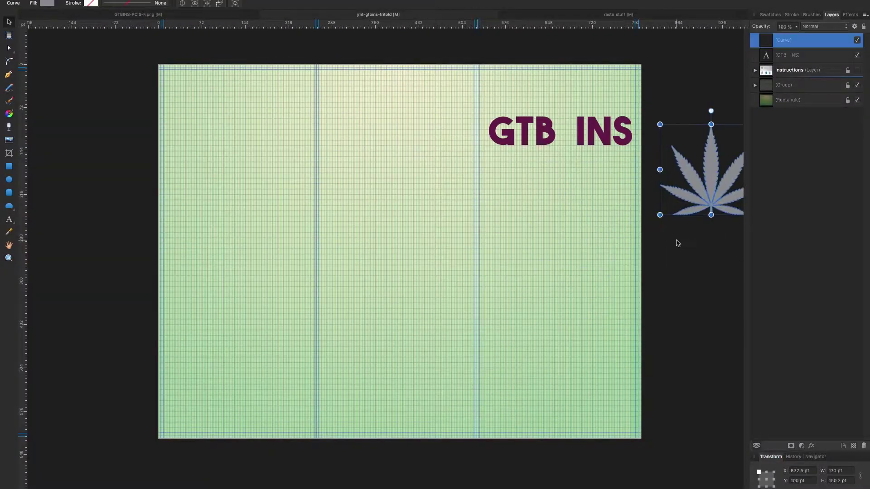
Bring the copied leaf onto the logo and nudge the GTB INS text slightly right.
{"action": "left_click_drag", "start_coordinate": [691, 190], "coordinate": [573, 145]}
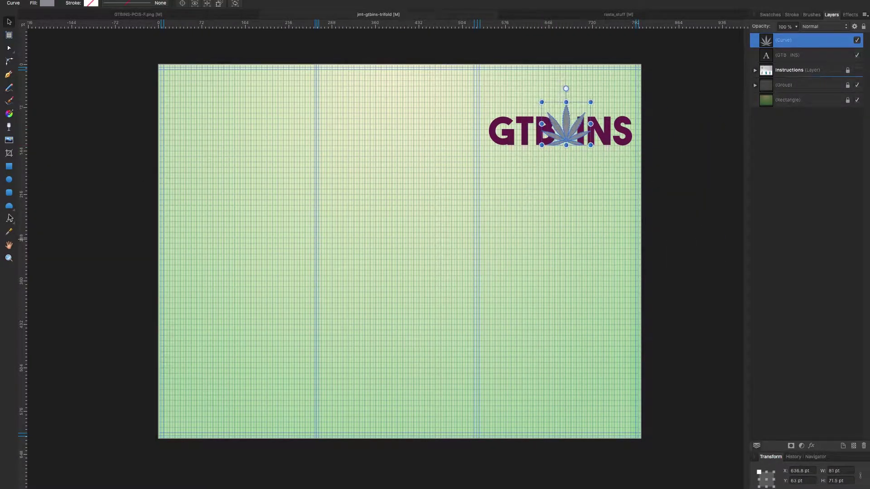
{"action": "left_click_drag", "start_coordinate": [558, 143], "coordinate": [561, 232]}
{"action": "double_click", "coordinate": [606, 136]}
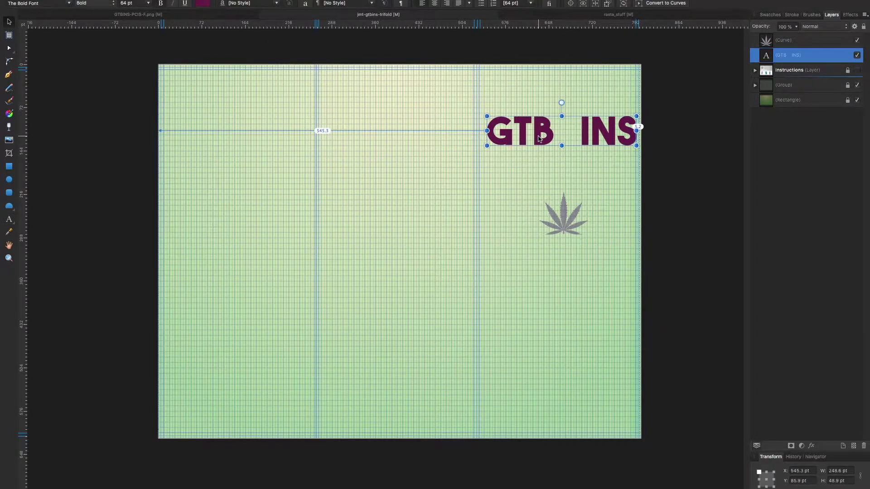
{"action": "key", "text": "z"}
{"action": "left_click", "coordinate": [9, 21]}
{"action": "left_click", "coordinate": [245, 180]}
{"action": "left_click", "coordinate": [440, 268]}
{"action": "left_click_drag", "start_coordinate": [480, 246], "coordinate": [534, 248]}
{"action": "key", "text": "ctrl+minus"}
{"action": "left_click", "coordinate": [548, 345]}
Move the leaf into the GTB–INS gap, enlarge it, and send it behind the lettering.
{"action": "left_click_drag", "start_coordinate": [548, 344], "coordinate": [544, 219]}
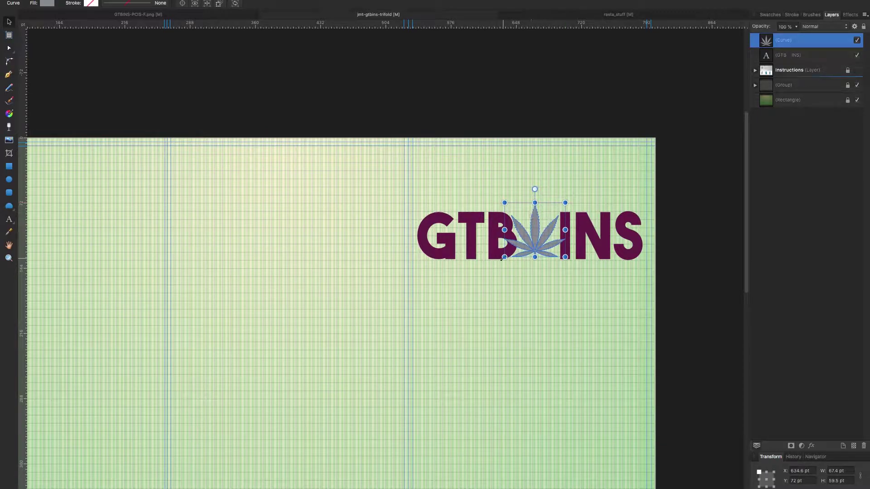
{"action": "left_click_drag", "start_coordinate": [504, 257], "coordinate": [494, 268]}
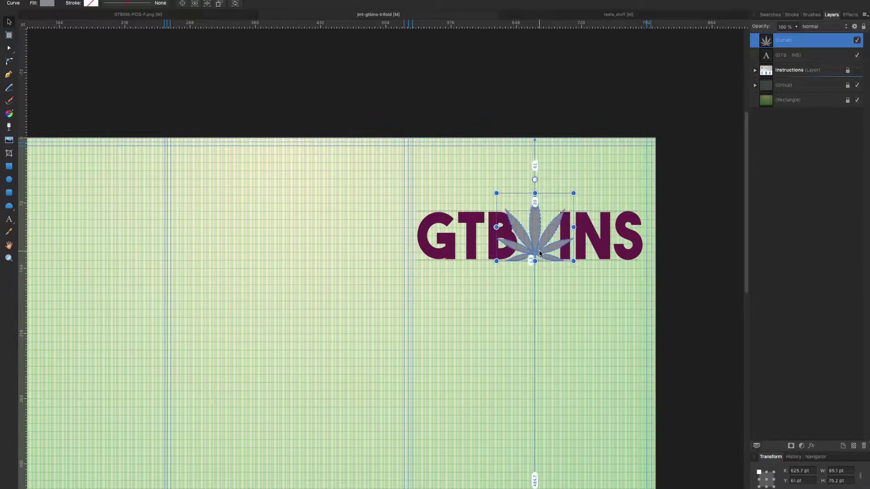
{"action": "key", "text": "ctrl+bracketleft"}
{"action": "left_click", "coordinate": [301, 198]}
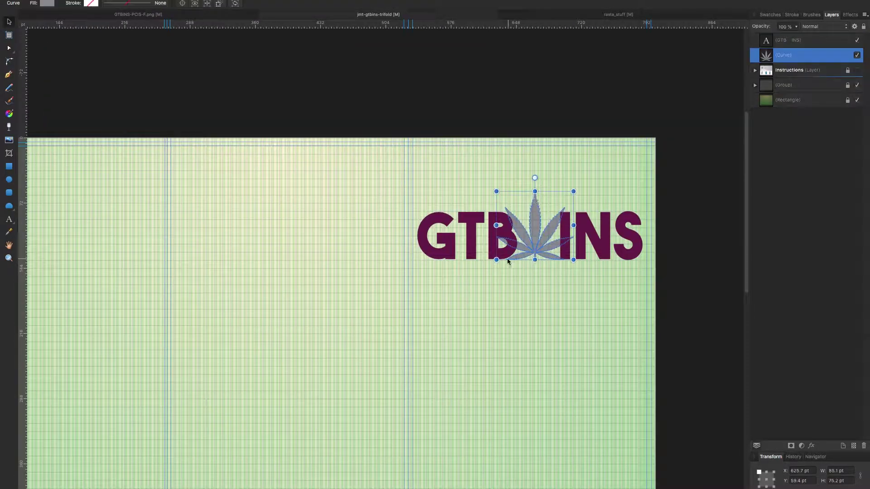
{"action": "key", "text": "Escape"}
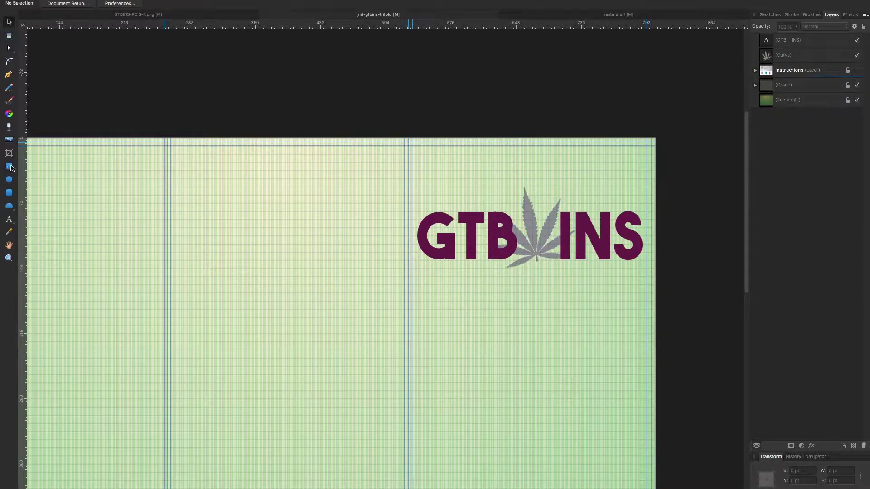
Hide the background and grid layers and draw a box beneath the GTBINS logo.
{"action": "left_click", "coordinate": [857, 100]}
{"action": "left_click", "coordinate": [857, 85]}
{"action": "mouse_move", "coordinate": [413, 260]}
{"action": "left_mouse_down"}
{"action": "mouse_move", "coordinate": [512, 315]}
{"action": "mouse_move", "coordinate": [655, 325]}
{"action": "left_mouse_up"}
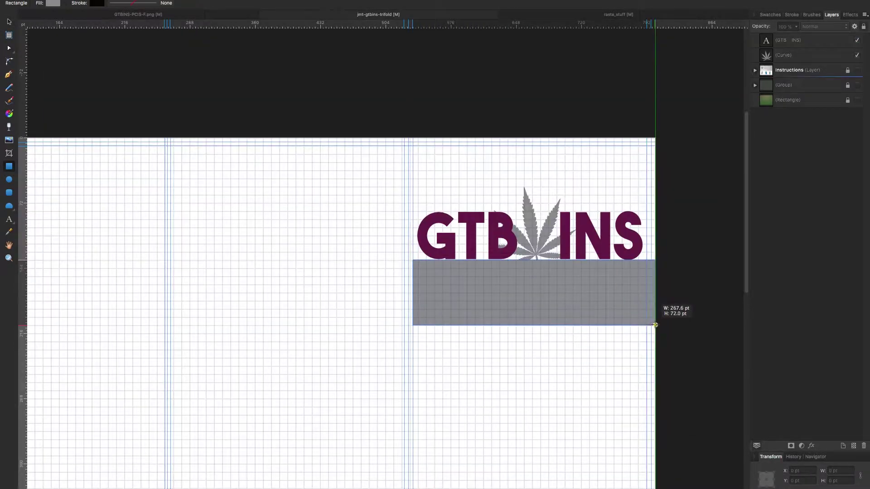
{"action": "key", "text": "v"}
{"action": "left_click", "coordinate": [383, 82]}
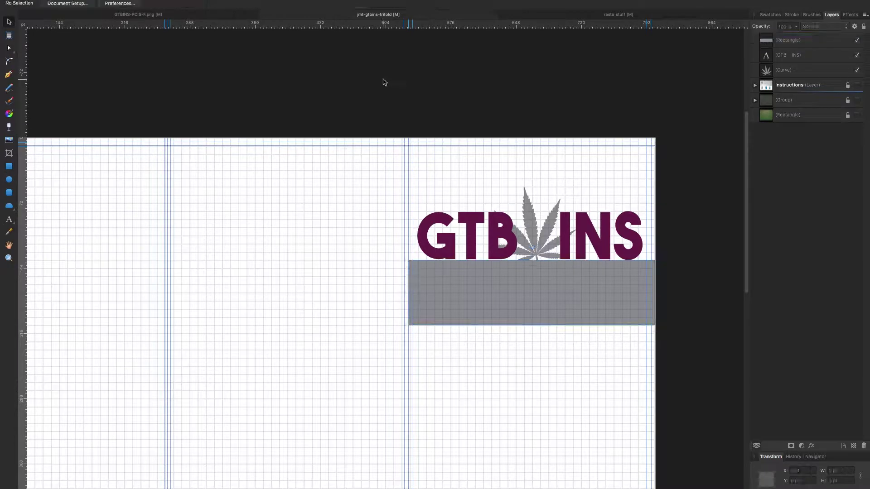
Colour the cannabis leaf green.
{"action": "left_click", "coordinate": [789, 70]}
{"action": "left_click", "coordinate": [770, 15]}
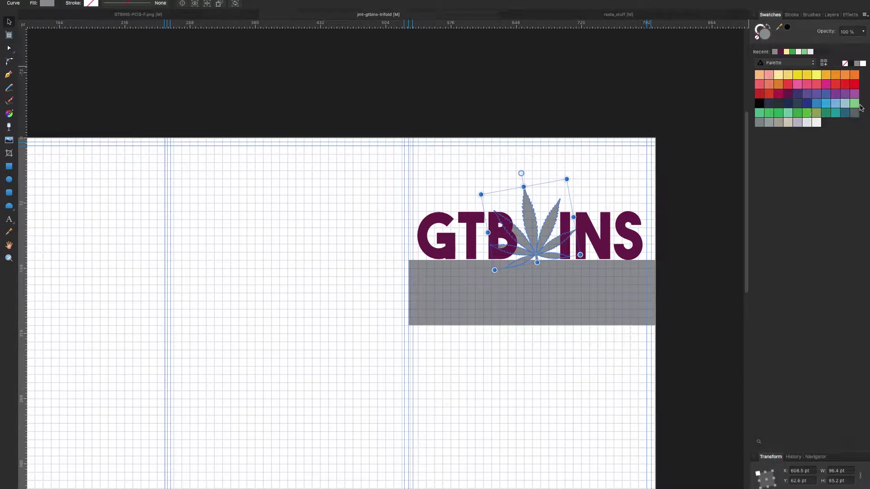
{"action": "left_click", "coordinate": [824, 112]}
Fill the new box cream with a green outline about 1 pt thick.
{"action": "left_click", "coordinate": [565, 286]}
{"action": "left_click", "coordinate": [787, 51]}
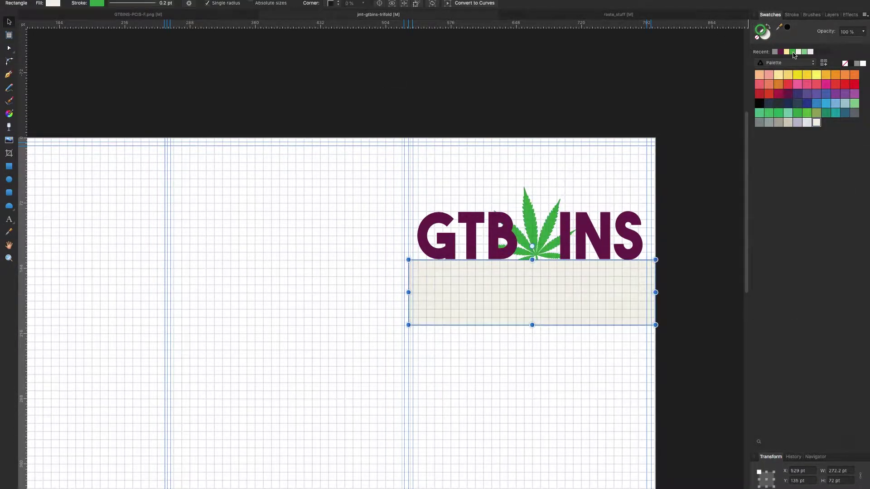
{"action": "left_click", "coordinate": [792, 14]}
{"action": "left_click_drag", "start_coordinate": [772, 40], "coordinate": [786, 41]}
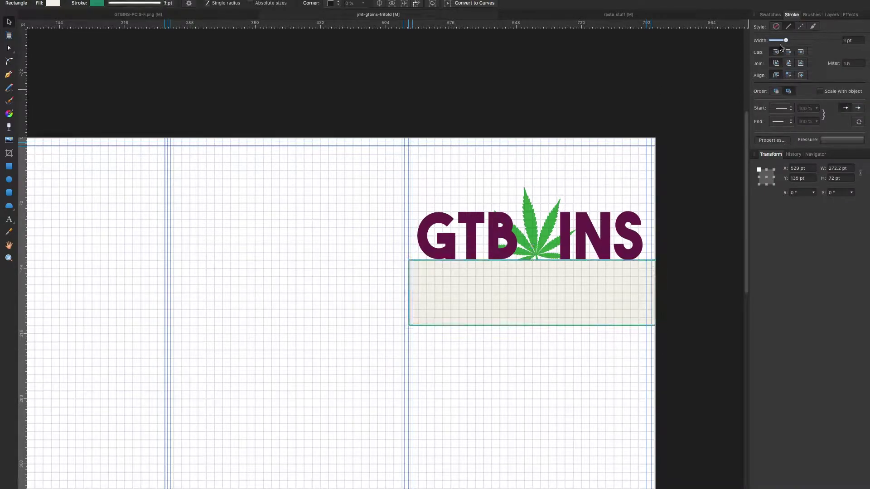
{"action": "left_click", "coordinate": [524, 196]}
{"action": "left_click", "coordinate": [535, 289]}
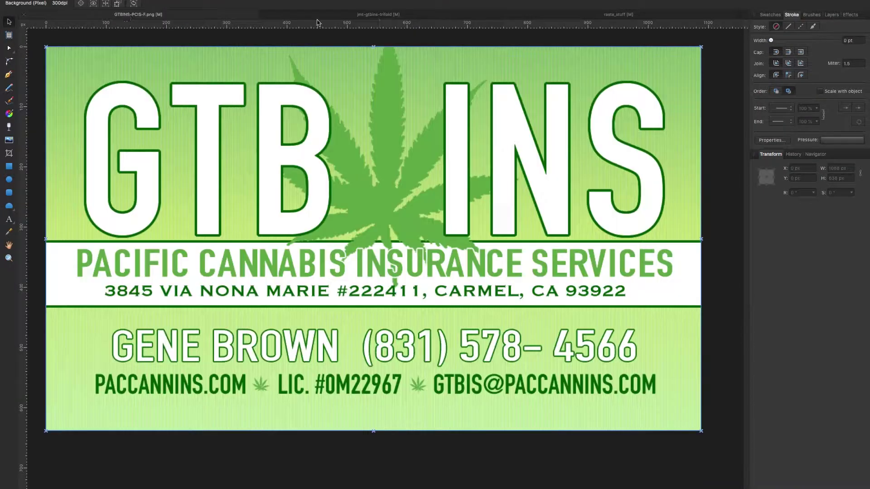
Type 'PACIFIC CANNABIS' as the first line of text inside the box.
{"action": "key", "text": "t"}
{"action": "left_click", "coordinate": [418, 285]}
{"action": "type", "text": "PACIFIC CANNABIS"}
{"action": "key", "text": "Return"}
Finish the tagline 'INSURANCE SERV…', set it in DIN Condensed 30 pt, and stretch it wider.
{"action": "type", "text": "INSURANCE SERV"}
{"action": "left_click", "coordinate": [70, 3]}
{"action": "scroll", "coordinate": [113, 226], "scroll_direction": "down", "scroll_amount": 15}
{"action": "scroll", "coordinate": [128, 285], "scroll_direction": "down", "scroll_amount": 5}
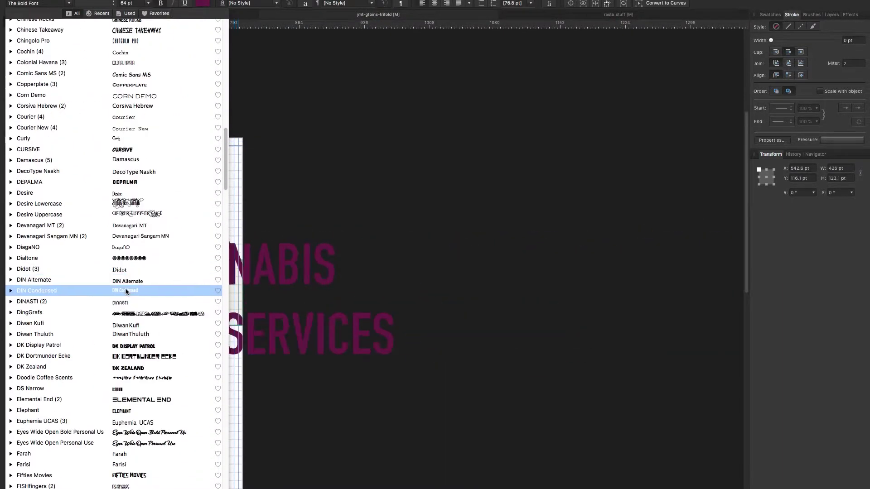
{"action": "left_click", "coordinate": [129, 290]}
{"action": "scroll", "coordinate": [272, 272], "scroll_direction": "left", "scroll_amount": 5}
{"action": "left_click", "coordinate": [148, 3]}
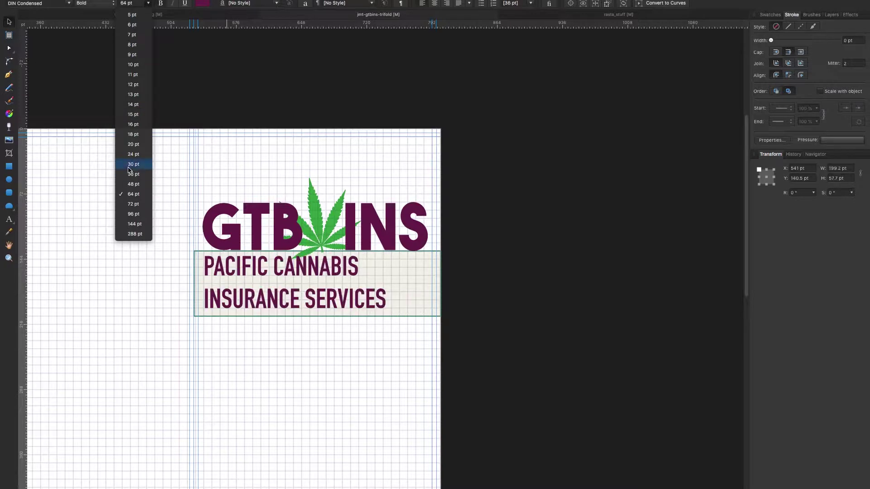
{"action": "left_click", "coordinate": [129, 166]}
{"action": "left_click_drag", "start_coordinate": [386, 281], "coordinate": [428, 282]}
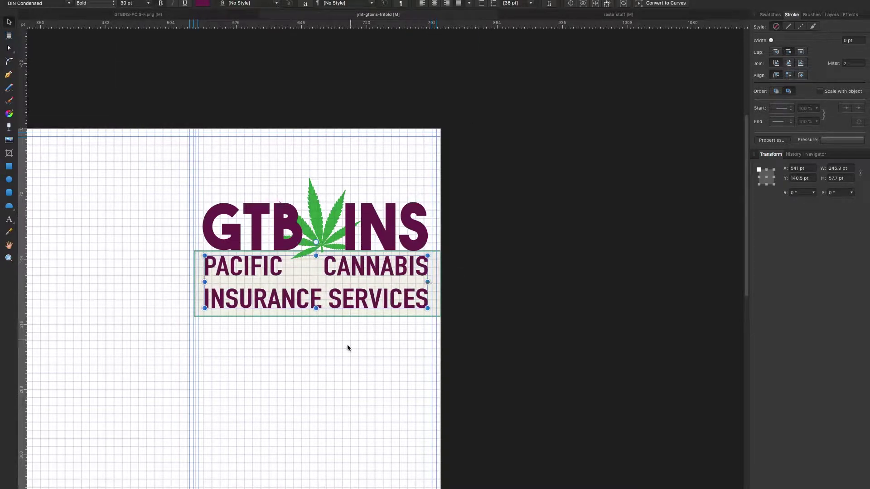
Hide the Instructions layer overlay and stretch the GTB INS text taller.
{"action": "left_click", "coordinate": [831, 15]}
{"action": "left_click", "coordinate": [857, 84]}
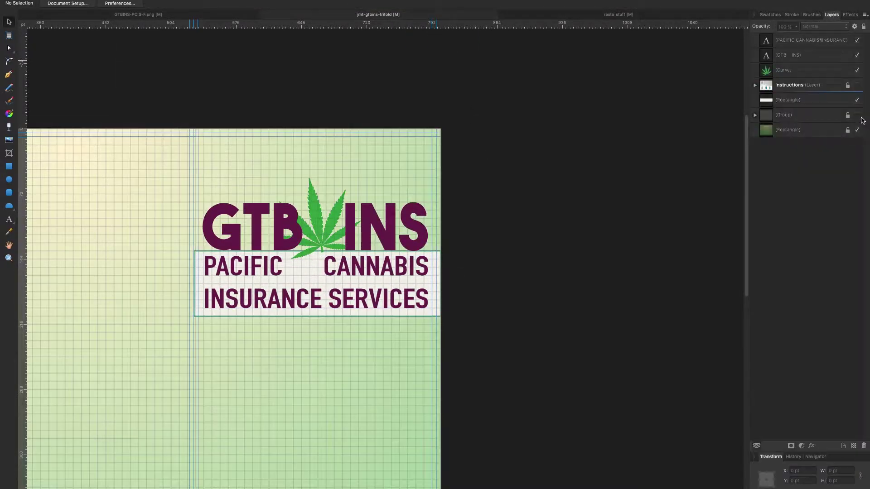
{"action": "scroll", "coordinate": [569, 162], "scroll_direction": "down", "scroll_amount": 5}
{"action": "scroll", "coordinate": [569, 161], "scroll_direction": "up", "scroll_amount": 3}
{"action": "left_click", "coordinate": [272, 179]}
{"action": "left_click_drag", "start_coordinate": [315, 152], "coordinate": [315, 129]}
Enlarge and rotate the leaf behind the logo, and move the tagline down below it.
{"action": "left_click", "coordinate": [344, 174]}
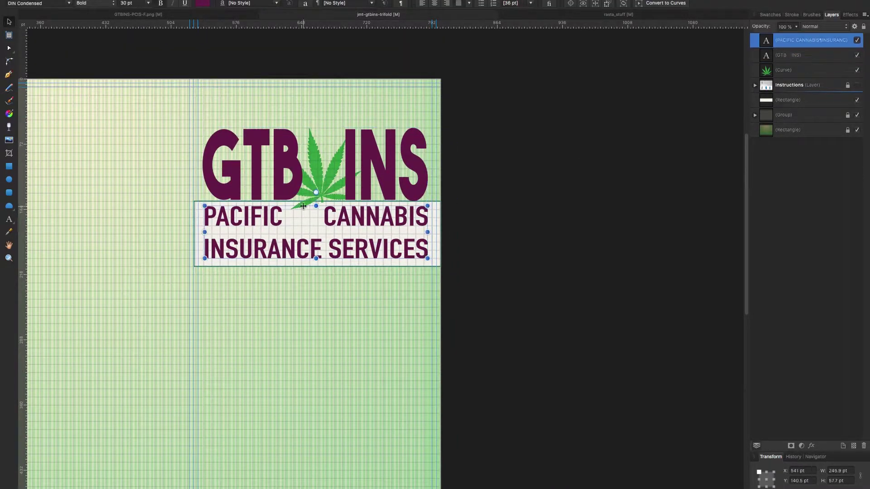
{"action": "left_click", "coordinate": [320, 195]}
{"action": "left_click_drag", "start_coordinate": [320, 195], "coordinate": [319, 198]}
{"action": "left_click", "coordinate": [486, 186]}
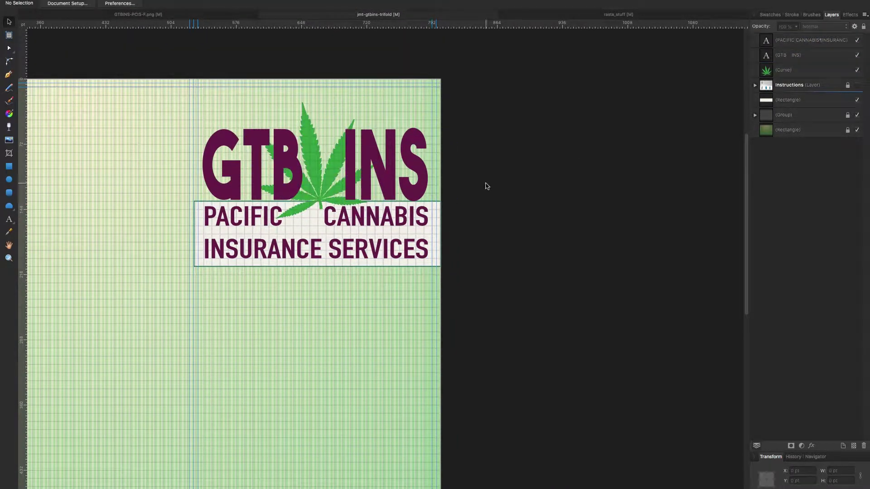
{"action": "left_click", "coordinate": [284, 254]}
{"action": "left_click_drag", "start_coordinate": [284, 253], "coordinate": [284, 261]}
Fill the GTB INS letters with white.
{"action": "left_click", "coordinate": [788, 55]}
{"action": "left_click", "coordinate": [771, 14]}
{"action": "left_click", "coordinate": [817, 122]}
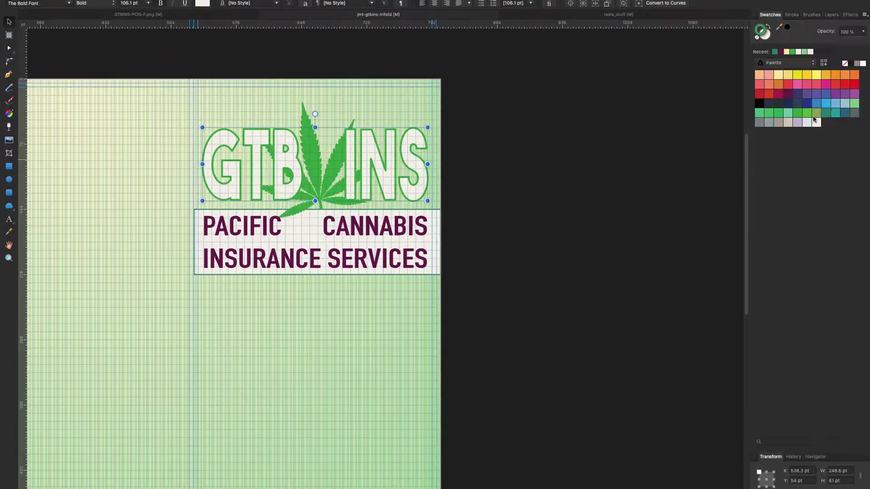
Give GTB INS a dark outline and set the tagline in The Bold Font.
{"action": "left_click", "coordinate": [827, 113]}
{"action": "left_click", "coordinate": [451, 213]}
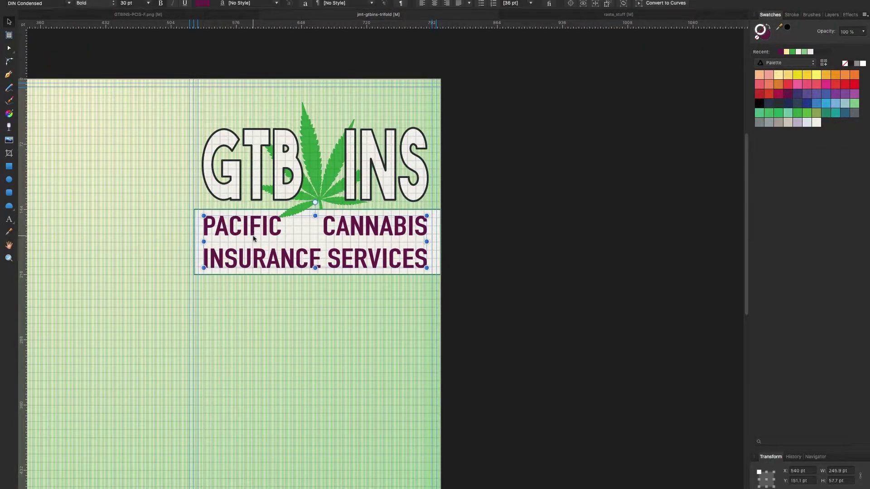
{"action": "left_click", "coordinate": [254, 229]}
{"action": "left_click", "coordinate": [38, 3]}
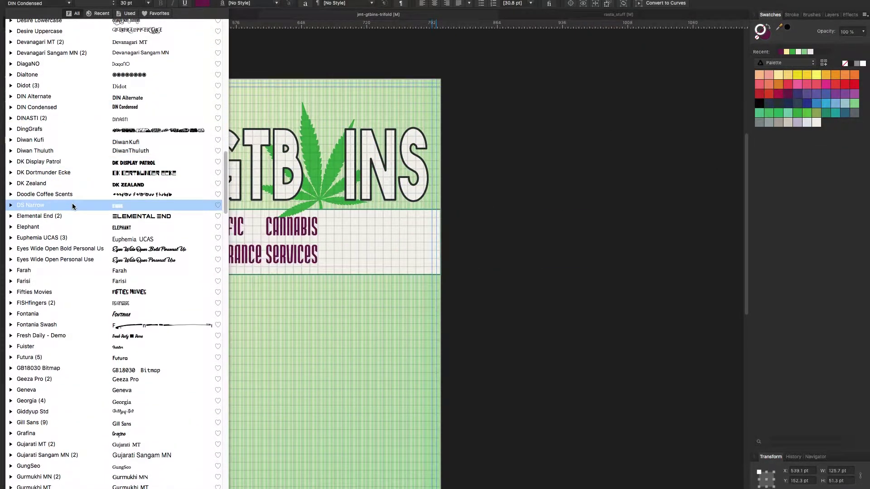
{"action": "scroll", "coordinate": [73, 206], "scroll_direction": "down", "scroll_amount": 20}
{"action": "scroll", "coordinate": [80, 273], "scroll_direction": "down", "scroll_amount": 10}
{"action": "left_click", "coordinate": [80, 296]}
Shift the leaf inside the logo slightly to the left.
{"action": "left_click", "coordinate": [319, 216]}
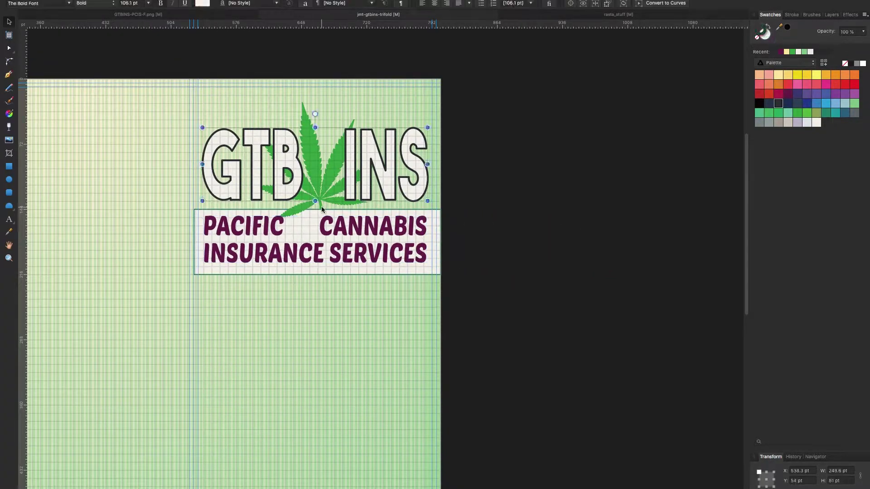
{"action": "double_click", "coordinate": [337, 208]}
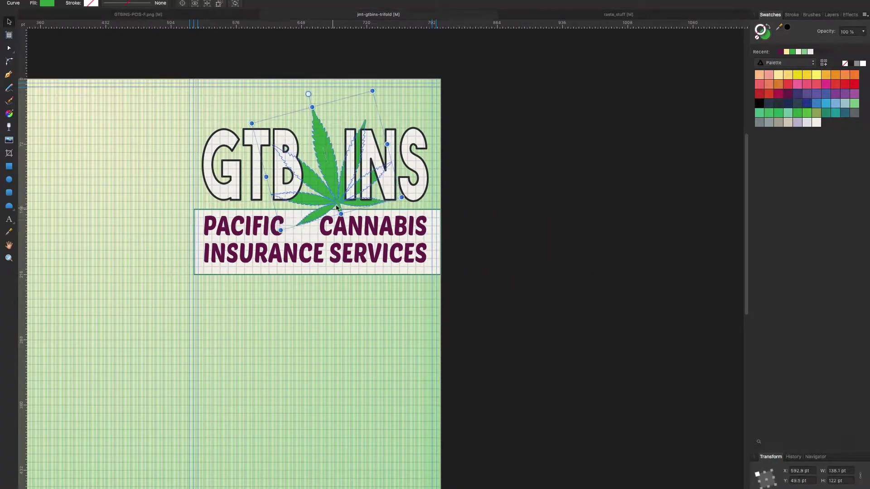
{"action": "left_click_drag", "start_coordinate": [337, 208], "coordinate": [326, 208]}
{"action": "left_click", "coordinate": [110, 170]}
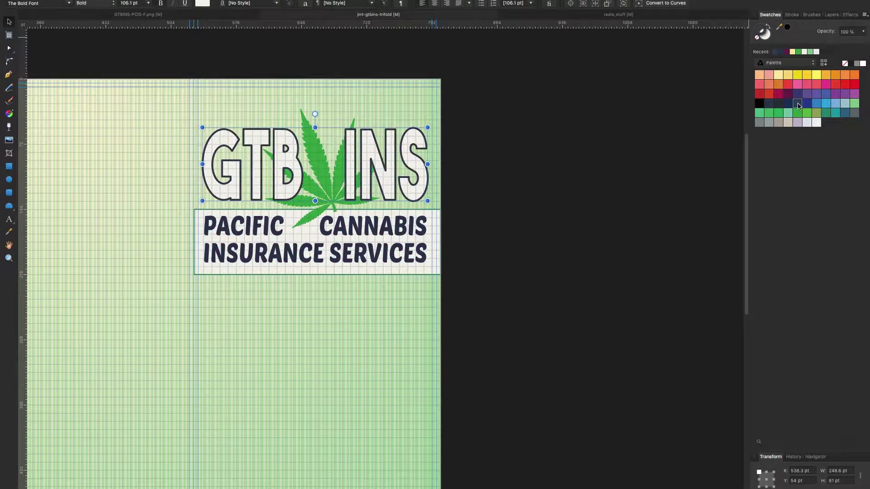
{"action": "left_click", "coordinate": [514, 210]}
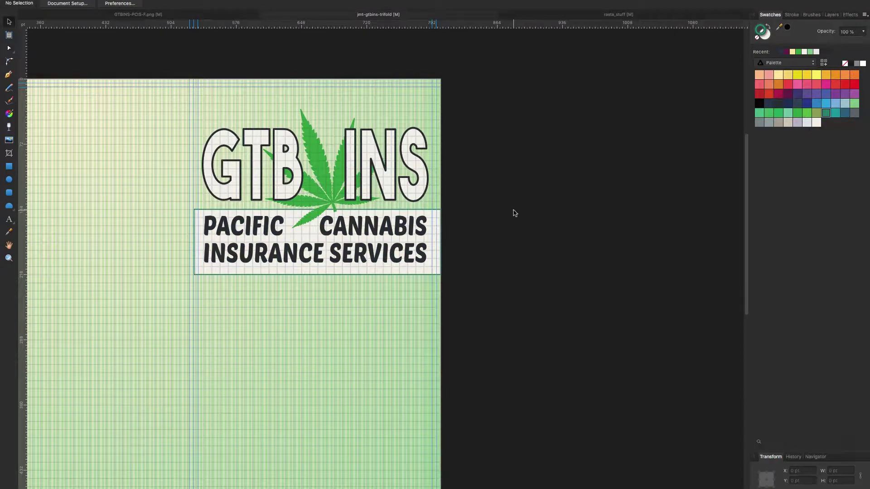
{"action": "scroll", "coordinate": [515, 208], "scroll_direction": "up", "scroll_amount": 2}
{"action": "left_click", "coordinate": [831, 15]}
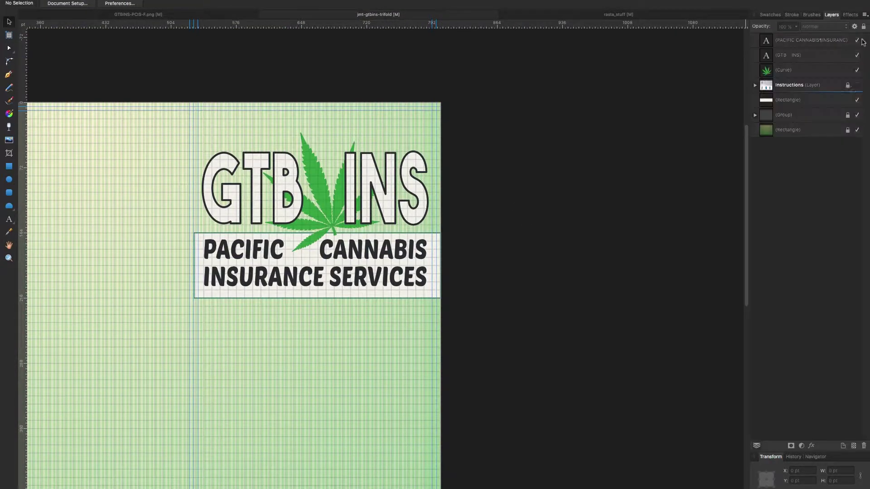
Copy the white tagline box down to the bottom of the page.
{"action": "left_click", "coordinate": [858, 86]}
{"action": "left_click", "coordinate": [858, 85]}
{"action": "scroll", "coordinate": [596, 140], "scroll_direction": "down", "scroll_amount": 8}
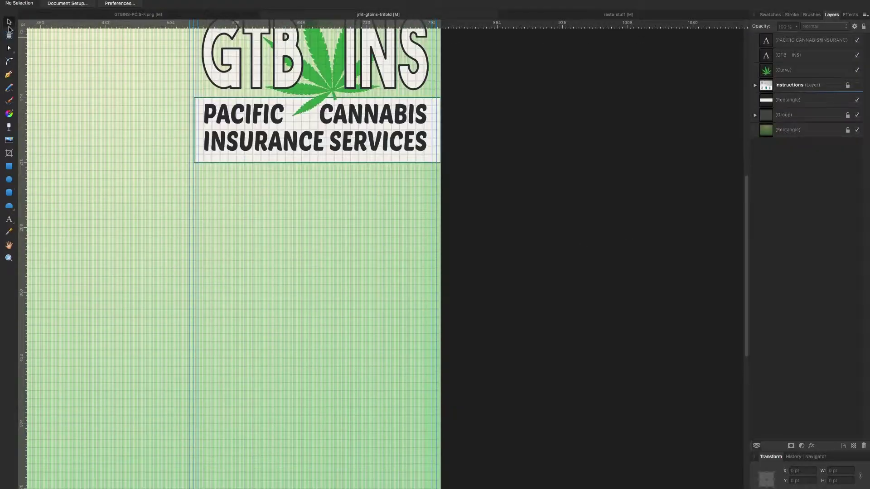
{"action": "left_click", "coordinate": [240, 157]}
{"action": "scroll", "coordinate": [272, 272], "scroll_direction": "down", "scroll_amount": 4}
{"action": "left_click_drag", "start_coordinate": [240, 156], "coordinate": [281, 354]}
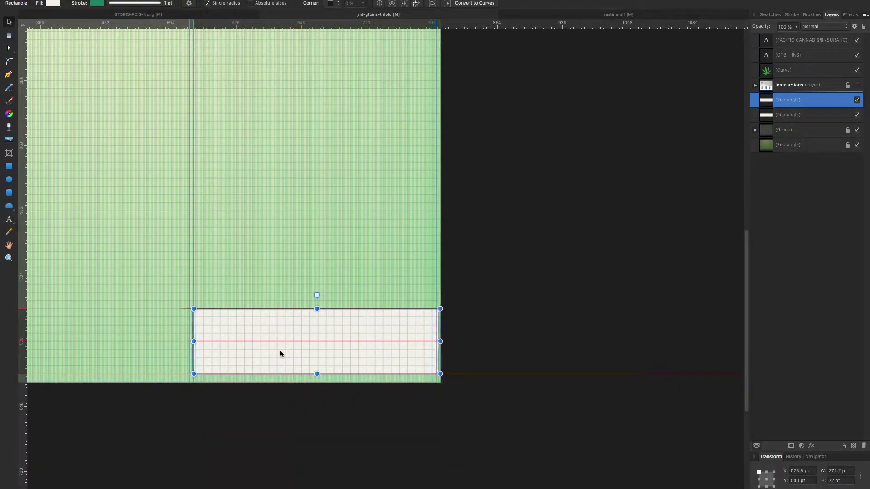
{"action": "scroll", "coordinate": [282, 374], "scroll_direction": "up", "scroll_amount": 5}
{"action": "scroll", "coordinate": [282, 368], "scroll_direction": "down", "scroll_amount": 2}
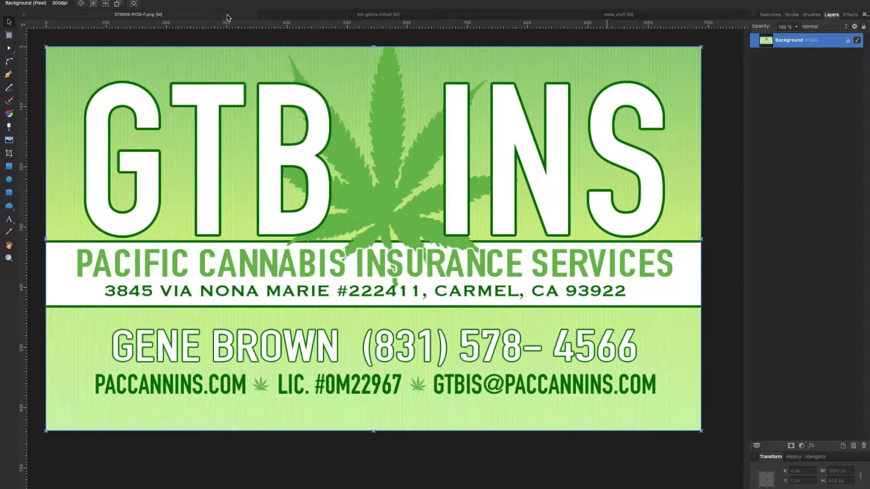
Start the address text in the lower box at 20 pt, centre-aligned.
{"action": "left_click", "coordinate": [349, 15]}
{"action": "key", "text": "t"}
{"action": "left_click", "coordinate": [220, 417]}
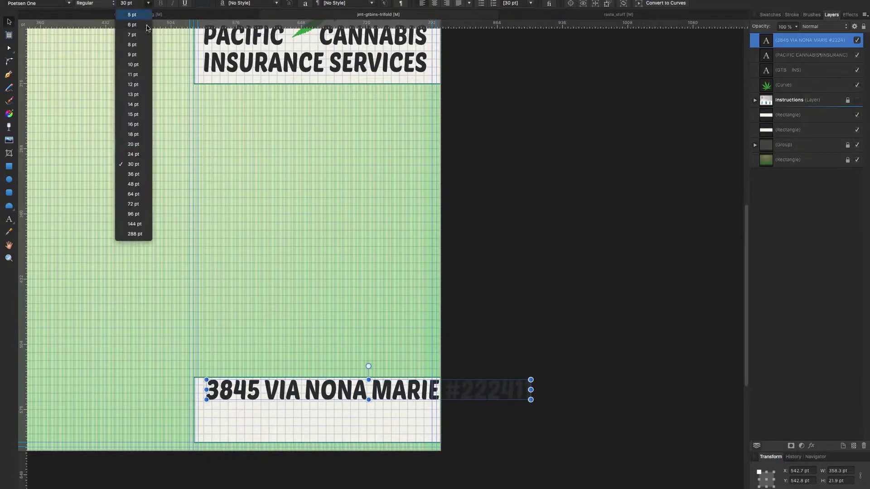
{"action": "left_click", "coordinate": [149, 3]}
{"action": "left_click", "coordinate": [132, 136]}
{"action": "key", "text": "t"}
{"action": "left_click", "coordinate": [431, 411]}
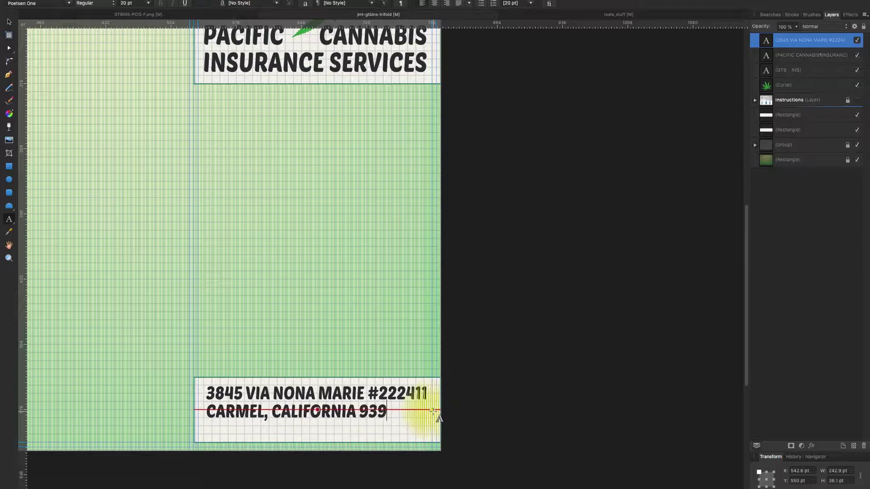
{"action": "left_click", "coordinate": [434, 3]}
Check the reference business card, remove the stray text, and add the business phone number.
{"action": "left_click", "coordinate": [141, 14]}
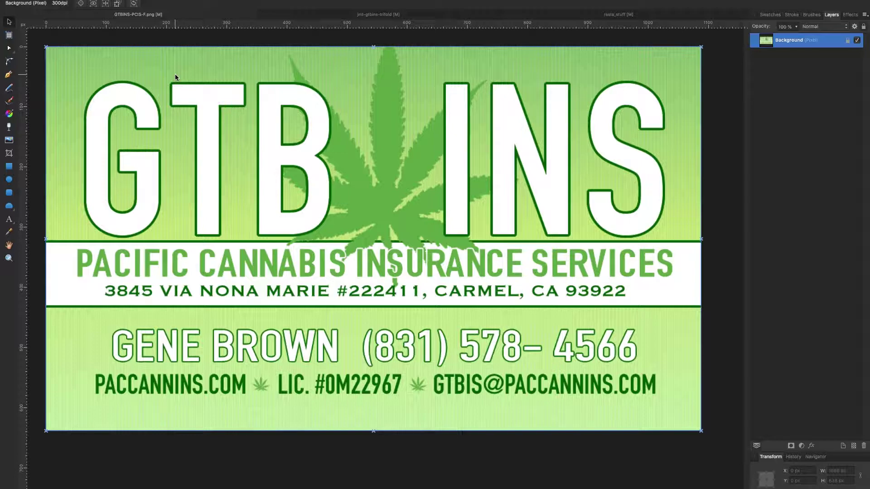
{"action": "key", "text": "ctrl+Tab"}
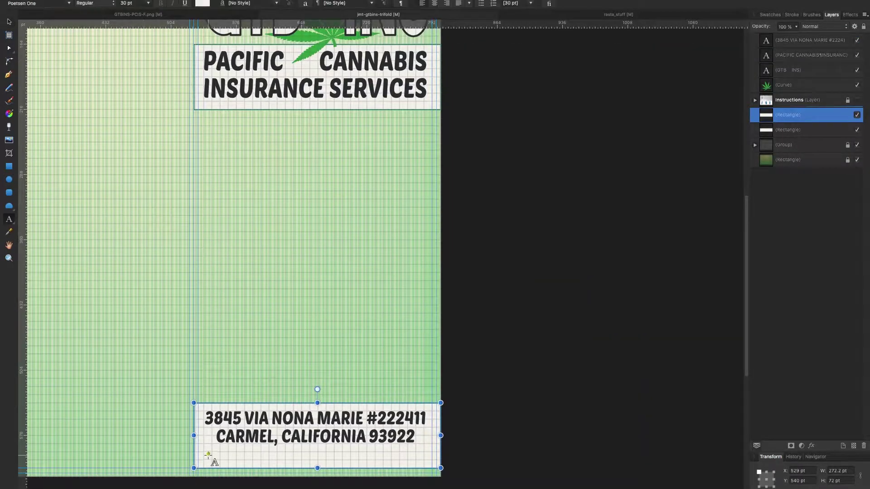
{"action": "key", "text": "ctrl+z"}
{"action": "left_click", "coordinate": [421, 456]}
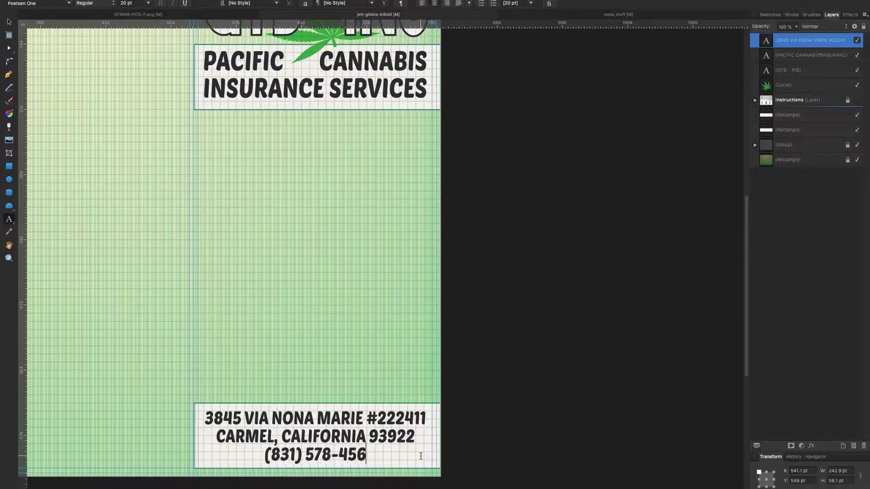
{"action": "key", "text": "Escape"}
{"action": "key", "text": "Escape"}
{"action": "scroll", "coordinate": [113, 136], "scroll_direction": "up", "scroll_amount": 2}
{"action": "scroll", "coordinate": [108, 141], "scroll_direction": "down", "scroll_amount": 5}
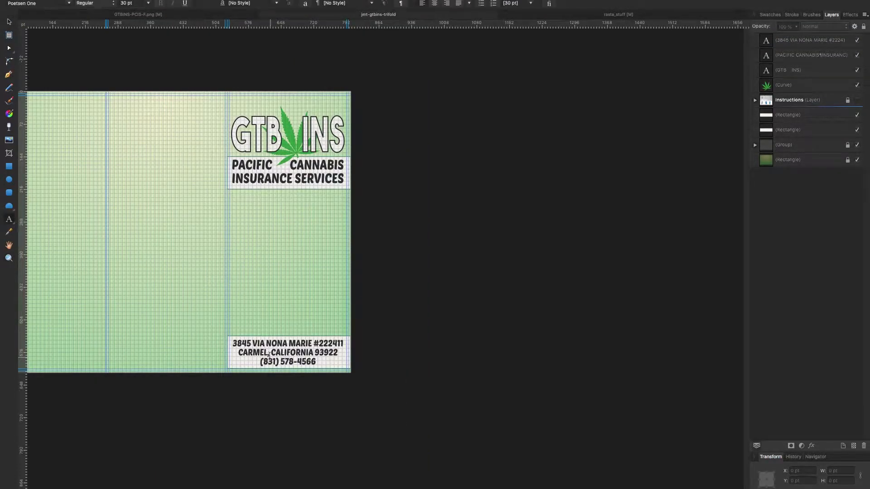
Duplicate the cannabis leaf and move the copy down into the address line.
{"action": "left_click", "coordinate": [290, 136]}
{"action": "key", "text": "ctrl+j"}
{"action": "scroll", "coordinate": [255, 352], "scroll_direction": "up", "scroll_amount": 5}
{"action": "left_click_drag", "start_coordinate": [290, 136], "coordinate": [284, 334]}
{"action": "key", "text": "t"}
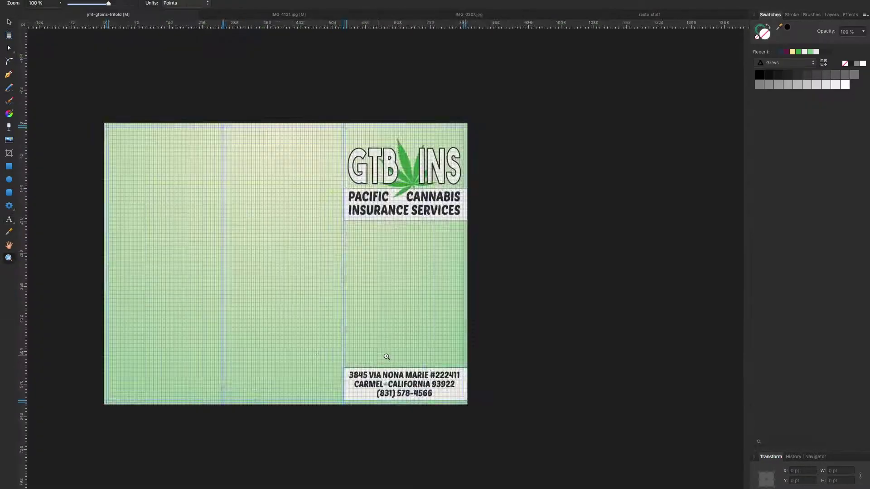
Place a large rotated leaf along the top edge of the address box.
{"action": "scroll", "coordinate": [213, 193], "scroll_direction": "up", "scroll_amount": 5}
{"action": "scroll", "coordinate": [365, 166], "scroll_direction": "up", "scroll_amount": 3}
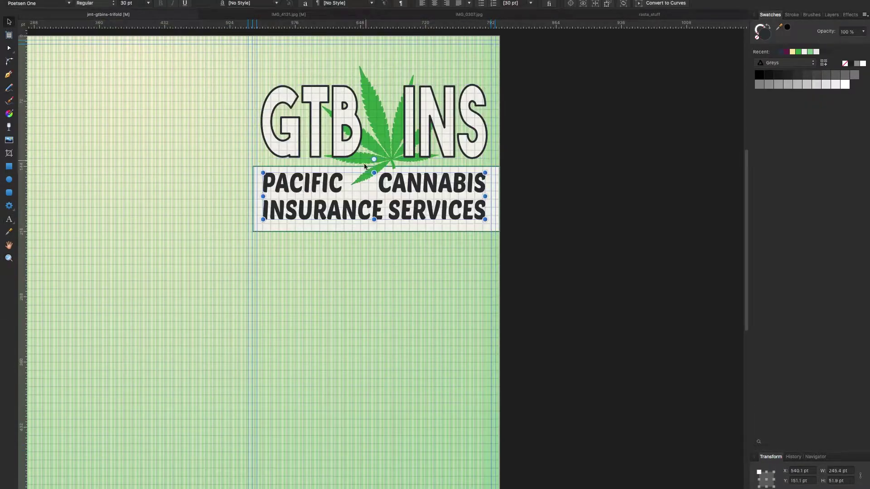
{"action": "left_click_drag", "start_coordinate": [357, 183], "coordinate": [253, 408]}
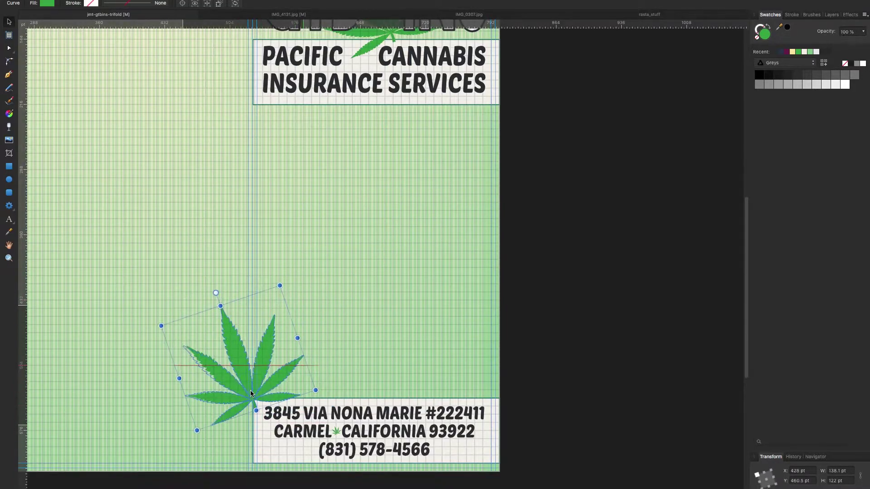
{"action": "scroll", "coordinate": [253, 399], "scroll_direction": "up", "scroll_amount": 5}
{"action": "left_click_drag", "start_coordinate": [281, 354], "coordinate": [669, 377]}
{"action": "scroll", "coordinate": [458, 331], "scroll_direction": "down", "scroll_amount": 5}
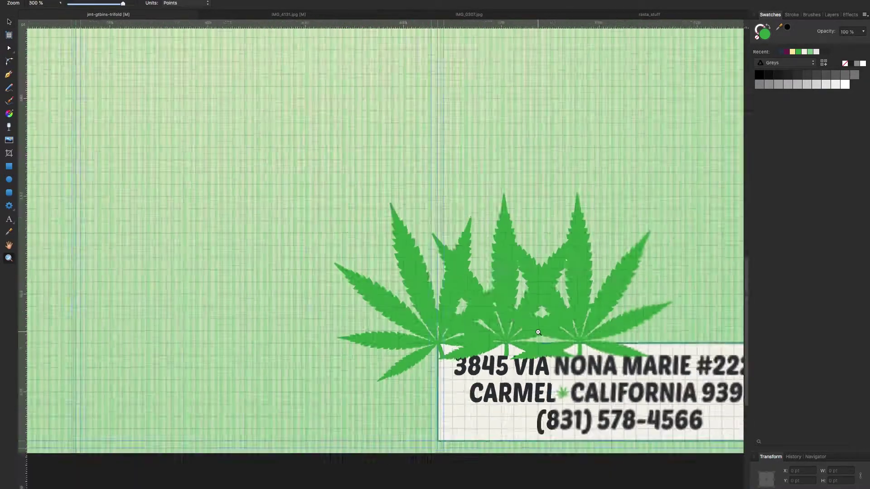
Add a horizontally flipped copy of the leaf to the row, then zoom out to the whole page.
{"action": "key", "text": "ctrl+j"}
{"action": "left_click", "coordinate": [390, 295]}
{"action": "left_click", "coordinate": [156, 5]}
{"action": "left_click", "coordinate": [272, 89]}
{"action": "left_click_drag", "start_coordinate": [394, 308], "coordinate": [671, 338]}
{"action": "scroll", "coordinate": [661, 342], "scroll_direction": "up", "scroll_amount": 5}
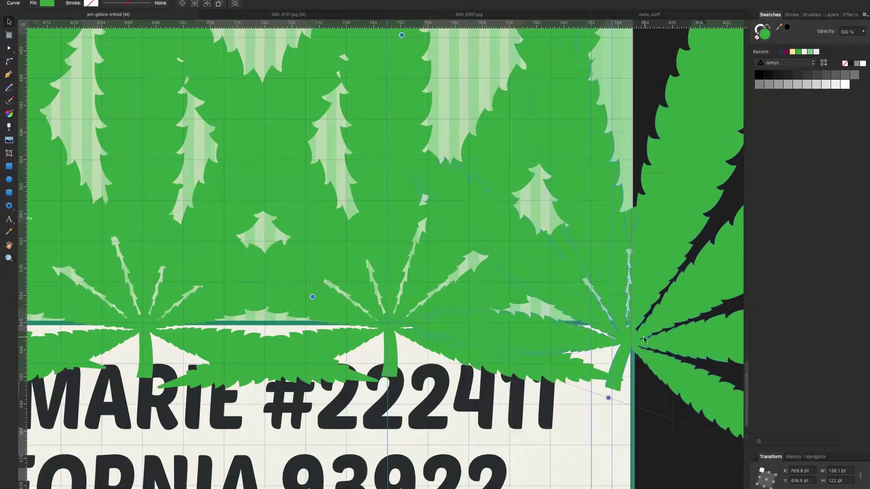
{"action": "scroll", "coordinate": [268, 300], "scroll_direction": "down", "scroll_amount": 5}
{"action": "left_click", "coordinate": [397, 217]}
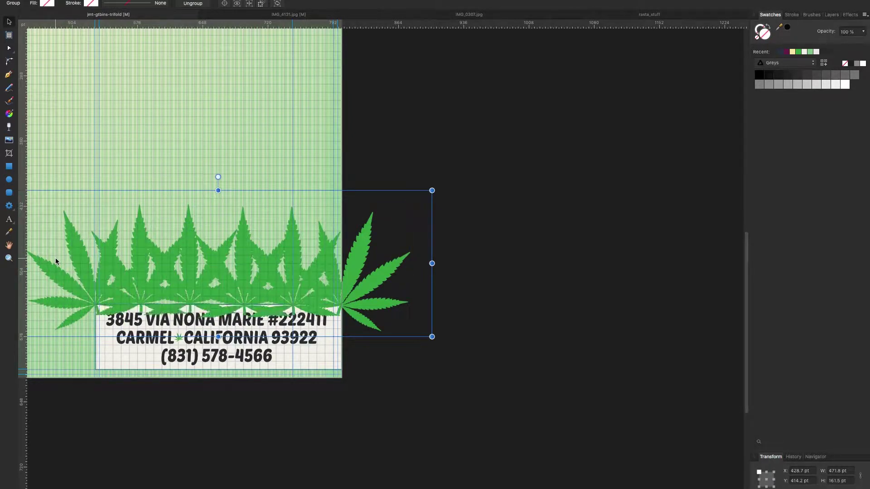
{"action": "key", "text": "h"}
{"action": "key", "text": "super+minus"}
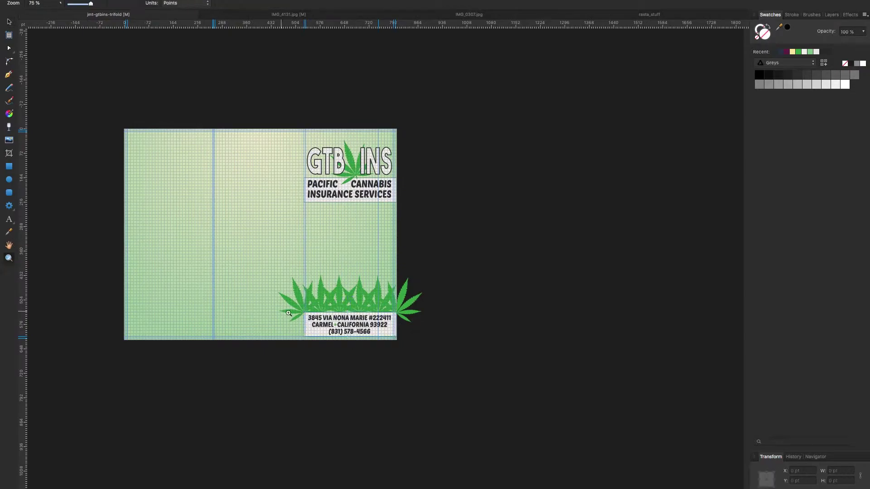
Reposition the address box at the left of the page and adjust its width.
{"action": "key", "text": "super+2"}
{"action": "left_click_drag", "start_coordinate": [587, 332], "coordinate": [101, 336]}
{"action": "key", "text": "super+4"}
{"action": "key", "text": "super+0"}
{"action": "key", "text": "super+2"}
{"action": "key", "text": "v"}
{"action": "left_click_drag", "start_coordinate": [662, 353], "coordinate": [640, 354]}
Stretch the address strip out to the page's right edge.
{"action": "left_click", "coordinate": [832, 15]}
{"action": "left_click", "coordinate": [857, 85]}
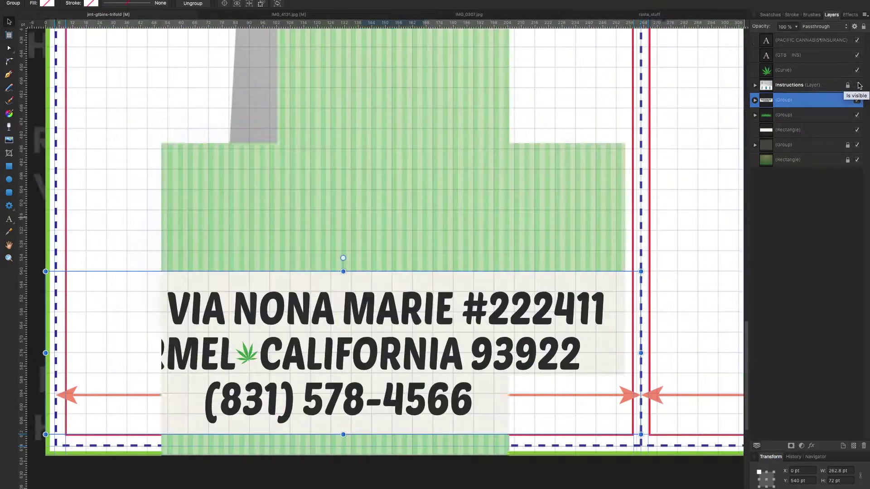
{"action": "left_click", "coordinate": [857, 85]}
{"action": "key", "text": "z"}
{"action": "left_click", "coordinate": [160, 232], "text": "alt"}
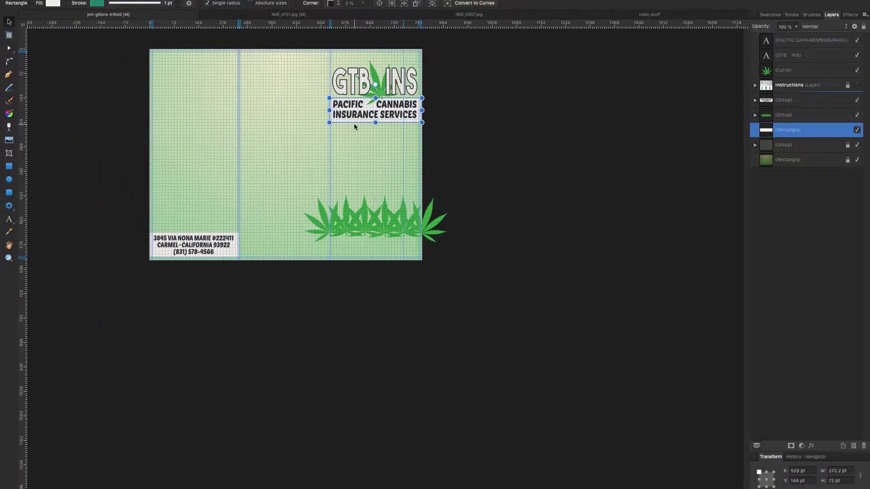
{"action": "left_click_drag", "start_coordinate": [186, 266], "coordinate": [365, 362]}
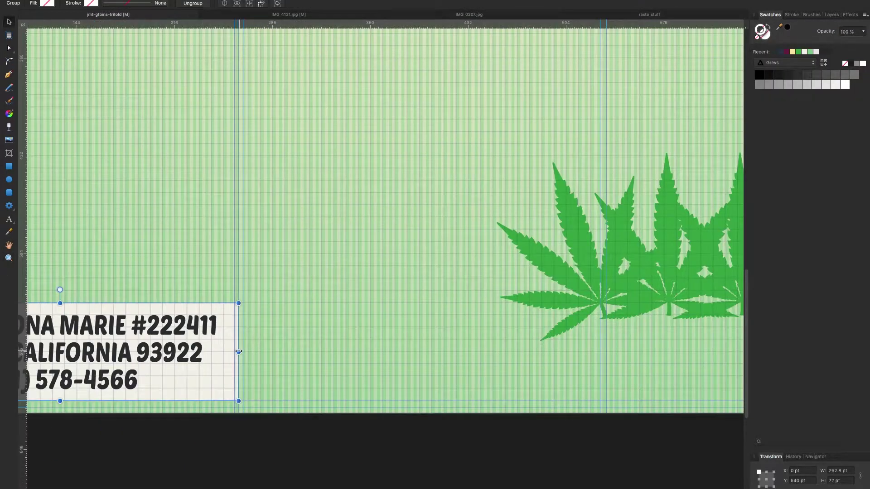
{"action": "left_click_drag", "start_coordinate": [240, 355], "coordinate": [549, 378]}
{"action": "key", "text": "z"}
{"action": "left_click", "coordinate": [218, 276], "text": "alt"}
Duplicate the leaf group and centre the leaf row along the page bottom.
{"action": "key", "text": "v"}
{"action": "left_click", "coordinate": [218, 276]}
{"action": "left_click_drag", "start_coordinate": [218, 276], "coordinate": [59, 265]}
{"action": "scroll", "coordinate": [196, 176], "scroll_direction": "left", "scroll_amount": 6}
{"action": "left_click", "coordinate": [196, 176]}
{"action": "left_click", "coordinate": [252, 292]}
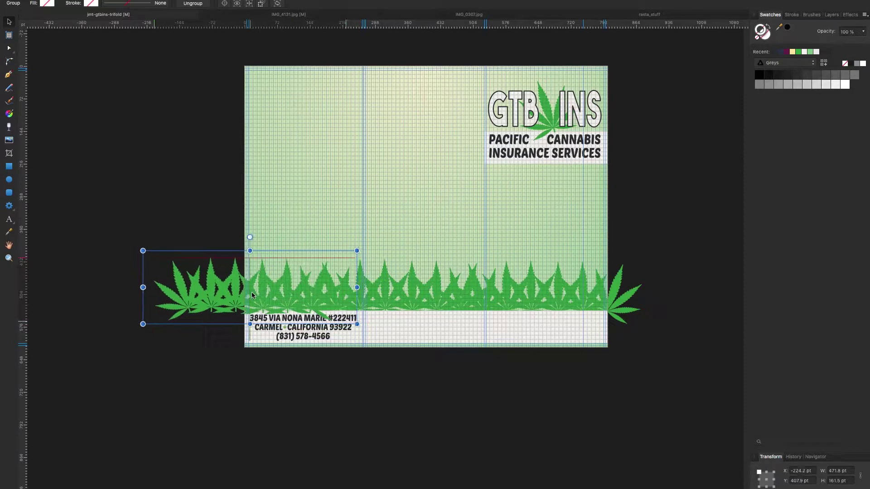
{"action": "key", "text": "Delete"}
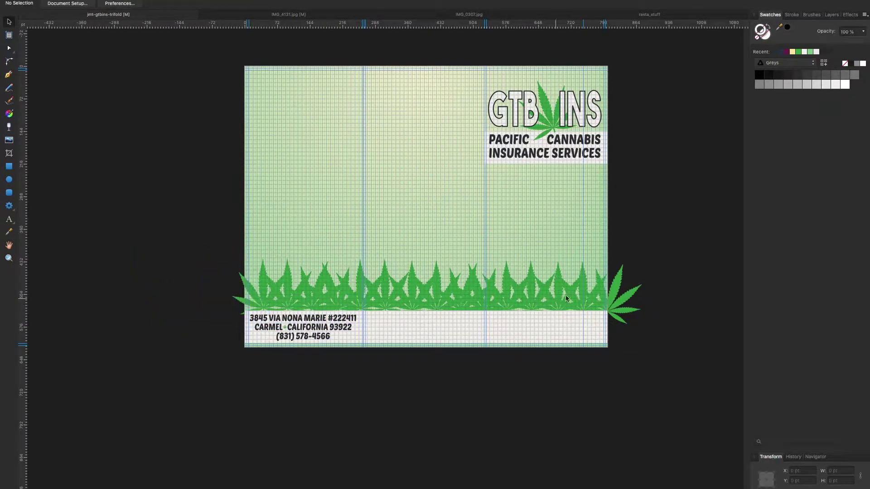
{"action": "mouse_move", "coordinate": [401, 293]}
{"action": "left_mouse_down"}
{"action": "mouse_move", "coordinate": [540, 298]}
{"action": "mouse_move", "coordinate": [290, 297]}
{"action": "mouse_move", "coordinate": [402, 299]}
{"action": "left_mouse_up"}
{"action": "scroll", "coordinate": [177, 286], "scroll_direction": "up", "scroll_amount": 3}
{"action": "left_click", "coordinate": [177, 286]}
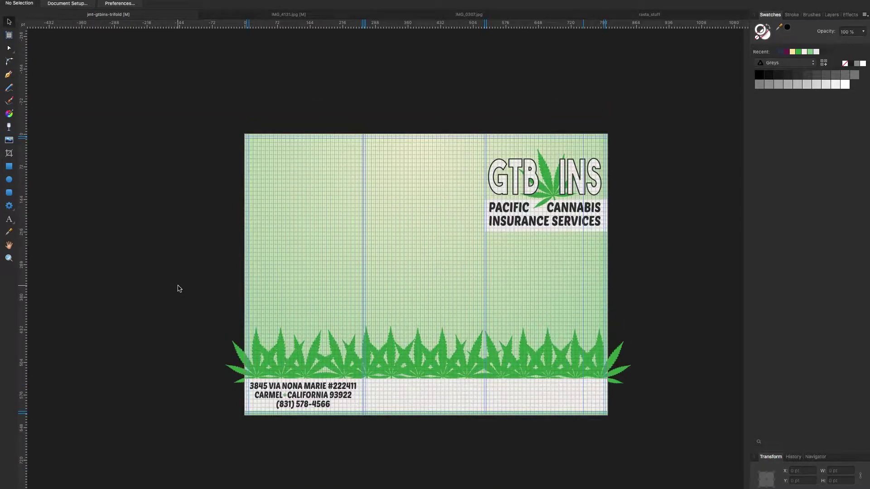
{"action": "scroll", "coordinate": [295, 397], "scroll_direction": "up", "scroll_amount": 5}
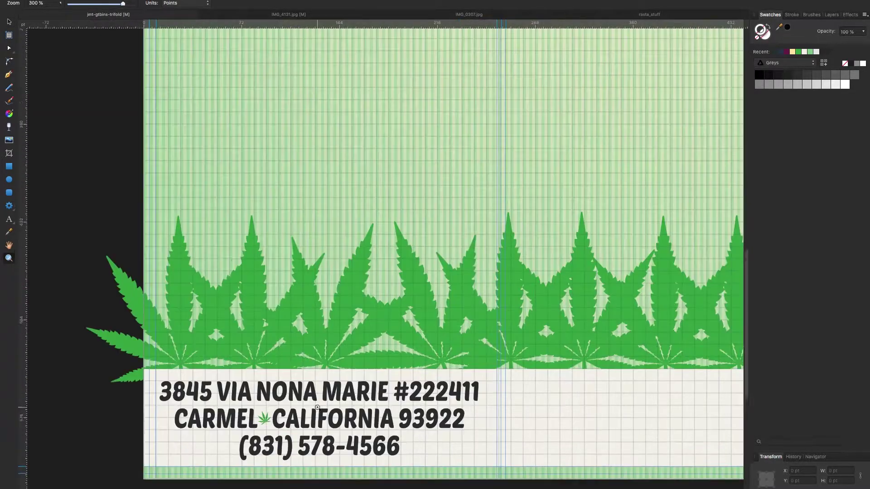
{"action": "scroll", "coordinate": [295, 397], "scroll_direction": "down", "scroll_amount": 1}
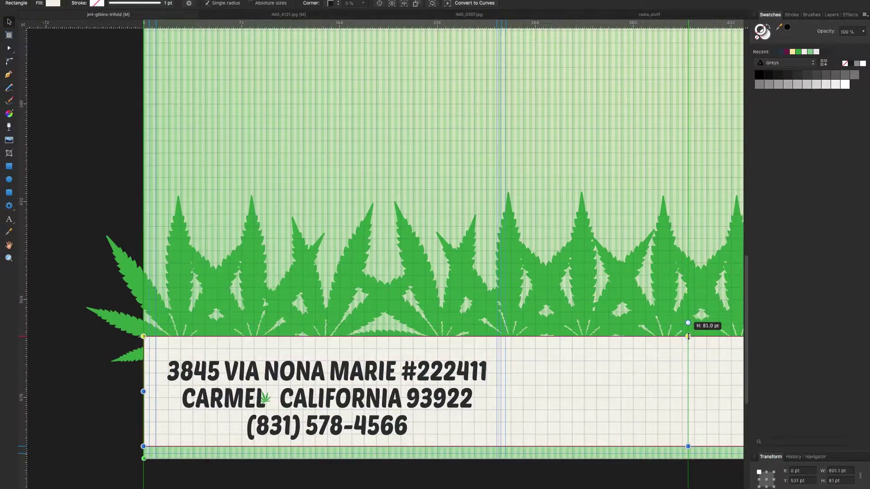
Draw a straight Pen line above the strip with a dark 3.5 pt stroke.
{"action": "key", "text": "z"}
{"action": "scroll", "coordinate": [509, 340], "scroll_direction": "down", "scroll_amount": 2}
{"action": "scroll", "coordinate": [152, 262], "scroll_direction": "down", "scroll_amount": 3}
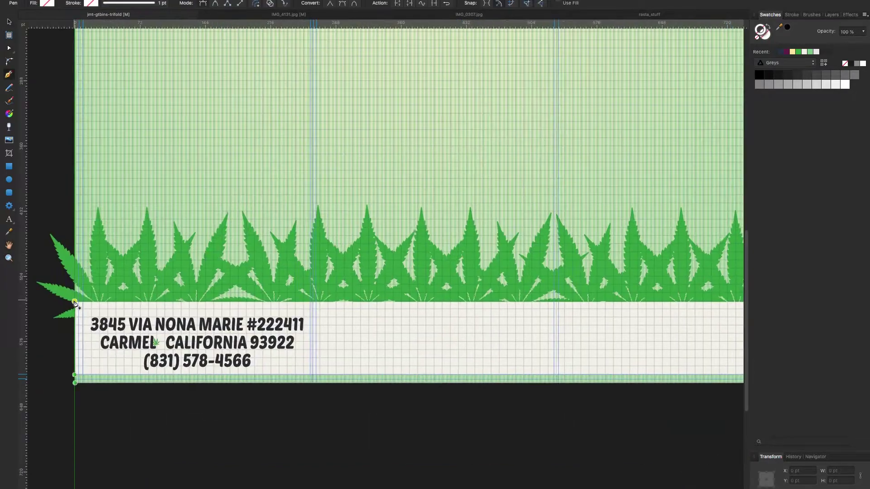
{"action": "key", "text": "p"}
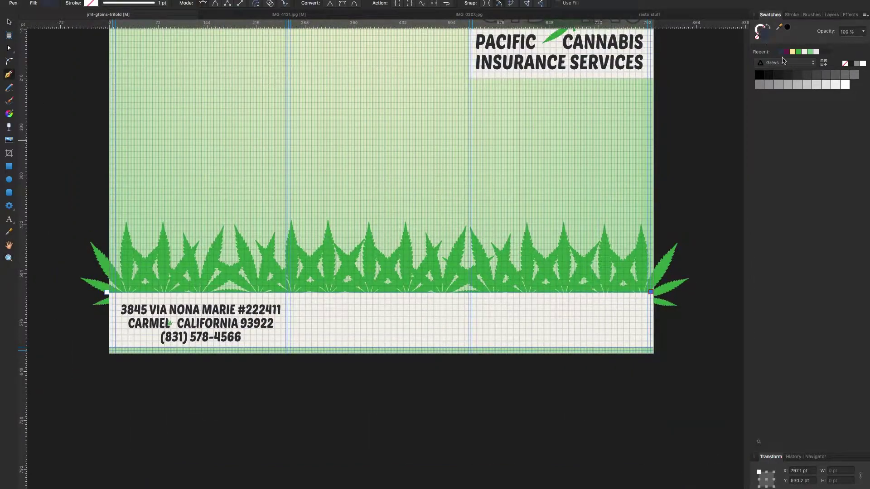
{"action": "left_click", "coordinate": [786, 63]}
{"action": "left_click", "coordinate": [784, 169]}
{"action": "left_click", "coordinate": [779, 104]}
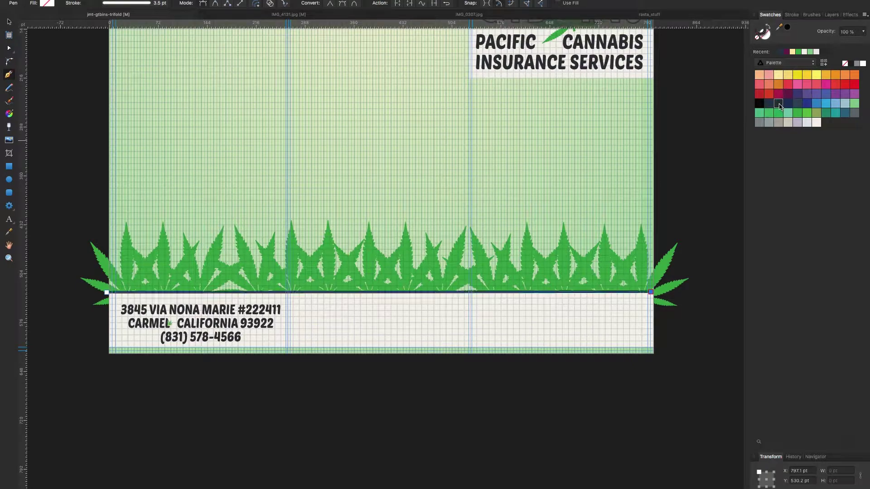
{"action": "left_click", "coordinate": [792, 14]}
{"action": "left_click", "coordinate": [9, 22]}
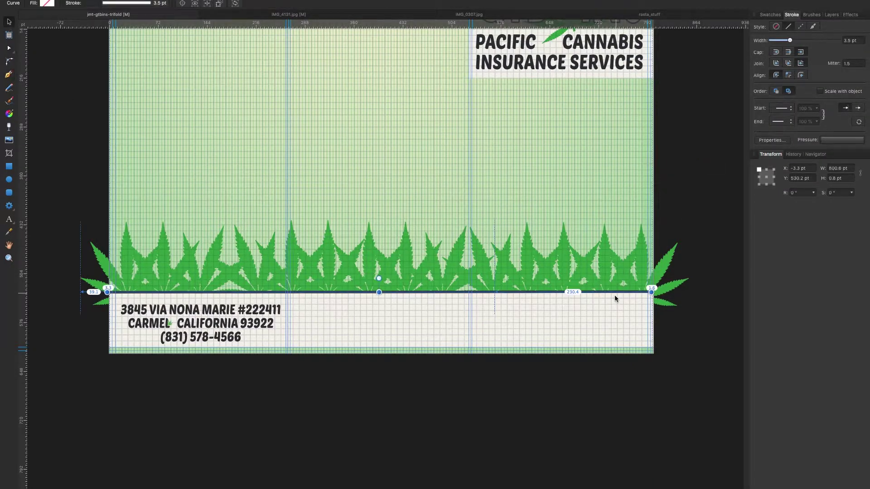
{"action": "key", "text": "Escape"}
{"action": "scroll", "coordinate": [193, 297], "scroll_direction": "up", "scroll_amount": 5}
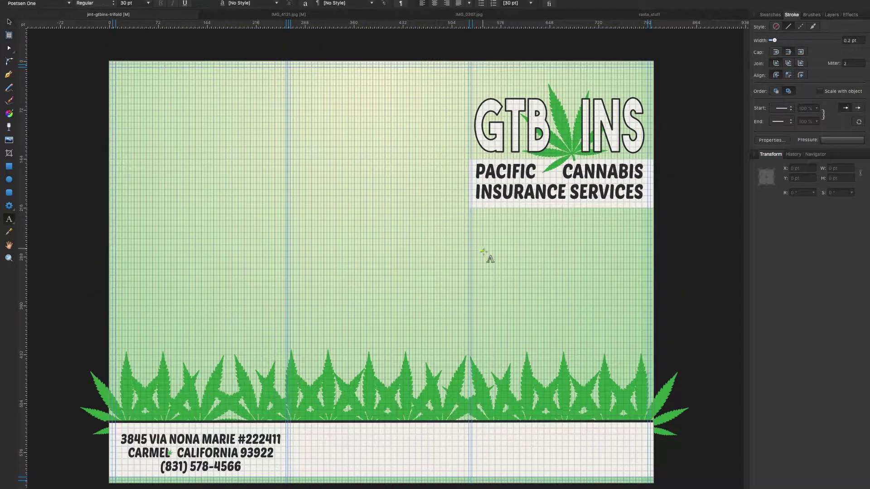
Add a centred tagline below the logo in The Bold Font.
{"action": "left_click", "coordinate": [484, 251]}
{"action": "left_click", "coordinate": [68, 4]}
{"action": "scroll", "coordinate": [128, 327], "scroll_direction": "down", "scroll_amount": 20}
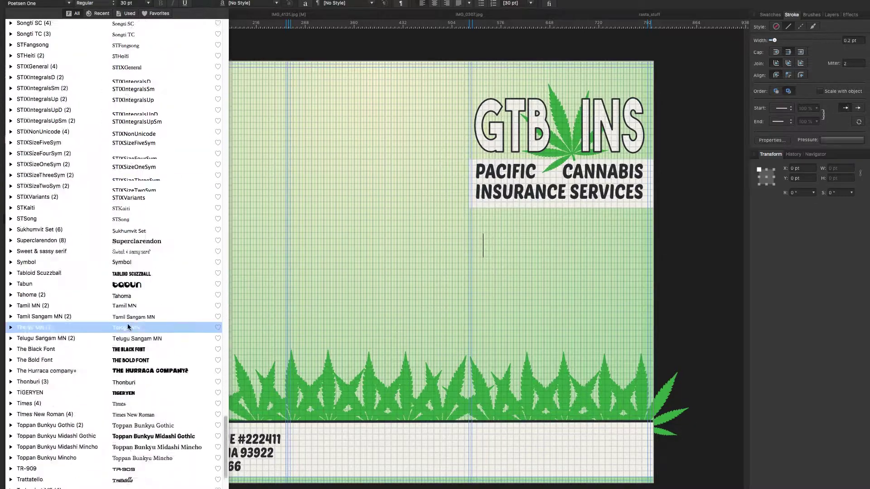
{"action": "scroll", "coordinate": [128, 327], "scroll_direction": "down", "scroll_amount": 3}
{"action": "left_click", "coordinate": [130, 228]}
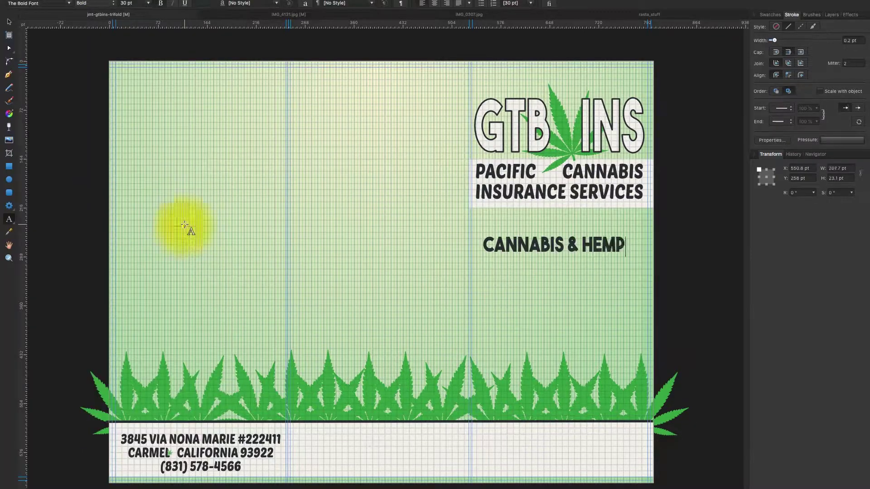
{"action": "left_click", "coordinate": [469, 4]}
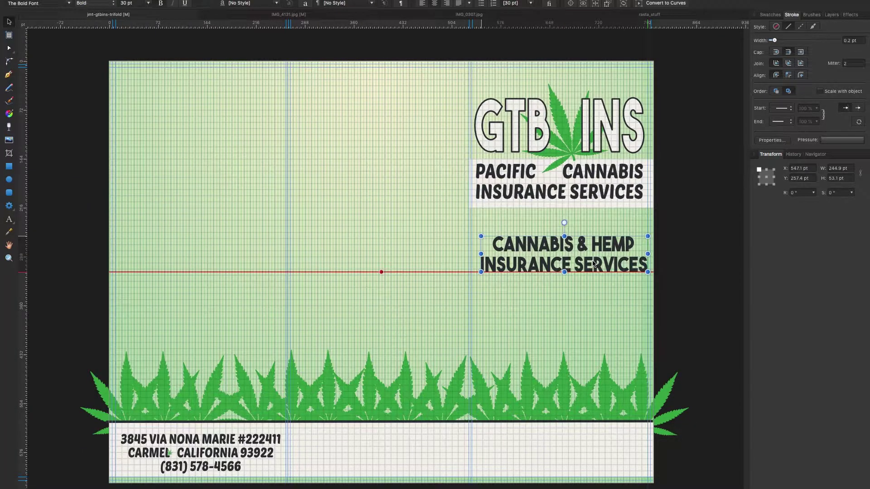
{"action": "left_click", "coordinate": [569, 278]}
Change the PACIFIC CANNABIS INSURANCE SERVICES text to The Bold Font and compare widths.
{"action": "left_click", "coordinate": [558, 191]}
{"action": "left_click", "coordinate": [69, 3]}
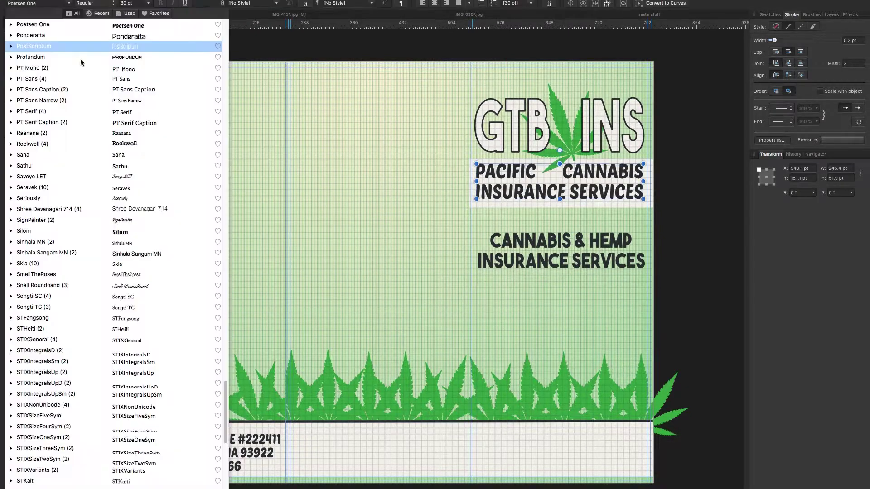
{"action": "scroll", "coordinate": [129, 327], "scroll_direction": "down", "scroll_amount": 20}
{"action": "left_click", "coordinate": [95, 243]}
{"action": "key", "text": "z"}
{"action": "left_click", "coordinate": [603, 188]}
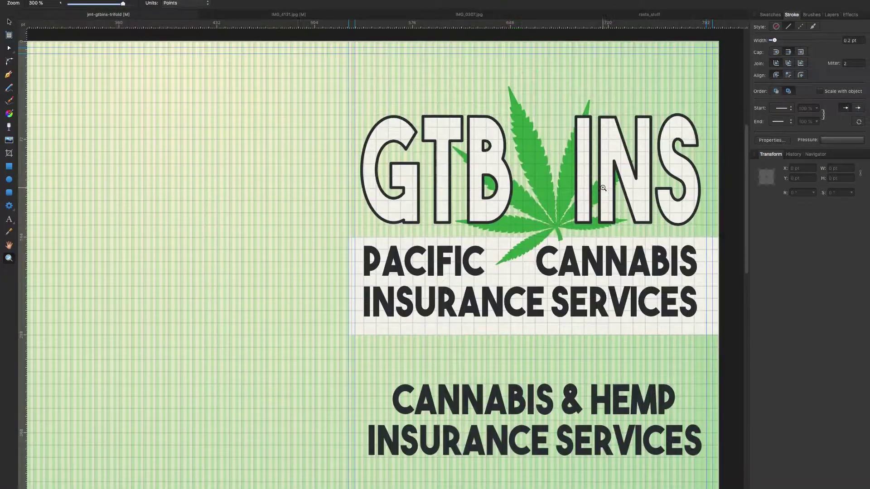
{"action": "left_click", "coordinate": [9, 22]}
{"action": "left_click", "coordinate": [701, 281]}
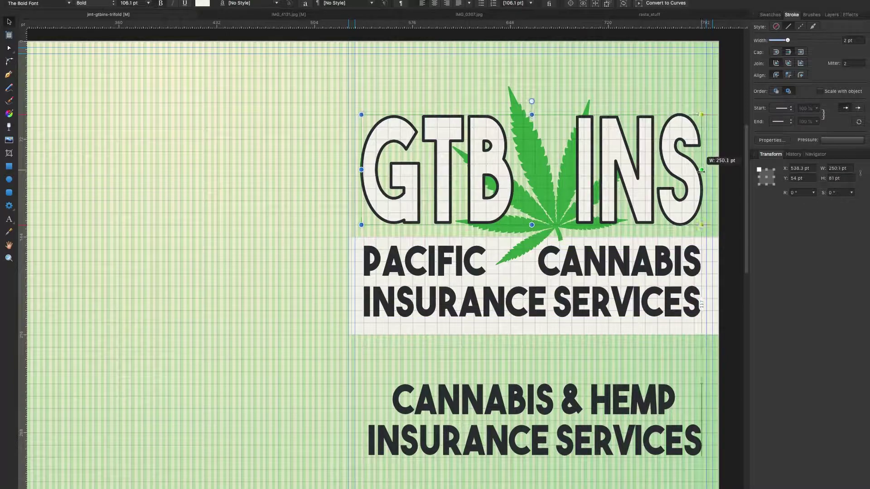
{"action": "left_click", "coordinate": [723, 160]}
{"action": "scroll", "coordinate": [642, 353], "scroll_direction": "down", "scroll_amount": 5}
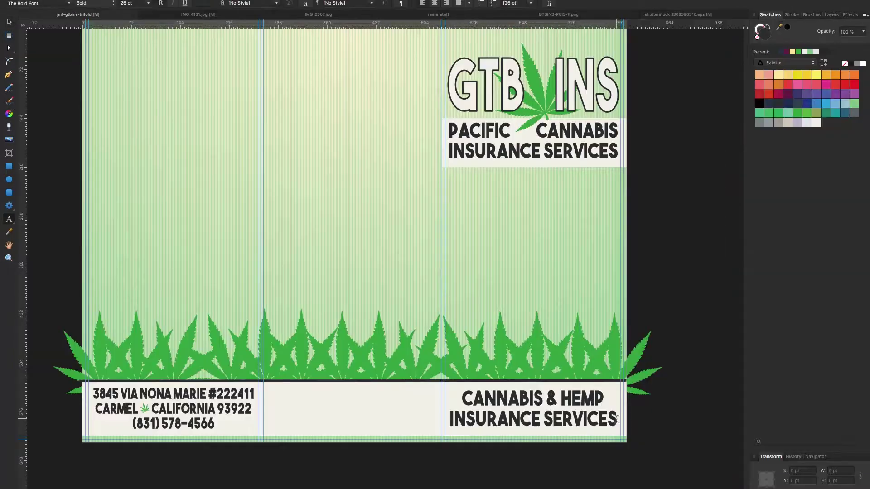
{"action": "key", "text": "BackSpace"}
Retype the tagline and drag the elongated, round, top and textured seeds into a bottom-right cluster.
{"action": "type", "text": "CA"}
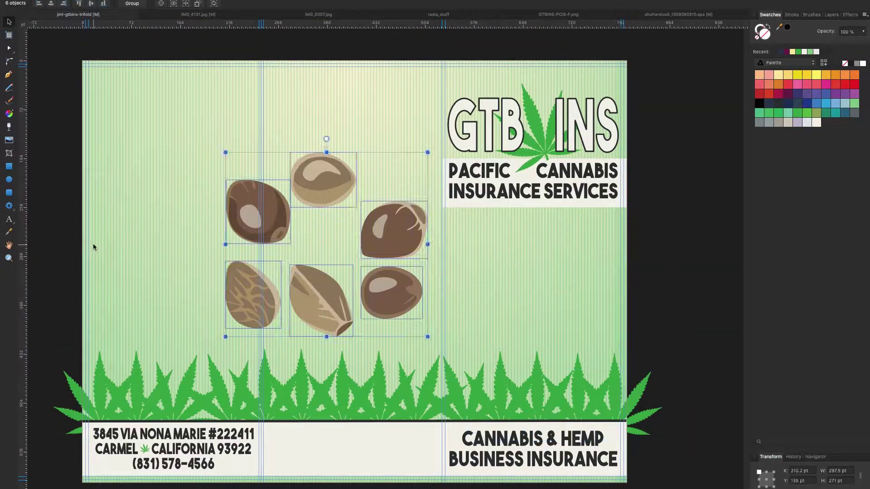
{"action": "left_click_drag", "start_coordinate": [307, 290], "coordinate": [463, 339]}
{"action": "left_click_drag", "start_coordinate": [390, 295], "coordinate": [506, 363]}
{"action": "left_click_drag", "start_coordinate": [387, 233], "coordinate": [609, 356]}
{"action": "left_click", "coordinate": [317, 181]}
{"action": "left_click_drag", "start_coordinate": [319, 186], "coordinate": [526, 374]}
{"action": "left_click_drag", "start_coordinate": [230, 328], "coordinate": [560, 389]}
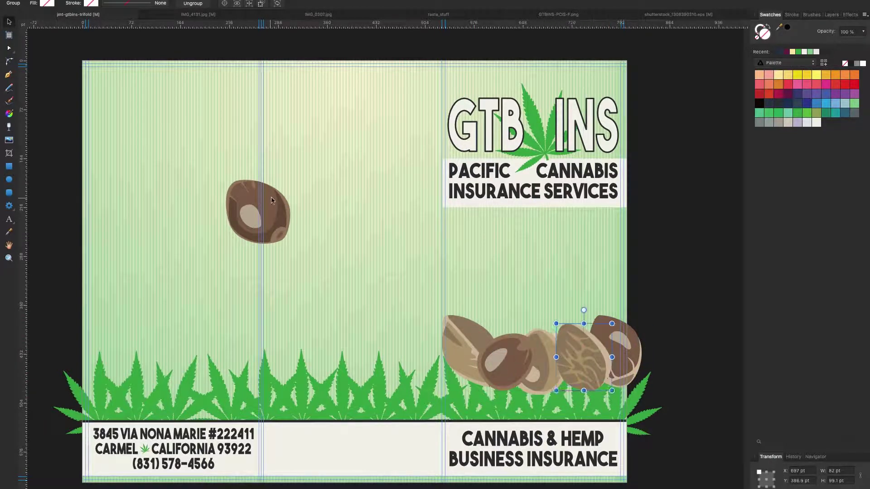
Send the seed group back behind the leaf row with Ctrl+[.
{"action": "key", "text": "Escape"}
{"action": "key", "text": "ctrl+["}
{"action": "key", "text": "Escape"}
{"action": "left_click", "coordinate": [578, 395]}
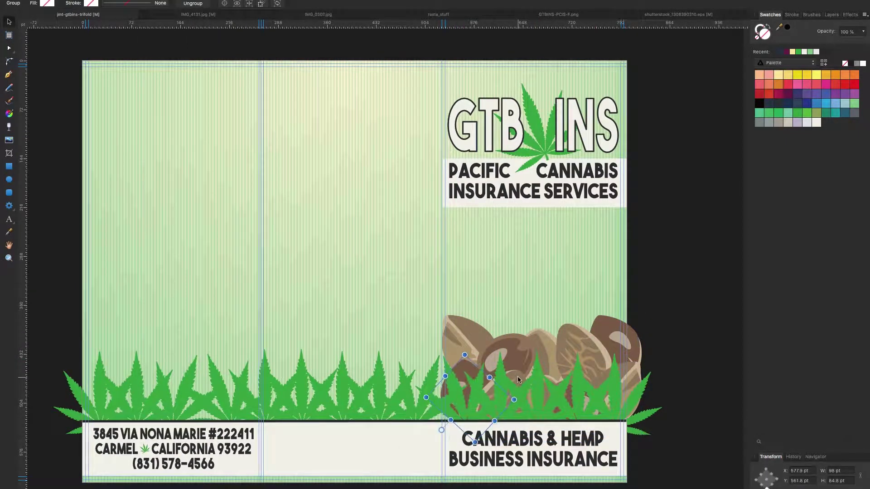
{"action": "key", "text": "z"}
{"action": "scroll", "coordinate": [462, 333], "scroll_direction": "up", "scroll_amount": 5}
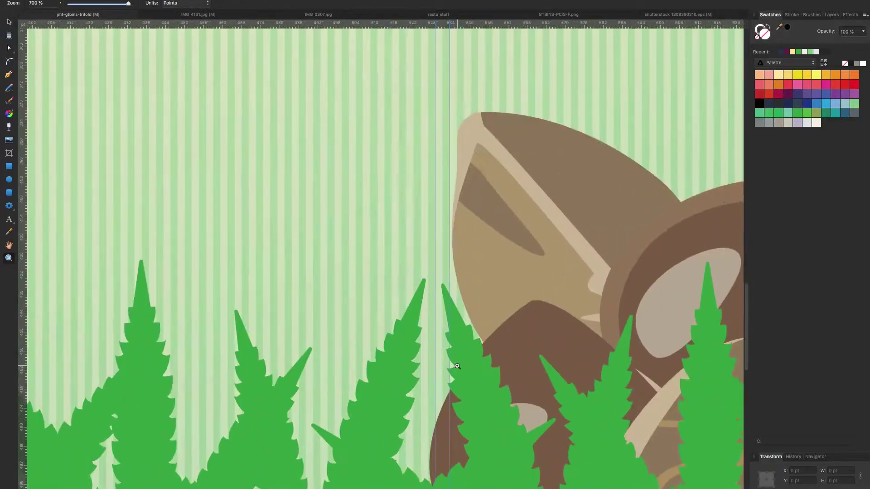
{"action": "scroll", "coordinate": [462, 333], "scroll_direction": "down", "scroll_amount": 2}
Show the instructions layer, drag the vertical guide onto the right fold line, then hide it.
{"action": "left_click", "coordinate": [832, 15]}
{"action": "left_click", "coordinate": [857, 119]}
{"action": "key", "text": "v"}
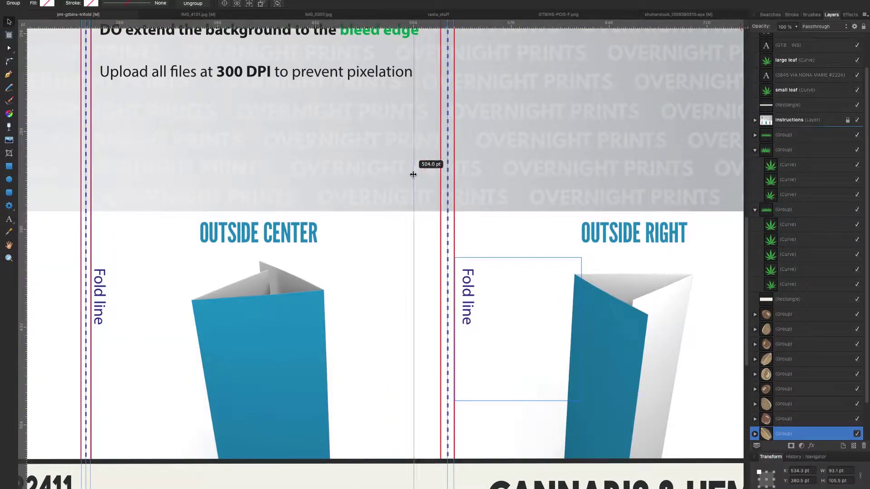
{"action": "left_click_drag", "start_coordinate": [427, 260], "coordinate": [438, 400]}
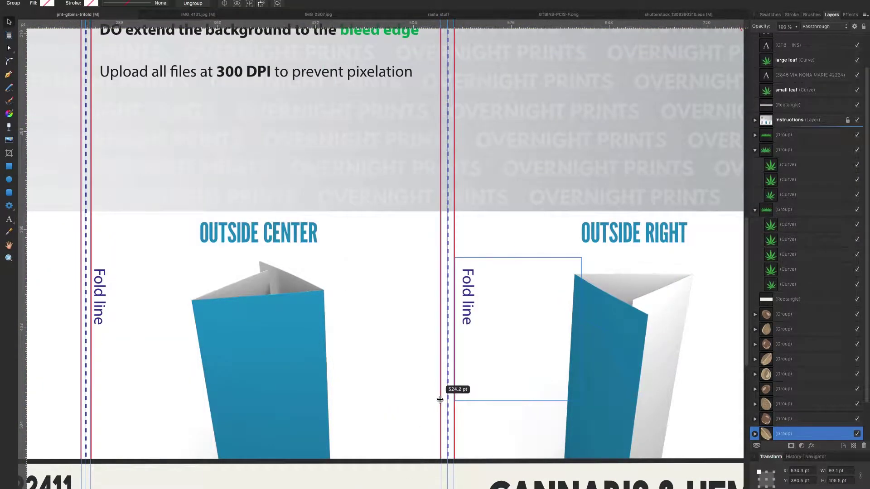
{"action": "left_click", "coordinate": [213, 171]}
{"action": "left_click", "coordinate": [476, 365]}
{"action": "left_click", "coordinate": [857, 120]}
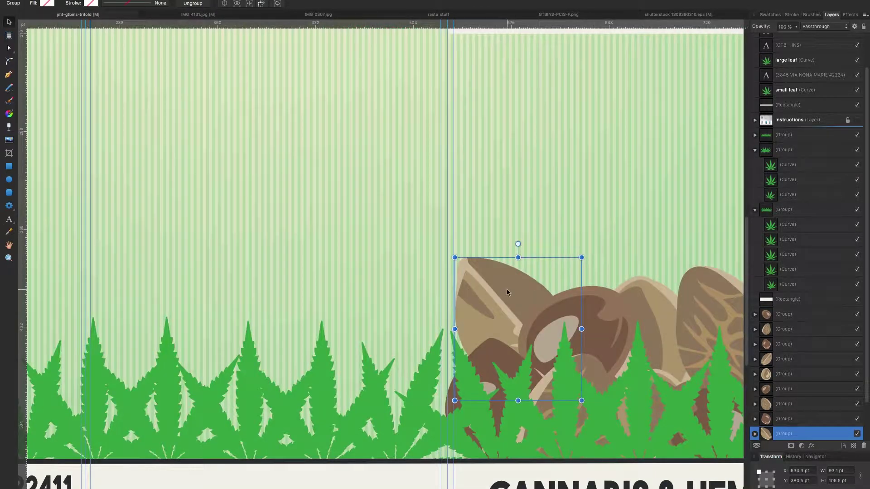
{"action": "key", "text": "z"}
{"action": "left_click", "coordinate": [485, 258], "text": "alt"}
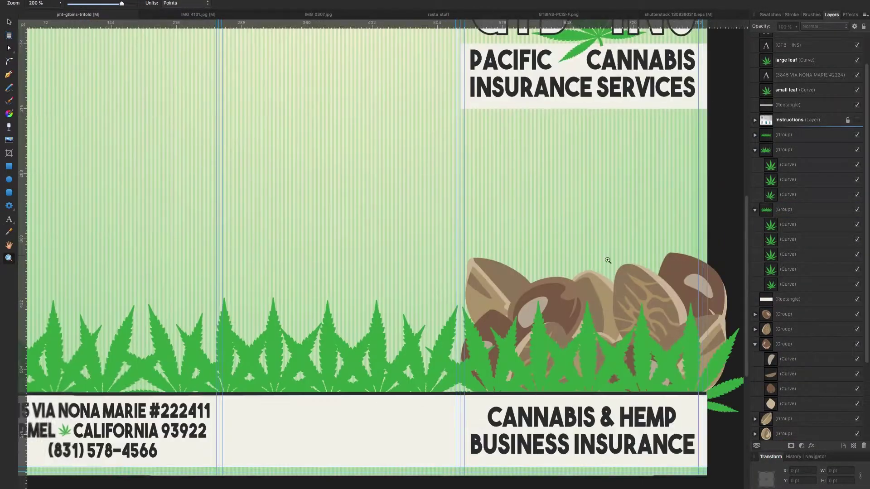
Duplicate the logo's large leaf, move the copy below the tagline and make it white.
{"action": "key", "text": "h"}
{"action": "left_click_drag", "start_coordinate": [151, 258], "coordinate": [125, 305]}
{"action": "left_click_drag", "start_coordinate": [145, 220], "coordinate": [147, 247]}
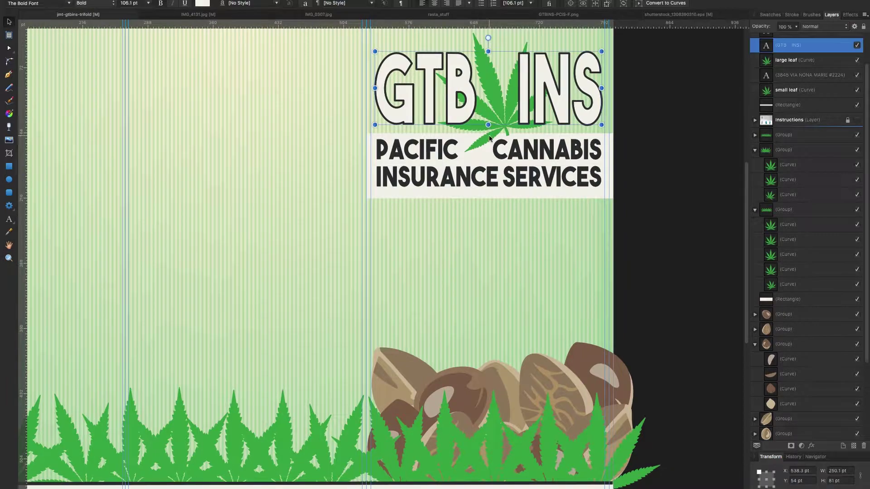
{"action": "key", "text": "v"}
{"action": "left_click", "coordinate": [494, 77]}
{"action": "key", "text": "super+j"}
{"action": "left_click_drag", "start_coordinate": [494, 77], "coordinate": [468, 219]}
{"action": "left_click", "coordinate": [770, 15]}
{"action": "left_click", "coordinate": [817, 122]}
{"action": "scroll", "coordinate": [491, 252], "scroll_direction": "up", "scroll_amount": 2}
{"action": "left_click_drag", "start_coordinate": [440, 322], "coordinate": [428, 330]}
{"action": "left_click", "coordinate": [314, 290]}
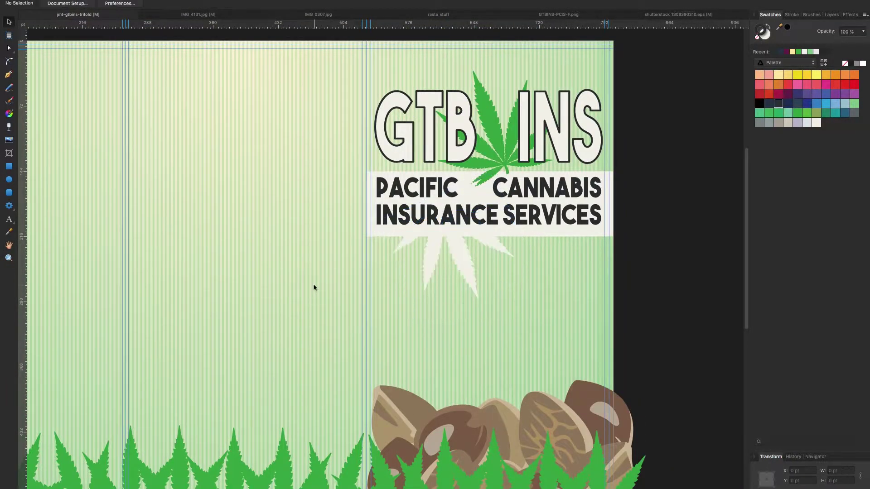
Draw a four-node Pen path below INSURANCE SERVICES forming the starburst outline.
{"action": "scroll", "coordinate": [317, 273], "scroll_direction": "up", "scroll_amount": 2}
{"action": "scroll", "coordinate": [317, 273], "scroll_direction": "down", "scroll_amount": 3}
{"action": "scroll", "coordinate": [316, 277], "scroll_direction": "down", "scroll_amount": 1}
{"action": "key", "text": "p"}
{"action": "left_click", "coordinate": [366, 203]}
{"action": "left_click", "coordinate": [405, 203]}
{"action": "left_click", "coordinate": [393, 219]}
{"action": "left_click", "coordinate": [417, 205]}
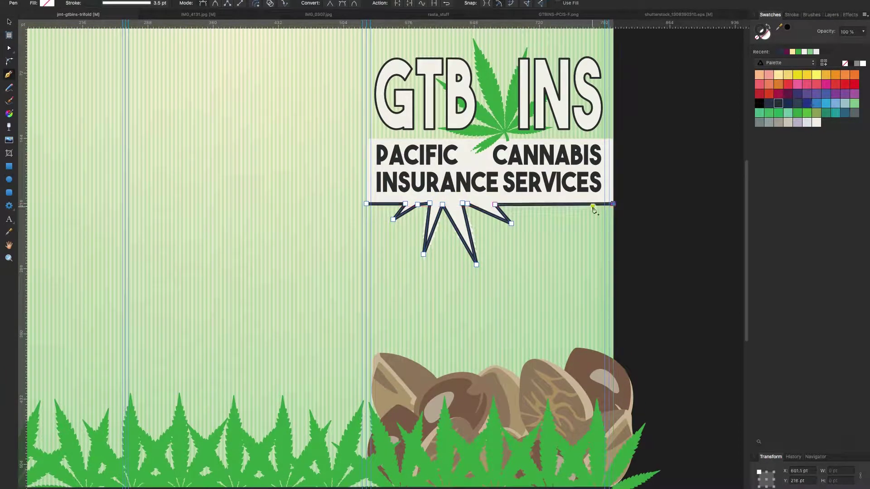
{"action": "key", "text": "v"}
{"action": "key", "text": "Escape"}
{"action": "left_click", "coordinate": [241, 150]}
{"action": "scroll", "coordinate": [245, 154], "scroll_direction": "down", "scroll_amount": 5}
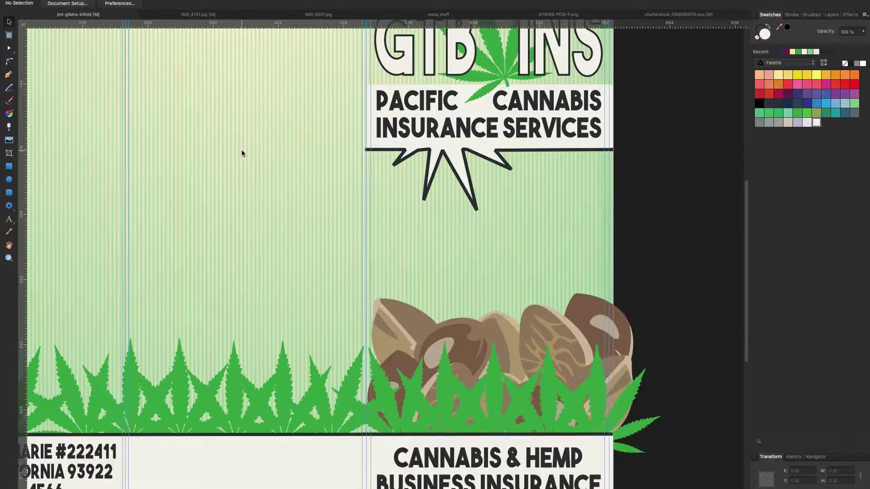
Give the right leaf group a 1 pt coloured outline.
{"action": "scroll", "coordinate": [249, 162], "scroll_direction": "up", "scroll_amount": 5}
{"action": "scroll", "coordinate": [251, 164], "scroll_direction": "down", "scroll_amount": 2}
{"action": "scroll", "coordinate": [251, 168], "scroll_direction": "down", "scroll_amount": 2}
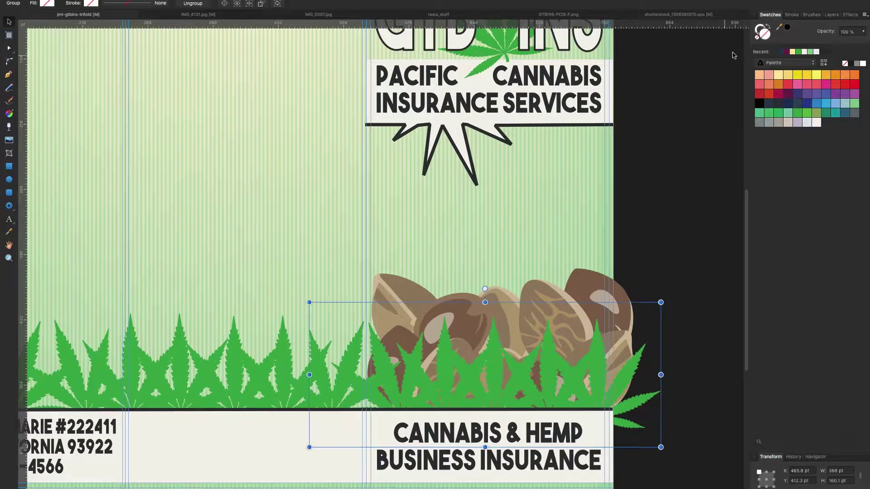
{"action": "left_click", "coordinate": [823, 116]}
{"action": "left_click", "coordinate": [792, 15]}
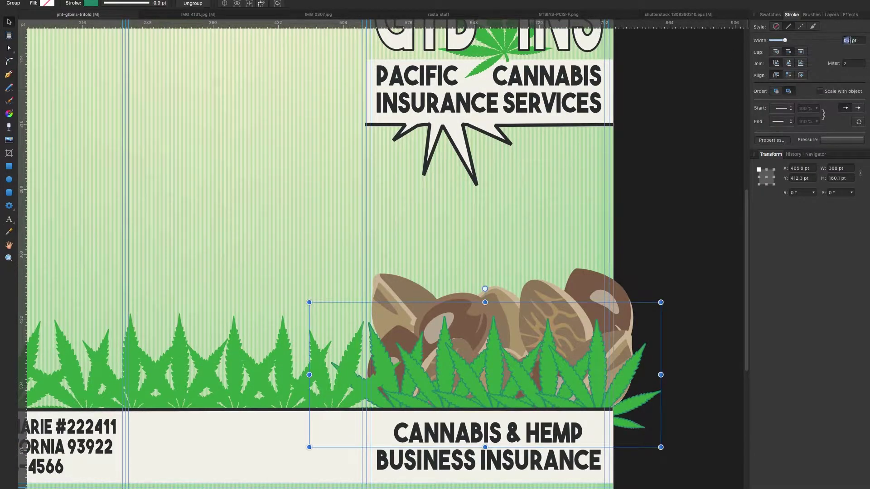
{"action": "left_click", "coordinate": [248, 375]}
{"action": "left_click", "coordinate": [771, 14]}
{"action": "left_click", "coordinate": [807, 52]}
{"action": "key", "text": "ctrl+z"}
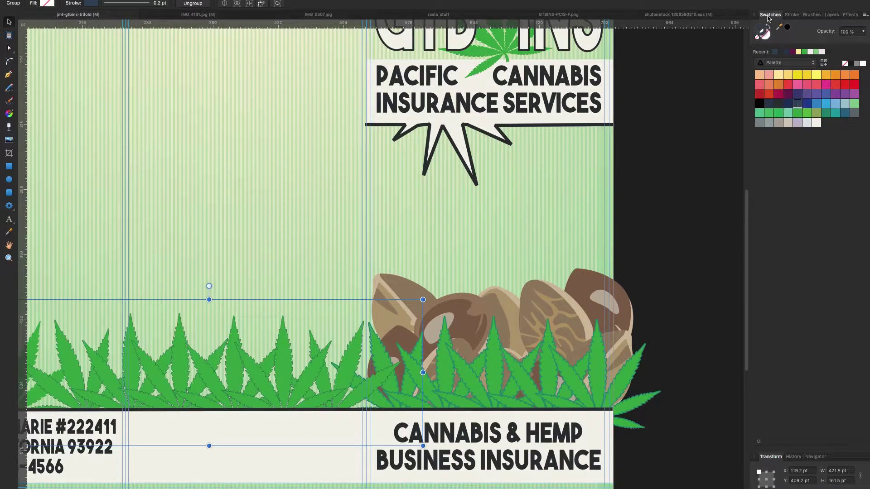
{"action": "left_click", "coordinate": [792, 14]}
{"action": "key", "text": "Return"}
{"action": "left_click", "coordinate": [770, 14]}
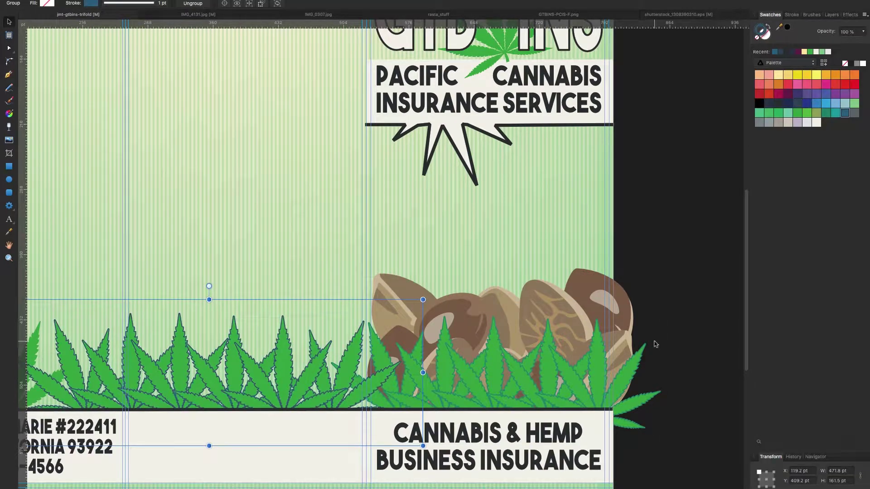
Set the outline width on the left leaf group and recentre the page.
{"action": "left_click", "coordinate": [50, 363]}
{"action": "scroll", "coordinate": [274, 283], "scroll_direction": "left", "scroll_amount": 5}
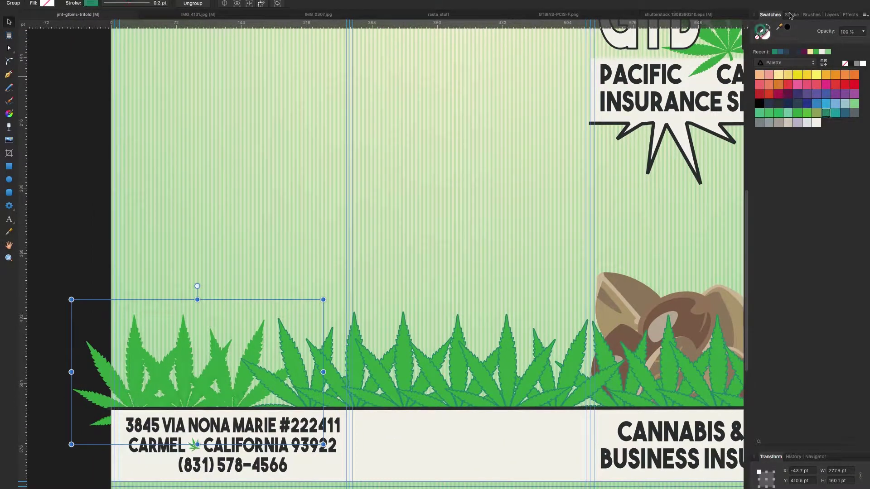
{"action": "left_click", "coordinate": [792, 14]}
{"action": "left_click", "coordinate": [641, 390], "text": "alt"}
{"action": "left_click_drag", "start_coordinate": [517, 296], "coordinate": [251, 298]}
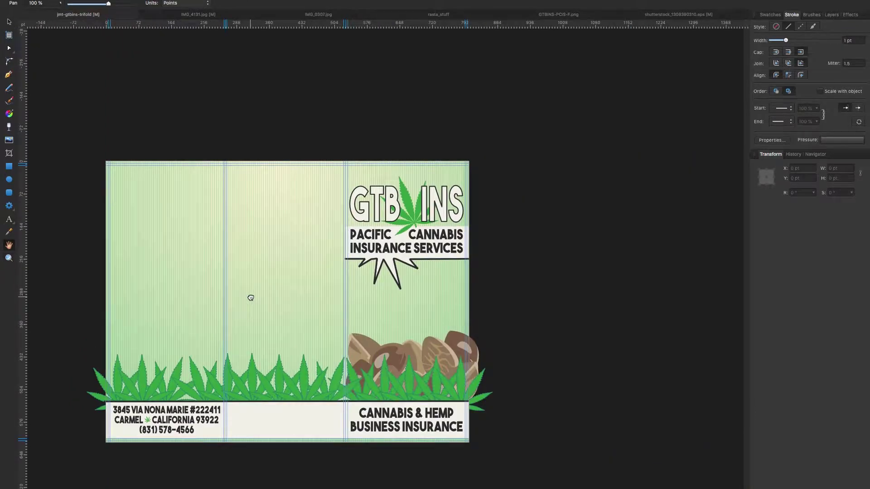
Give the logo's large leaf a thin teal-green outline.
{"action": "left_click", "coordinate": [403, 190]}
{"action": "left_click", "coordinate": [771, 14]}
{"action": "left_click", "coordinate": [793, 15]}
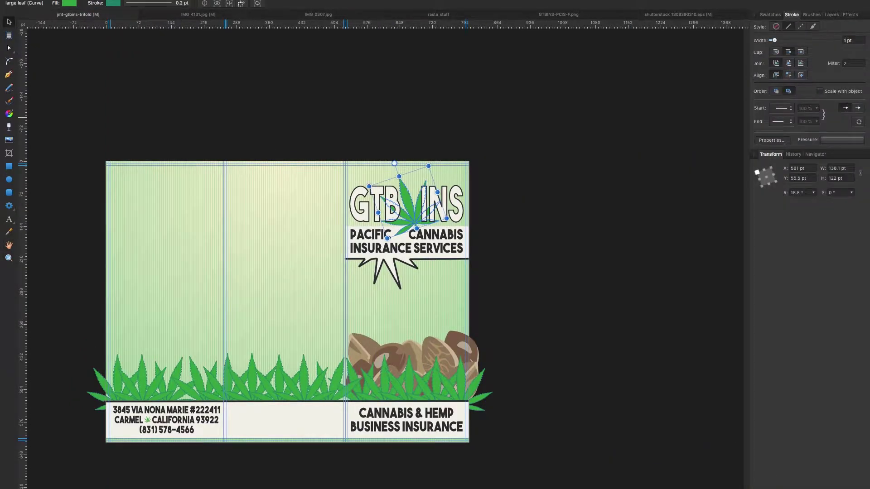
{"action": "key", "text": "super+equal"}
{"action": "key", "text": "super+equal"}
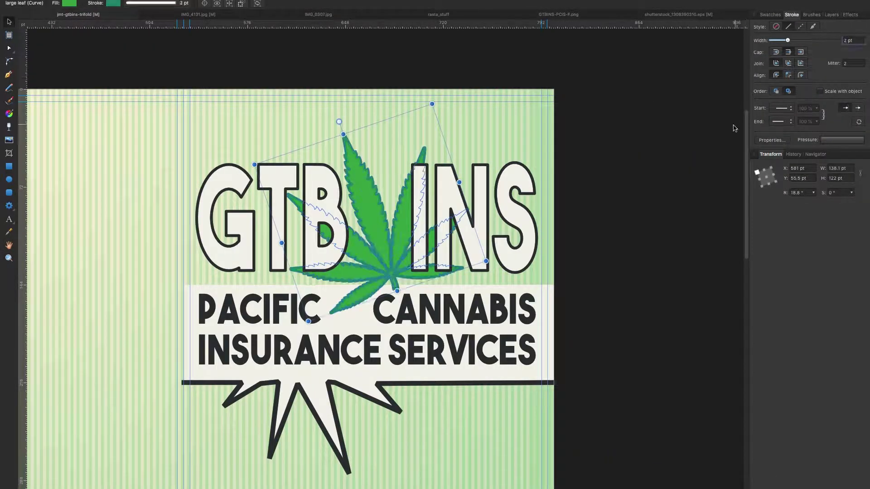
{"action": "key", "text": "super+z"}
{"action": "key", "text": "super+z"}
{"action": "key", "text": "super+z"}
{"action": "scroll", "coordinate": [431, 321], "scroll_direction": "down", "scroll_amount": 3}
{"action": "key", "text": "super+z"}
{"action": "left_click", "coordinate": [114, 165]}
Set the starburst outline to 2 pt and select the cream bottom banner.
{"action": "type", "text": "2"}
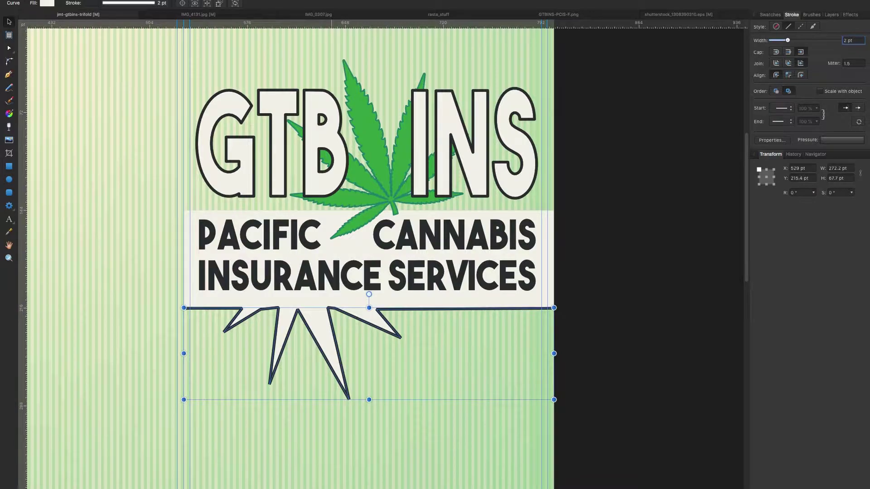
{"action": "scroll", "coordinate": [290, 254], "scroll_direction": "down", "scroll_amount": 10}
{"action": "key", "text": "Return"}
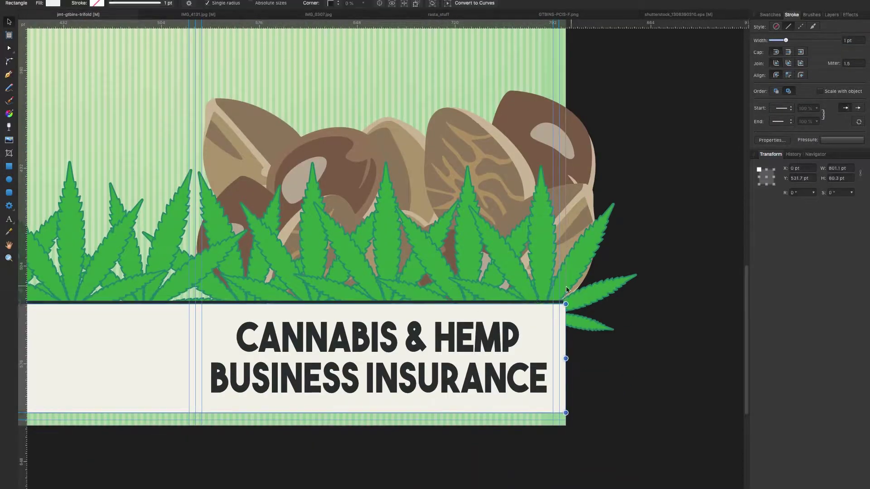
{"action": "left_click", "coordinate": [215, 409]}
{"action": "key", "text": "z"}
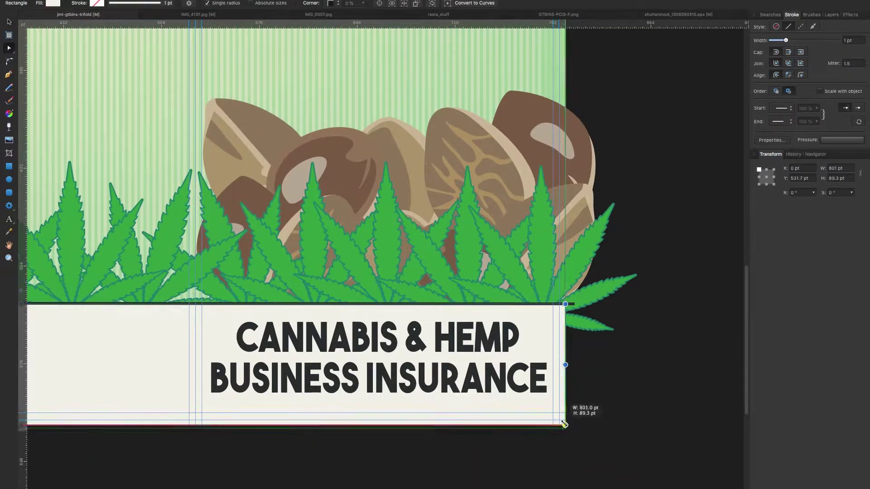
{"action": "scroll", "coordinate": [347, 304], "scroll_direction": "down", "scroll_amount": 5}
{"action": "scroll", "coordinate": [347, 305], "scroll_direction": "up", "scroll_amount": 4}
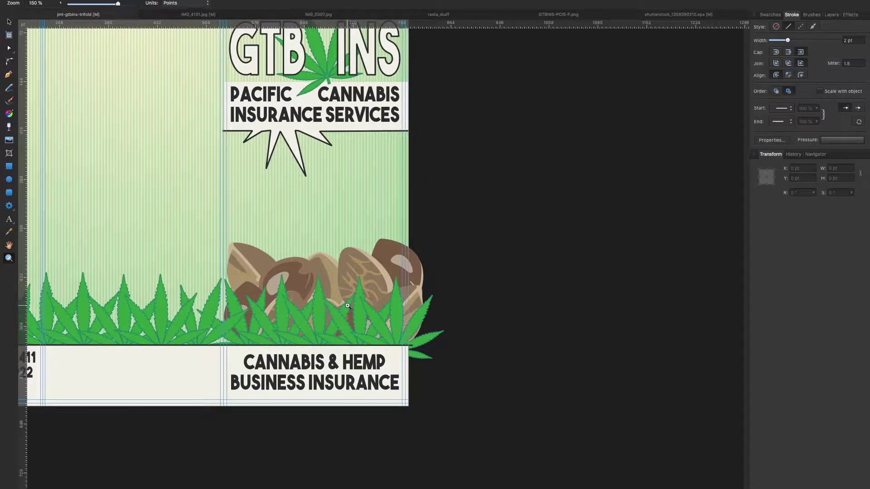
{"action": "key", "text": "h"}
{"action": "left_click_drag", "start_coordinate": [114, 277], "coordinate": [331, 358]}
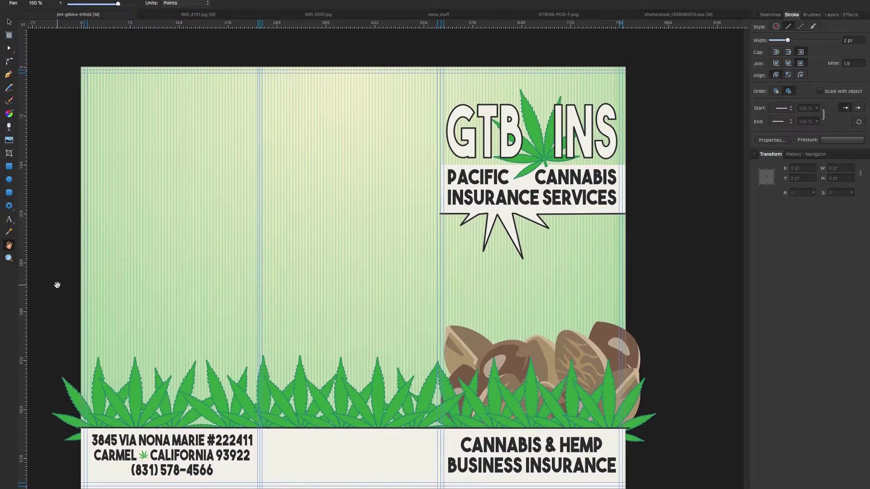
Show the layout grid and draw a green middle-column rectangle about 234 pt wide.
{"action": "left_click", "coordinate": [202, 5]}
{"action": "left_click", "coordinate": [222, 100]}
{"action": "left_click", "coordinate": [8, 166]}
{"action": "left_click_drag", "start_coordinate": [428, 171], "coordinate": [431, 355]}
{"action": "key", "text": "z"}
{"action": "left_click", "coordinate": [383, 272]}
{"action": "left_click", "coordinate": [202, 5]}
{"action": "key", "text": "Escape"}
{"action": "key", "text": "m"}
{"action": "left_click_drag", "start_coordinate": [152, 161], "coordinate": [158, 165]}
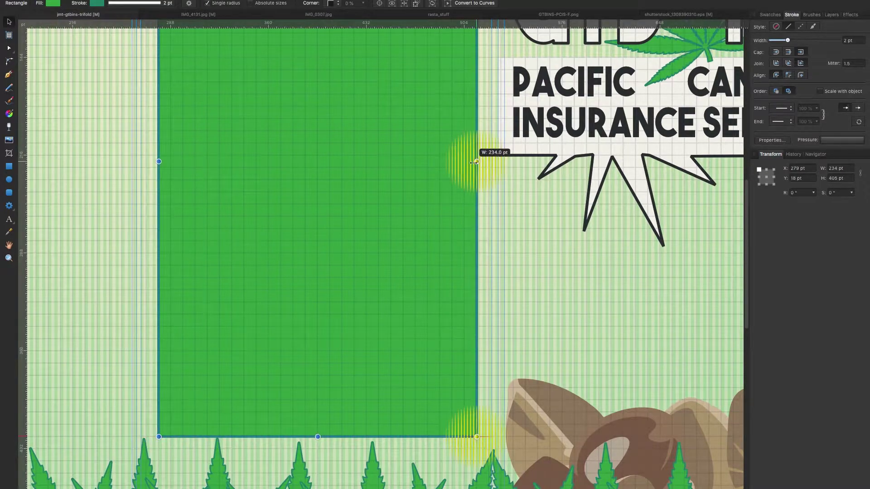
Discard a trial side rectangle and fill the middle panel with cream.
{"action": "scroll", "coordinate": [477, 162], "scroll_direction": "up", "scroll_amount": 3}
{"action": "key", "text": "m"}
{"action": "left_click_drag", "start_coordinate": [477, 165], "coordinate": [498, 263]}
{"action": "left_click", "coordinate": [770, 15]}
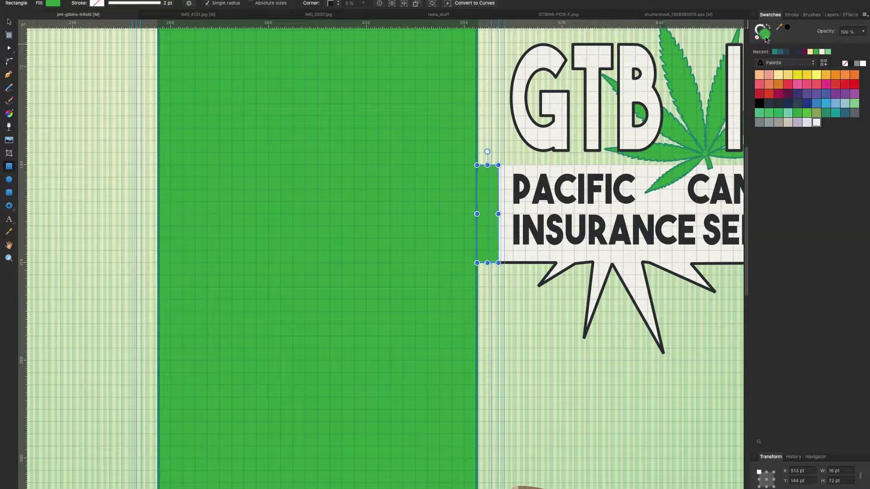
{"action": "key", "text": "ctrl+z"}
{"action": "key", "text": "ctrl+z"}
{"action": "key", "text": "z"}
{"action": "left_click", "coordinate": [244, 284], "text": "alt"}
{"action": "left_click", "coordinate": [272, 290], "text": "alt"}
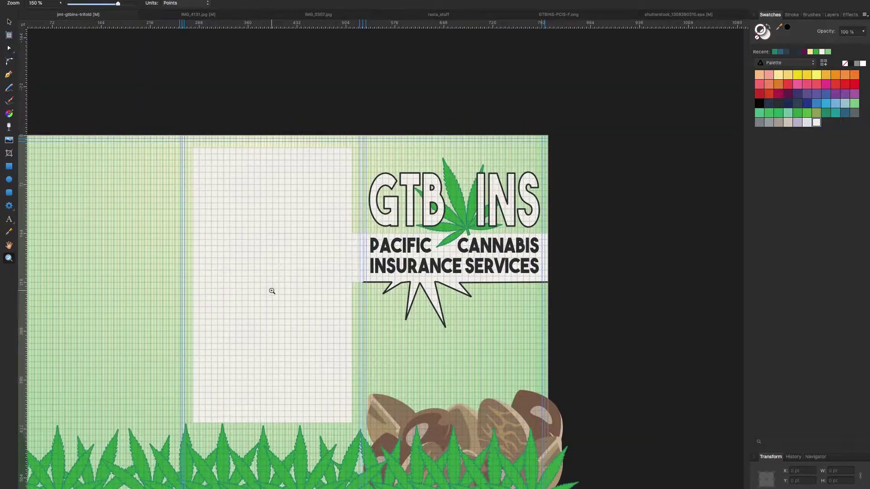
Trace a rectangular pen outline around the cream middle panel.
{"action": "key", "text": "p"}
{"action": "left_click", "coordinate": [363, 295]}
{"action": "left_click", "coordinate": [352, 297]}
{"action": "left_click", "coordinate": [351, 435]}
{"action": "left_click", "coordinate": [193, 435]}
{"action": "left_click", "coordinate": [193, 160]}
{"action": "left_click", "coordinate": [351, 160]}
{"action": "left_click", "coordinate": [351, 246]}
{"action": "key", "text": "ctrl+z"}
{"action": "key", "text": "a"}
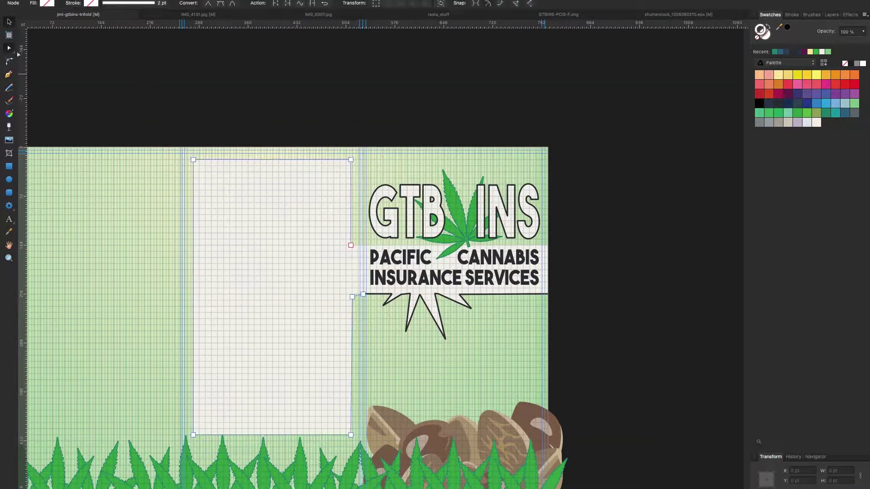
{"action": "key", "text": "v"}
Reselect the panel outline, check the bottom-right banner, and fit the whole brochure in view.
{"action": "left_click", "coordinate": [64, 78]}
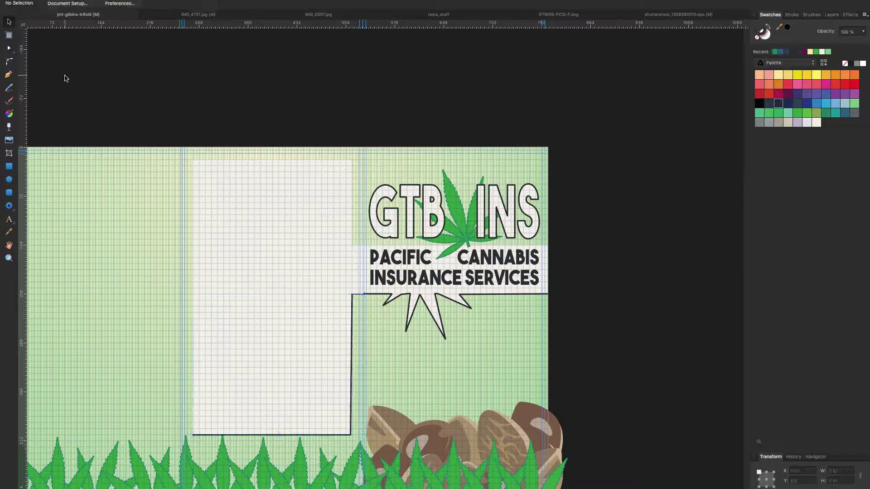
{"action": "left_click", "coordinate": [347, 294]}
{"action": "scroll", "coordinate": [194, 310], "scroll_direction": "down", "scroll_amount": 2}
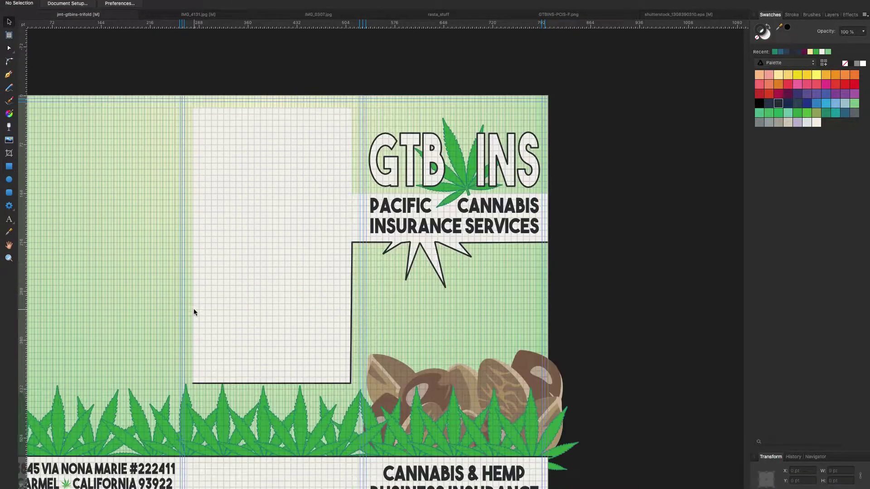
{"action": "key", "text": "h"}
{"action": "scroll", "coordinate": [210, 252], "scroll_direction": "left", "scroll_amount": 2}
{"action": "scroll", "coordinate": [213, 278], "scroll_direction": "up", "scroll_amount": 1}
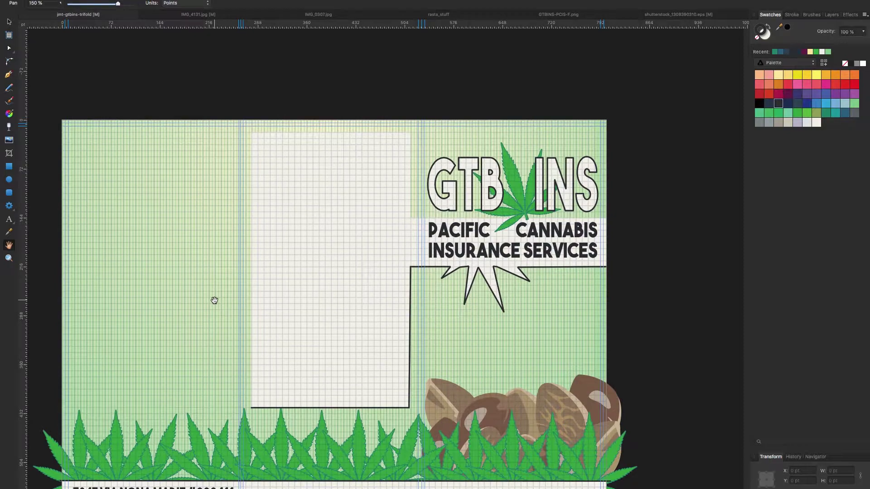
{"action": "key", "text": "v"}
{"action": "scroll", "coordinate": [227, 113], "scroll_direction": "down", "scroll_amount": 3}
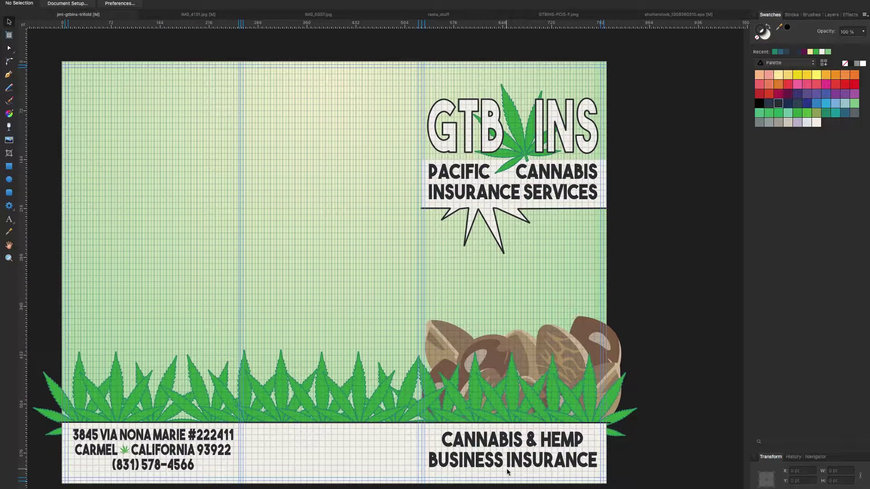
{"action": "key", "text": "z"}
{"action": "left_click", "coordinate": [486, 475]}
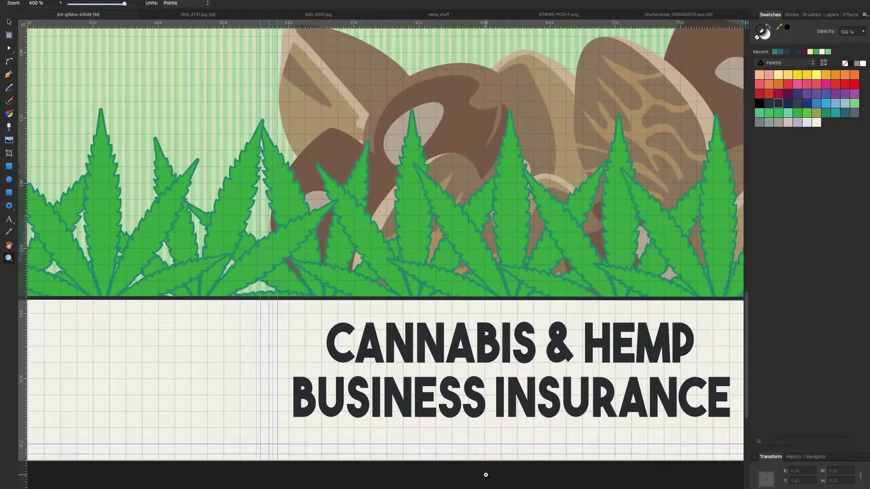
{"action": "key", "text": "v"}
{"action": "key", "text": "ctrl+0"}
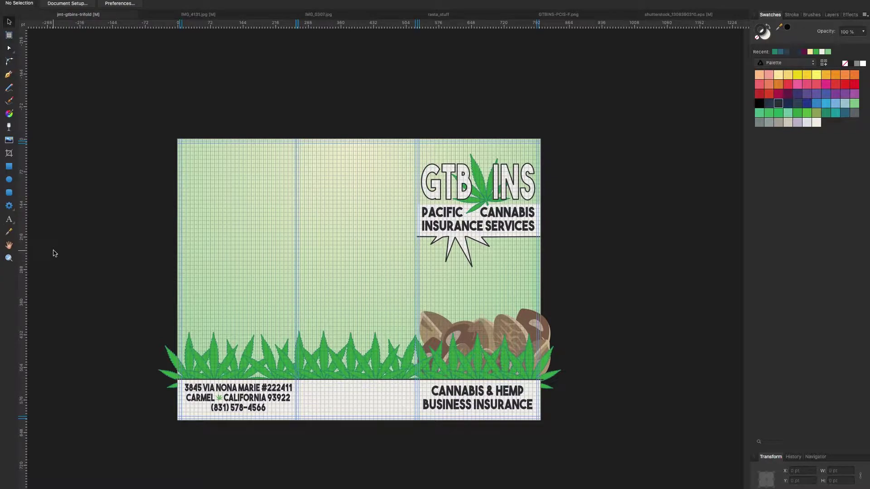
Give the left hemp seed a 2.5 pt dark outline.
{"action": "left_click", "coordinate": [430, 369]}
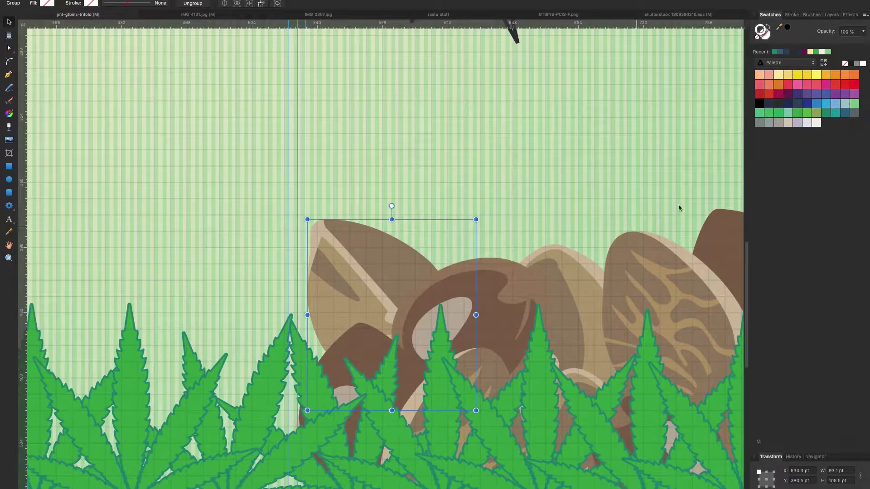
{"action": "scroll", "coordinate": [513, 27], "scroll_direction": "down", "scroll_amount": 1}
{"action": "left_click", "coordinate": [792, 14]}
{"action": "left_click_drag", "start_coordinate": [776, 41], "coordinate": [784, 40]}
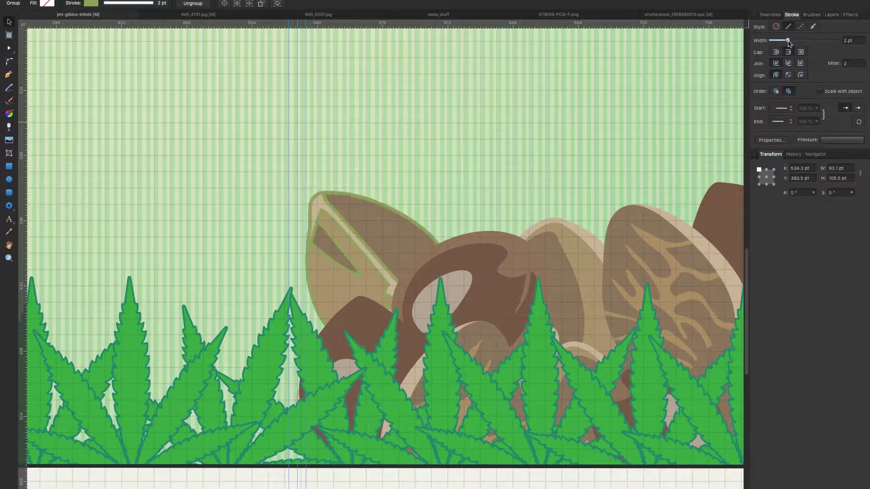
{"action": "scroll", "coordinate": [725, 54], "scroll_direction": "down", "scroll_amount": 1}
{"action": "left_click", "coordinate": [770, 14]}
{"action": "left_click", "coordinate": [778, 103]}
Try an orange seed outline at 75% opacity, then deselect the seed.
{"action": "left_click", "coordinate": [855, 75]}
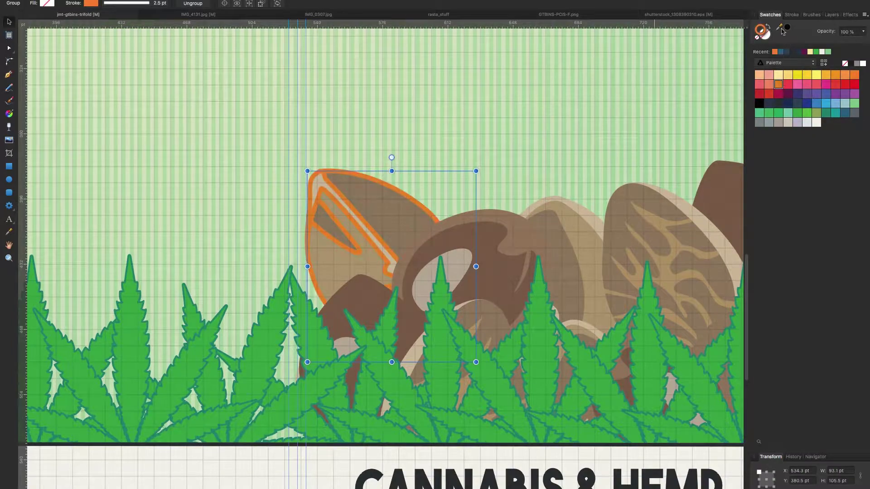
{"action": "left_click_drag", "start_coordinate": [834, 44], "coordinate": [845, 44]}
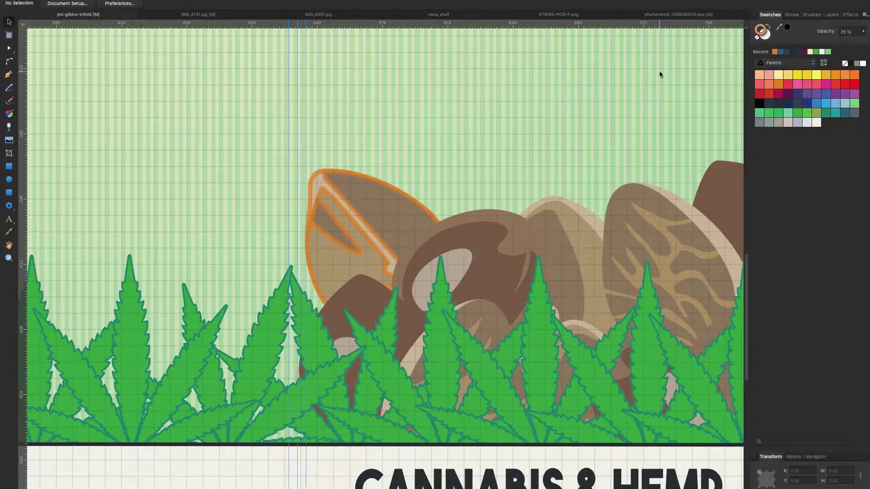
{"action": "key", "text": "super+minus"}
{"action": "scroll", "coordinate": [385, 254], "scroll_direction": "up", "scroll_amount": 1}
{"action": "left_click", "coordinate": [641, 167]}
{"action": "left_click", "coordinate": [792, 15]}
{"action": "scroll", "coordinate": [498, 249], "scroll_direction": "up", "scroll_amount": 2}
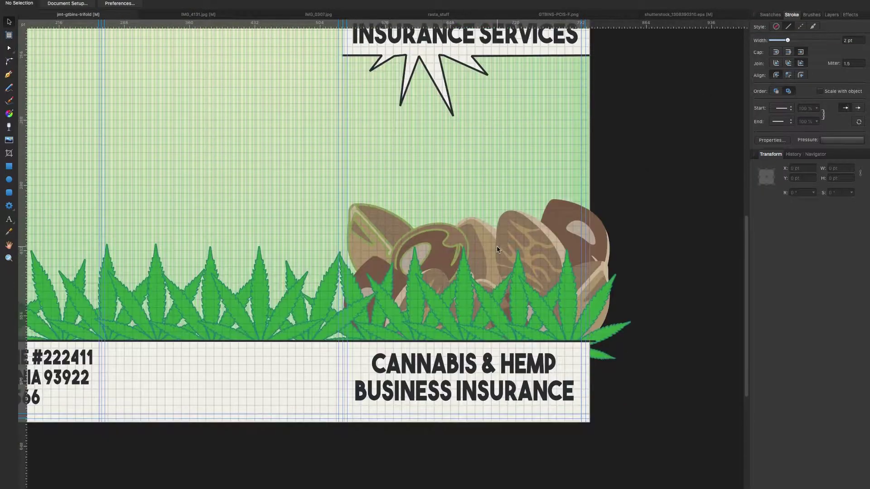
Undo the orange trial and trace the seed pile's top edge with a six-node path.
{"action": "key", "text": "super+z"}
{"action": "key", "text": "super+z"}
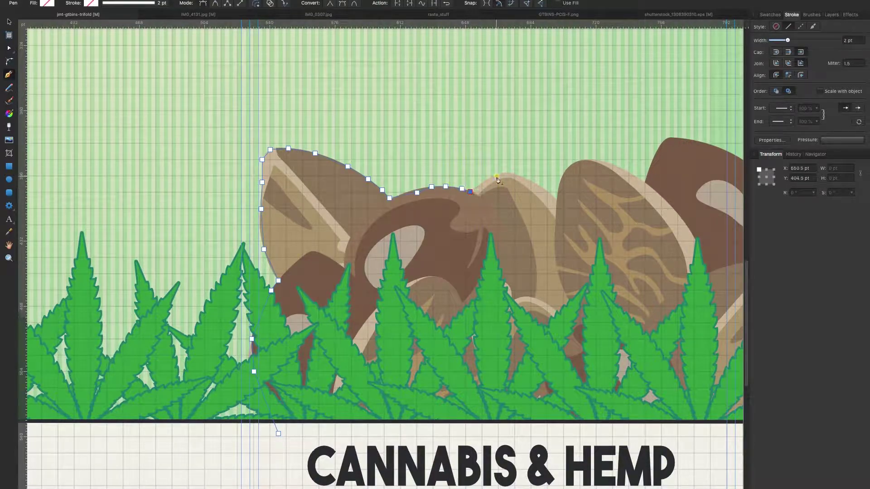
{"action": "left_click", "coordinate": [601, 161]}
{"action": "left_click", "coordinate": [614, 165]}
{"action": "left_click", "coordinate": [633, 173]}
{"action": "left_click", "coordinate": [641, 180]}
{"action": "left_click", "coordinate": [645, 183]}
{"action": "left_click", "coordinate": [653, 160]}
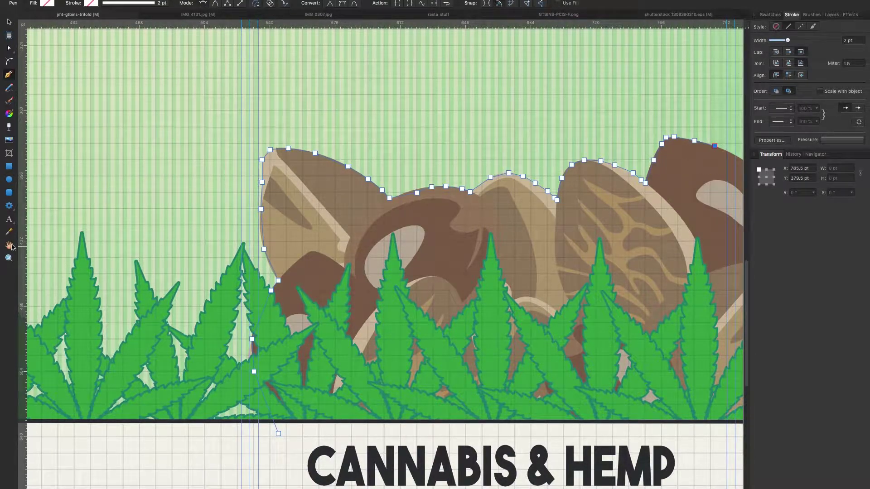
{"action": "scroll", "coordinate": [381, 227], "scroll_direction": "right", "scroll_amount": 10}
{"action": "key", "text": "Escape"}
Select the traced curve in Layers and thicken its stroke to 2 pt.
{"action": "left_click", "coordinate": [832, 14]}
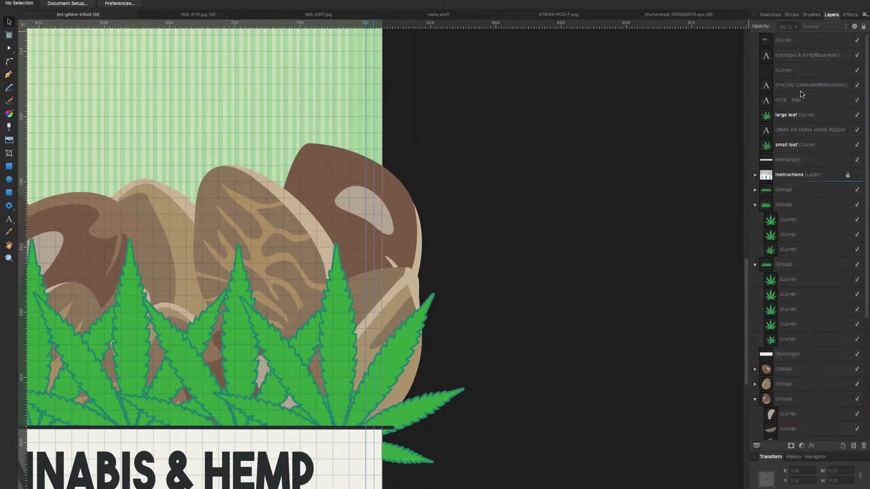
{"action": "left_click", "coordinate": [801, 94]}
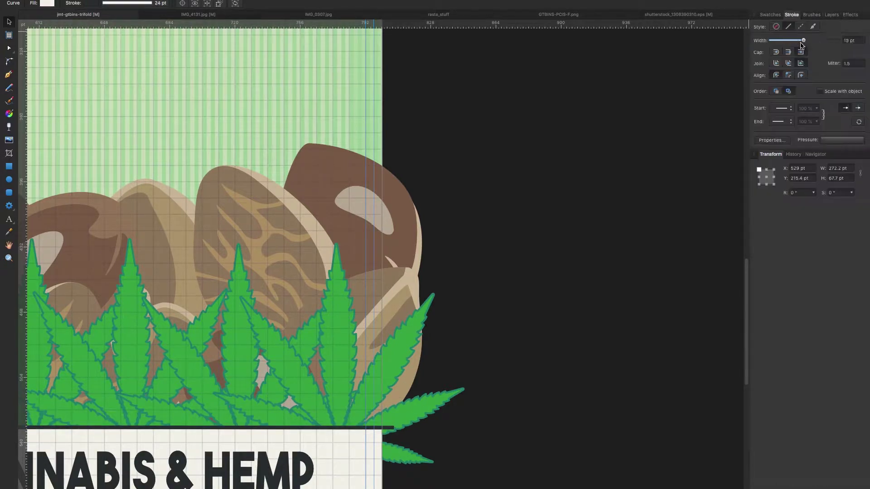
{"action": "left_click", "coordinate": [832, 15]}
{"action": "scroll", "coordinate": [571, 171], "scroll_direction": "down", "scroll_amount": 10}
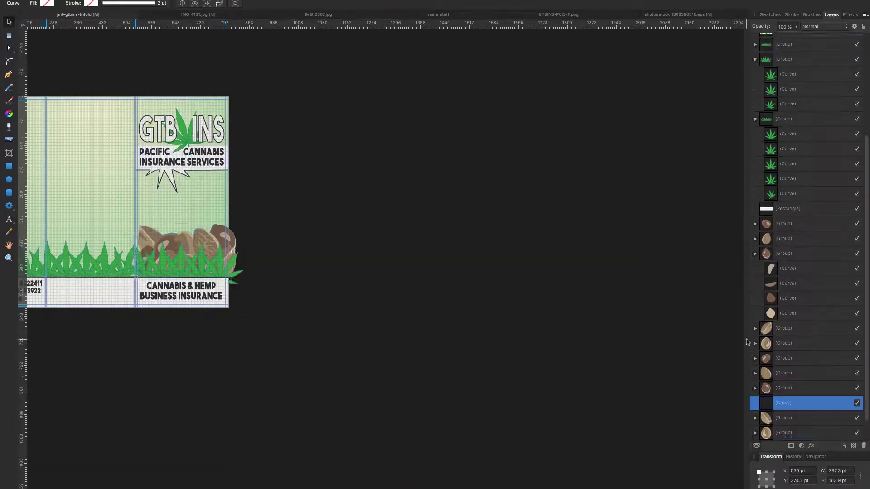
{"action": "scroll", "coordinate": [179, 248], "scroll_direction": "up", "scroll_amount": 10}
{"action": "left_click", "coordinate": [791, 14]}
{"action": "mouse_move", "coordinate": [777, 40]}
{"action": "left_mouse_down"}
{"action": "mouse_move", "coordinate": [794, 43]}
{"action": "mouse_move", "coordinate": [788, 41]}
{"action": "left_mouse_up"}
Round a corner of the traced top-edge outline with the Corner tool.
{"action": "left_click", "coordinate": [9, 63]}
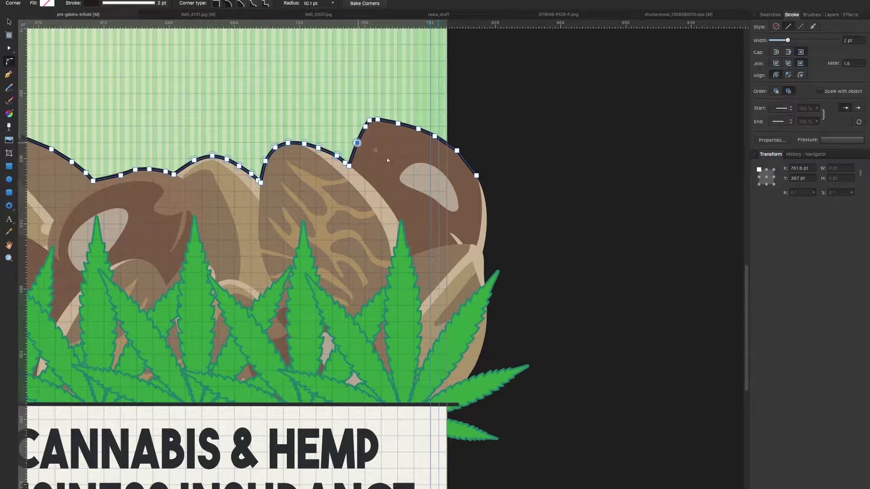
{"action": "scroll", "coordinate": [227, 218], "scroll_direction": "left", "scroll_amount": 10}
{"action": "scroll", "coordinate": [227, 218], "scroll_direction": "up", "scroll_amount": 3}
{"action": "left_click", "coordinate": [331, 218]}
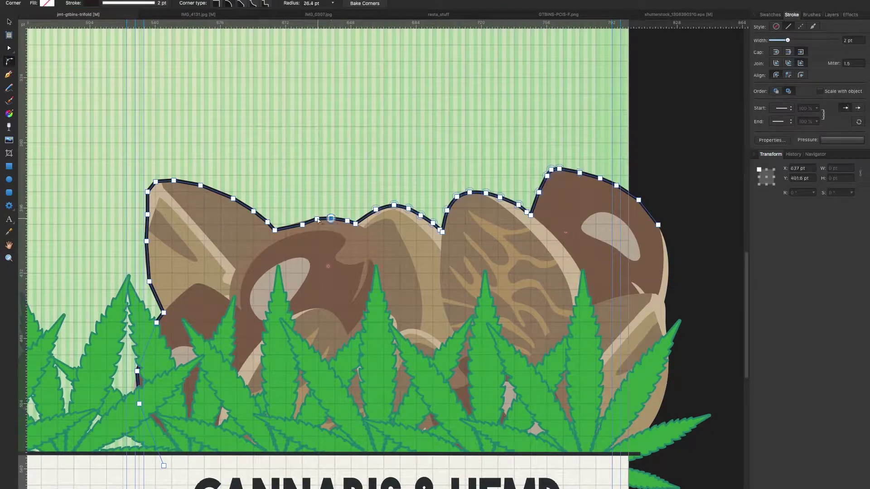
{"action": "left_click_drag", "start_coordinate": [253, 212], "coordinate": [232, 256]}
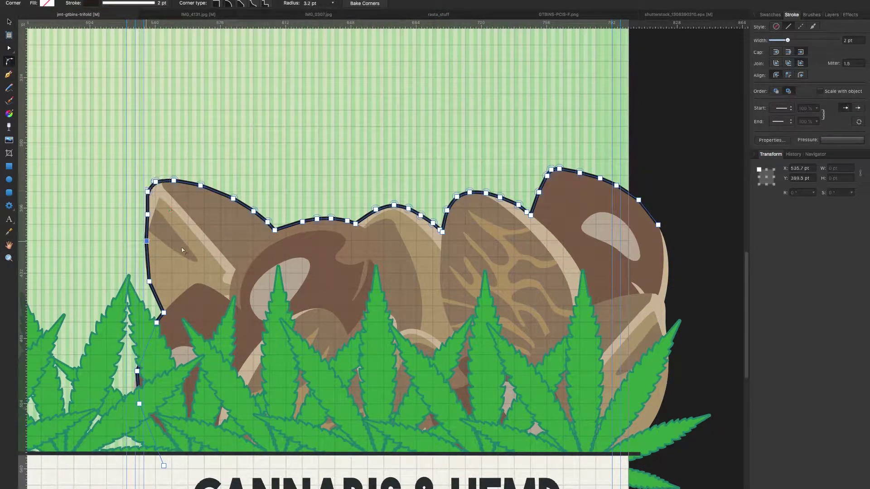
{"action": "left_click", "coordinate": [139, 404]}
{"action": "key", "text": "a"}
{"action": "key", "text": "v"}
Colour the top-edge outline's stroke olive green.
{"action": "scroll", "coordinate": [356, 289], "scroll_direction": "down", "scroll_amount": 5}
{"action": "scroll", "coordinate": [447, 276], "scroll_direction": "up", "scroll_amount": 5}
{"action": "left_click", "coordinate": [770, 15]}
{"action": "left_click", "coordinate": [816, 113]}
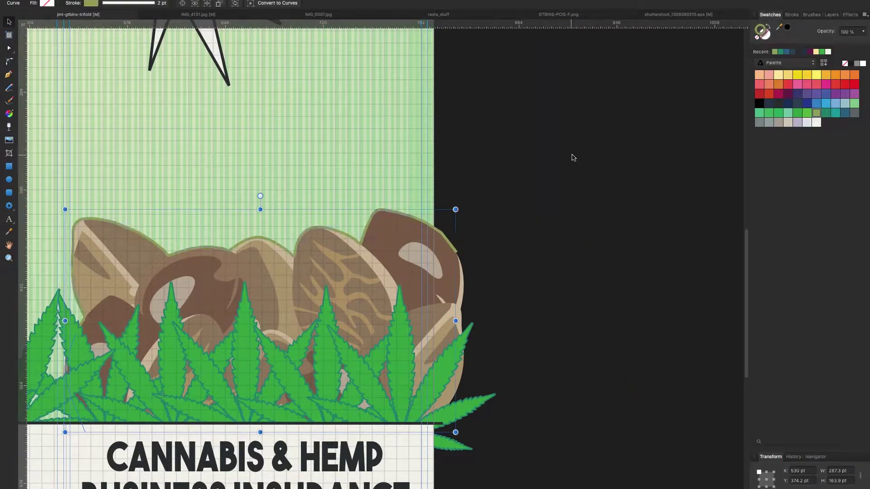
Try and undo another stroke colour, then zoom in on the seed pile.
{"action": "scroll", "coordinate": [446, 276], "scroll_direction": "down", "scroll_amount": 5}
{"action": "scroll", "coordinate": [447, 276], "scroll_direction": "up", "scroll_amount": 5}
{"action": "left_click", "coordinate": [826, 113]}
{"action": "left_click", "coordinate": [531, 206]}
{"action": "key", "text": "ctrl+z"}
{"action": "scroll", "coordinate": [414, 189], "scroll_direction": "down", "scroll_amount": 4}
{"action": "left_click", "coordinate": [414, 189]}
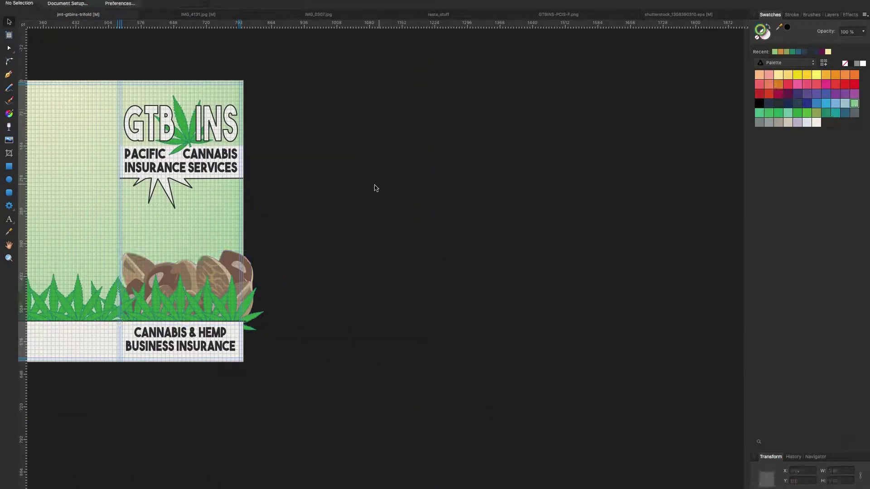
{"action": "scroll", "coordinate": [195, 235], "scroll_direction": "up", "scroll_amount": 5}
{"action": "left_click_drag", "start_coordinate": [181, 190], "coordinate": [234, 242]}
Draw a short rounded outline on a seed edge, then delete it.
{"action": "key", "text": "p"}
{"action": "left_click", "coordinate": [136, 312]}
{"action": "left_click", "coordinate": [163, 294]}
{"action": "key", "text": "c"}
{"action": "left_click_drag", "start_coordinate": [164, 294], "coordinate": [169, 277]}
{"action": "key", "text": "Delete"}
Start another seed outline and nudge it slightly up and left.
{"action": "key", "text": "p"}
{"action": "left_click", "coordinate": [344, 257]}
{"action": "key", "text": "c"}
{"action": "left_click", "coordinate": [312, 332]}
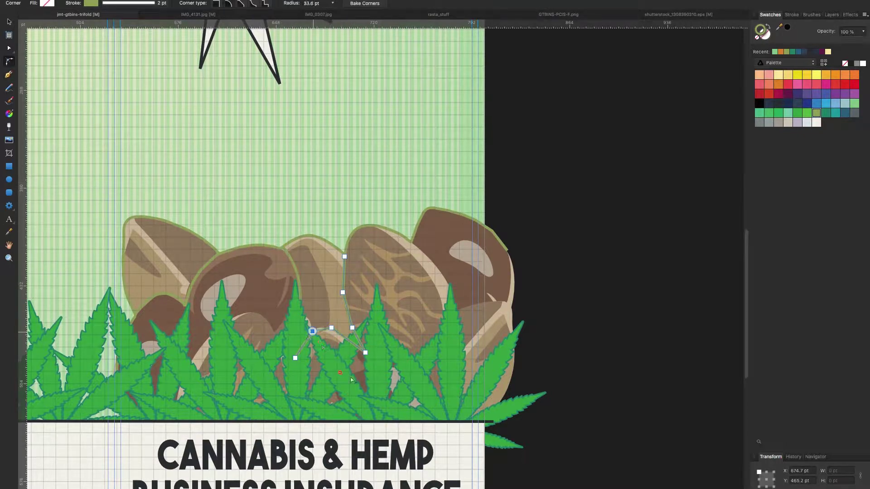
{"action": "left_click", "coordinate": [10, 24]}
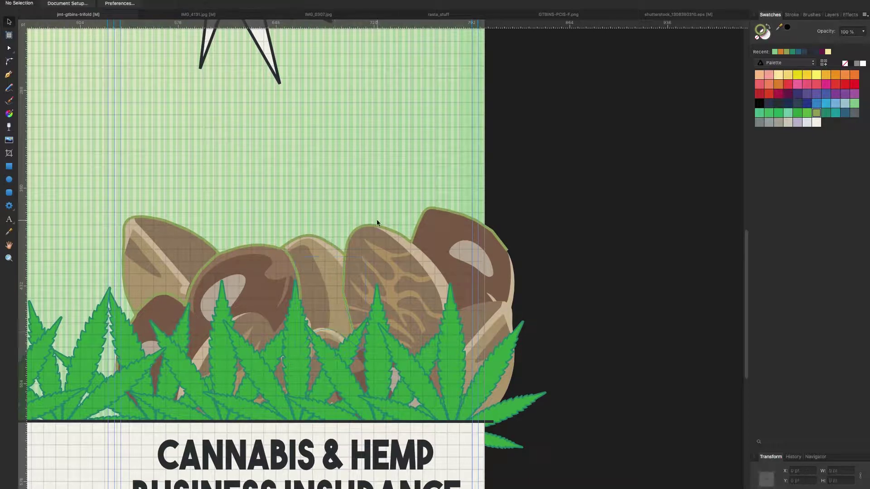
{"action": "left_click_drag", "start_coordinate": [336, 336], "coordinate": [334, 334]}
{"action": "key", "text": "c"}
Trace a seven-node olive outline along another seed's edge, then deselect it.
{"action": "key", "text": "p"}
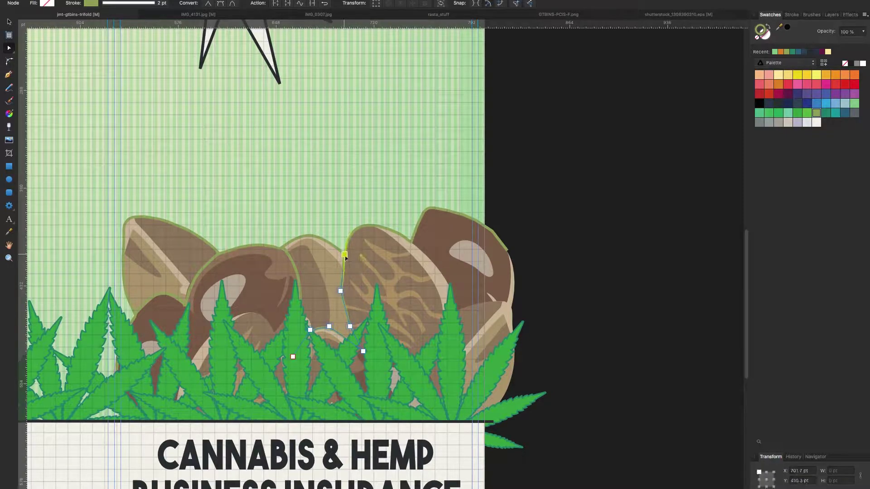
{"action": "scroll", "coordinate": [408, 272], "scroll_direction": "up", "scroll_amount": 2}
{"action": "scroll", "coordinate": [408, 272], "scroll_direction": "down", "scroll_amount": 2}
{"action": "left_click", "coordinate": [411, 233]}
{"action": "left_click", "coordinate": [436, 254]}
{"action": "left_click", "coordinate": [451, 280]}
{"action": "left_click", "coordinate": [457, 303]}
{"action": "left_click", "coordinate": [477, 295]}
{"action": "left_click", "coordinate": [503, 293]}
{"action": "left_click", "coordinate": [512, 298]}
{"action": "key", "text": "c"}
{"action": "key", "text": "v"}
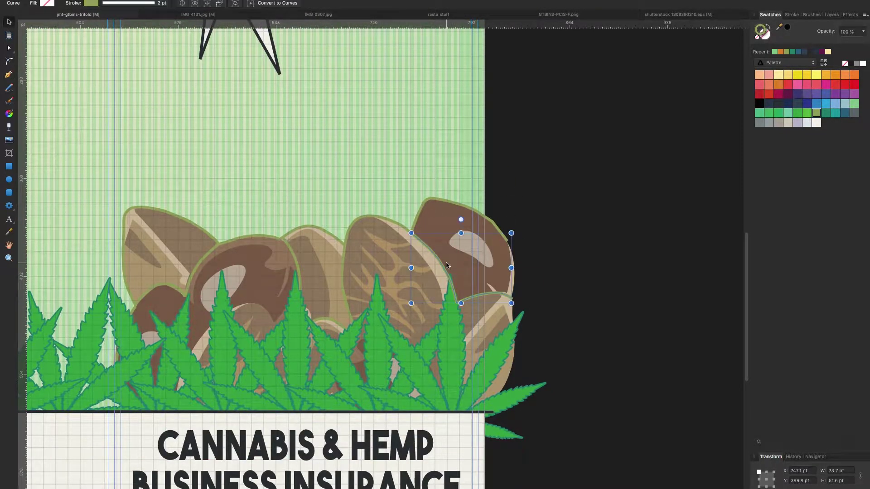
{"action": "left_click", "coordinate": [524, 213]}
{"action": "key", "text": "p"}
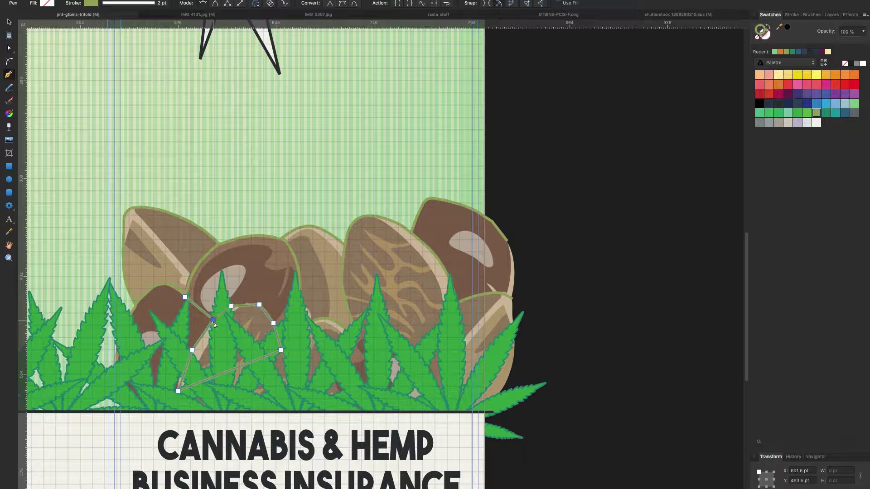
Add nodes to the ring seed's outline and bend its segments into smooth curves.
{"action": "key", "text": "a"}
{"action": "left_click", "coordinate": [246, 364]}
{"action": "left_click", "coordinate": [184, 374]}
{"action": "key", "text": "c"}
{"action": "left_click", "coordinate": [12, 71]}
{"action": "key", "text": "a"}
{"action": "left_click_drag", "start_coordinate": [247, 305], "coordinate": [262, 305]}
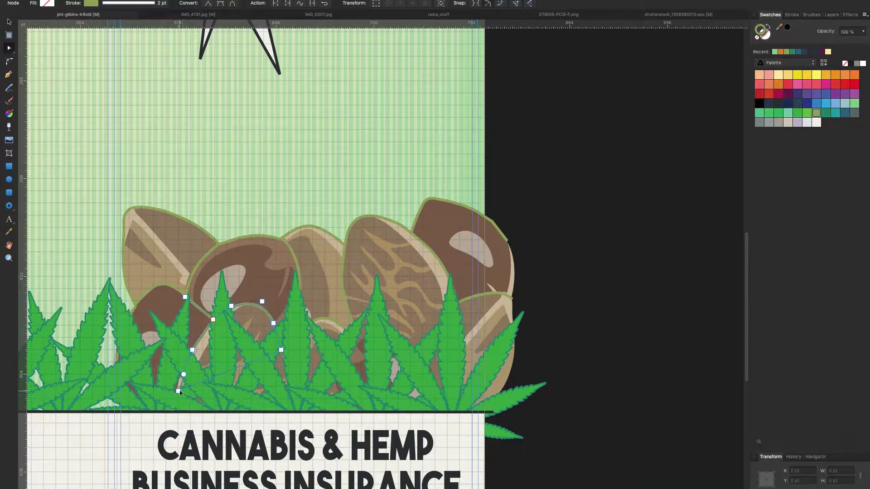
Zoom in on the seed pile and select a seed outline path.
{"action": "key", "text": "z"}
{"action": "left_click", "coordinate": [242, 179], "text": "alt"}
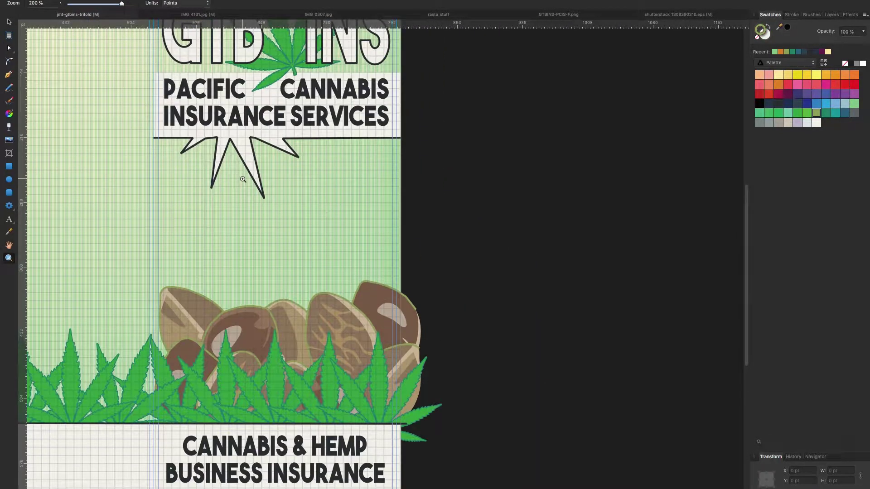
{"action": "left_click_drag", "start_coordinate": [243, 179], "coordinate": [235, 244]}
{"action": "key", "text": "a"}
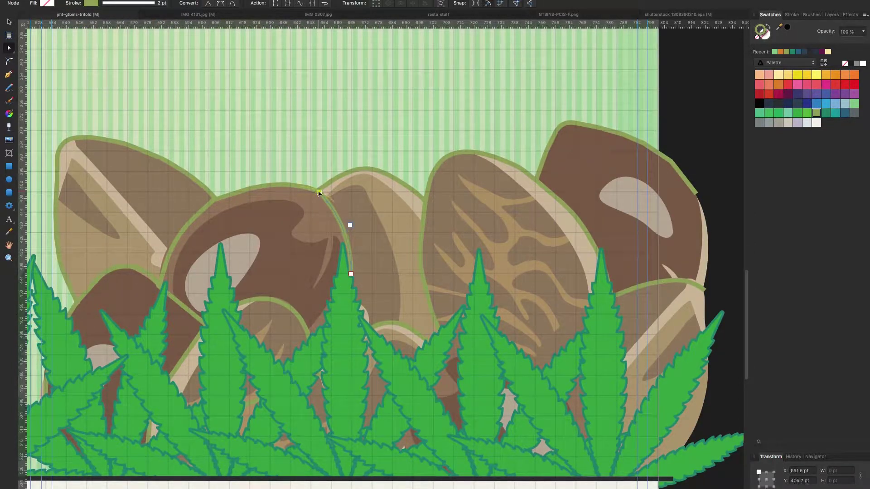
{"action": "scroll", "coordinate": [164, 288], "scroll_direction": "up", "scroll_amount": 3}
{"action": "left_click", "coordinate": [164, 288]}
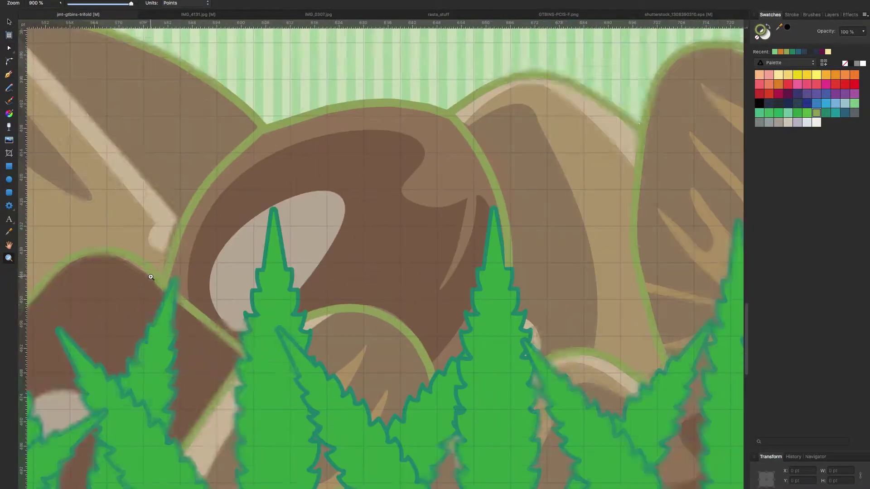
{"action": "scroll", "coordinate": [157, 281], "scroll_direction": "down", "scroll_amount": 6}
Zoom to the logo area and select the white PACIFIC CANNABIS banner.
{"action": "left_click", "coordinate": [8, 258]}
{"action": "scroll", "coordinate": [518, 181], "scroll_direction": "left", "scroll_amount": 5}
{"action": "left_click", "coordinate": [519, 180]}
{"action": "key", "text": "v"}
{"action": "left_click", "coordinate": [396, 184]}
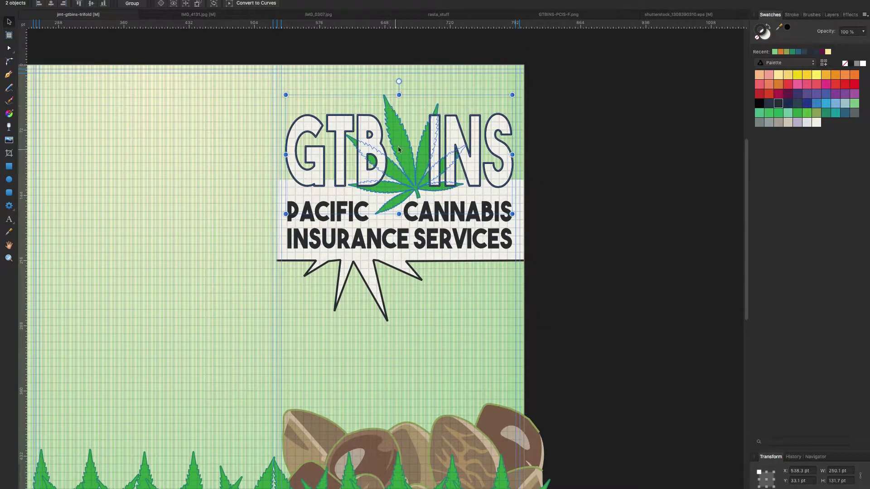
Scale the GTB INS lettering and leaf taller.
{"action": "left_click", "coordinate": [384, 168]}
{"action": "left_click", "coordinate": [379, 169], "text": "shift"}
{"action": "key", "text": "m"}
Draw a thin white rectangle strip along the banner top over the letter bottoms.
{"action": "left_click", "coordinate": [267, 185]}
{"action": "key", "text": "super+plus"}
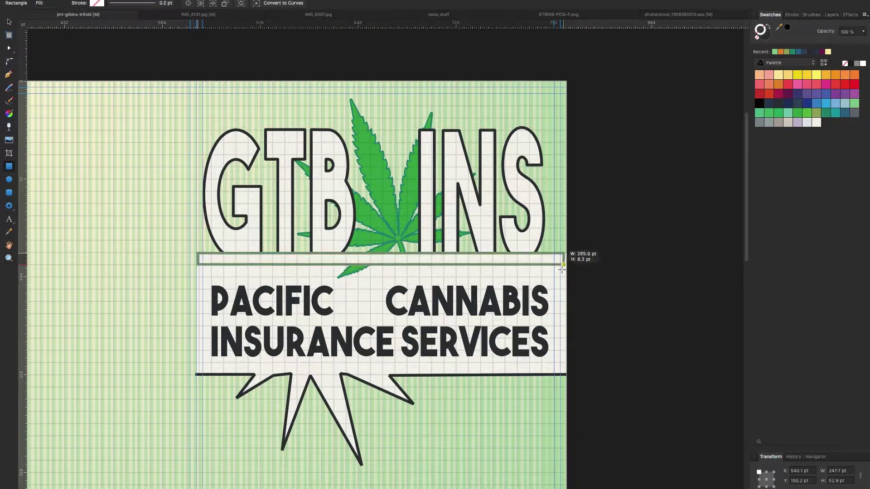
{"action": "left_click", "coordinate": [9, 75]}
{"action": "scroll", "coordinate": [186, 271], "scroll_direction": "up", "scroll_amount": 2}
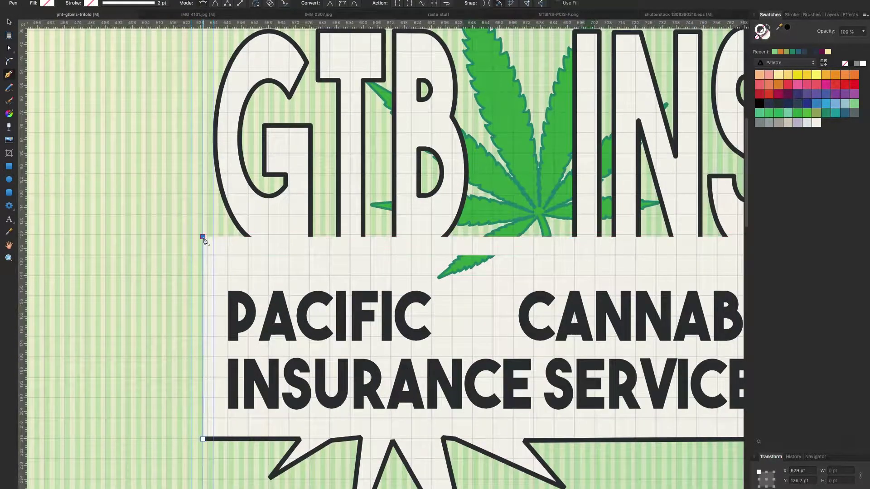
Pen-trace a dark outline along the banner's top edge from its left corner.
{"action": "left_click", "coordinate": [779, 103]}
{"action": "left_click", "coordinate": [250, 237]}
{"action": "left_click", "coordinate": [310, 236]}
{"action": "left_click", "coordinate": [339, 236]}
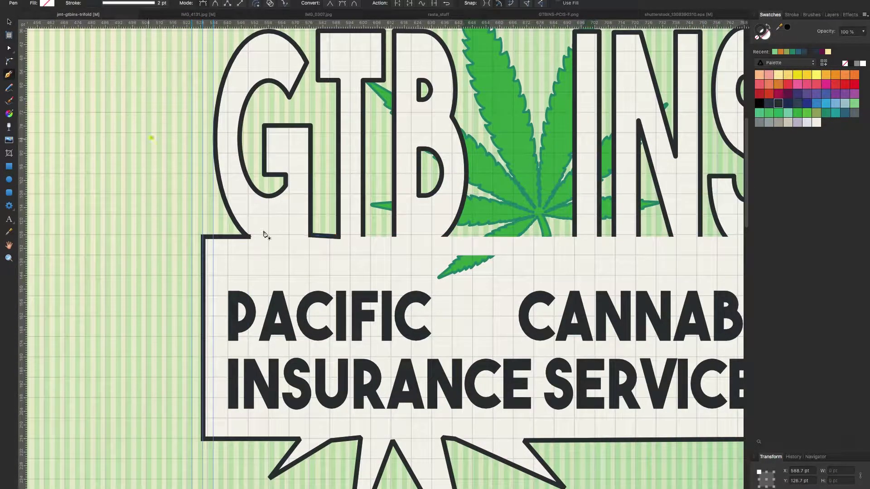
{"action": "key", "text": "Escape"}
{"action": "left_click", "coordinate": [362, 236]}
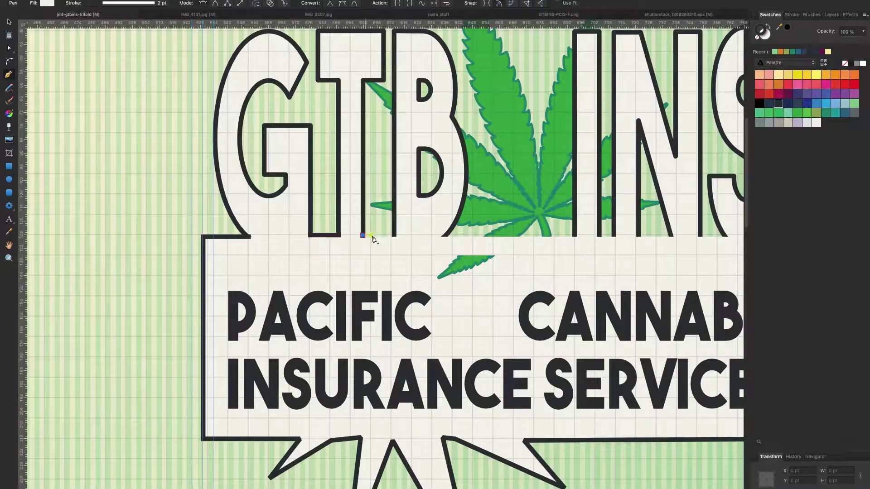
Send the large leaf behind the letters and bring the white strip over the letter bottoms.
{"action": "key", "text": "v"}
{"action": "scroll", "coordinate": [361, 249], "scroll_direction": "down", "scroll_amount": 3}
{"action": "left_click", "coordinate": [361, 248]}
{"action": "scroll", "coordinate": [301, 253], "scroll_direction": "right", "scroll_amount": 3}
{"action": "scroll", "coordinate": [252, 281], "scroll_direction": "up", "scroll_amount": 3}
{"action": "key", "text": "super+bracketleft"}
{"action": "key", "text": "m"}
{"action": "left_click", "coordinate": [222, 254]}
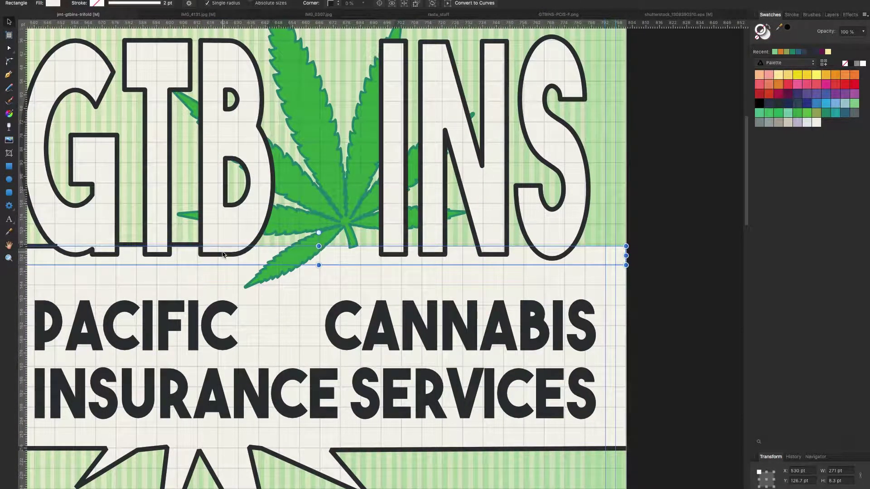
{"action": "key", "text": "super+shift+bracketright"}
Switch to Pixel Persona, select the rectangle layer, and zoom out to the whole trifold.
{"action": "left_click", "coordinate": [8, 22]}
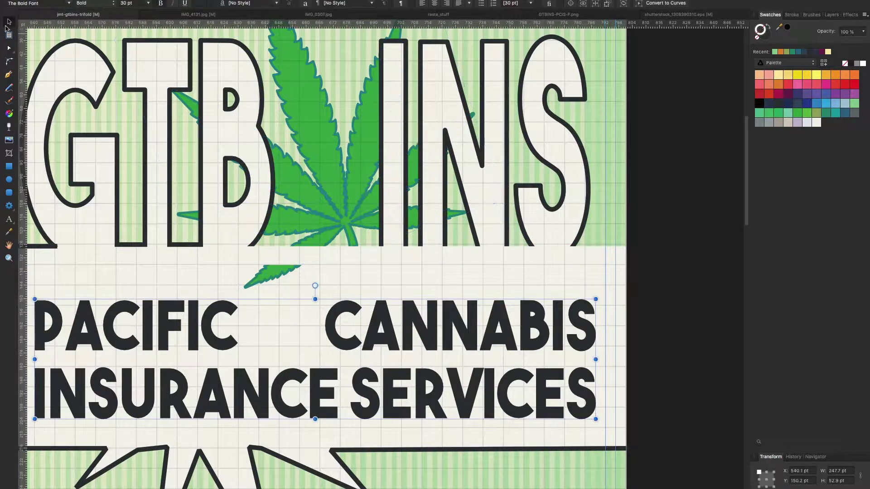
{"action": "key", "text": "super+2"}
{"action": "left_click", "coordinate": [865, 15]}
{"action": "left_click", "coordinate": [807, 22]}
{"action": "left_click", "coordinate": [767, 14]}
{"action": "left_click", "coordinate": [788, 370]}
{"action": "scroll", "coordinate": [786, 236], "scroll_direction": "down", "scroll_amount": 5}
{"action": "scroll", "coordinate": [786, 236], "scroll_direction": "up", "scroll_amount": 5}
{"action": "left_click", "coordinate": [9, 258]}
{"action": "key", "text": "super+0"}
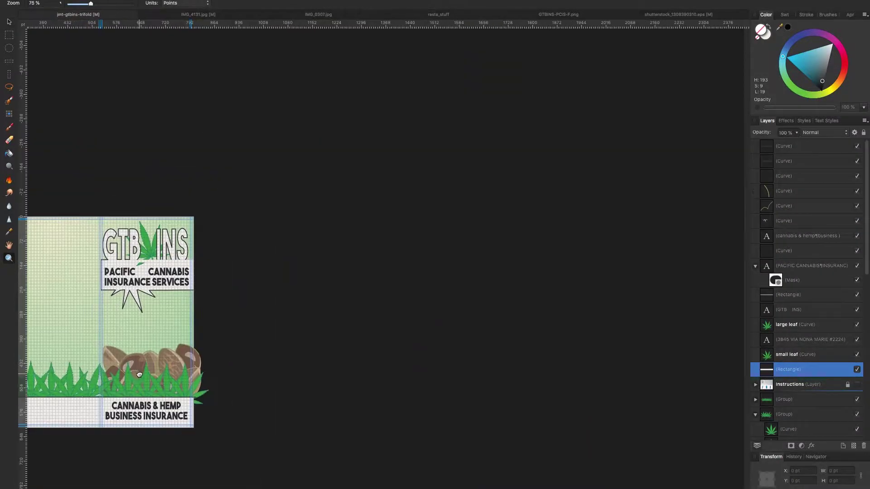
Zoom in on the logo and add a mask to the white band in Pixel Persona.
{"action": "left_click", "coordinate": [313, 184]}
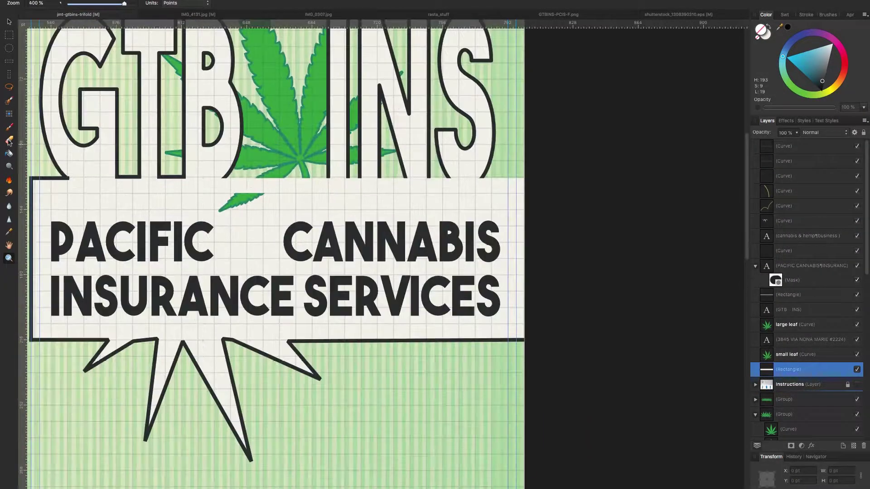
{"action": "left_click", "coordinate": [9, 140]}
{"action": "key", "text": "super+1"}
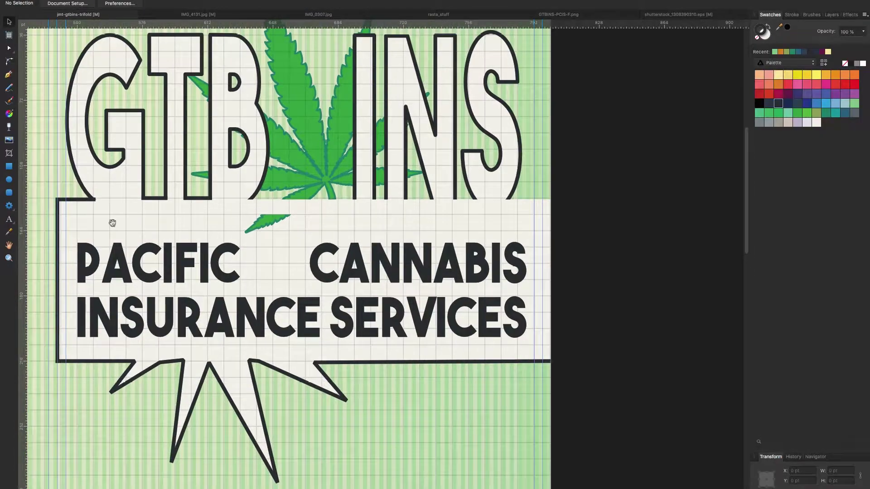
{"action": "left_click_drag", "start_coordinate": [37, 98], "coordinate": [83, 101]}
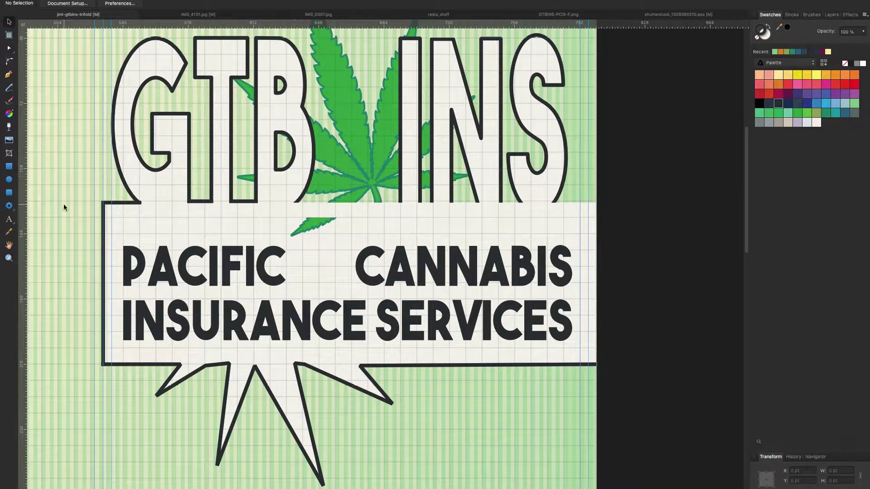
{"action": "key", "text": "super+2"}
{"action": "left_click", "coordinate": [350, 217]}
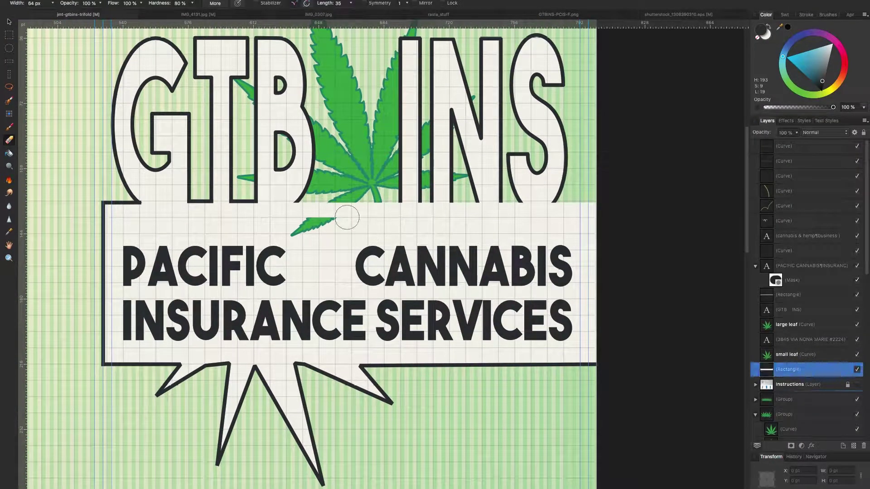
Erase the band mask around the leaf's lower tip, then return to Designer Persona.
{"action": "scroll", "coordinate": [695, 367], "scroll_direction": "down", "scroll_amount": 10}
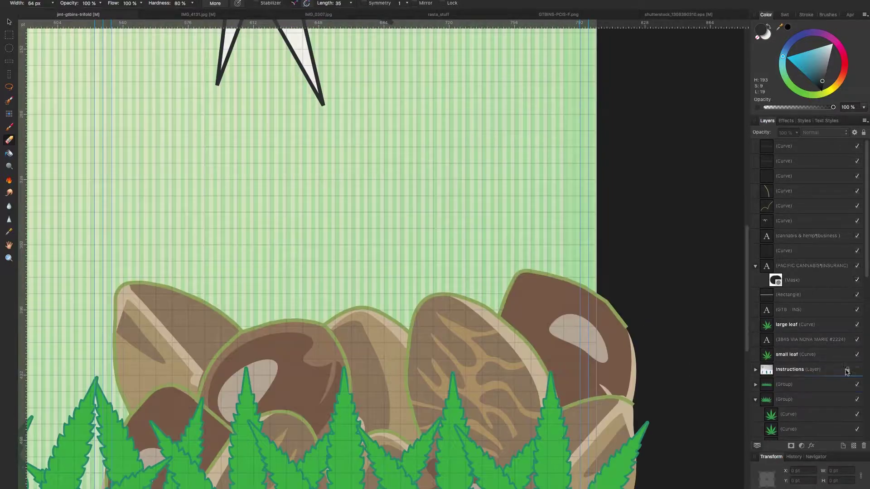
{"action": "key", "text": "Delete"}
{"action": "scroll", "coordinate": [734, 331], "scroll_direction": "down", "scroll_amount": 1}
{"action": "key", "text": "ctrl+z"}
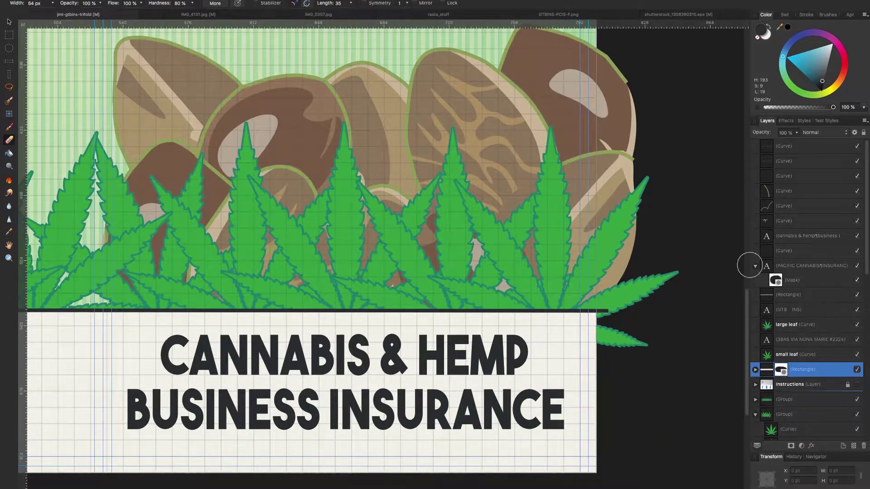
{"action": "scroll", "coordinate": [320, 242], "scroll_direction": "up", "scroll_amount": 10}
{"action": "left_click", "coordinate": [321, 241]}
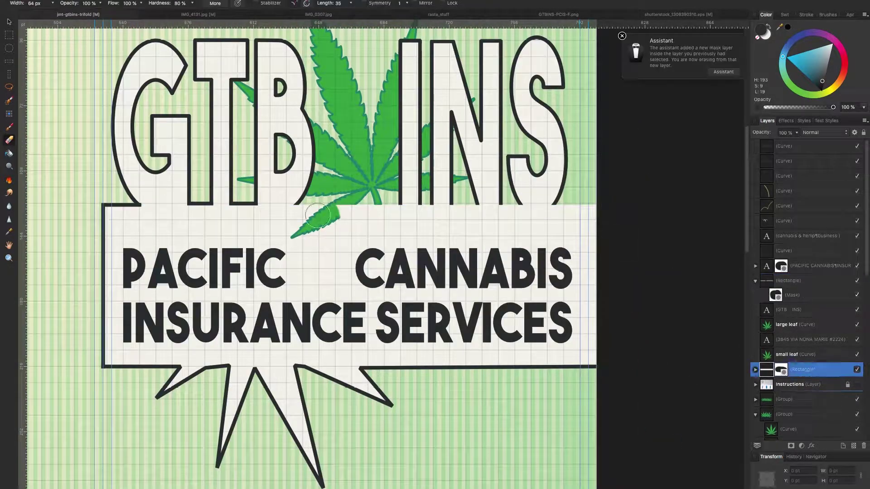
{"action": "key", "text": "super+1"}
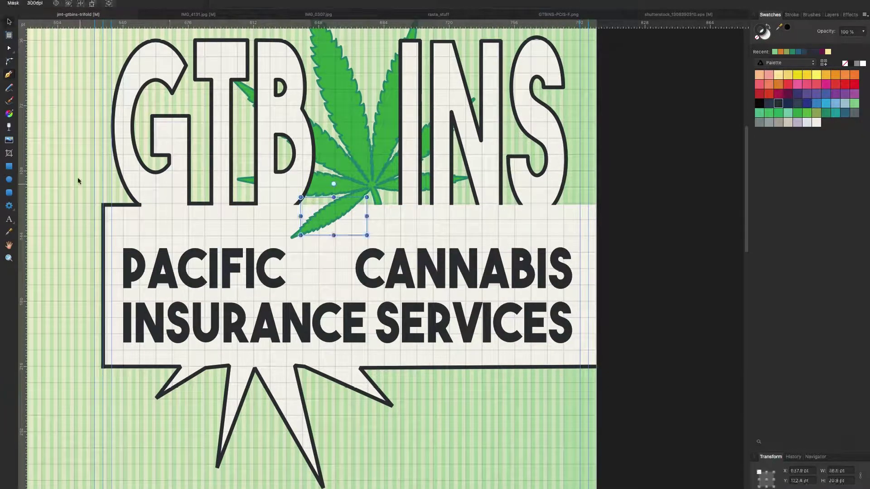
Delete the stray short line near the GTB INS letter bottoms.
{"action": "left_click", "coordinate": [380, 204]}
{"action": "left_click", "coordinate": [360, 205]}
{"action": "key", "text": "Escape"}
{"action": "left_click", "coordinate": [10, 22]}
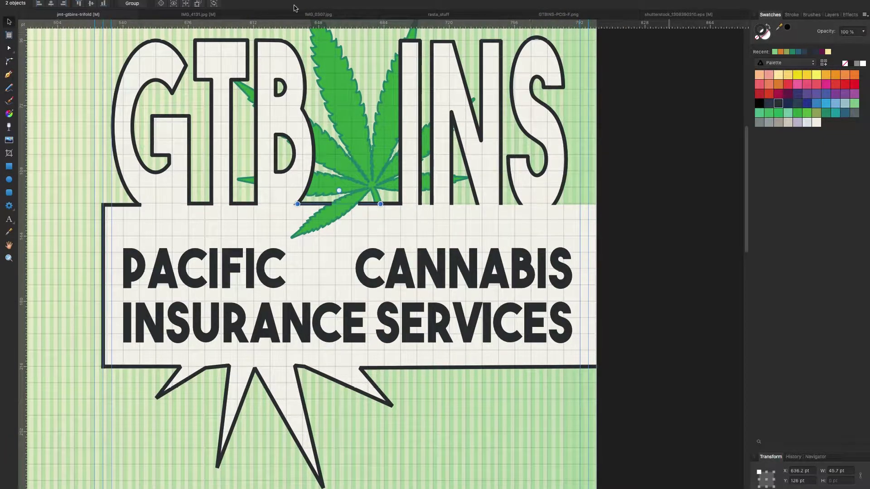
{"action": "left_click", "coordinate": [792, 14]}
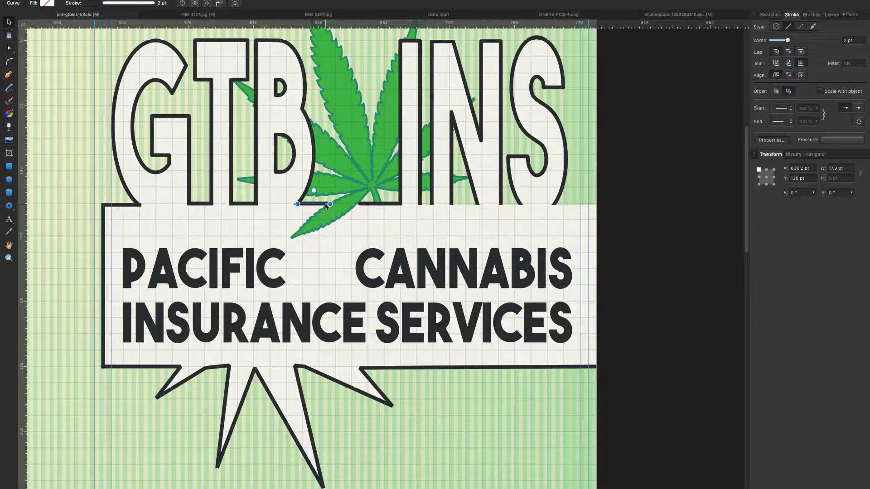
{"action": "left_click", "coordinate": [388, 202]}
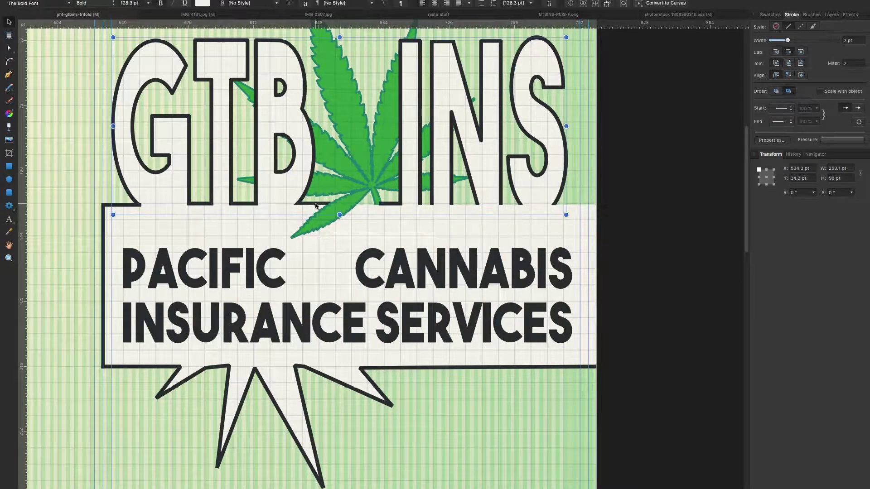
{"action": "left_click", "coordinate": [831, 14]}
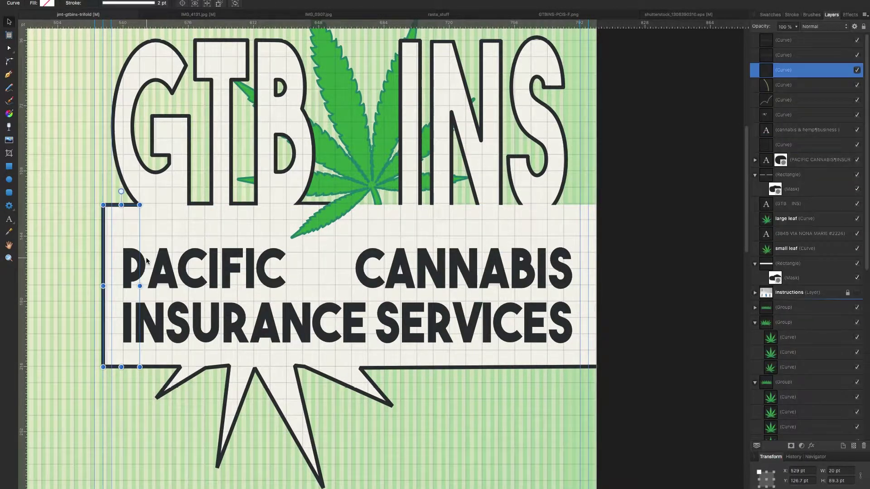
{"action": "left_click", "coordinate": [784, 144]}
{"action": "scroll", "coordinate": [408, 226], "scroll_direction": "up", "scroll_amount": 3}
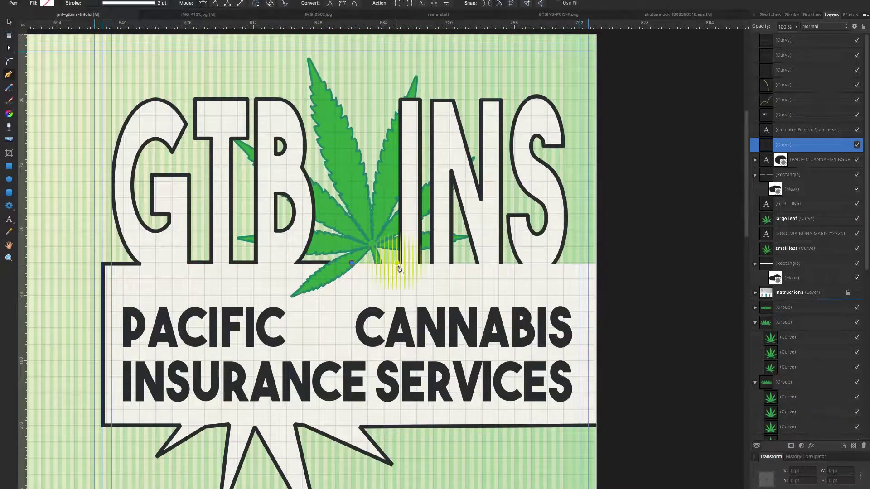
{"action": "left_click_drag", "start_coordinate": [398, 252], "coordinate": [374, 264]}
{"action": "key", "text": "Delete"}
Select the existing lines under the I and N and check the snapping settings.
{"action": "key", "text": "p"}
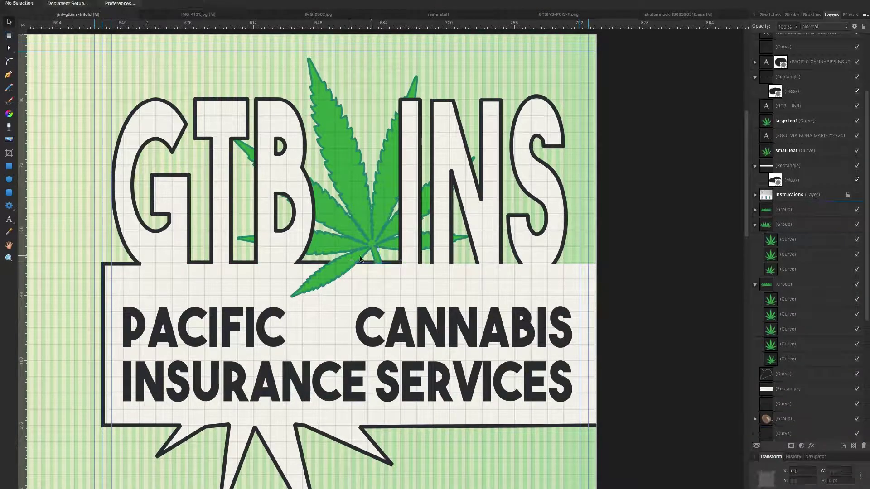
{"action": "key", "text": "v"}
{"action": "scroll", "coordinate": [478, 261], "scroll_direction": "up", "scroll_amount": 3}
{"action": "left_click_drag", "start_coordinate": [417, 259], "coordinate": [477, 266]}
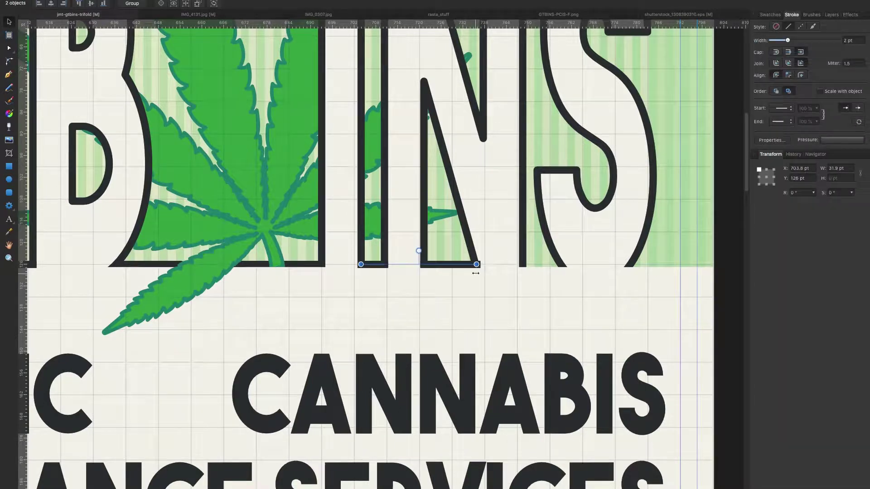
{"action": "left_click", "coordinate": [227, 254]}
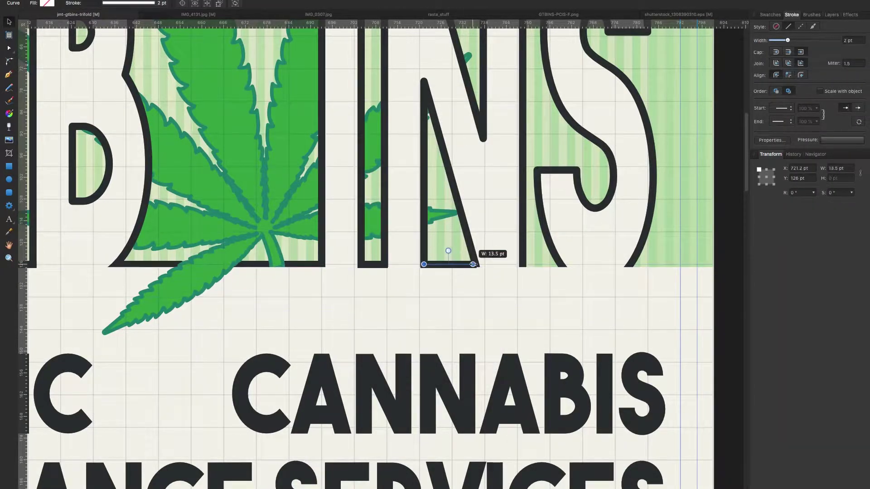
Pen-draw 2 pt segments under the letter bottoms and S, plus an L-shaped band corner.
{"action": "key", "text": "p"}
{"action": "left_click", "coordinate": [522, 266]}
{"action": "left_click", "coordinate": [562, 266]}
{"action": "key", "text": "Escape"}
{"action": "left_click", "coordinate": [630, 265]}
{"action": "left_click", "coordinate": [715, 265]}
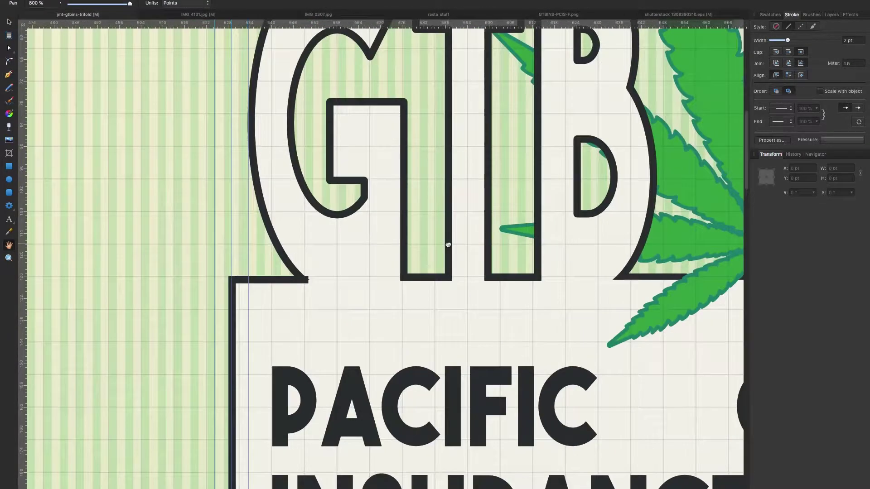
{"action": "left_click", "coordinate": [284, 277]}
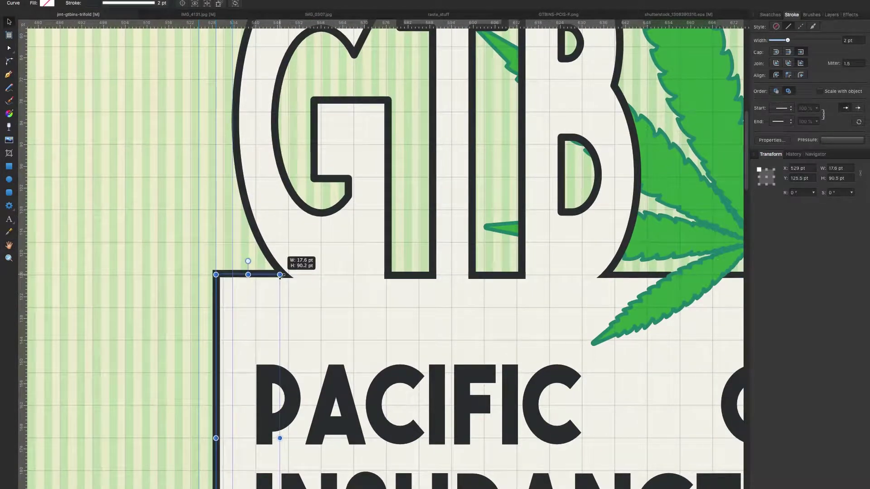
{"action": "key", "text": "Escape"}
{"action": "key", "text": "z"}
{"action": "left_click", "coordinate": [326, 284], "text": "alt"}
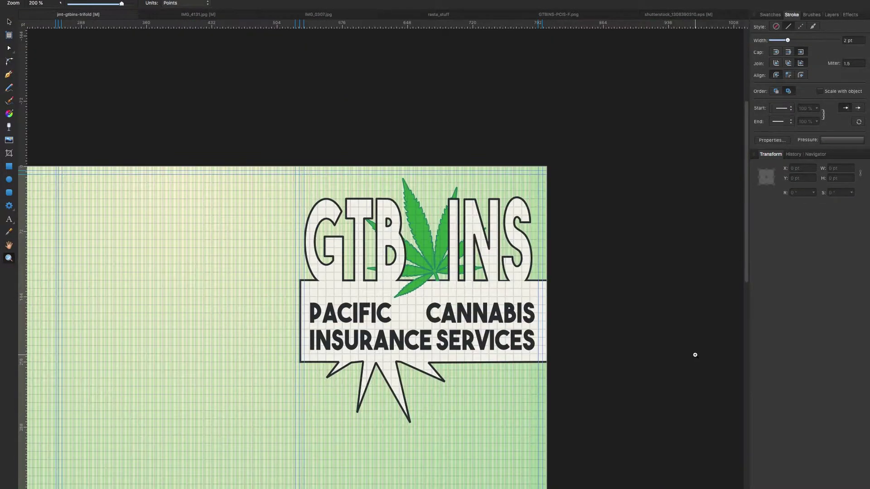
Move the small leaf beside PACIFIC lower in the Layers stack.
{"action": "left_click", "coordinate": [354, 316]}
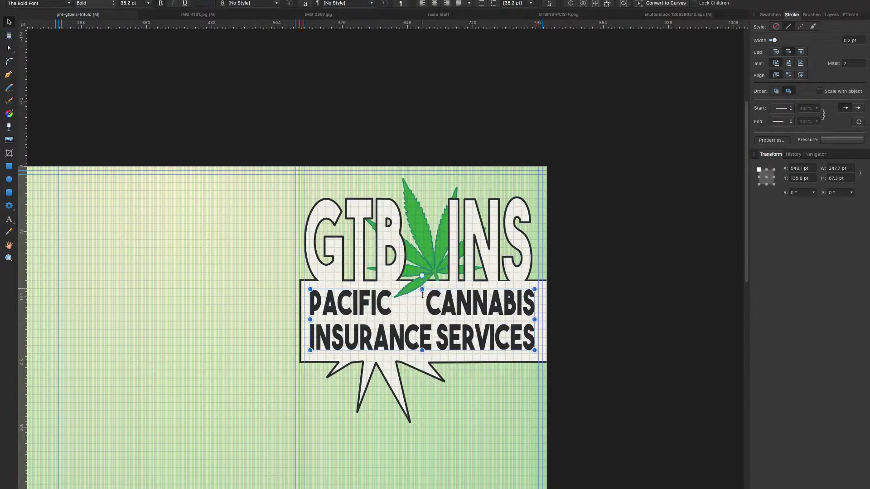
{"action": "left_click", "coordinate": [224, 282]}
{"action": "scroll", "coordinate": [234, 278], "scroll_direction": "down", "scroll_amount": 5}
{"action": "left_click", "coordinate": [409, 137]}
{"action": "scroll", "coordinate": [408, 137], "scroll_direction": "up", "scroll_amount": 1}
{"action": "double_click", "coordinate": [410, 152]}
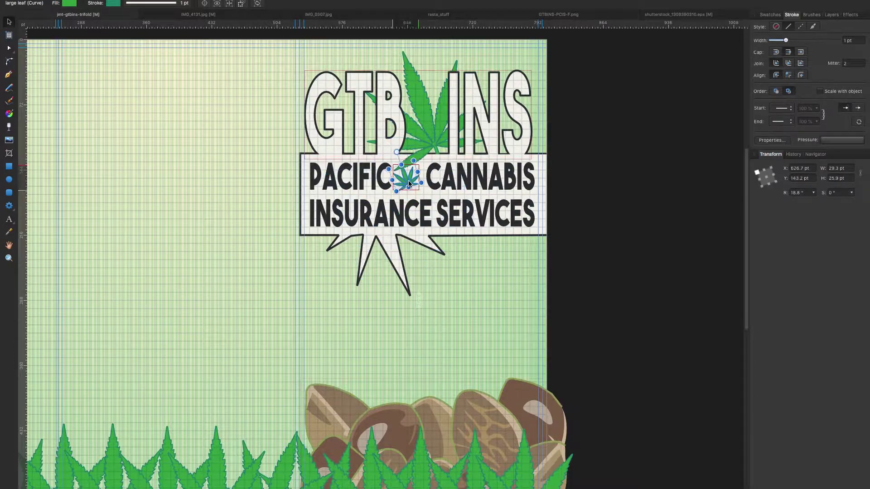
{"action": "left_click", "coordinate": [832, 14]}
{"action": "left_click_drag", "start_coordinate": [811, 189], "coordinate": [811, 285]}
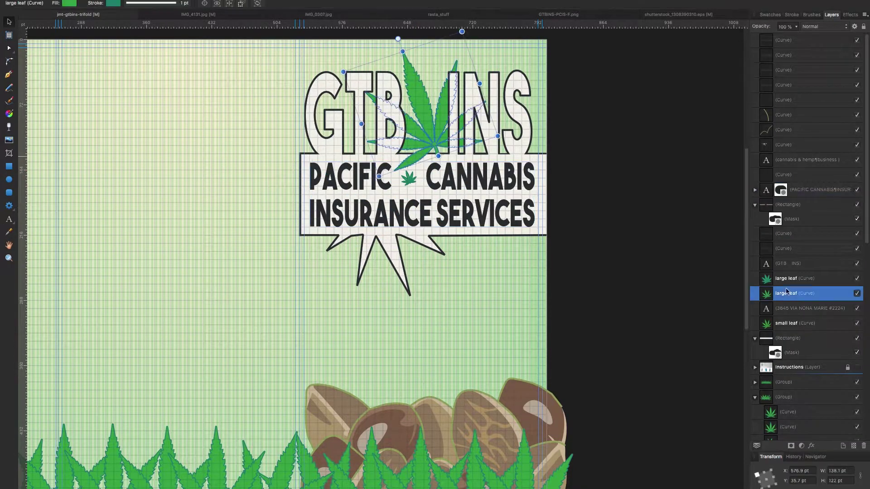
Select the large leaf and edit the white band's mask in Pixel Persona.
{"action": "left_click", "coordinate": [131, 191]}
{"action": "scroll", "coordinate": [132, 191], "scroll_direction": "up", "scroll_amount": 2}
{"action": "left_click", "coordinate": [811, 278]}
{"action": "key", "text": "Escape"}
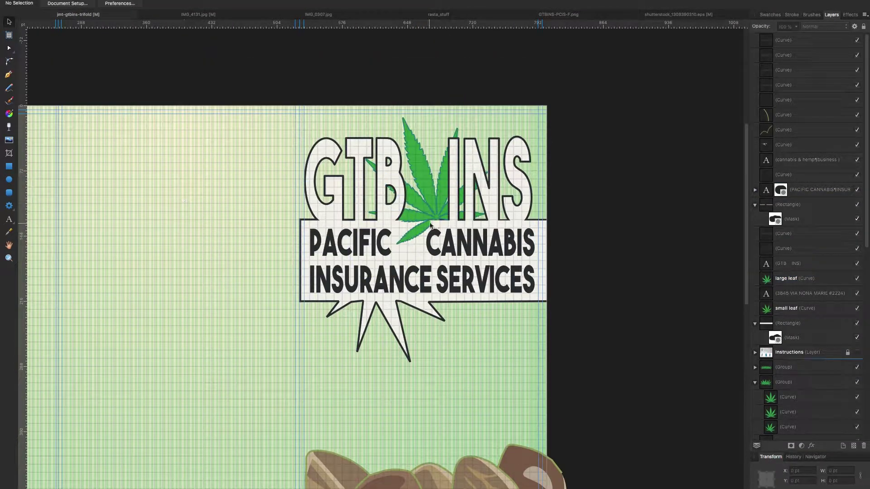
{"action": "key", "text": "z"}
{"action": "left_click", "coordinate": [347, 159]}
{"action": "key", "text": "super+2"}
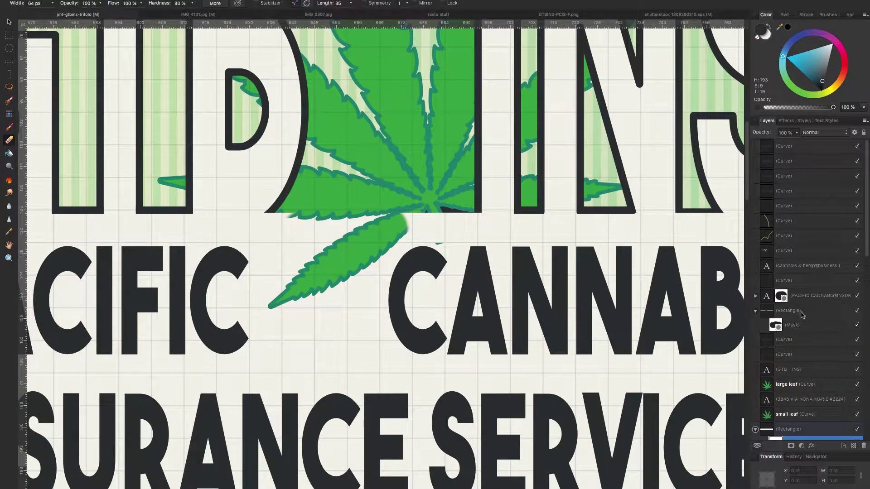
{"action": "left_click", "coordinate": [793, 325]}
{"action": "key", "text": "super+0"}
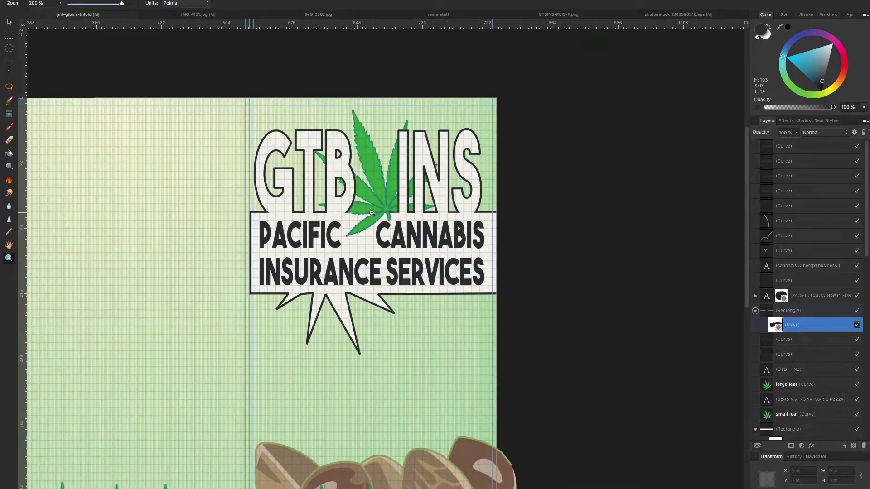
{"action": "key", "text": "v"}
{"action": "left_click", "coordinate": [786, 384]}
{"action": "key", "text": "Escape"}
Check the CANNABIS & HEMP text and fit the whole trifold page in view.
{"action": "scroll", "coordinate": [158, 229], "scroll_direction": "down", "scroll_amount": 5}
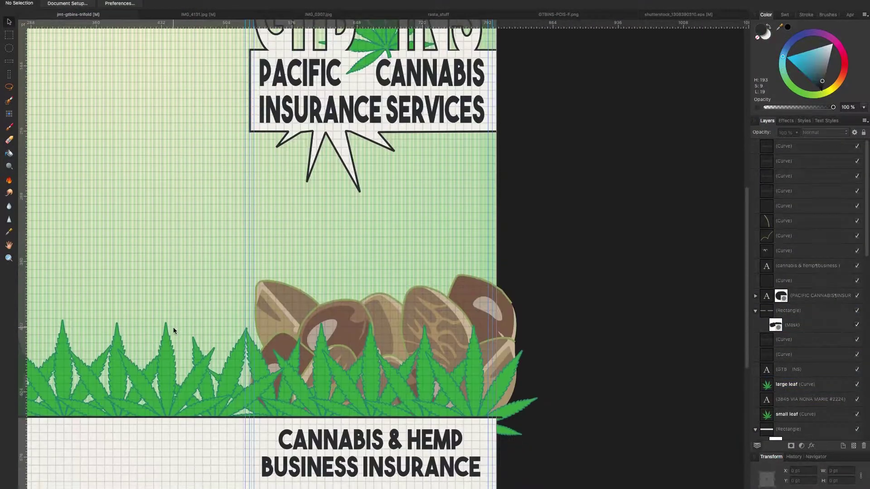
{"action": "left_click", "coordinate": [467, 437]}
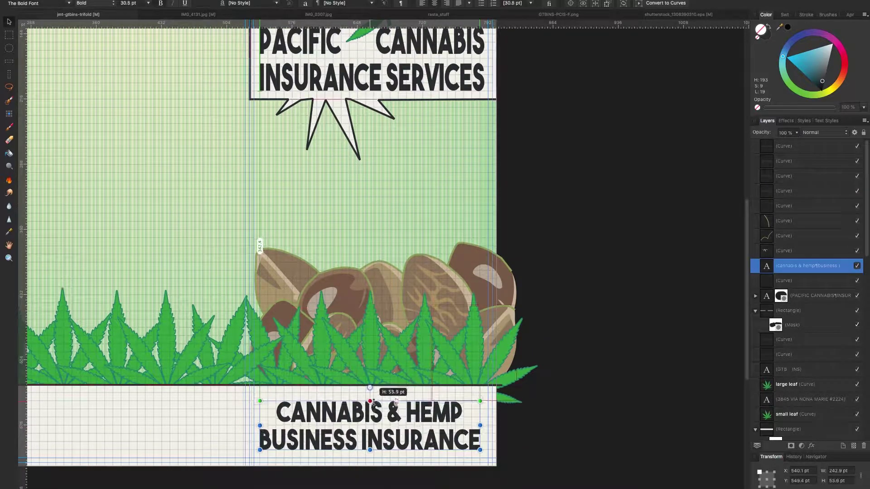
{"action": "key", "text": "Escape"}
{"action": "scroll", "coordinate": [653, 363], "scroll_direction": "up", "scroll_amount": 3}
{"action": "scroll", "coordinate": [643, 368], "scroll_direction": "down", "scroll_amount": 2}
{"action": "key", "text": "h"}
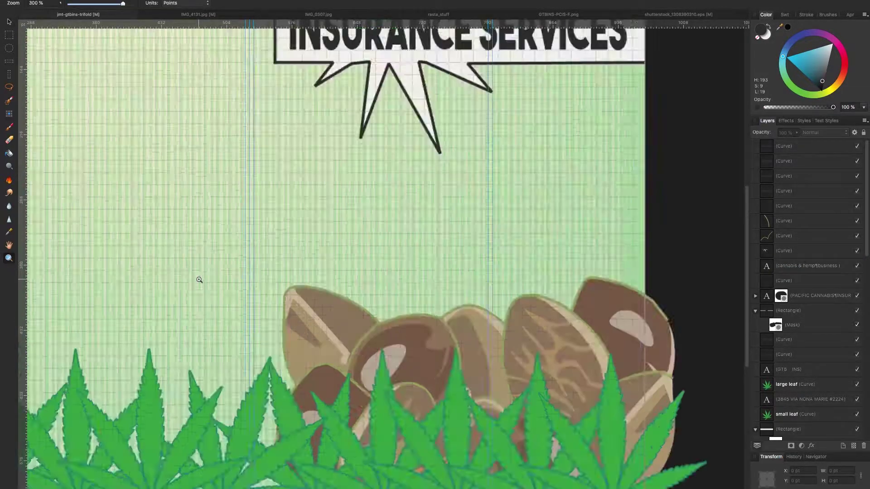
{"action": "key", "text": "super+0"}
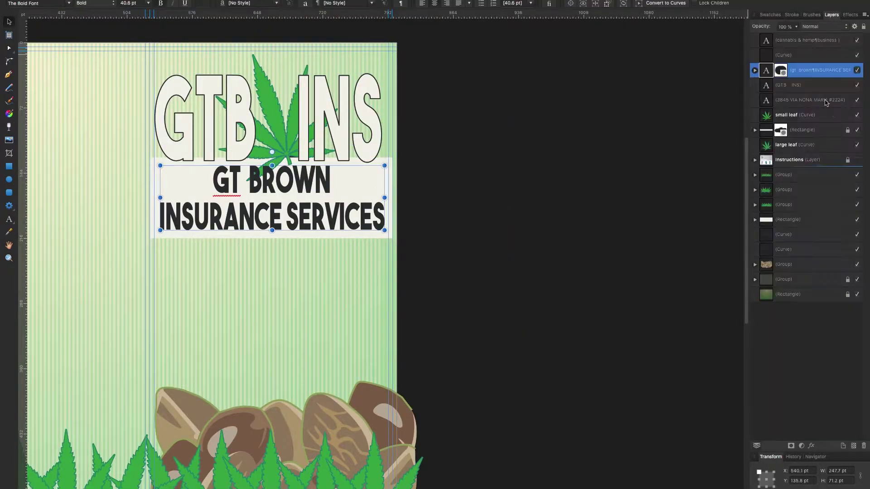
Replace the white box with a cog of 32 teeth, 100% curvature and 0% tooth size.
{"action": "key", "text": "Delete"}
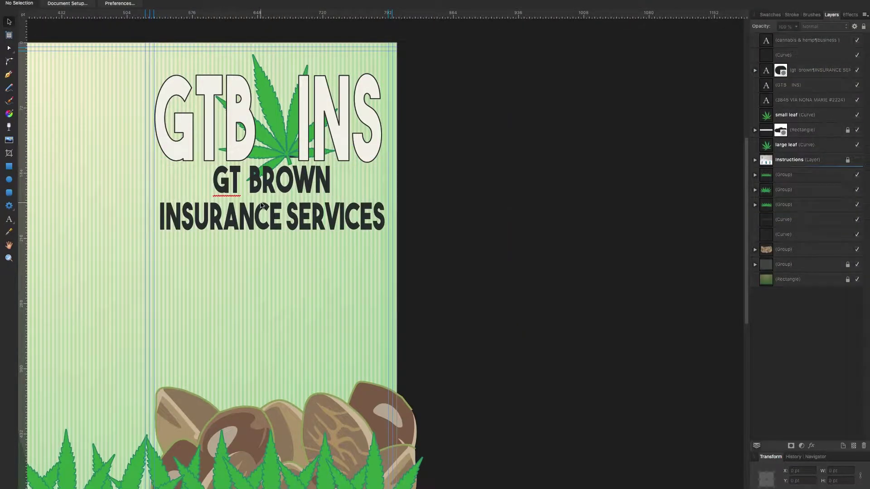
{"action": "left_click_drag", "start_coordinate": [231, 214], "coordinate": [466, 447]}
{"action": "left_click", "coordinate": [237, 3]}
{"action": "mouse_move", "coordinate": [233, 12]}
{"action": "left_mouse_down"}
{"action": "mouse_move", "coordinate": [270, 13]}
{"action": "mouse_move", "coordinate": [229, 14]}
{"action": "left_mouse_up"}
{"action": "left_click_drag", "start_coordinate": [424, 12], "coordinate": [499, 13]}
{"action": "left_click_drag", "start_coordinate": [383, 13], "coordinate": [344, 12]}
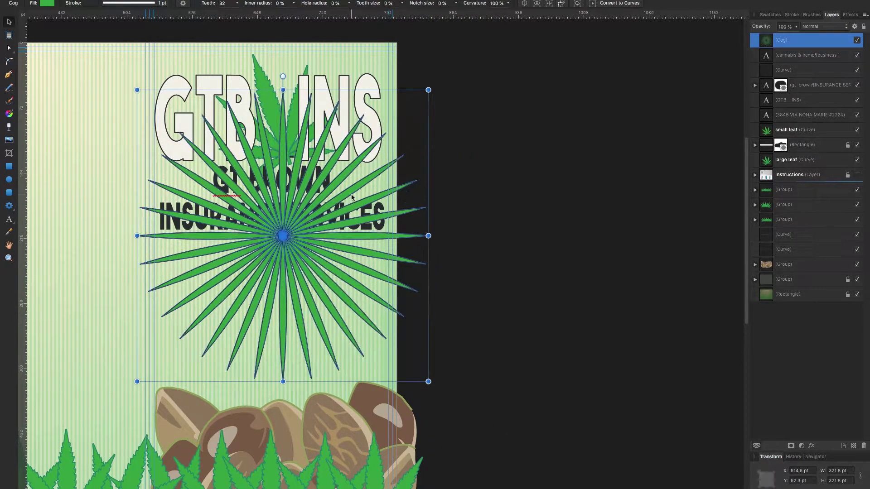
Fill the starburst yellow, fit it over the logo, and send it behind the lettering.
{"action": "left_click", "coordinate": [771, 14]}
{"action": "left_click", "coordinate": [796, 76]}
{"action": "left_click", "coordinate": [792, 15]}
{"action": "left_click_drag", "start_coordinate": [295, 277], "coordinate": [299, 198]}
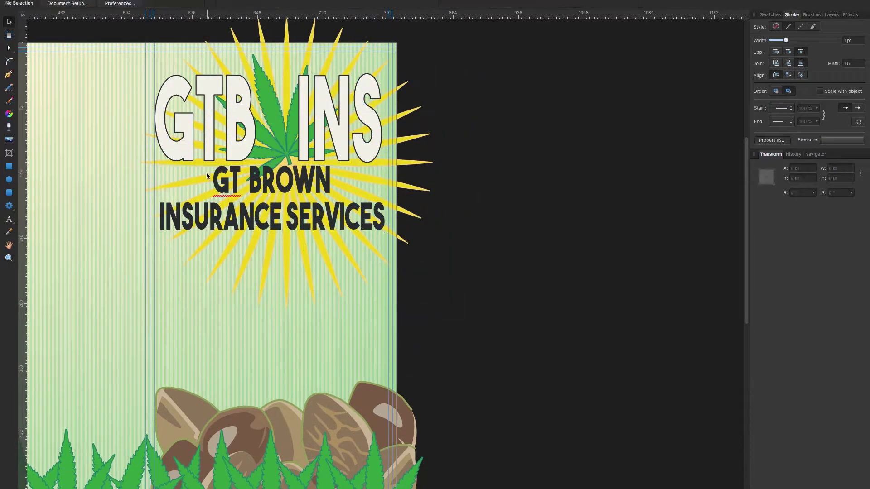
{"action": "left_click_drag", "start_coordinate": [141, 157], "coordinate": [149, 157]}
{"action": "mouse_move", "coordinate": [290, 302]}
{"action": "left_mouse_down"}
{"action": "mouse_move", "coordinate": [291, 326]}
{"action": "mouse_move", "coordinate": [287, 316]}
{"action": "left_mouse_up"}
{"action": "key", "text": "super+bracketleft"}
Set the GT BROWN tagline to 64 pt, thicken its stroke, and move it below the logo.
{"action": "left_click", "coordinate": [383, 249]}
{"action": "left_click", "coordinate": [147, 3]}
{"action": "left_click", "coordinate": [129, 177]}
{"action": "left_click", "coordinate": [771, 14]}
{"action": "left_click", "coordinate": [792, 14]}
{"action": "left_click_drag", "start_coordinate": [775, 40], "coordinate": [786, 41]}
{"action": "left_click_drag", "start_coordinate": [271, 172], "coordinate": [272, 261]}
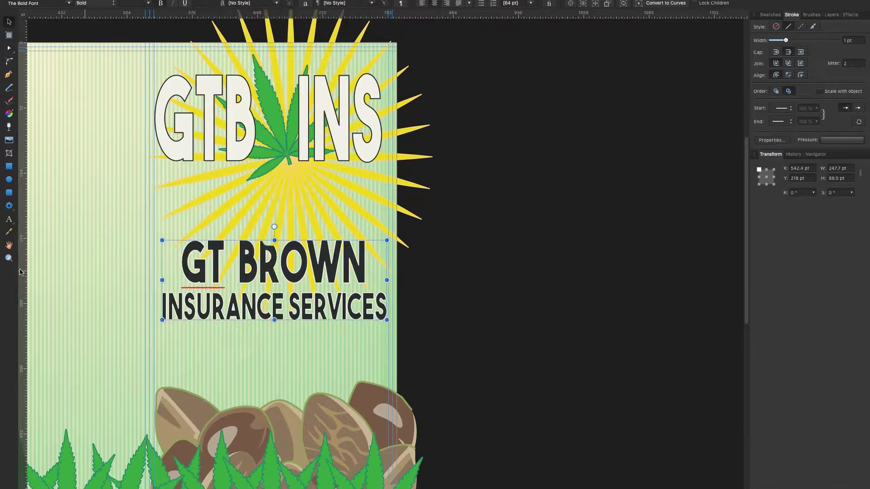
Zoom in on the tagline and touch up the GT BROWN text.
{"action": "key", "text": "z"}
{"action": "left_click", "coordinate": [199, 291]}
{"action": "key", "text": "ctrl+minus"}
{"action": "key", "text": "v"}
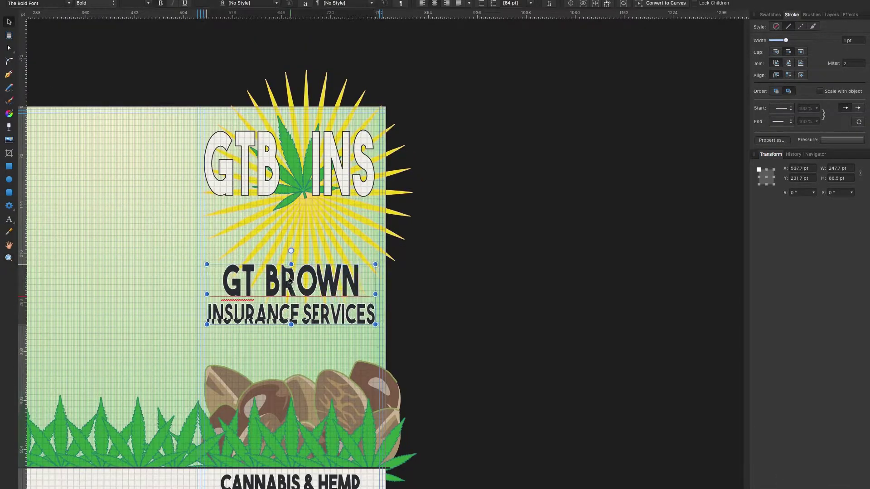
{"action": "scroll", "coordinate": [298, 278], "scroll_direction": "up", "scroll_amount": 5}
{"action": "key", "text": "t"}
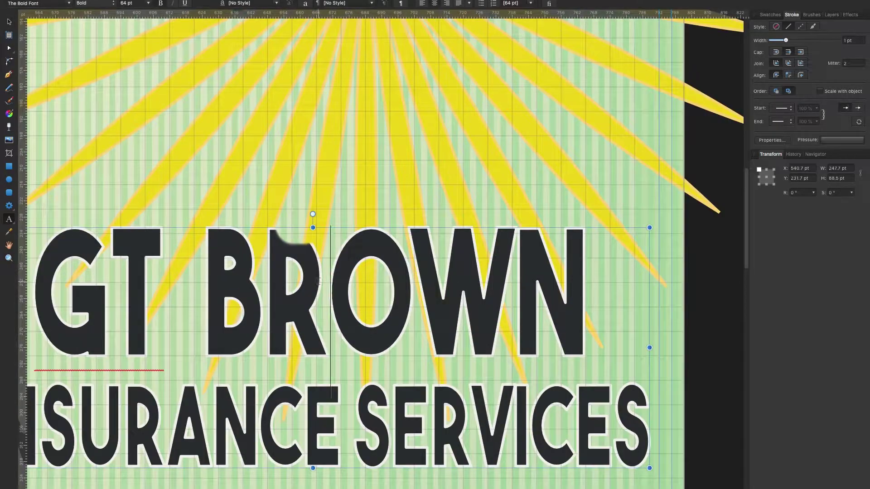
{"action": "left_click", "coordinate": [322, 283]}
{"action": "key", "text": "BackSpace"}
{"action": "type", "text": "R"}
{"action": "key", "text": "BackSpace"}
Start a 30 pt second line under GT BROWN beginning with 'INS'.
{"action": "key", "text": "h"}
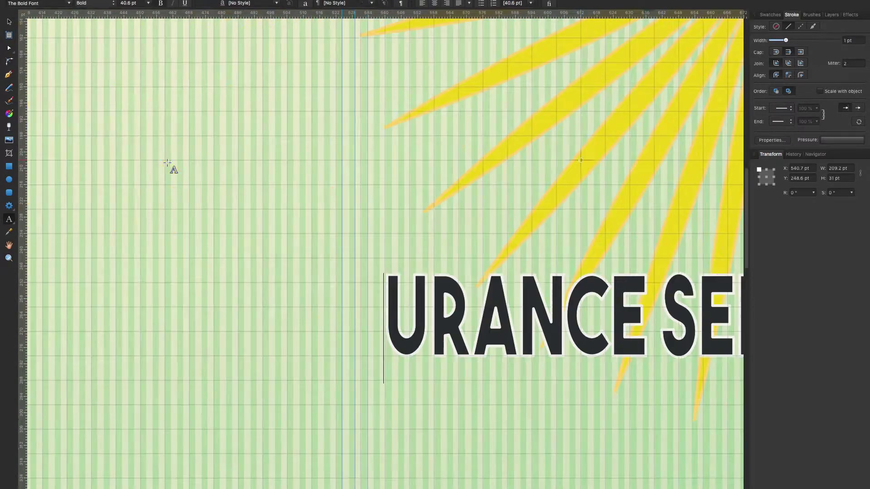
{"action": "left_click_drag", "start_coordinate": [639, 269], "coordinate": [326, 268]}
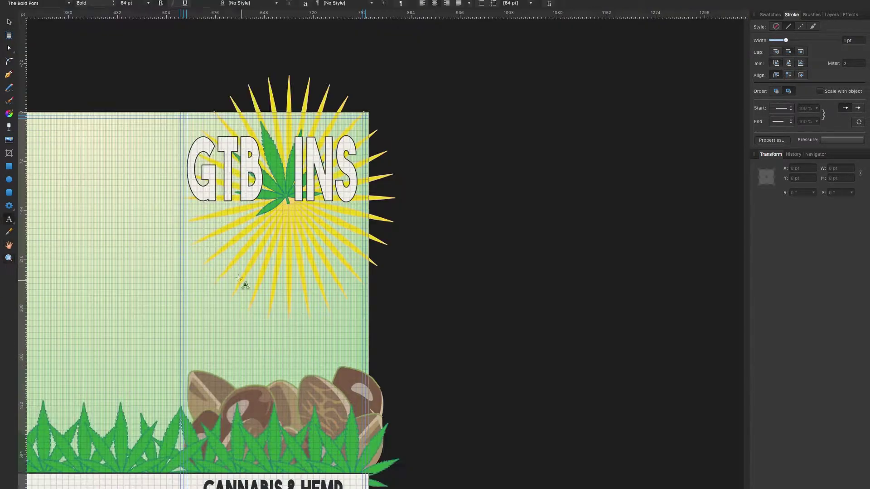
{"action": "key", "text": "Return"}
{"action": "left_click", "coordinate": [148, 3]}
{"action": "left_click", "coordinate": [134, 164]}
{"action": "type", "text": "INSURANCE SERVICES, INC."}
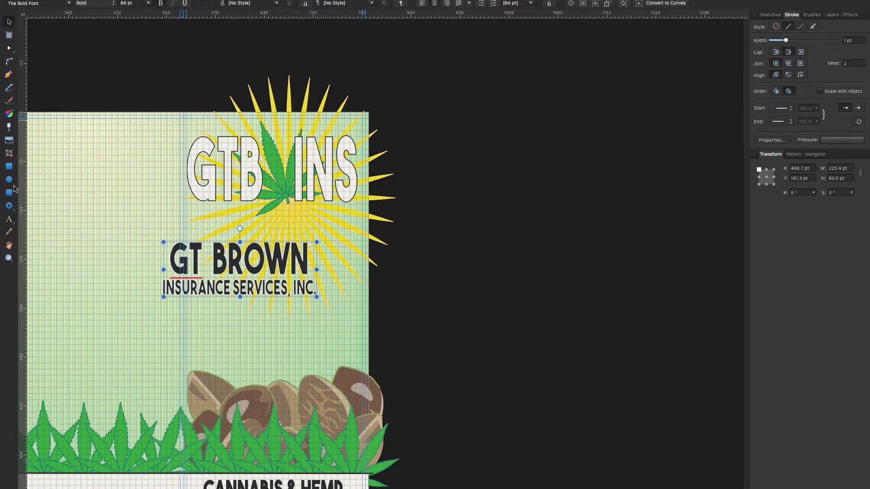
Centre the tagline block under the starburst and widen its frame.
{"action": "scroll", "coordinate": [208, 280], "scroll_direction": "up", "scroll_amount": 3}
{"action": "left_click_drag", "start_coordinate": [272, 272], "coordinate": [344, 271]}
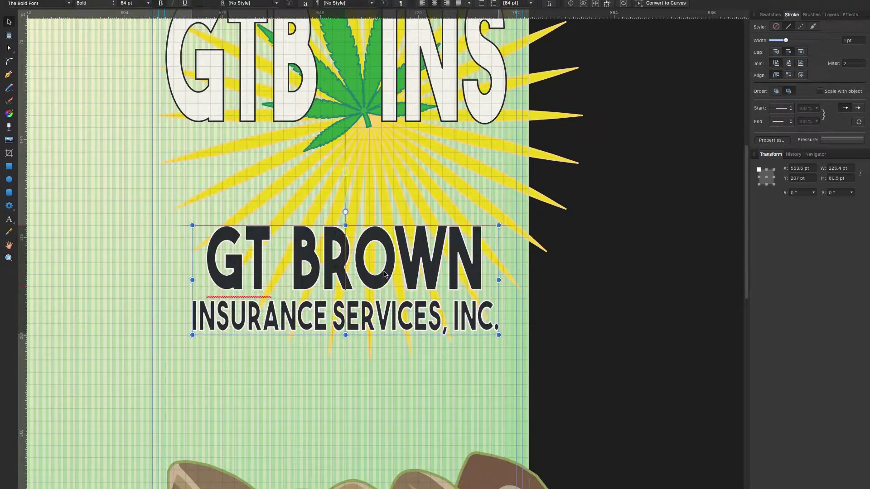
{"action": "left_click_drag", "start_coordinate": [485, 280], "coordinate": [506, 281]}
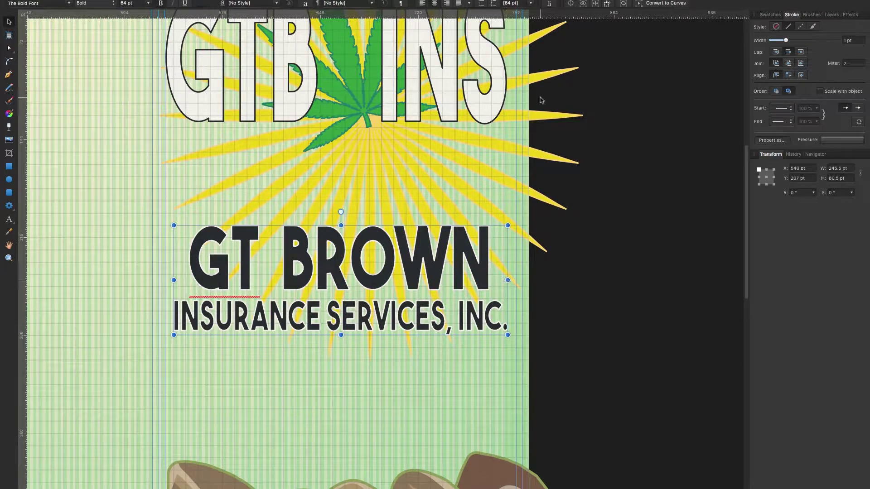
{"action": "left_click", "coordinate": [412, 369]}
{"action": "scroll", "coordinate": [371, 281], "scroll_direction": "down", "scroll_amount": 3}
{"action": "left_click", "coordinate": [371, 282]}
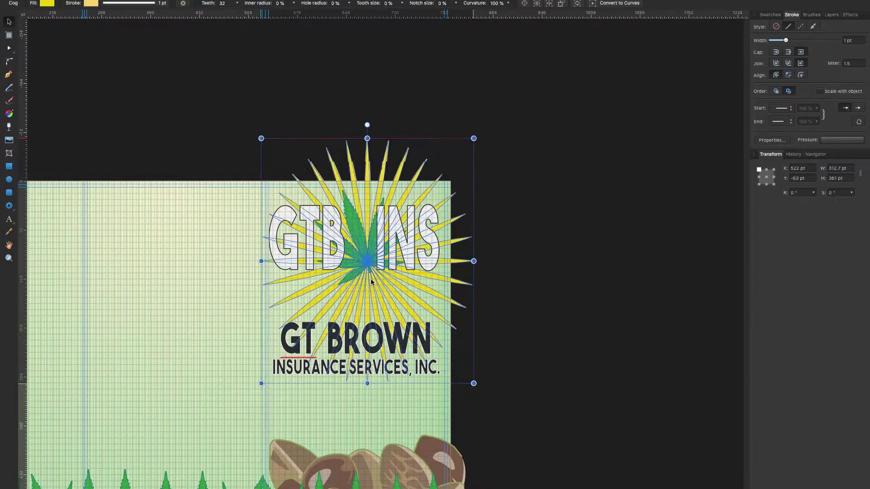
Select and inspect the logo's GTB INS lettering, leaf and starburst, then clear the selection.
{"action": "left_click", "coordinate": [250, 287]}
{"action": "scroll", "coordinate": [250, 287], "scroll_direction": "down", "scroll_amount": 2}
{"action": "scroll", "coordinate": [250, 287], "scroll_direction": "down", "scroll_amount": 3}
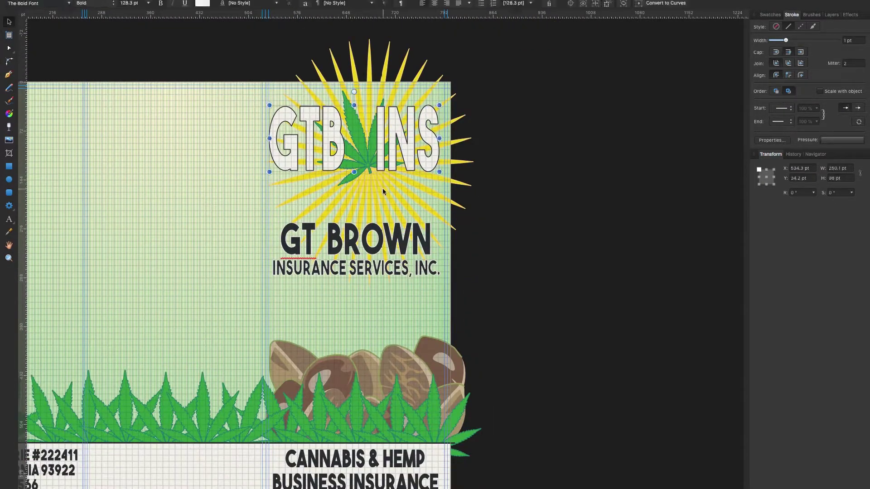
{"action": "left_click", "coordinate": [369, 186]}
{"action": "left_click", "coordinate": [370, 185], "text": "shift"}
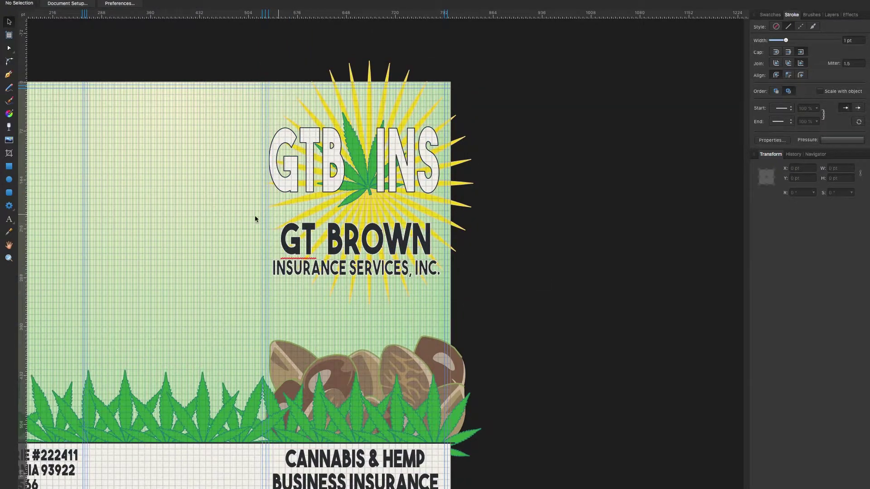
{"action": "scroll", "coordinate": [286, 219], "scroll_direction": "up", "scroll_amount": 2}
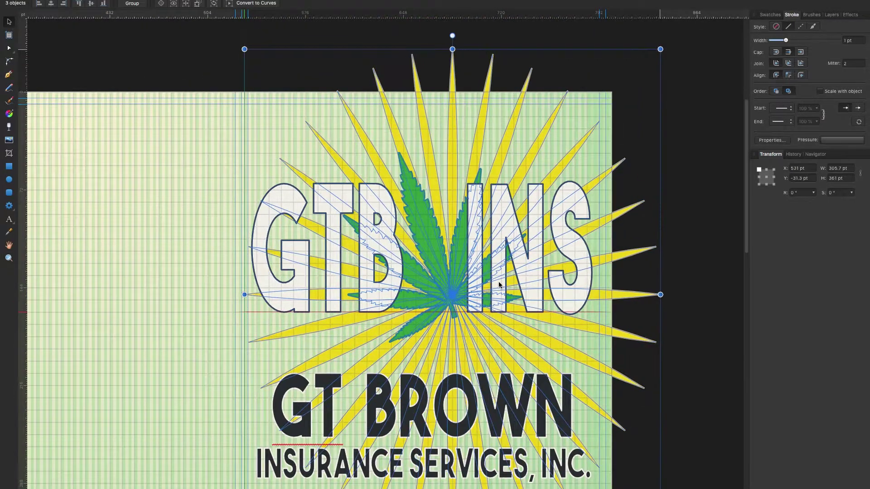
{"action": "left_click", "coordinate": [248, 214]}
{"action": "left_click", "coordinate": [275, 208]}
{"action": "left_click", "coordinate": [378, 356], "text": "shift"}
{"action": "left_click", "coordinate": [202, 342]}
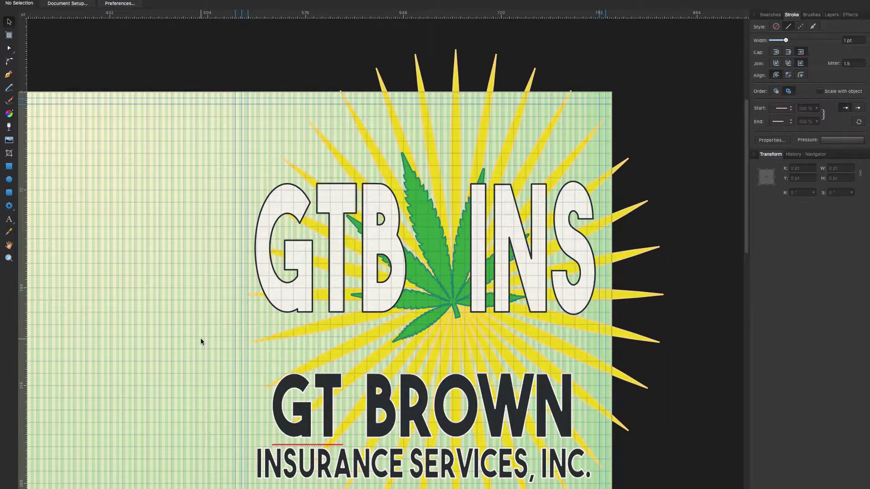
Select the GT BROWN tagline block and bring up the Guides Manager from the View menu.
{"action": "scroll", "coordinate": [202, 342], "scroll_direction": "down", "scroll_amount": 10}
{"action": "left_click", "coordinate": [378, 202]}
{"action": "scroll", "coordinate": [604, 235], "scroll_direction": "down", "scroll_amount": 1}
{"action": "left_click", "coordinate": [195, 0]}
{"action": "left_click", "coordinate": [215, 164]}
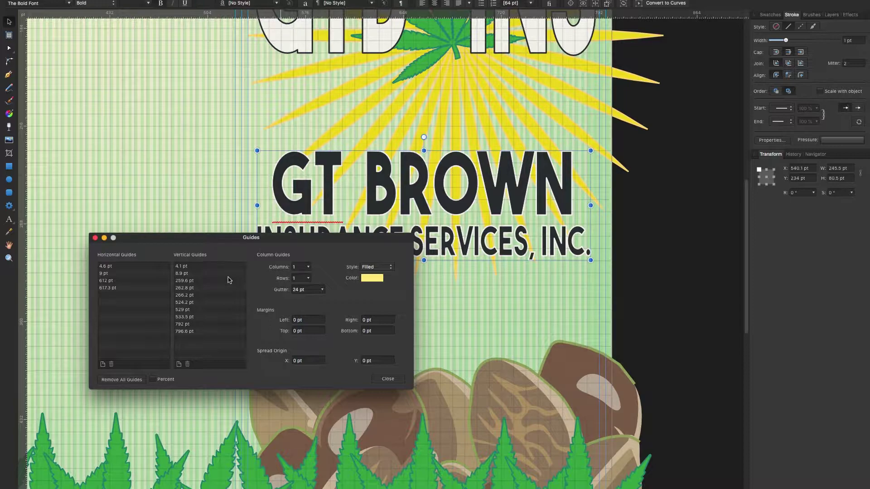
Close the guides settings, zoom in on the logo panel and nudge the tagline block slightly right.
{"action": "left_click", "coordinate": [388, 379]}
{"action": "scroll", "coordinate": [426, 317], "scroll_direction": "down", "scroll_amount": 2}
{"action": "scroll", "coordinate": [363, 364], "scroll_direction": "down", "scroll_amount": 5}
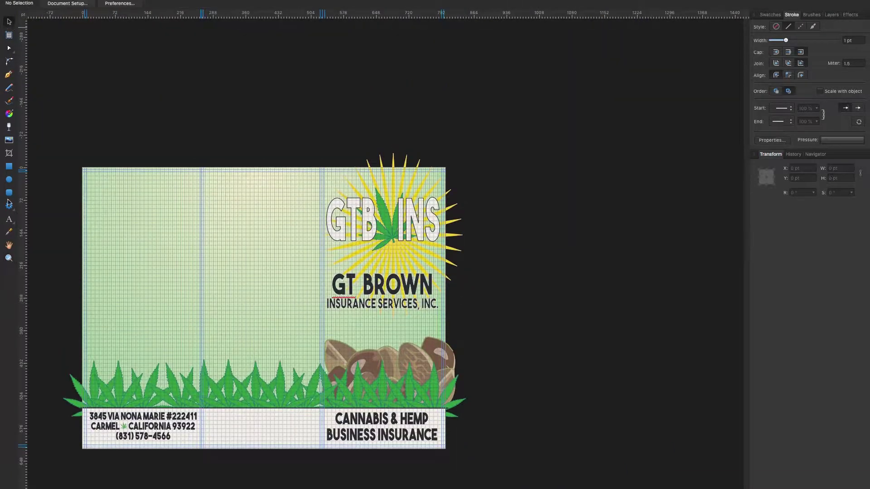
{"action": "key", "text": "Escape"}
{"action": "key", "text": "z"}
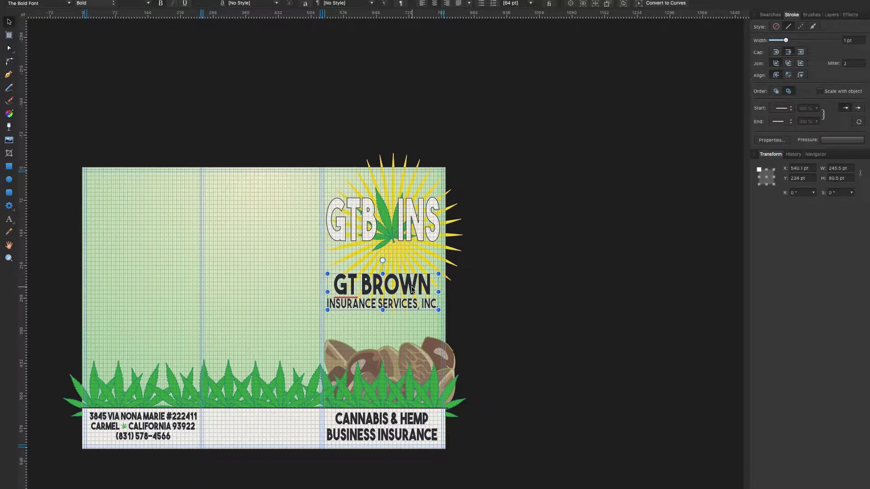
{"action": "left_click", "coordinate": [473, 294]}
{"action": "left_click", "coordinate": [9, 22]}
{"action": "left_click_drag", "start_coordinate": [451, 300], "coordinate": [410, 312]}
{"action": "left_click", "coordinate": [547, 338]}
Hide the grid and paste the insurance body paragraph into a new text frame on the middle panel.
{"action": "left_click", "coordinate": [200, 0]}
{"action": "left_click", "coordinate": [241, 94]}
{"action": "scroll", "coordinate": [240, 94], "scroll_direction": "down", "scroll_amount": 2}
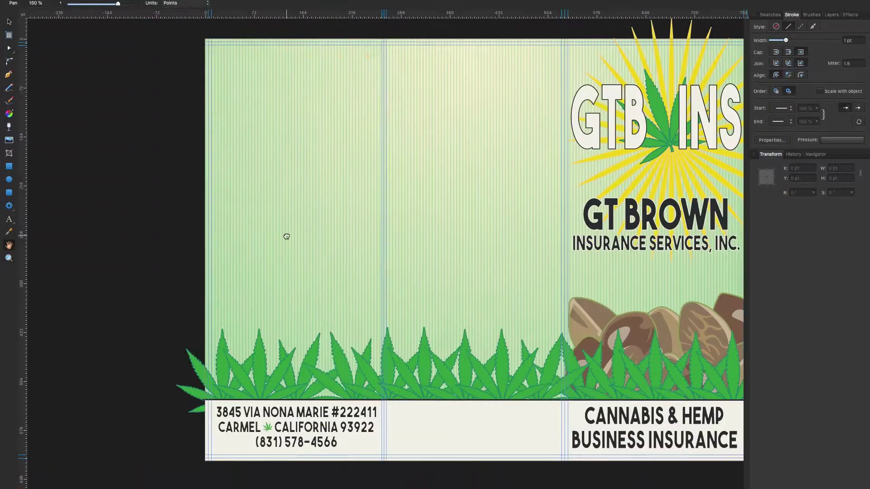
{"action": "left_click_drag", "start_coordinate": [286, 235], "coordinate": [177, 245]}
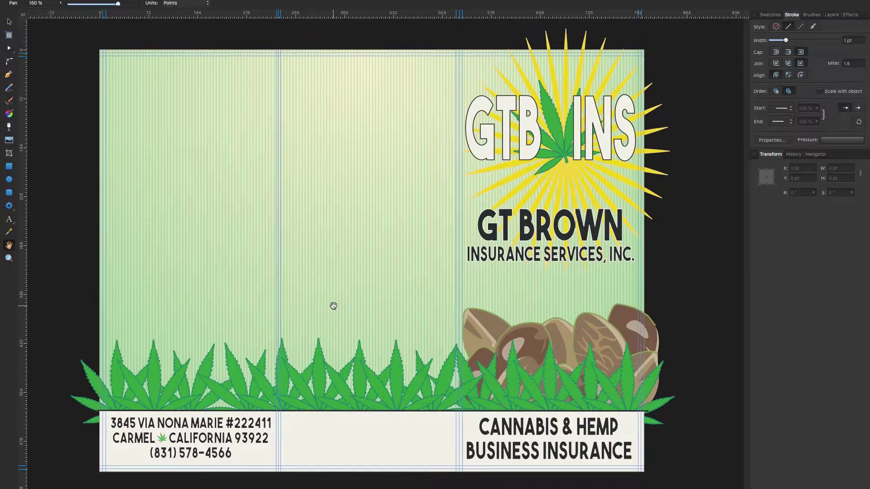
{"action": "key", "text": "ctrl+v"}
{"action": "key", "text": "BackSpace"}
{"action": "key", "text": "BackSpace"}
{"action": "key", "text": "BackSpace"}
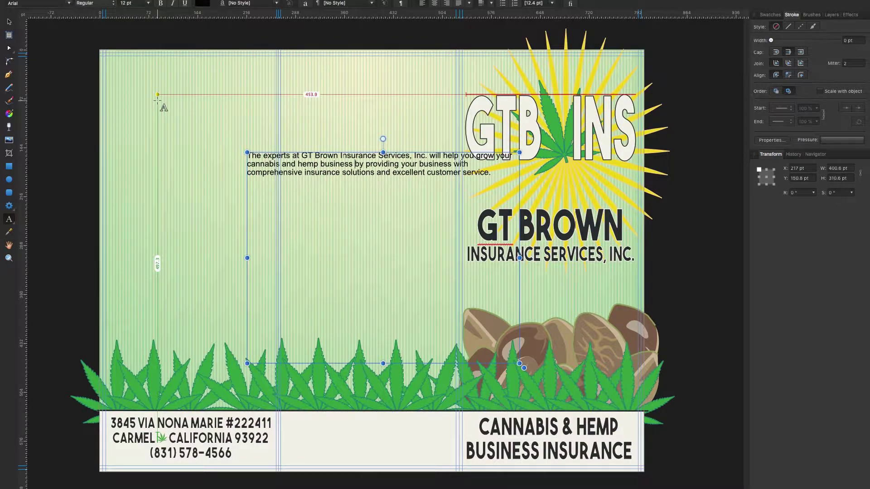
Delete the redundant words 'your business' from the body paragraph.
{"action": "key", "text": "BackSpace"}
{"action": "left_click_drag", "start_coordinate": [447, 167], "coordinate": [489, 77]}
{"action": "scroll", "coordinate": [307, 32], "scroll_direction": "up", "scroll_amount": 3}
Change the body paragraph's font from Arial to Hiragino Sans CNS W3 at 12 pt.
{"action": "left_click", "coordinate": [39, 4]}
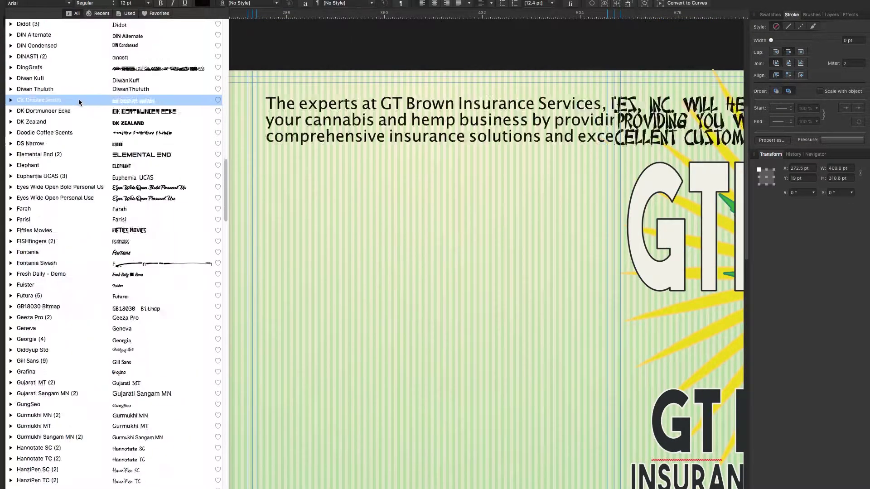
{"action": "scroll", "coordinate": [136, 90], "scroll_direction": "down", "scroll_amount": 15}
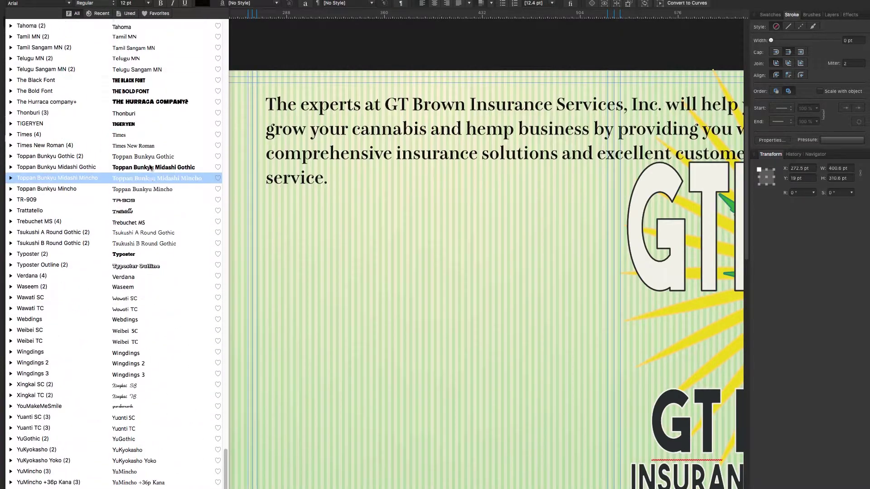
{"action": "scroll", "coordinate": [159, 95], "scroll_direction": "up", "scroll_amount": 15}
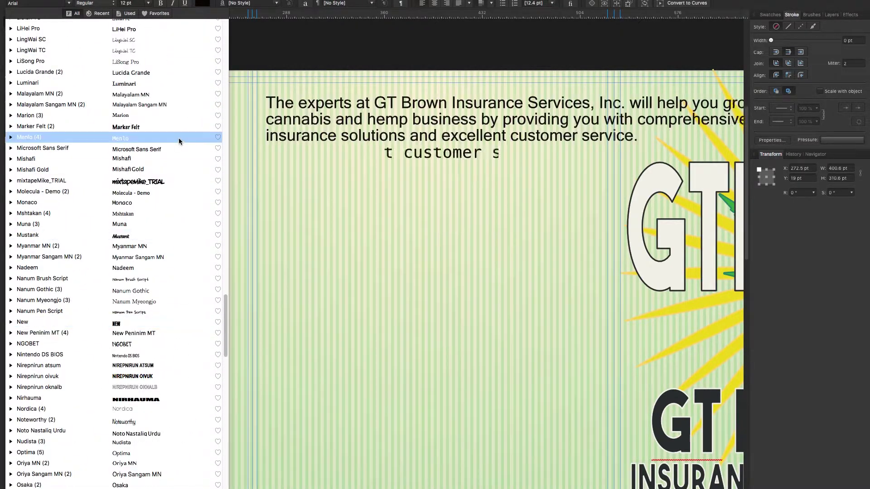
{"action": "scroll", "coordinate": [192, 98], "scroll_direction": "up", "scroll_amount": 8}
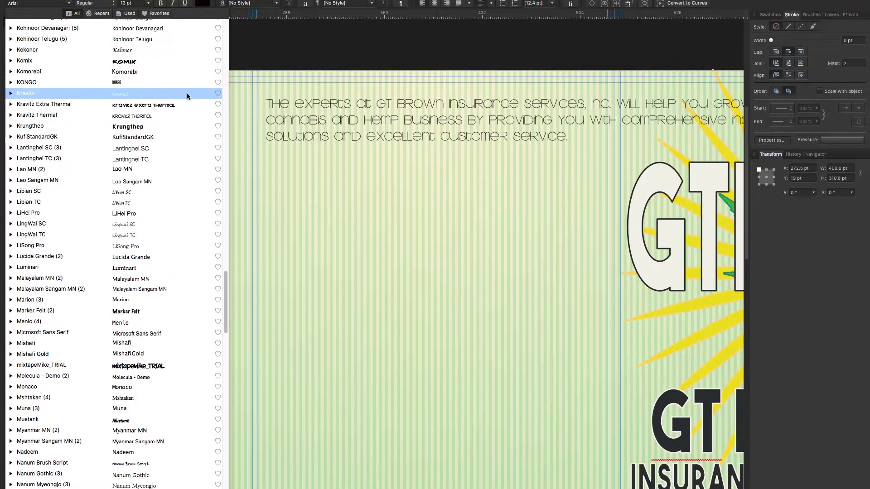
{"action": "scroll", "coordinate": [186, 97], "scroll_direction": "up", "scroll_amount": 8}
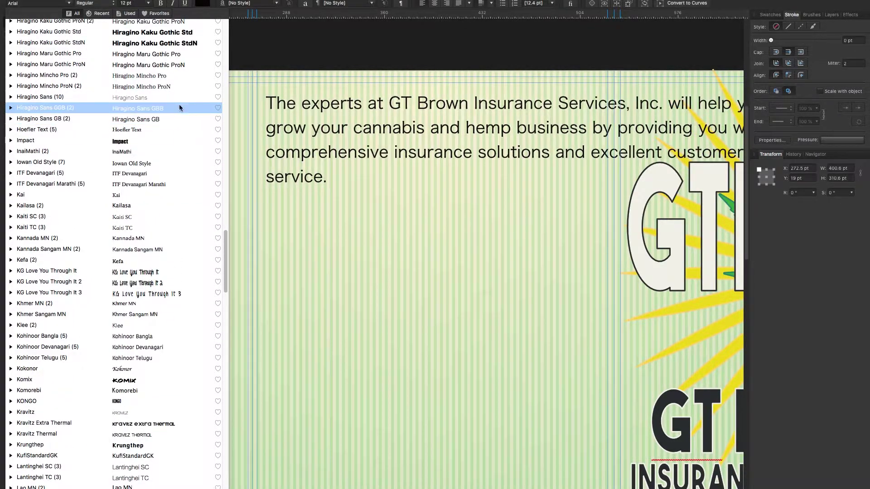
{"action": "key", "text": "Escape"}
{"action": "key", "text": "Escape"}
{"action": "key", "text": "z"}
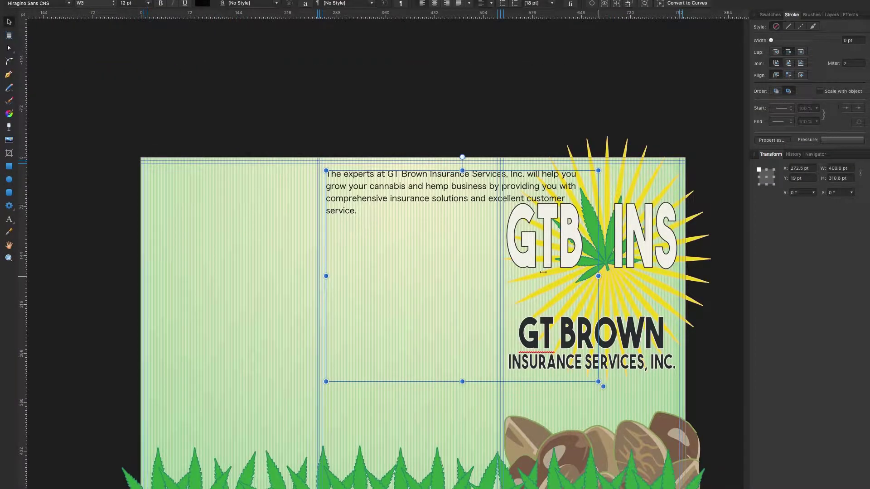
Narrow the body text frame to about 247 pt, show the grid again, and shift the frame slightly right.
{"action": "left_click_drag", "start_coordinate": [543, 272], "coordinate": [494, 276]}
{"action": "scroll", "coordinate": [403, 208], "scroll_direction": "up", "scroll_amount": 5}
{"action": "left_click", "coordinate": [204, 0]}
{"action": "left_click", "coordinate": [245, 91]}
{"action": "mouse_move", "coordinate": [571, 338]}
{"action": "left_mouse_down"}
{"action": "mouse_move", "coordinate": [534, 331]}
{"action": "mouse_move", "coordinate": [571, 336]}
{"action": "mouse_move", "coordinate": [583, 327]}
{"action": "left_mouse_up"}
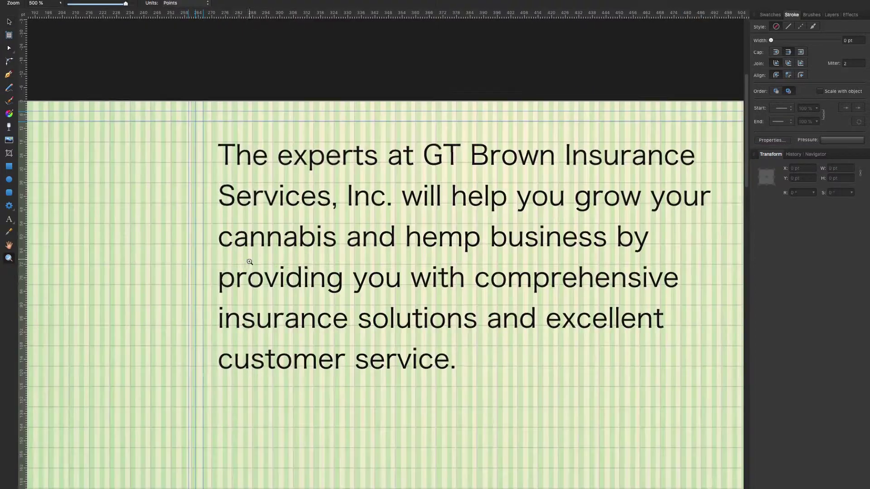
{"action": "key", "text": "v"}
{"action": "left_click_drag", "start_coordinate": [247, 210], "coordinate": [263, 209]}
Check the Snapping settings and close them without changes.
{"action": "left_click", "coordinate": [204, 1]}
{"action": "left_click", "coordinate": [217, 213]}
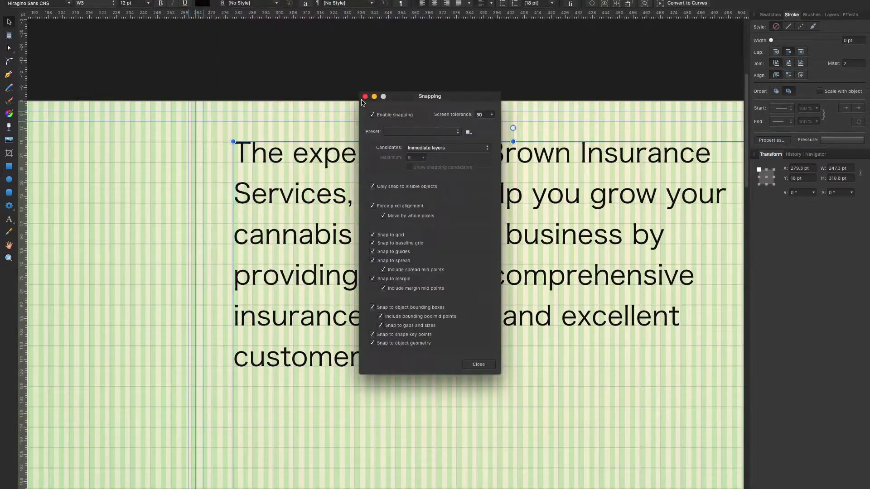
{"action": "left_click", "coordinate": [365, 96]}
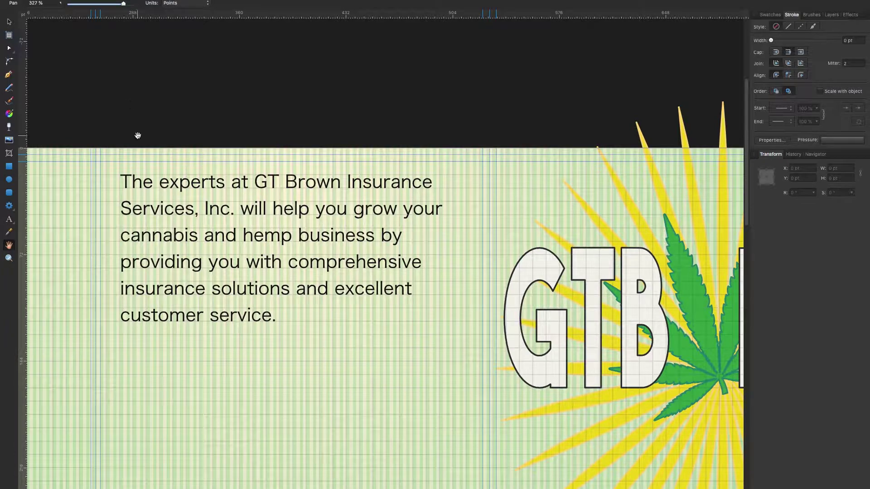
{"action": "scroll", "coordinate": [125, 257], "scroll_direction": "down", "scroll_amount": 3}
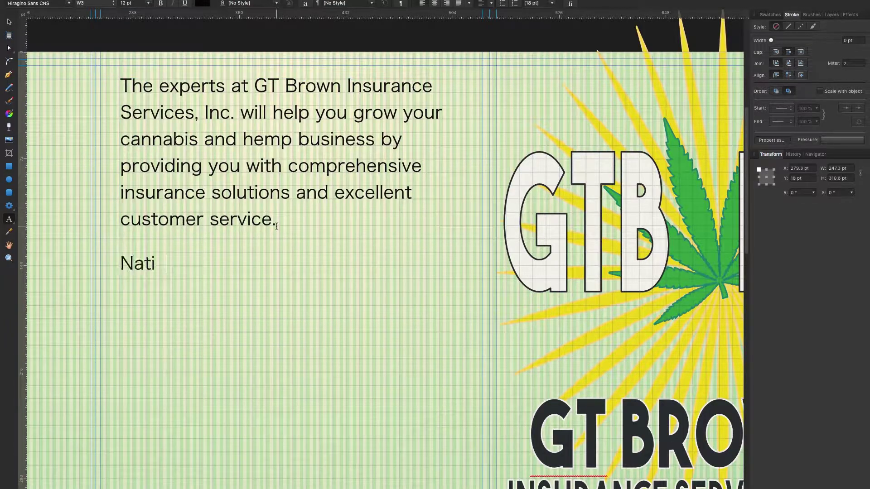
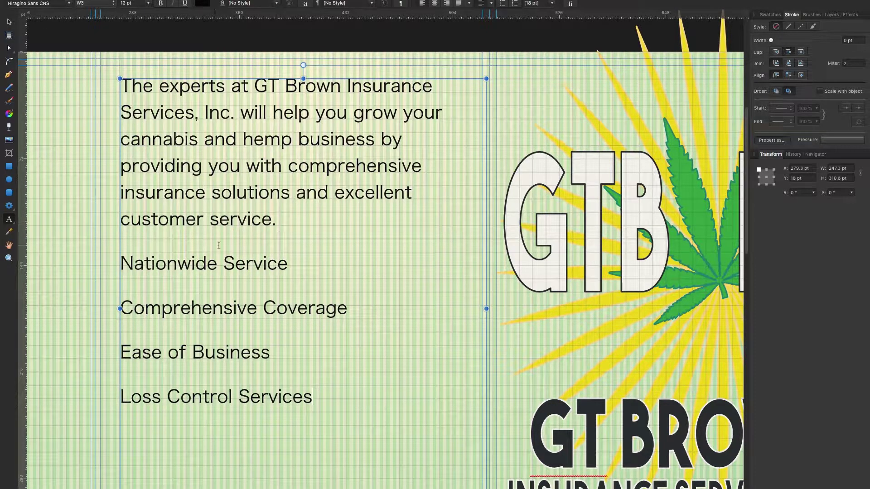
Add an empty line after the intro paragraph and indent the service list lines with Tab.
{"action": "left_click", "coordinate": [278, 230]}
{"action": "key", "text": "Return"}
{"action": "scroll", "coordinate": [278, 230], "scroll_direction": "down", "scroll_amount": 5}
{"action": "key", "text": "super+0"}
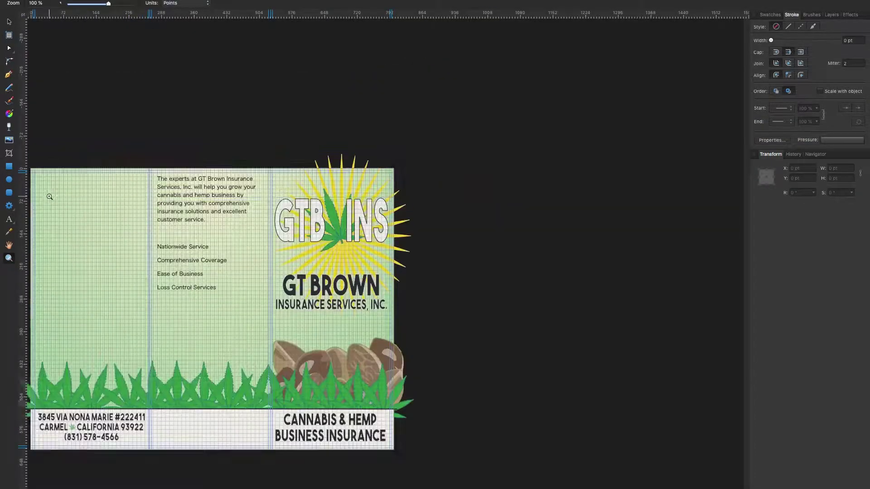
{"action": "key", "text": "z"}
{"action": "left_click", "coordinate": [248, 217]}
{"action": "key", "text": "t"}
{"action": "left_click", "coordinate": [152, 220]}
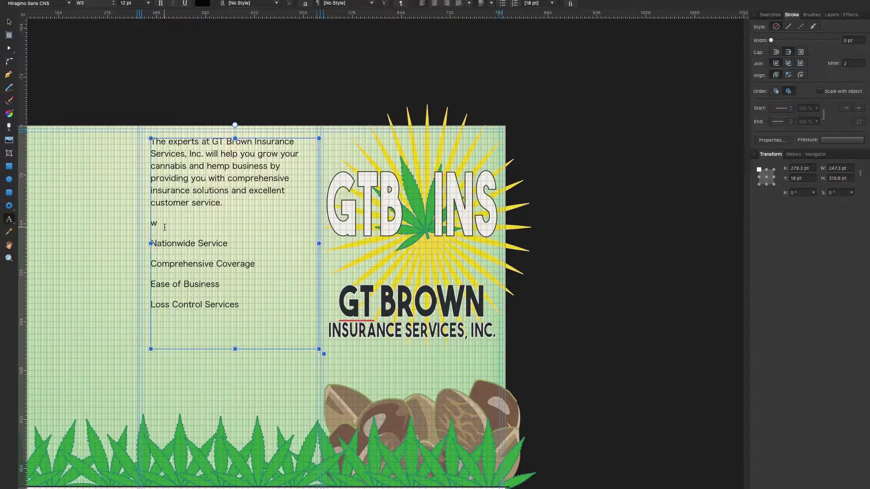
{"action": "left_click_drag", "start_coordinate": [162, 253], "coordinate": [173, 326]}
{"action": "key", "text": "Tab"}
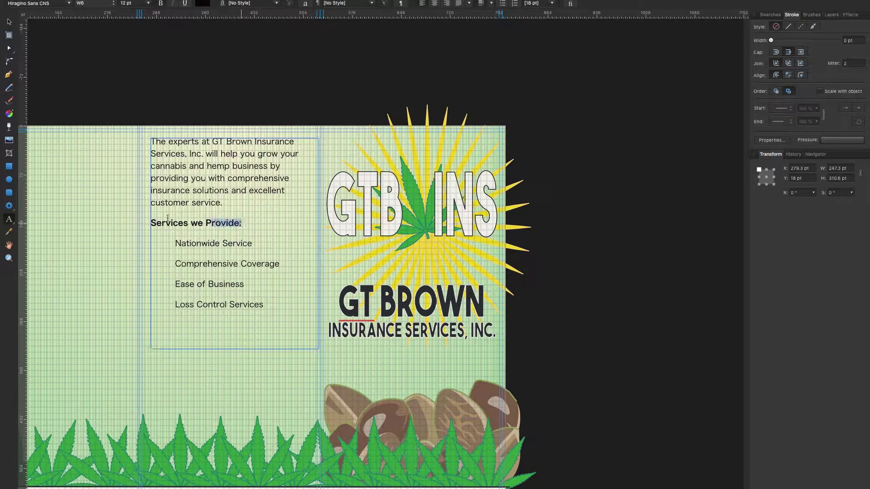
Set the intro text to 15 pt and justify the paragraph.
{"action": "left_click", "coordinate": [147, 3]}
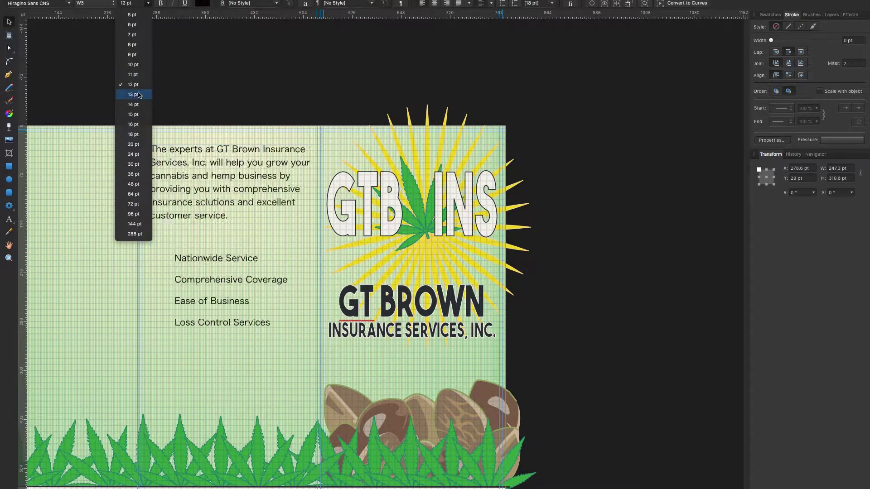
{"action": "left_click", "coordinate": [137, 116]}
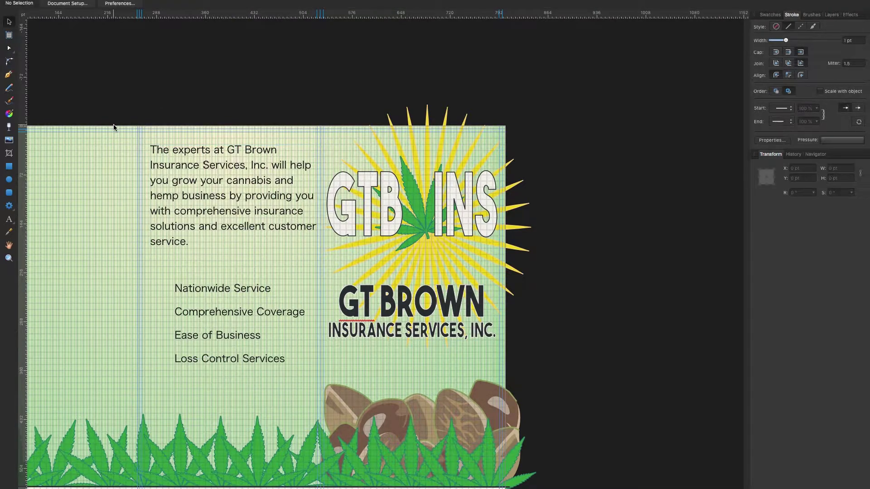
{"action": "key", "text": "super+equal"}
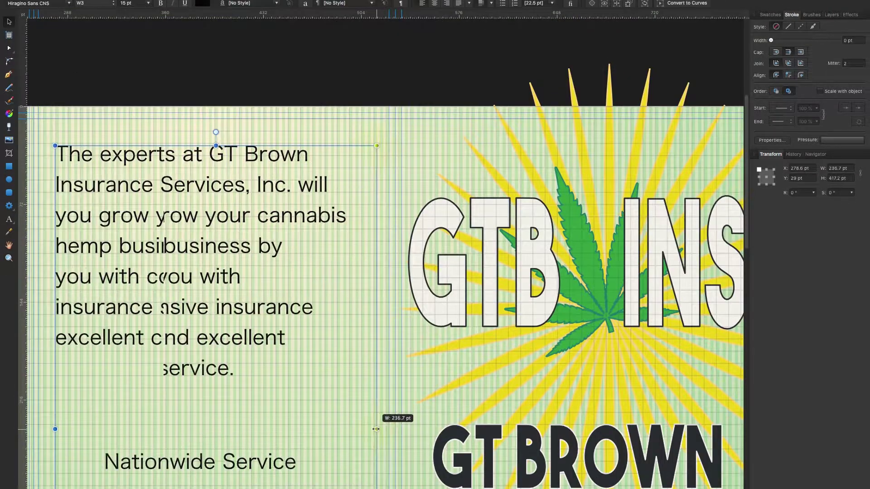
{"action": "left_click", "coordinate": [459, 4]}
{"action": "left_click", "coordinate": [266, 81]}
{"action": "key", "text": "z"}
{"action": "key", "text": "super+1"}
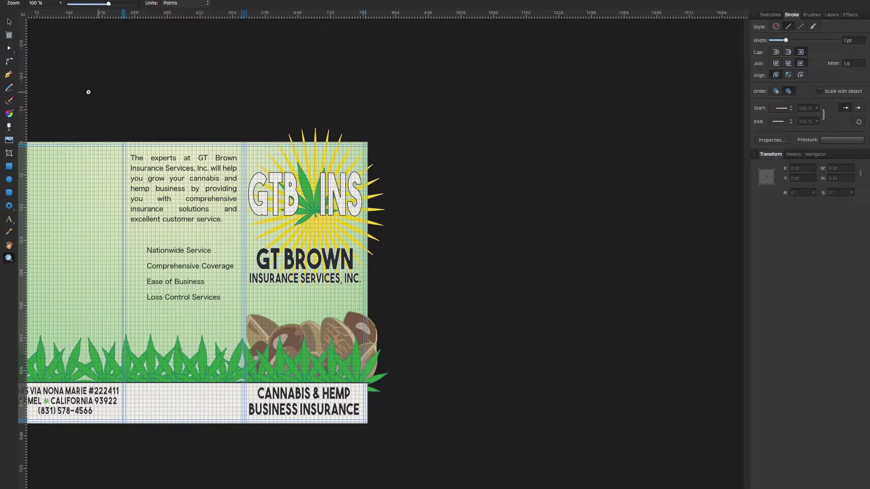
Start a new list line below Nationwide Service for Competitive Pricing.
{"action": "key", "text": "t"}
{"action": "left_click", "coordinate": [225, 258]}
{"action": "key", "text": "Return"}
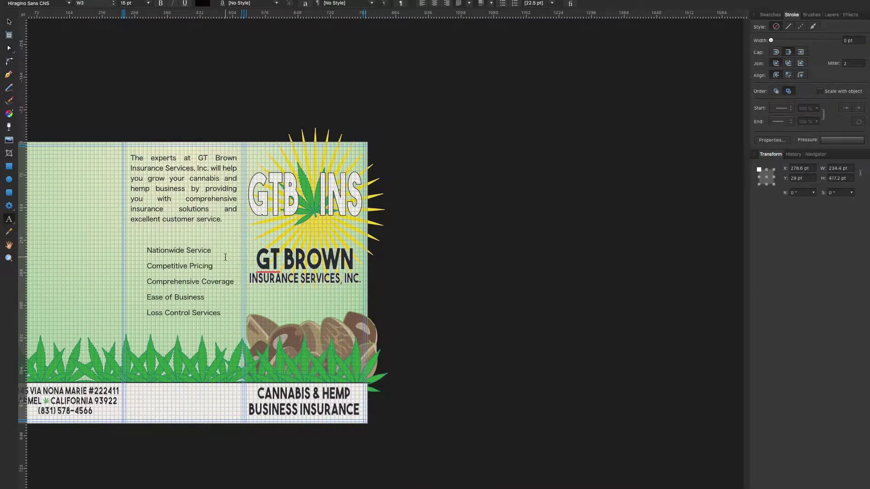
{"action": "key", "text": "Escape"}
Copy the logo's leaf, shrink it beside Nationwide Service, and duplicate it beside the other services.
{"action": "left_click_drag", "start_coordinate": [313, 211], "coordinate": [133, 260]}
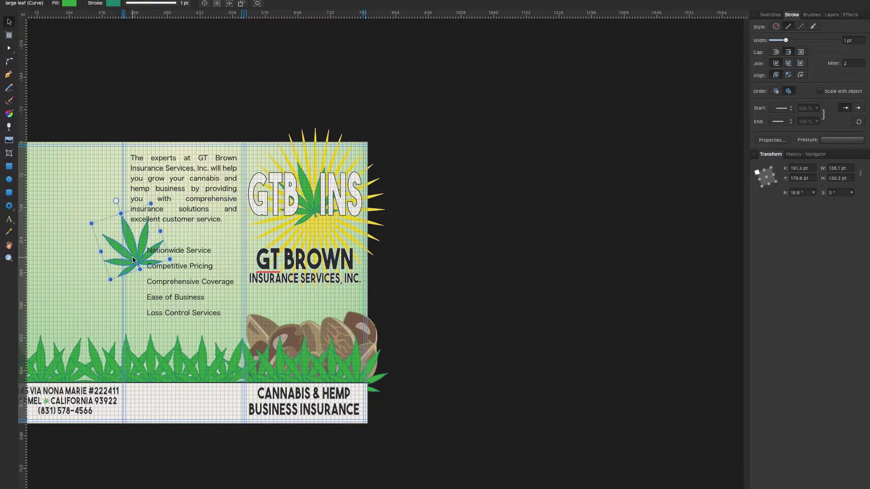
{"action": "left_click_drag", "start_coordinate": [148, 223], "coordinate": [145, 256]}
{"action": "scroll", "coordinate": [431, 144], "scroll_direction": "up", "scroll_amount": 5}
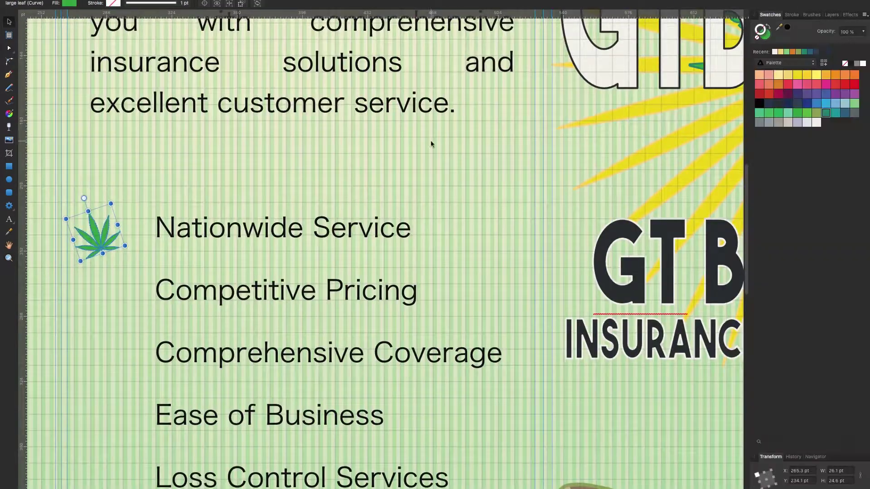
{"action": "left_click", "coordinate": [832, 14]}
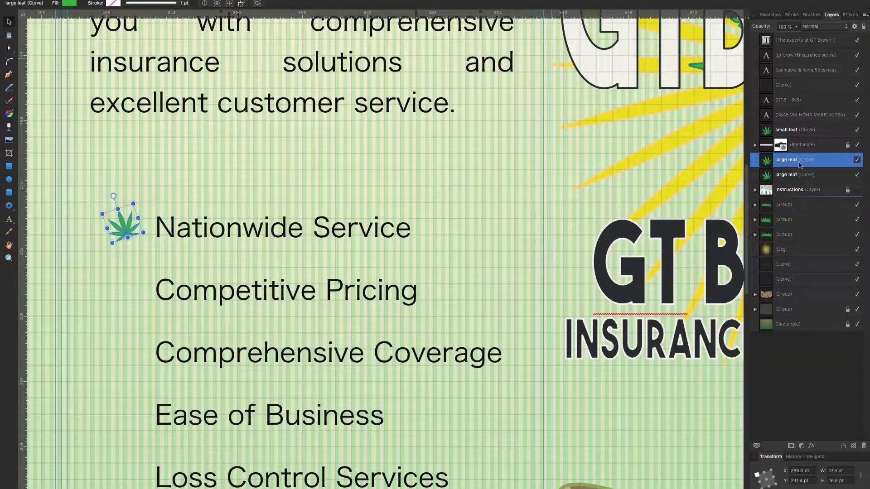
{"action": "left_click_drag", "start_coordinate": [125, 224], "coordinate": [122, 290]}
{"action": "left_click", "coordinate": [66, 209]}
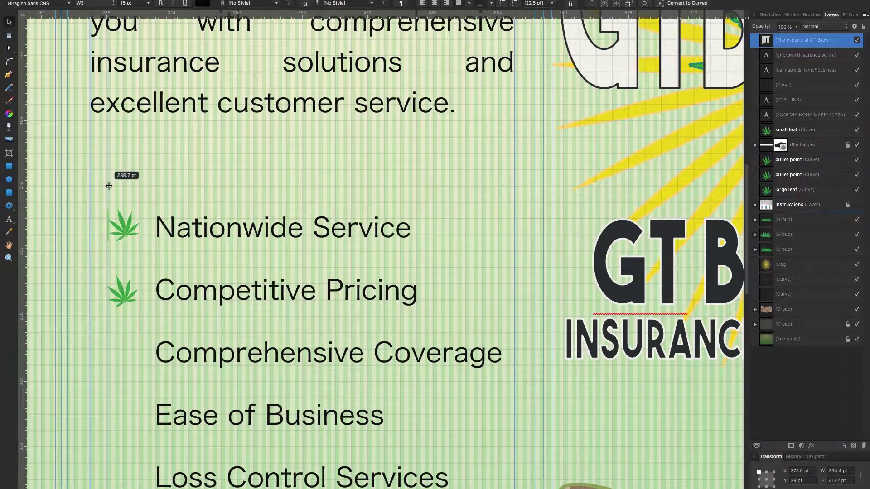
{"action": "scroll", "coordinate": [109, 185], "scroll_direction": "down", "scroll_amount": 3}
{"action": "left_click_drag", "start_coordinate": [122, 200], "coordinate": [133, 325]}
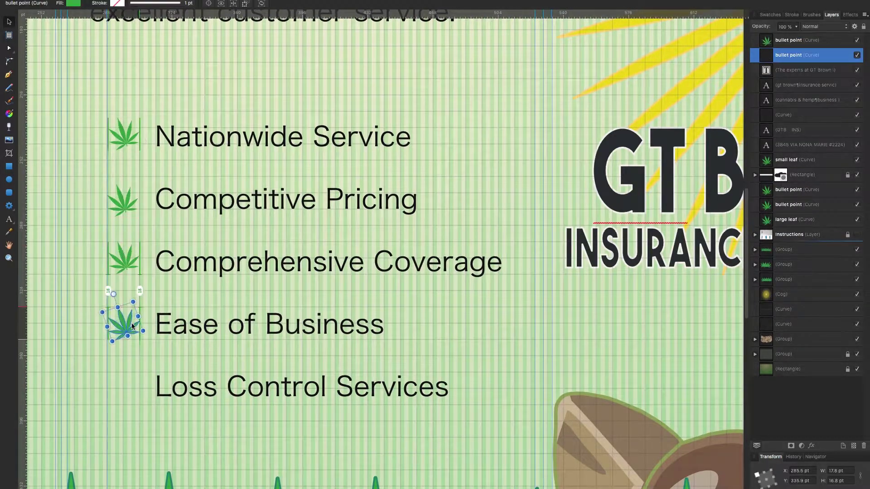
{"action": "scroll", "coordinate": [132, 325], "scroll_direction": "down", "scroll_amount": 2}
{"action": "left_click_drag", "start_coordinate": [122, 81], "coordinate": [122, 331]}
{"action": "left_click", "coordinate": [128, 222]}
{"action": "scroll", "coordinate": [129, 222], "scroll_direction": "up", "scroll_amount": 2}
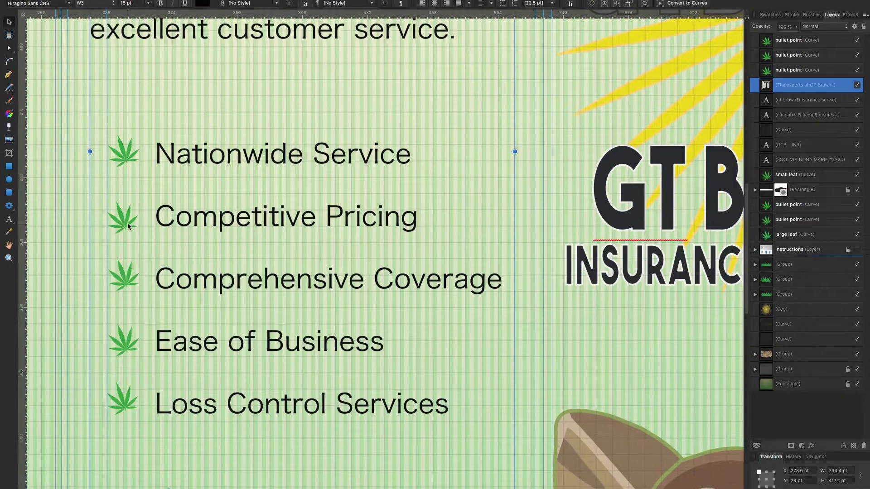
{"action": "left_click_drag", "start_coordinate": [128, 222], "coordinate": [129, 216]}
Group the address text with its small leaf and move the block to the middle panel.
{"action": "left_click", "coordinate": [476, 215]}
{"action": "left_click", "coordinate": [791, 219]}
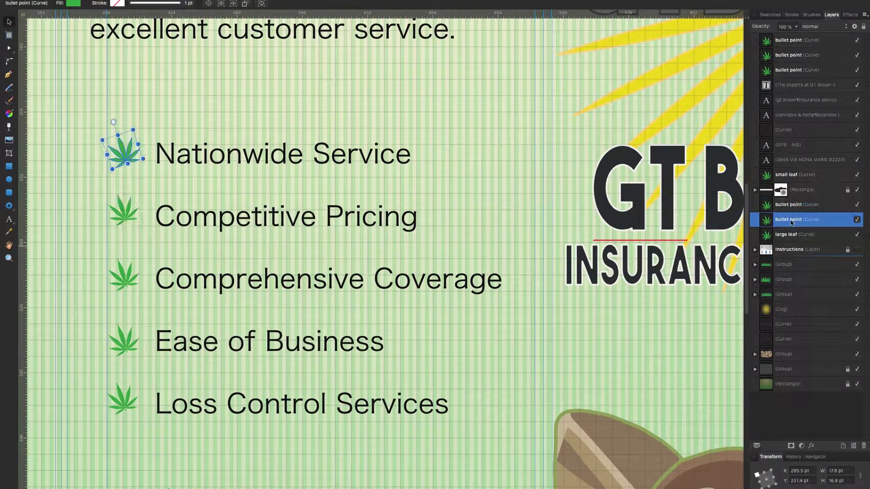
{"action": "scroll", "coordinate": [87, 186], "scroll_direction": "down", "scroll_amount": 3}
{"action": "scroll", "coordinate": [290, 254], "scroll_direction": "down", "scroll_amount": 5}
{"action": "key", "text": "ctrl+shift+z"}
{"action": "key", "text": "ctrl+z"}
{"action": "key", "text": "ctrl+z"}
{"action": "key", "text": "ctrl+shift+z"}
{"action": "key", "text": "ctrl+shift+z"}
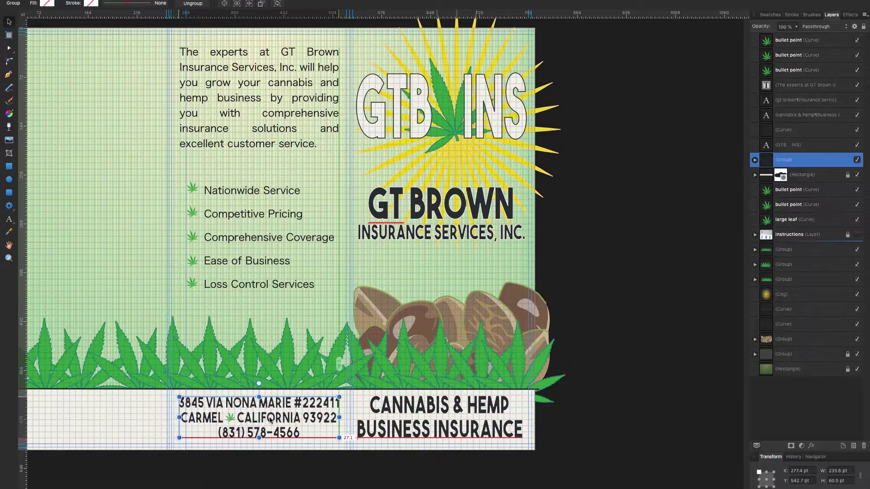
{"action": "key", "text": "ctrl+d"}
Bold the service names, including Nationwide Service, Comprehensive Coverage, Ease of Business and Loss Control Services.
{"action": "scroll", "coordinate": [272, 254], "scroll_direction": "up", "scroll_amount": 3}
{"action": "key", "text": "t"}
{"action": "left_click_drag", "start_coordinate": [248, 240], "coordinate": [301, 239]}
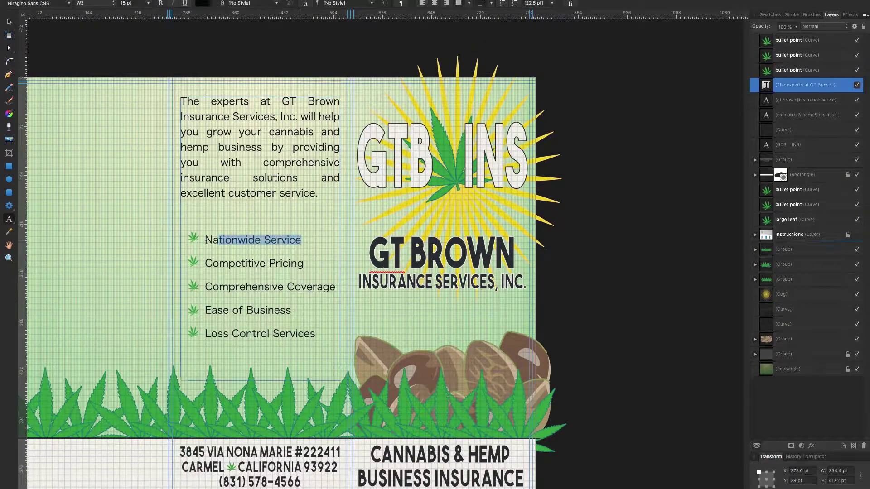
{"action": "key", "text": "ctrl+b"}
{"action": "left_click_drag", "start_coordinate": [335, 289], "coordinate": [291, 310]}
{"action": "left_click", "coordinate": [148, 3]}
{"action": "key", "text": "ctrl+b"}
{"action": "key", "text": "Escape"}
{"action": "key", "text": "ctrl+d"}
{"action": "scroll", "coordinate": [85, 58], "scroll_direction": "down", "scroll_amount": 1}
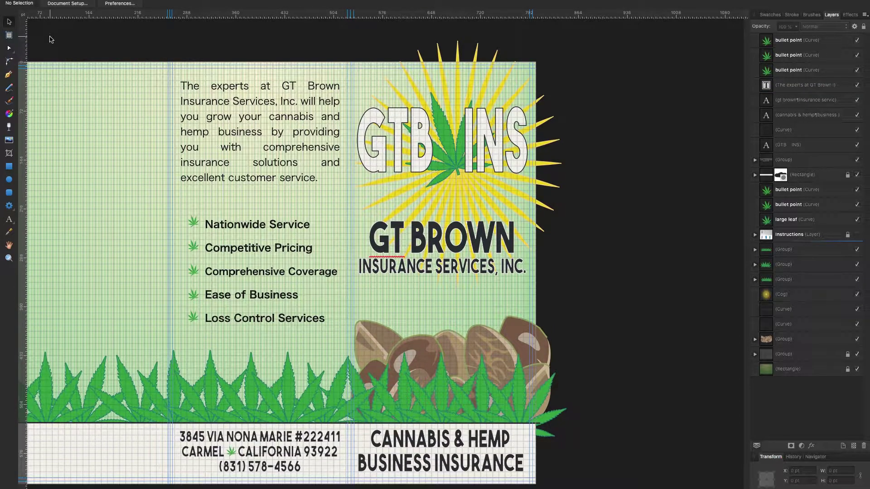
Add 'you need along wit' after 'solutions' in the intro text.
{"action": "left_click", "coordinate": [255, 155]}
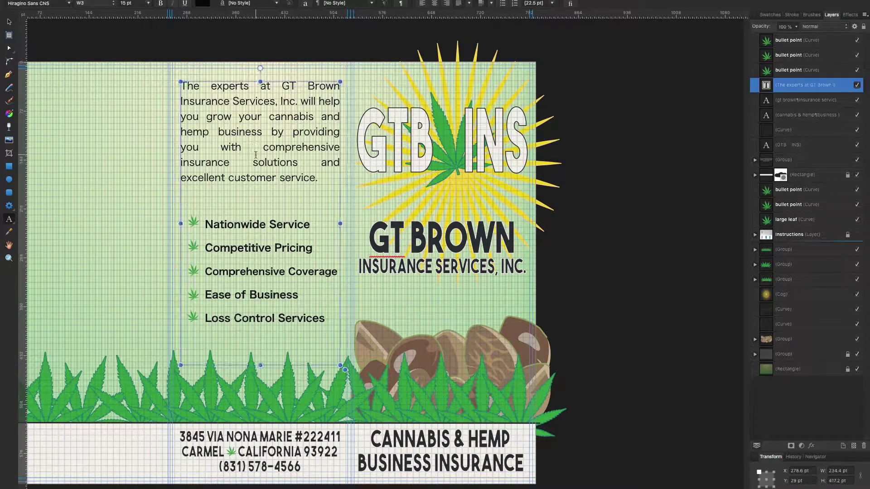
{"action": "left_click", "coordinate": [304, 162]}
{"action": "type", "text": "you need along wit"}
{"action": "key", "text": "Escape"}
{"action": "key", "text": "ctrl+d"}
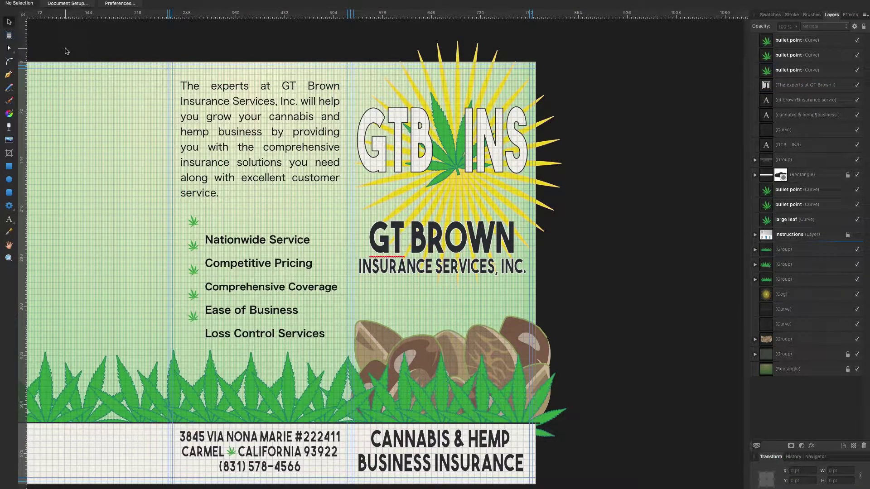
Group the five leaf bullets and move the group down to match the service lines.
{"action": "left_click", "coordinate": [194, 223]}
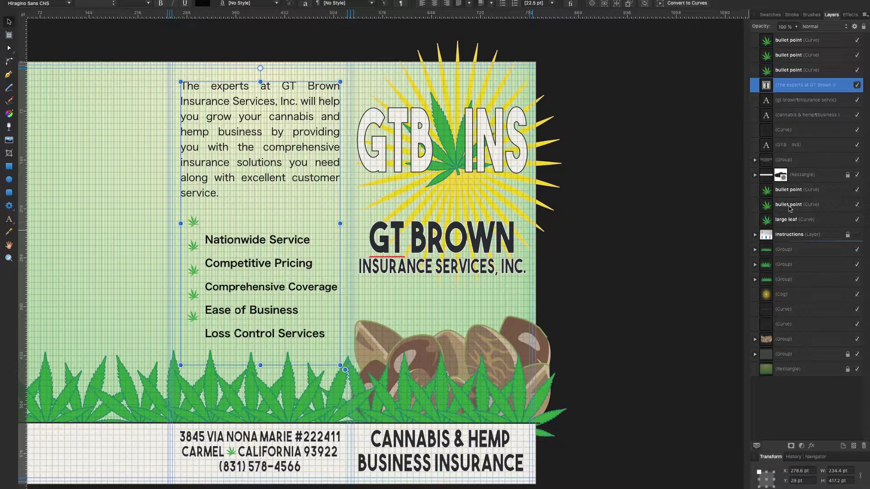
{"action": "left_click", "coordinate": [193, 246], "text": "shift"}
{"action": "left_click", "coordinate": [193, 270], "text": "shift"}
{"action": "left_click", "coordinate": [193, 295], "text": "shift"}
{"action": "left_click", "coordinate": [194, 317], "text": "shift"}
{"action": "key", "text": "ctrl+g"}
{"action": "left_click_drag", "start_coordinate": [190, 274], "coordinate": [191, 291]}
{"action": "left_click", "coordinate": [85, 282]}
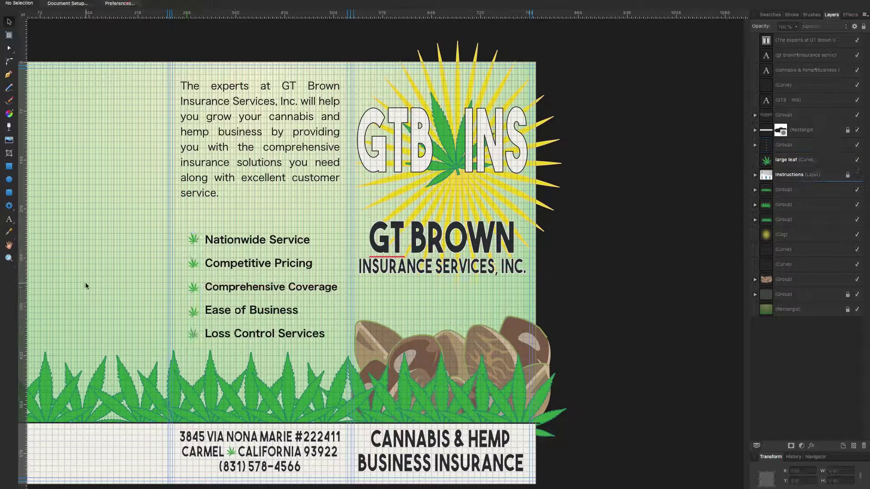
Rename the bullet group to 'bullet points' and nudge it slightly down.
{"action": "scroll", "coordinate": [165, 288], "scroll_direction": "up", "scroll_amount": 3}
{"action": "left_click", "coordinate": [195, 263]}
{"action": "double_click", "coordinate": [784, 144]}
{"action": "type", "text": "bullet points"}
{"action": "key", "text": "Return"}
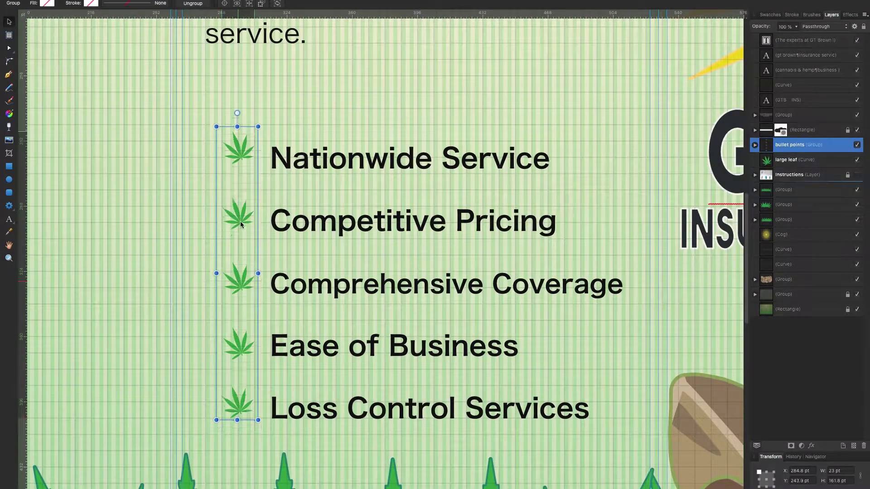
{"action": "key", "text": "Down"}
{"action": "key", "text": "Down"}
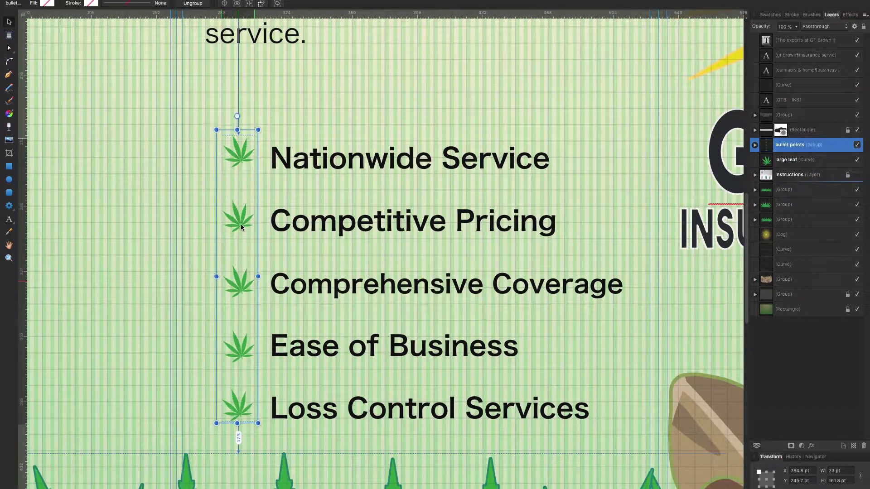
Ungroup the bullets and nudge the Comprehensive Coverage, Ease of Business and Loss Control leaves into even spacing.
{"action": "right_click", "coordinate": [140, 136]}
{"action": "left_click", "coordinate": [172, 7]}
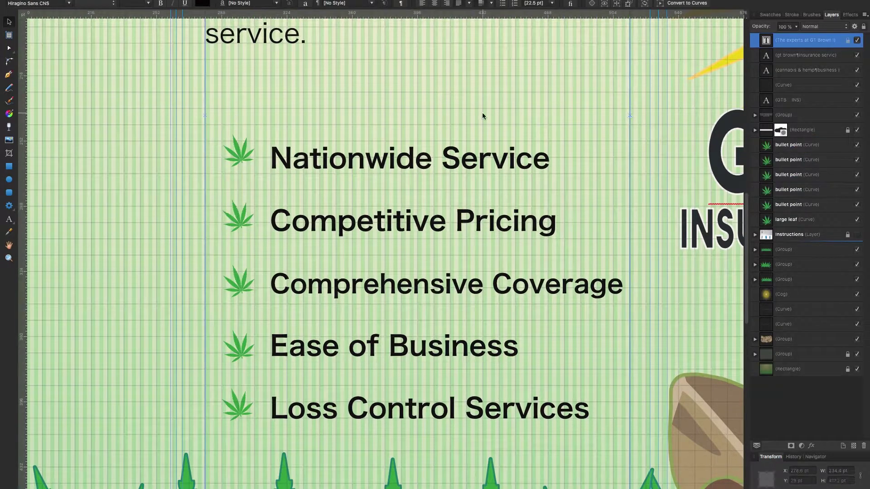
{"action": "left_click", "coordinate": [243, 163]}
{"action": "left_click", "coordinate": [240, 219]}
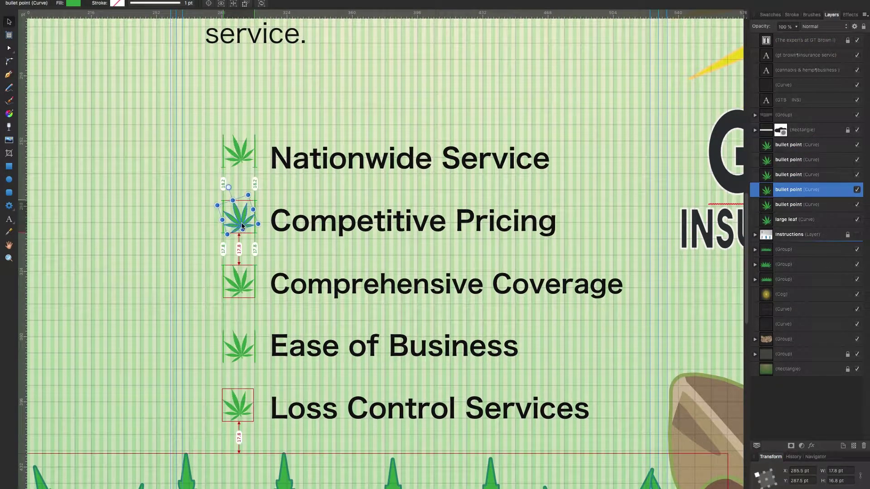
{"action": "left_click", "coordinate": [244, 281]}
{"action": "left_click_drag", "start_coordinate": [244, 281], "coordinate": [244, 279]}
{"action": "left_click_drag", "start_coordinate": [240, 347], "coordinate": [241, 352]}
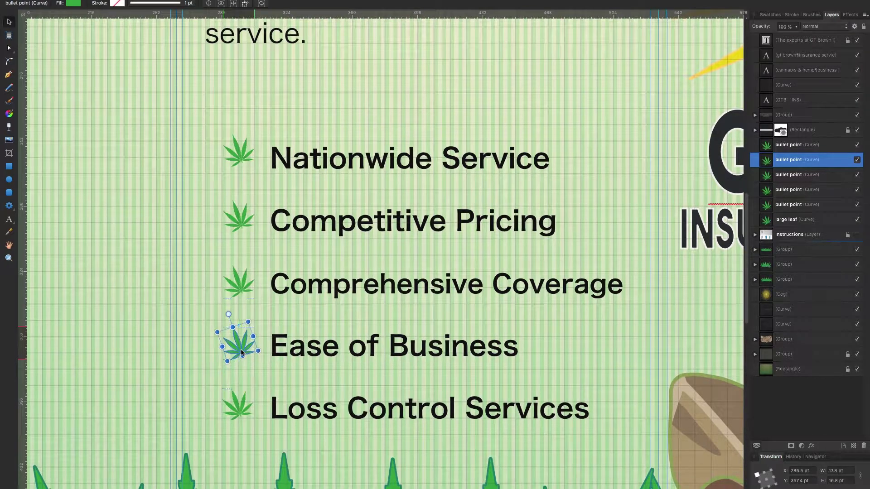
{"action": "left_click_drag", "start_coordinate": [239, 404], "coordinate": [239, 409]}
{"action": "left_click", "coordinate": [281, 417]}
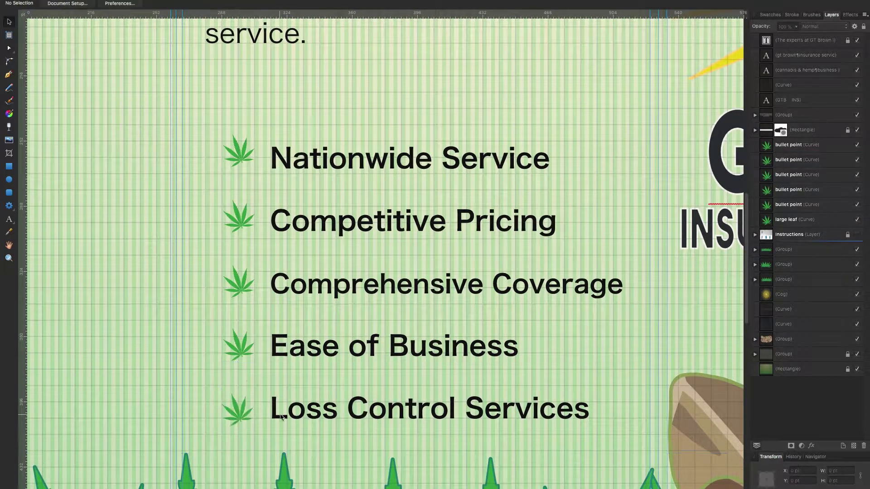
{"action": "key", "text": "super+0"}
Fine-tune the Nationwide Service and Comprehensive Coverage leaves using a horizontal guide at 338.6 pt.
{"action": "left_click", "coordinate": [234, 264]}
{"action": "left_click", "coordinate": [234, 241]}
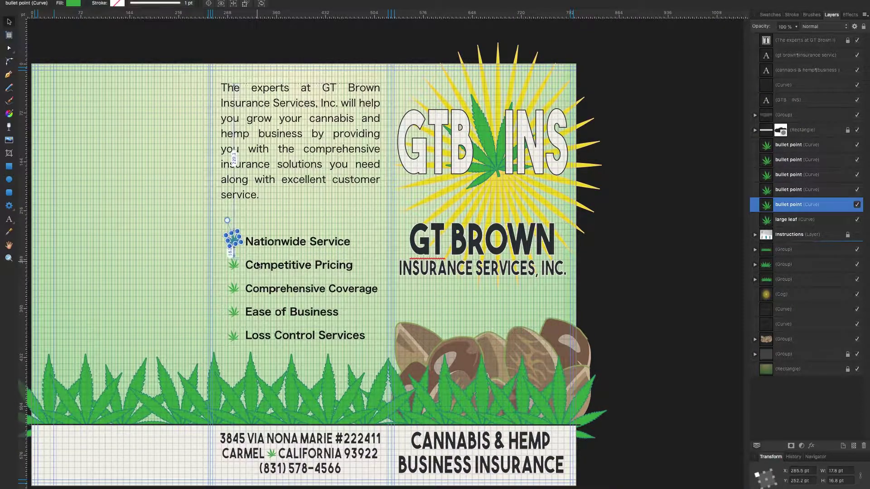
{"action": "scroll", "coordinate": [233, 244], "scroll_direction": "up", "scroll_amount": 10}
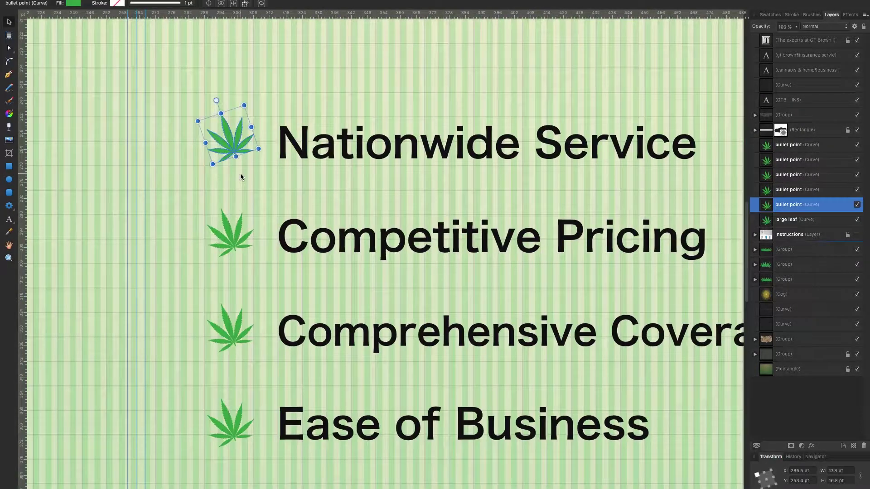
{"action": "left_click_drag", "start_coordinate": [236, 146], "coordinate": [235, 156]}
{"action": "left_click", "coordinate": [234, 238]}
{"action": "left_click_drag", "start_coordinate": [299, 14], "coordinate": [293, 345]}
{"action": "left_click", "coordinate": [231, 328]}
{"action": "left_click_drag", "start_coordinate": [231, 329], "coordinate": [231, 331]}
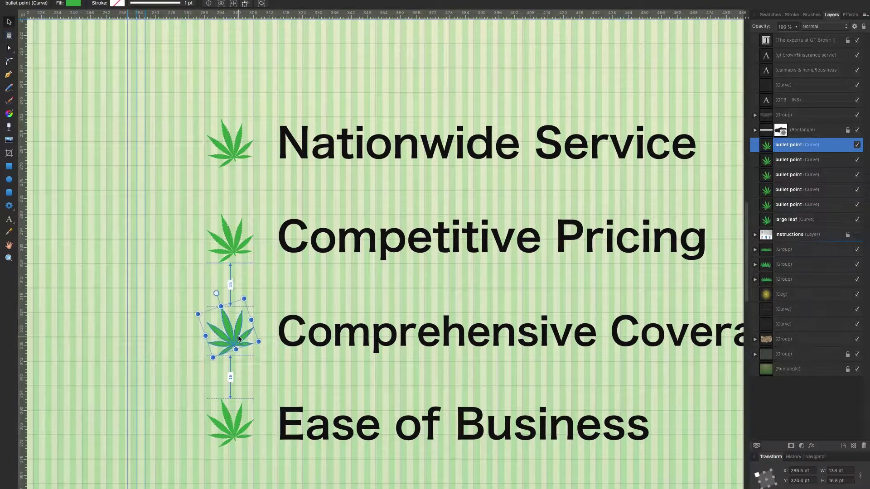
{"action": "left_click", "coordinate": [235, 426]}
{"action": "key", "text": "z"}
{"action": "key", "text": "v"}
{"action": "key", "text": "z"}
{"action": "left_click", "coordinate": [139, 273], "text": "alt"}
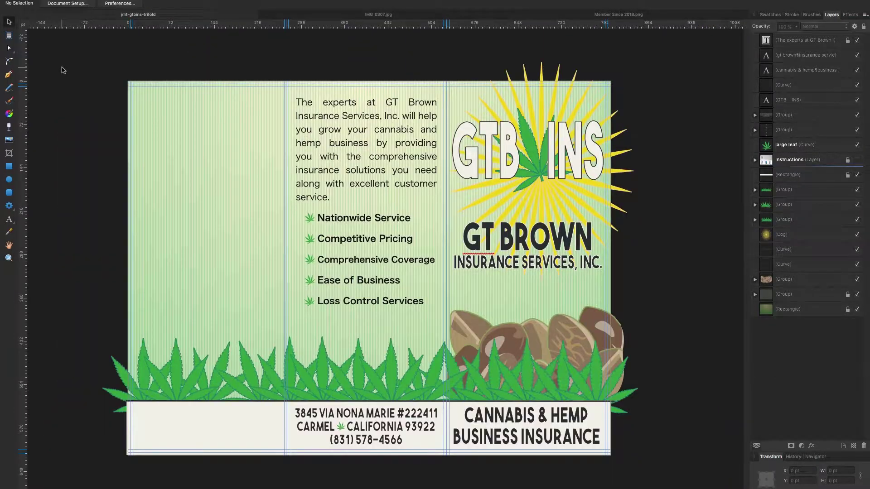
Move the GT BROWN company name text up and set it to 12 pt.
{"action": "left_click", "coordinate": [528, 240]}
{"action": "left_click_drag", "start_coordinate": [528, 240], "coordinate": [528, 199]}
{"action": "key", "text": "t"}
{"action": "key", "text": "ctrl+a"}
{"action": "left_click", "coordinate": [148, 4]}
{"action": "left_click", "coordinate": [133, 84]}
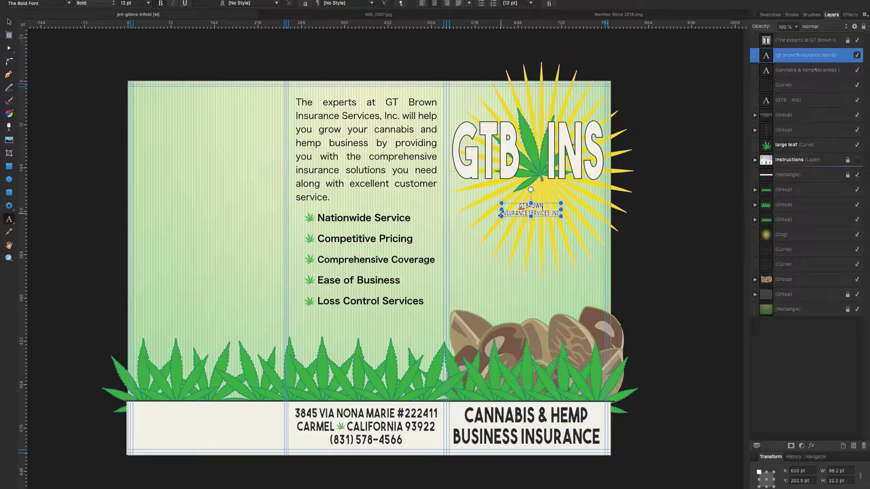
{"action": "key", "text": "ctrl+plus"}
{"action": "key", "text": "ctrl+plus"}
{"action": "key", "text": "Escape"}
Join GT BROWN INSURANCE SERVICES, INC. onto one 18 pt line and widen its frame.
{"action": "double_click", "coordinate": [446, 199]}
{"action": "key", "text": "BackSpace"}
{"action": "key", "text": "ctrl+a"}
{"action": "left_click", "coordinate": [148, 4]}
{"action": "left_click", "coordinate": [131, 104]}
{"action": "left_click_drag", "start_coordinate": [359, 132], "coordinate": [358, 118]}
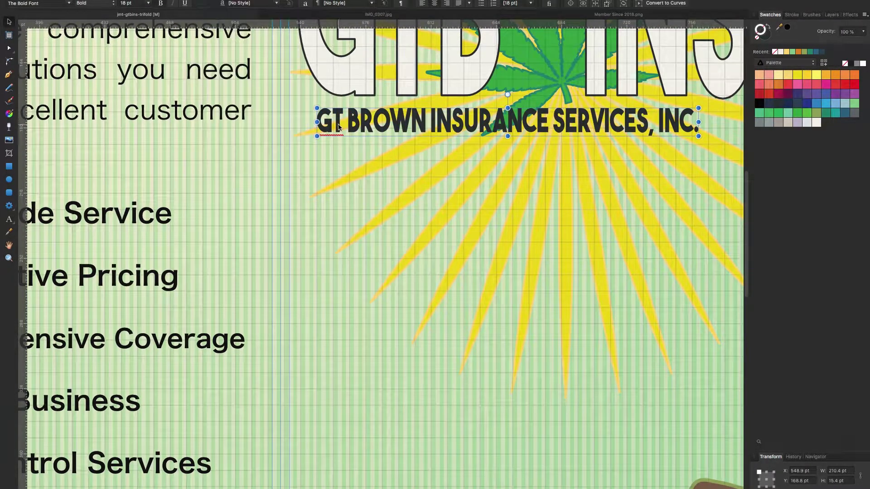
{"action": "scroll", "coordinate": [334, 246], "scroll_direction": "right", "scroll_amount": 5}
{"action": "scroll", "coordinate": [334, 247], "scroll_direction": "up", "scroll_amount": 1}
{"action": "left_click_drag", "start_coordinate": [488, 163], "coordinate": [531, 162]}
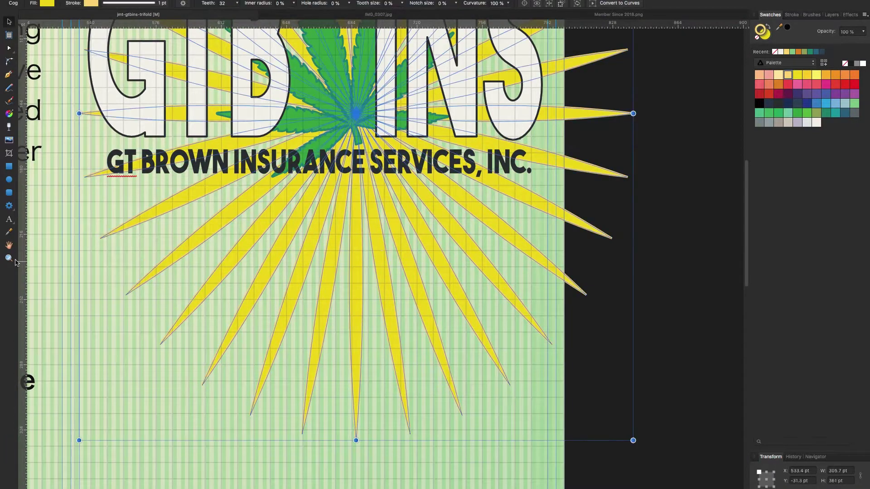
{"action": "key", "text": "ctrl+minus"}
Add a 36 pt 'PACIFIC CANNABIS INSURANCE SERVICES' heading and place it under GT BROWN.
{"action": "key", "text": "t"}
{"action": "left_click", "coordinate": [160, 299]}
{"action": "type", "text": "PACIFIC CANNABIS INSURANCE SERVICES"}
{"action": "key", "text": "Escape"}
{"action": "left_click", "coordinate": [163, 299]}
{"action": "key", "text": "Return"}
{"action": "left_click", "coordinate": [148, 3]}
{"action": "left_click", "coordinate": [136, 154]}
{"action": "key", "text": "Escape"}
{"action": "key", "text": "v"}
{"action": "left_click_drag", "start_coordinate": [204, 312], "coordinate": [262, 200]}
{"action": "left_click_drag", "start_coordinate": [141, 207], "coordinate": [146, 207]}
{"action": "key", "text": "Escape"}
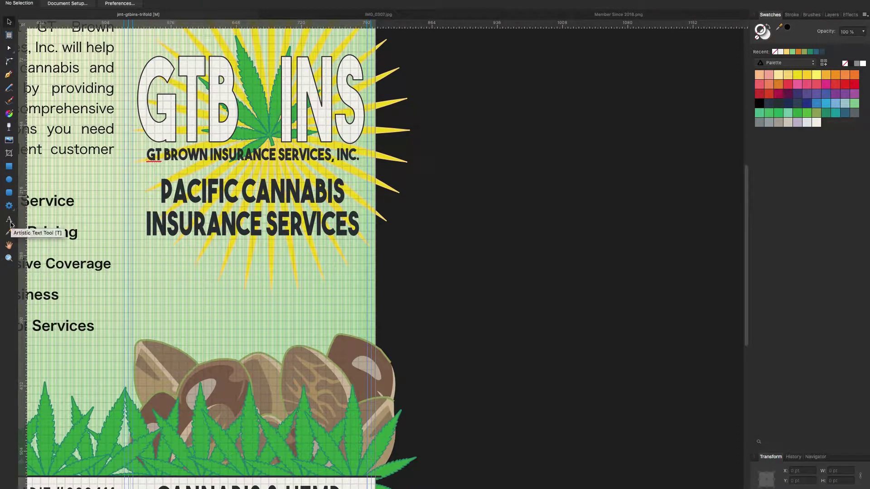
Try an 8 pt 'A GT BROWN COMPANY' artistic text line, then undo it.
{"action": "left_click", "coordinate": [7, 224]}
{"action": "scroll", "coordinate": [103, 230], "scroll_direction": "down", "scroll_amount": 5}
{"action": "scroll", "coordinate": [102, 230], "scroll_direction": "up", "scroll_amount": 3}
{"action": "left_click", "coordinate": [200, 216]}
{"action": "type", "text": "A GT BROWN COMPANY"}
{"action": "left_click", "coordinate": [148, 3]}
{"action": "left_click", "coordinate": [132, 44]}
{"action": "left_click_drag", "start_coordinate": [200, 216], "coordinate": [252, 193]}
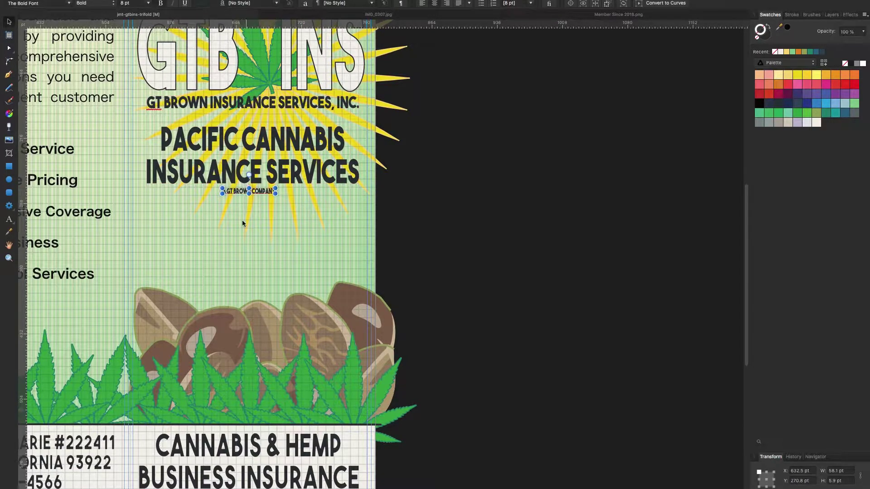
{"action": "scroll", "coordinate": [252, 193], "scroll_direction": "up", "scroll_amount": 5}
{"action": "key", "text": "ctrl+z"}
Undo a trial dark navy outline and give the heading a white outline instead.
{"action": "left_click", "coordinate": [765, 33]}
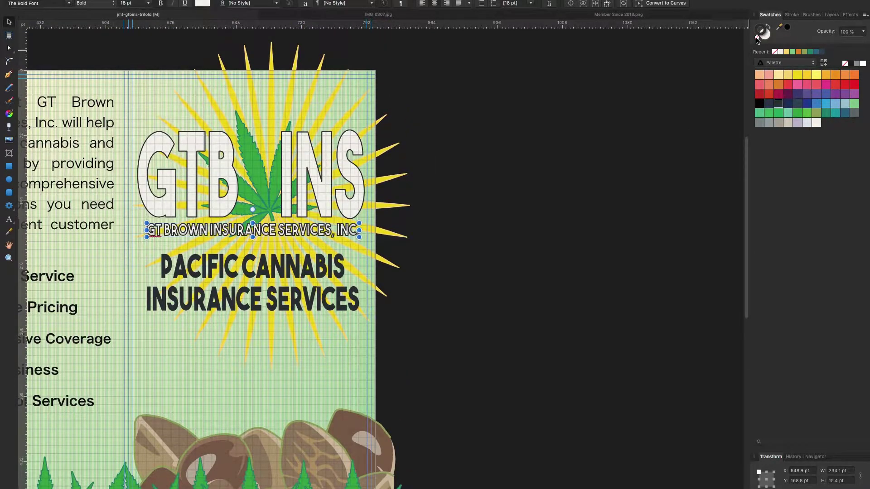
{"action": "left_click", "coordinate": [779, 103]}
{"action": "left_click", "coordinate": [642, 113]}
{"action": "key", "text": "ctrl+z"}
{"action": "key", "text": "ctrl+z"}
{"action": "left_click", "coordinate": [624, 94]}
{"action": "scroll", "coordinate": [561, 115], "scroll_direction": "down", "scroll_amount": 4}
{"action": "scroll", "coordinate": [562, 115], "scroll_direction": "up", "scroll_amount": 3}
{"action": "key", "text": "ctrl+z"}
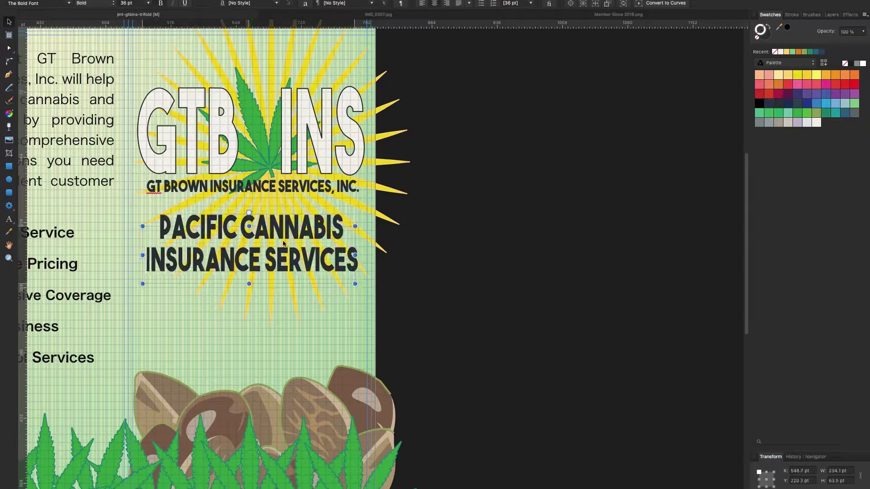
{"action": "key", "text": "ctrl+z"}
{"action": "left_click", "coordinate": [817, 122]}
{"action": "left_click", "coordinate": [652, 92]}
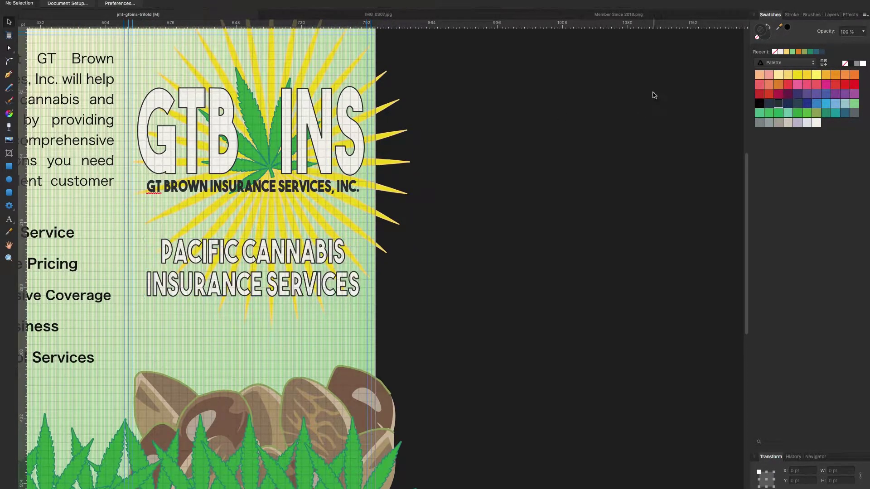
Move CANNABIS & HEMP BUSINESS INSURANCE under the heading and set it to 24 pt.
{"action": "scroll", "coordinate": [557, 97], "scroll_direction": "down", "scroll_amount": 3}
{"action": "scroll", "coordinate": [557, 97], "scroll_direction": "up", "scroll_amount": 2}
{"action": "scroll", "coordinate": [559, 98], "scroll_direction": "down", "scroll_amount": 4}
{"action": "left_click_drag", "start_coordinate": [248, 449], "coordinate": [249, 230]}
{"action": "left_click", "coordinate": [148, 3]}
{"action": "left_click", "coordinate": [135, 156]}
Drag the address block across so it snaps centred on the page.
{"action": "key", "text": "h"}
{"action": "left_click_drag", "start_coordinate": [101, 227], "coordinate": [187, 218]}
{"action": "left_click_drag", "start_coordinate": [325, 249], "coordinate": [312, 283]}
{"action": "key", "text": "v"}
{"action": "left_click", "coordinate": [323, 254]}
{"action": "scroll", "coordinate": [317, 272], "scroll_direction": "up", "scroll_amount": 2}
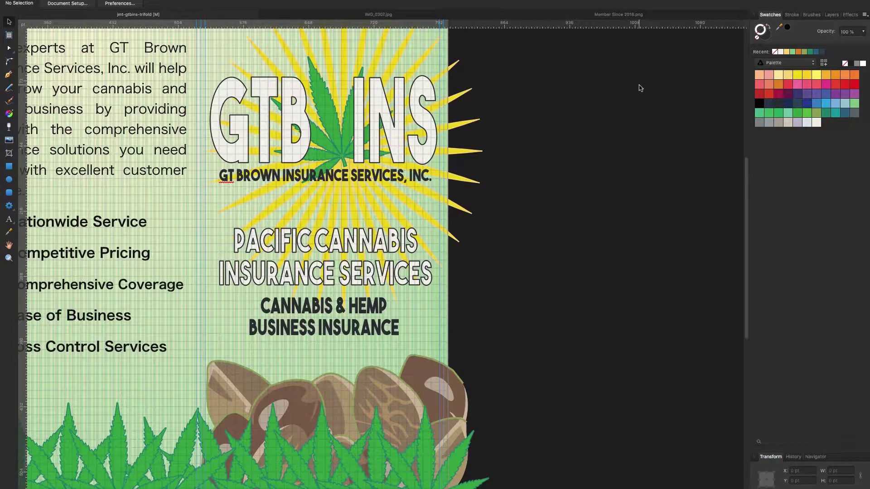
{"action": "scroll", "coordinate": [318, 272], "scroll_direction": "down", "scroll_amount": 3}
{"action": "left_click_drag", "start_coordinate": [137, 437], "coordinate": [335, 437]}
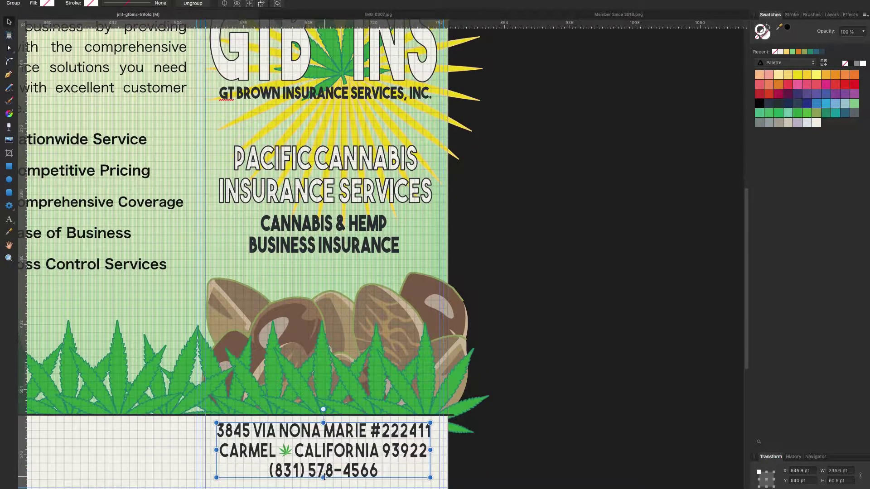
{"action": "left_click", "coordinate": [486, 454]}
Zoom out to the full page and try green on the PACIFIC CANNABIS heading.
{"action": "scroll", "coordinate": [317, 272], "scroll_direction": "up", "scroll_amount": 3}
{"action": "key", "text": "z"}
{"action": "left_click", "coordinate": [281, 283], "text": "alt"}
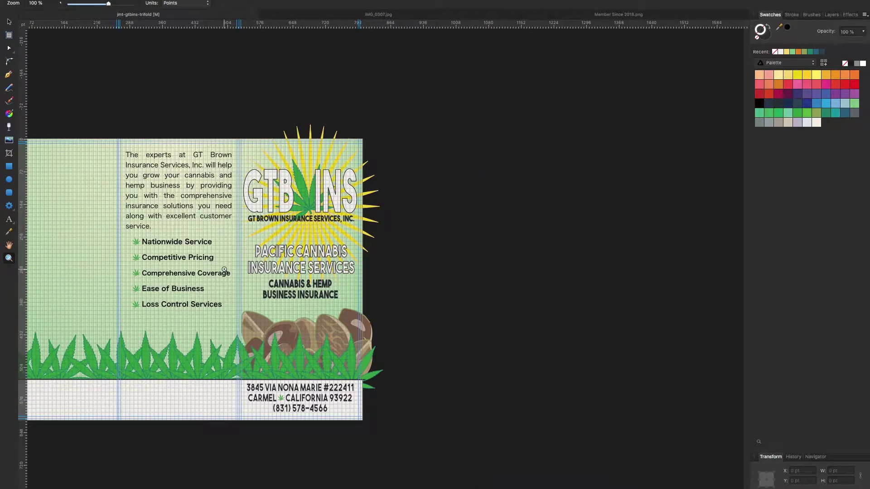
{"action": "left_click", "coordinate": [8, 22]}
{"action": "left_click", "coordinate": [301, 260]}
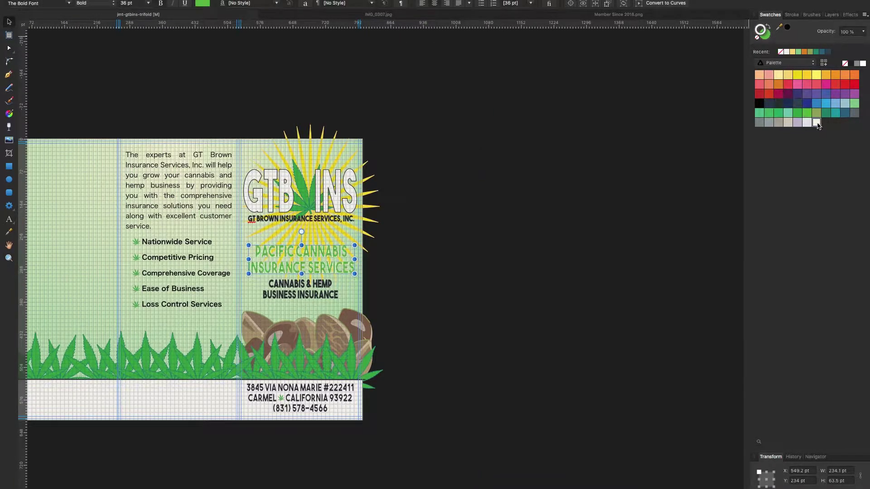
{"action": "left_click", "coordinate": [779, 113]}
Recolour the PACIFIC CANNABIS heading dark navy.
{"action": "key", "text": "h"}
{"action": "scroll", "coordinate": [216, 249], "scroll_direction": "up", "scroll_amount": 5}
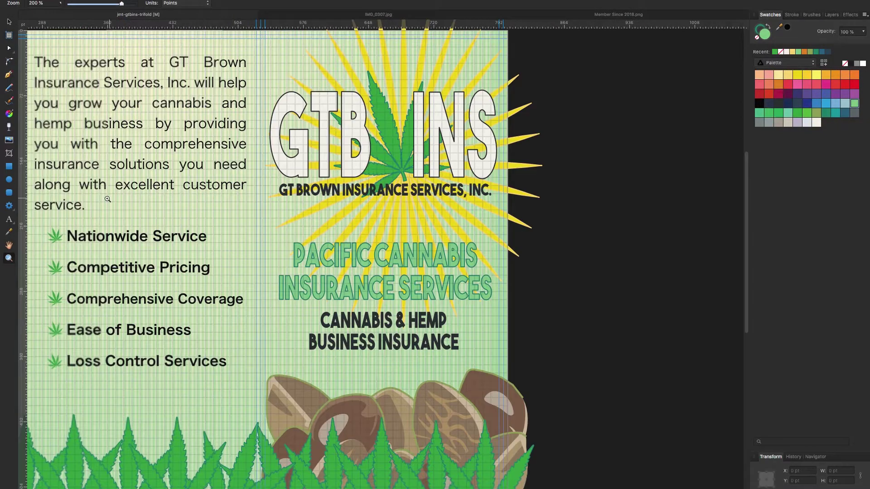
{"action": "scroll", "coordinate": [202, 219], "scroll_direction": "down", "scroll_amount": 2}
{"action": "left_click_drag", "start_coordinate": [217, 272], "coordinate": [177, 237]}
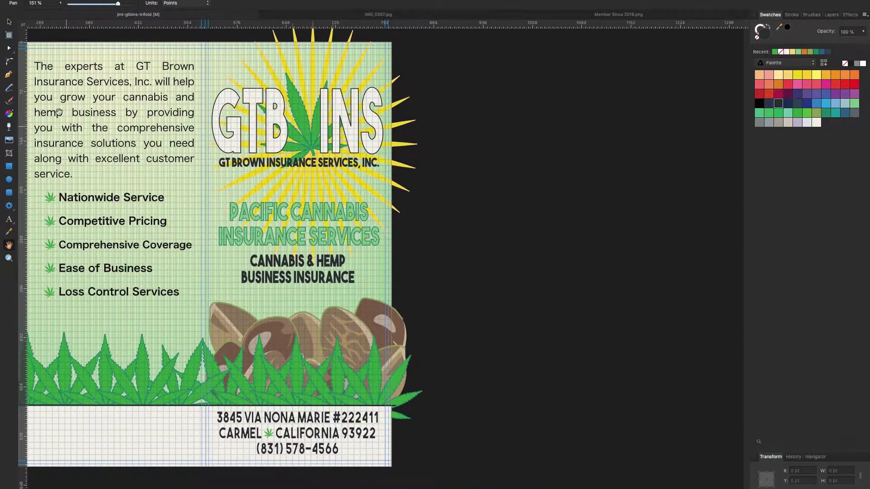
{"action": "key", "text": "v"}
{"action": "left_click", "coordinate": [779, 103]}
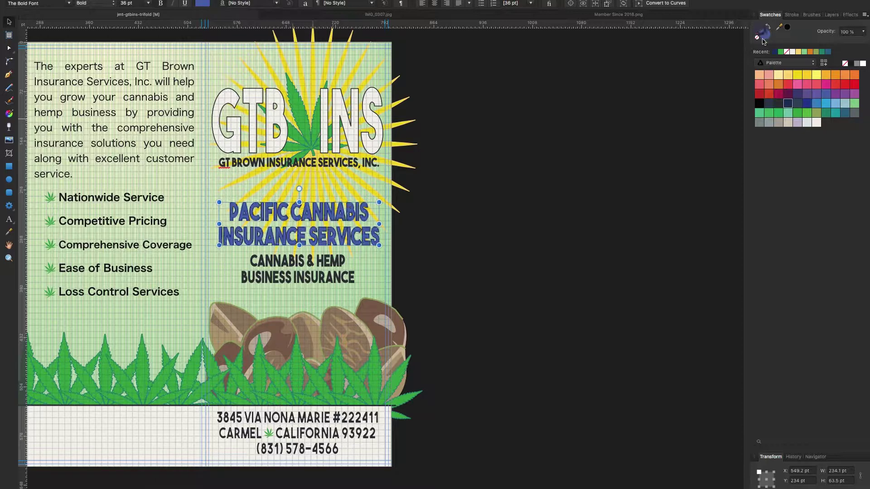
{"action": "left_click", "coordinate": [696, 117]}
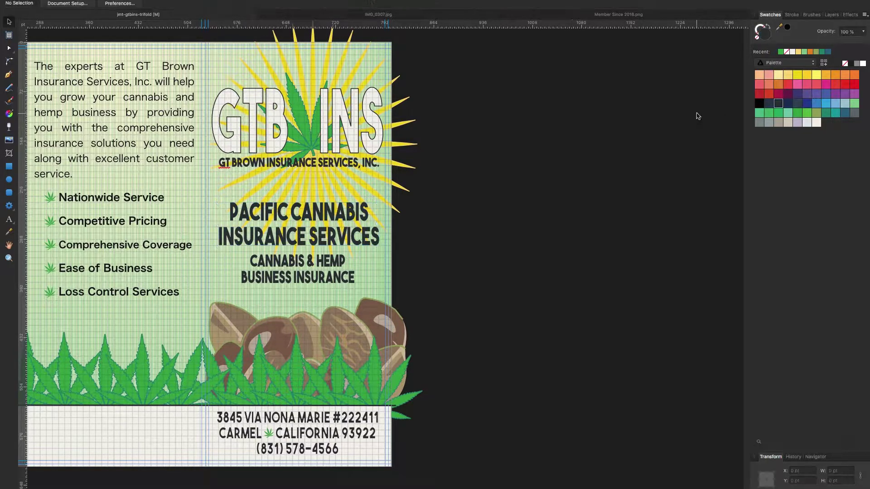
{"action": "scroll", "coordinate": [545, 145], "scroll_direction": "up", "scroll_amount": 1}
Delete the intro's closing customer-service phrase and type an Excellent Customer Service line.
{"action": "scroll", "coordinate": [442, 239], "scroll_direction": "down", "scroll_amount": 3}
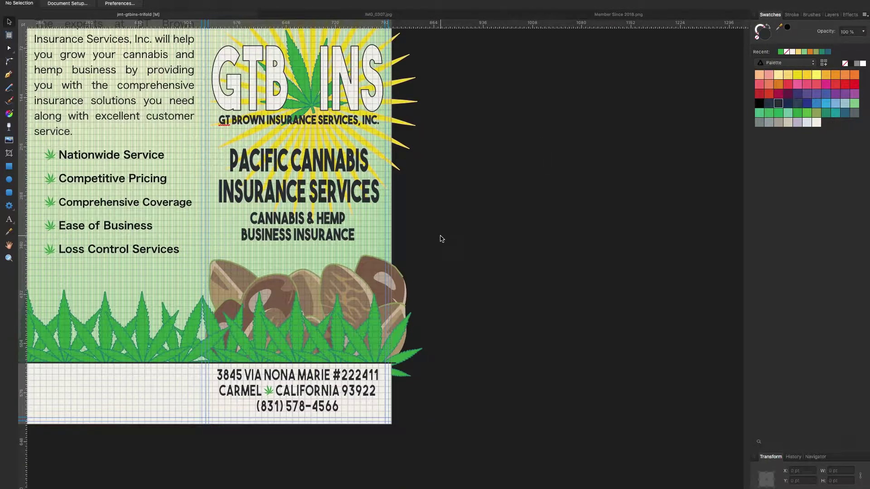
{"action": "scroll", "coordinate": [442, 239], "scroll_direction": "up", "scroll_amount": 3}
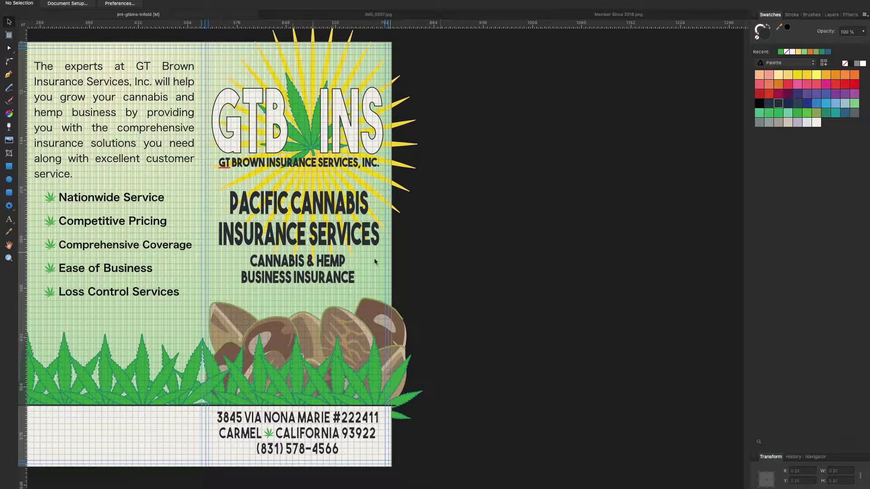
{"action": "scroll", "coordinate": [457, 192], "scroll_direction": "down", "scroll_amount": 2}
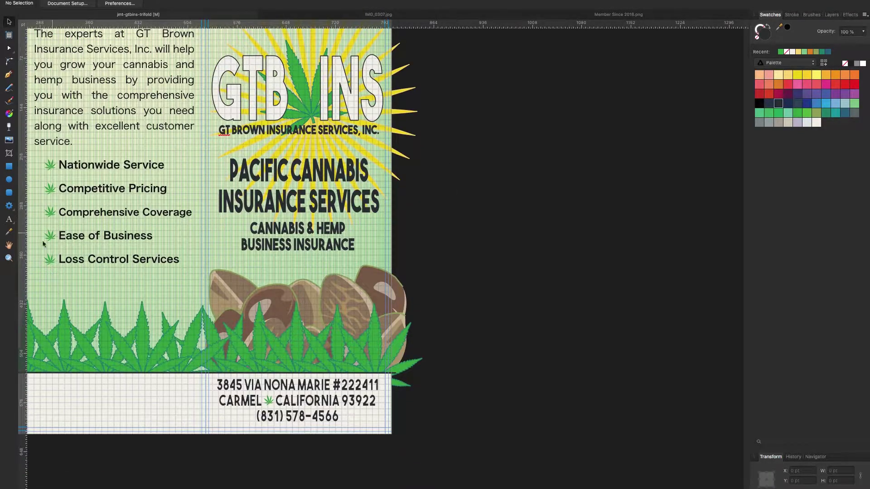
{"action": "key", "text": "t"}
{"action": "scroll", "coordinate": [202, 173], "scroll_direction": "left", "scroll_amount": 5}
{"action": "scroll", "coordinate": [201, 173], "scroll_direction": "up", "scroll_amount": 3}
{"action": "key", "text": "v"}
{"action": "left_click", "coordinate": [831, 14]}
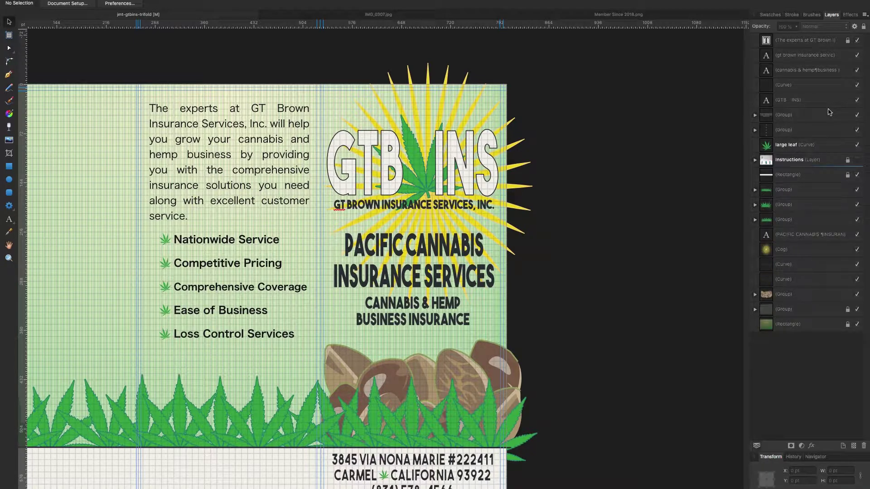
{"action": "left_click", "coordinate": [809, 40]}
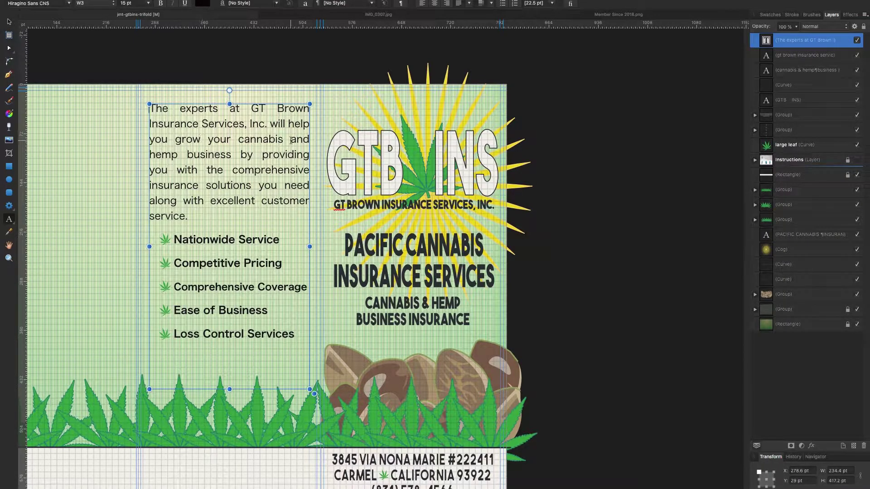
{"action": "left_click_drag", "start_coordinate": [187, 216], "coordinate": [52, 196]}
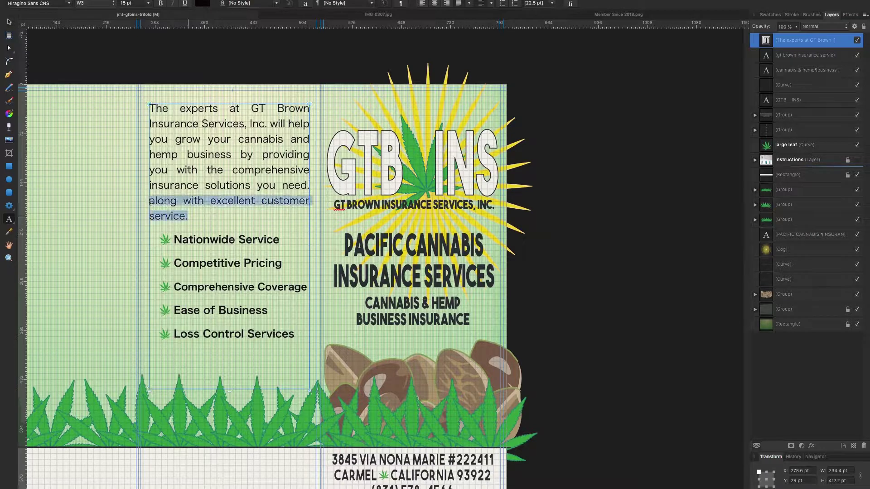
{"action": "key", "text": "BackSpace"}
{"action": "key", "text": "Escape"}
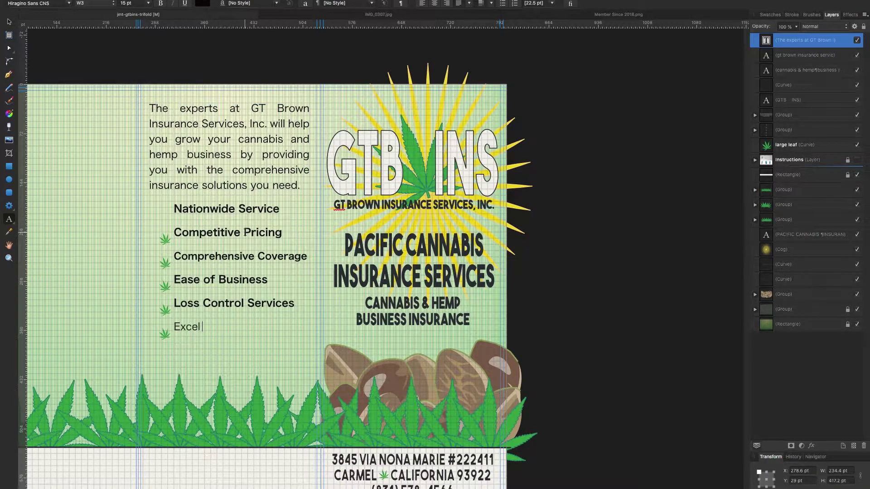
{"action": "type", "text": "vice"}
Make the Excellent Customer Service line 14 pt bold.
{"action": "left_click_drag", "start_coordinate": [186, 342], "coordinate": [152, 324]}
{"action": "left_click", "coordinate": [148, 4]}
{"action": "left_click", "coordinate": [131, 98]}
{"action": "left_click", "coordinate": [161, 3]}
{"action": "key", "text": "Escape"}
Move the Comprehensive Coverage line above Excellent Customer Service.
{"action": "triple_click", "coordinate": [220, 257]}
{"action": "key", "text": "ctrl+c"}
{"action": "key", "text": "BackSpace"}
{"action": "key", "text": "BackSpace"}
{"action": "key", "text": "ctrl+v"}
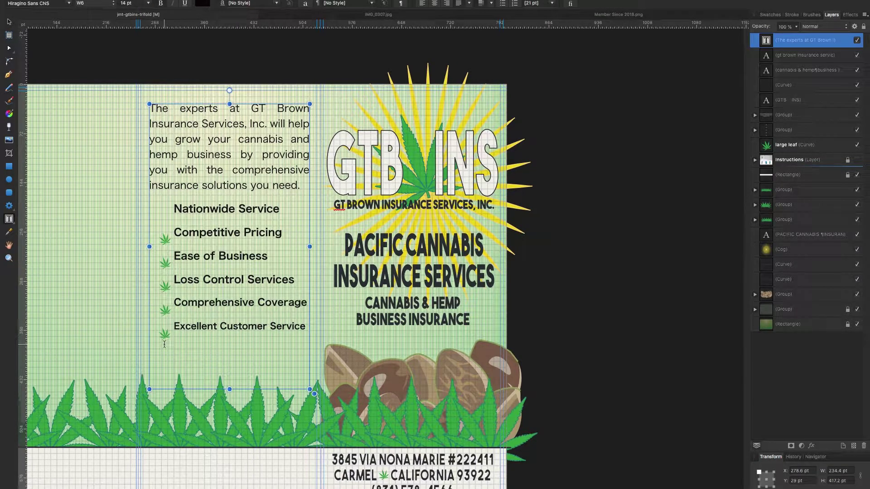
{"action": "key", "text": "Return"}
{"action": "key", "text": "BackSpace"}
Centre the intro text vertically in its frame.
{"action": "left_click", "coordinate": [493, 7]}
{"action": "left_click", "coordinate": [458, 23]}
{"action": "left_click", "coordinate": [66, 56]}
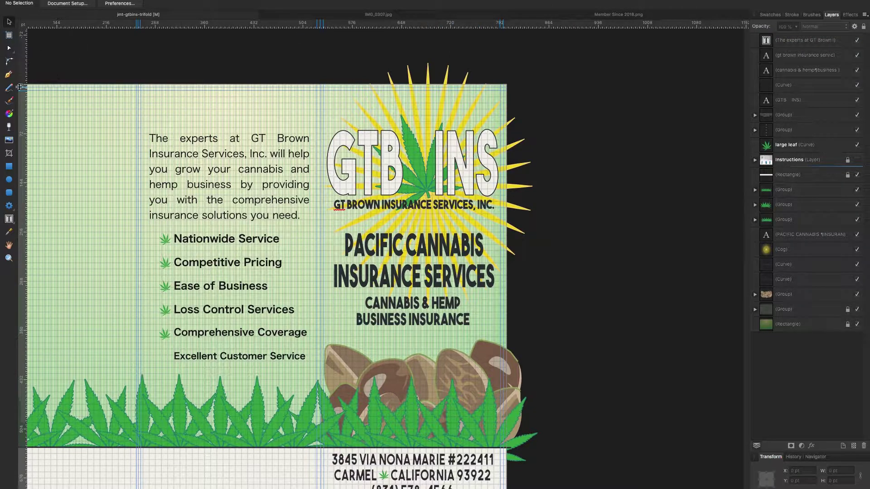
{"action": "left_click", "coordinate": [8, 219]}
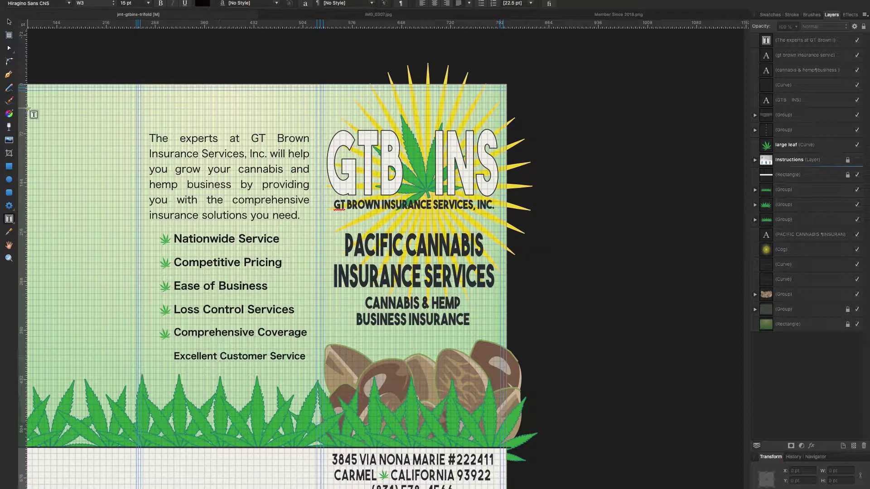
Select the Comprehensive Coverage leaf in the bullet group and zoom in on the list.
{"action": "left_click", "coordinate": [227, 203]}
{"action": "left_click", "coordinate": [165, 336]}
{"action": "left_click", "coordinate": [166, 336]}
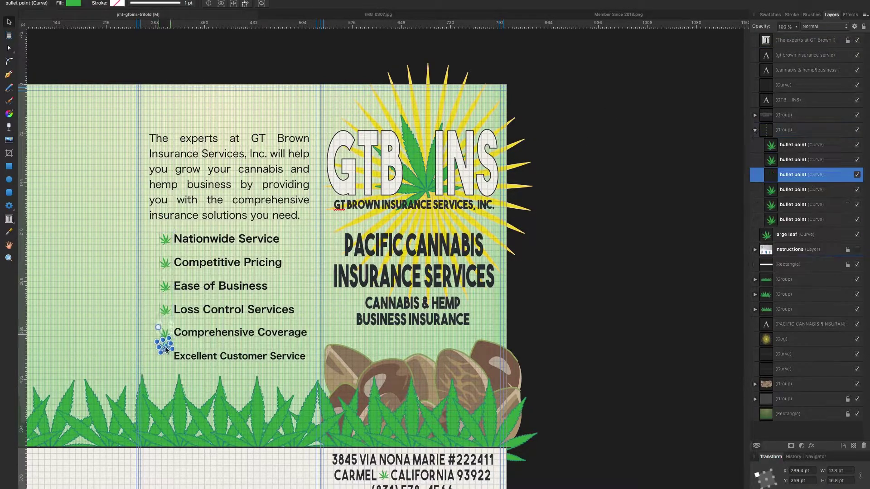
{"action": "left_click", "coordinate": [9, 258]}
{"action": "left_click_drag", "start_coordinate": [134, 339], "coordinate": [218, 333]}
Check the Loss Control, Comprehensive Coverage, Ease of Business and Competitive Pricing leaves, then zoom out.
{"action": "left_click", "coordinate": [215, 261]}
{"action": "left_click", "coordinate": [216, 323]}
{"action": "left_click", "coordinate": [216, 199]}
{"action": "left_click", "coordinate": [217, 146]}
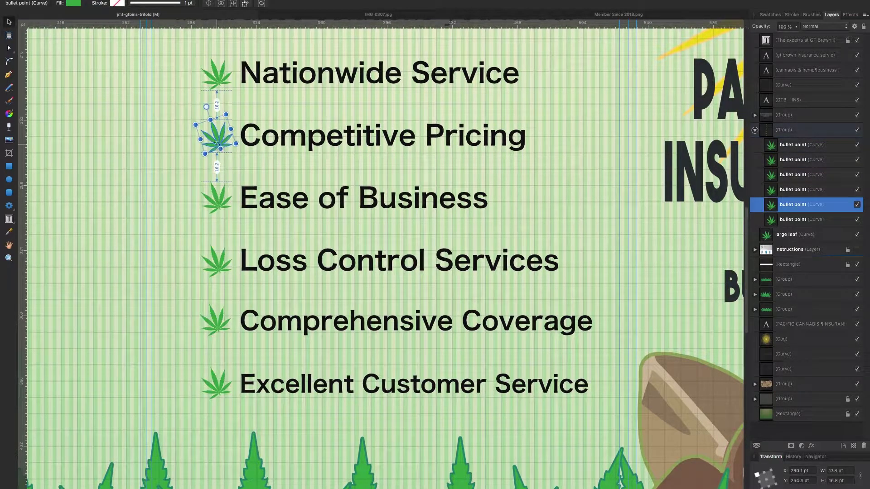
{"action": "left_click", "coordinate": [165, 187]}
{"action": "left_click", "coordinate": [8, 219]}
{"action": "left_click", "coordinate": [46, 229]}
{"action": "key", "text": "z"}
{"action": "left_click", "coordinate": [307, 219], "text": "alt"}
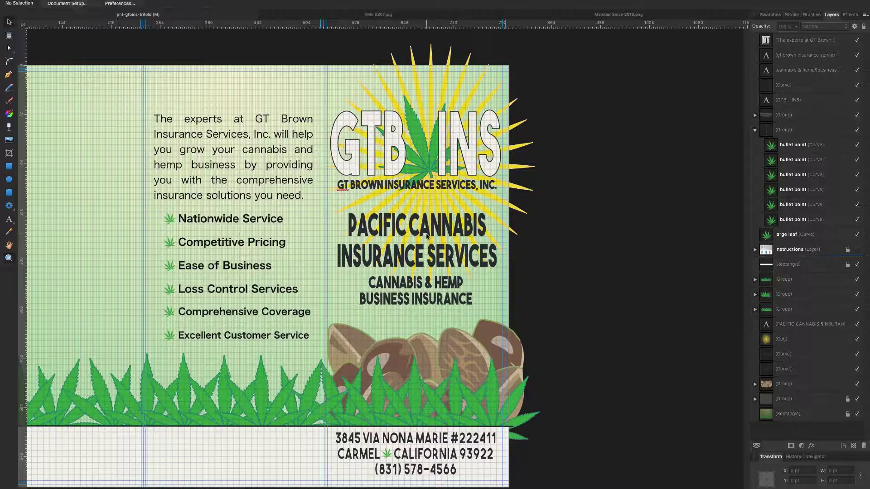
Try green swatches on the PACIFIC CANNABIS title, then return it to dark.
{"action": "left_click", "coordinate": [427, 235]}
{"action": "left_click", "coordinate": [770, 14]}
{"action": "left_click", "coordinate": [759, 112]}
{"action": "left_click", "coordinate": [779, 113]}
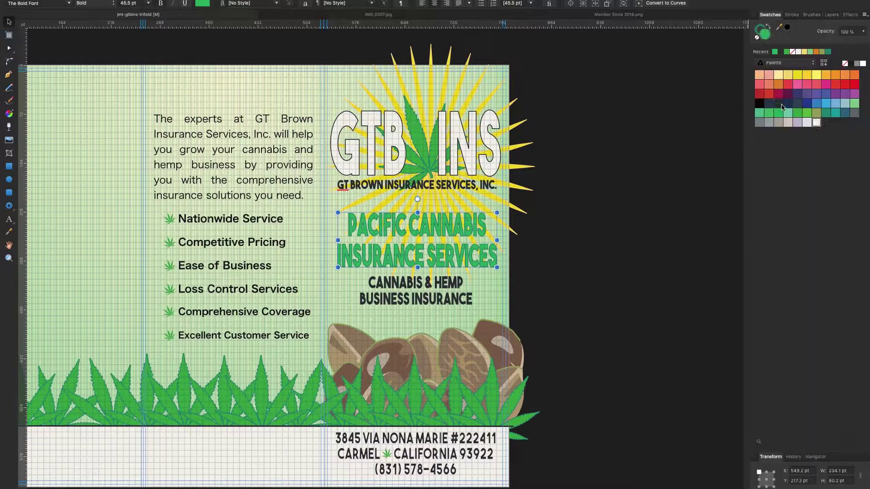
{"action": "left_click", "coordinate": [779, 103]}
Colour the CANNABIS & HEMP subtitle green, undoing and redoing the change.
{"action": "left_click", "coordinate": [416, 290]}
{"action": "left_click", "coordinate": [779, 113]}
{"action": "left_click", "coordinate": [688, 127]}
{"action": "key", "text": "ctrl+z"}
{"action": "key", "text": "ctrl+z"}
{"action": "left_click", "coordinate": [625, 161]}
{"action": "scroll", "coordinate": [623, 164], "scroll_direction": "down", "scroll_amount": 1}
{"action": "key", "text": "ctrl+shift+z"}
{"action": "key", "text": "ctrl+shift+z"}
Try a pale colour on the subtitle, then set it back to green.
{"action": "scroll", "coordinate": [217, 93], "scroll_direction": "up", "scroll_amount": 1}
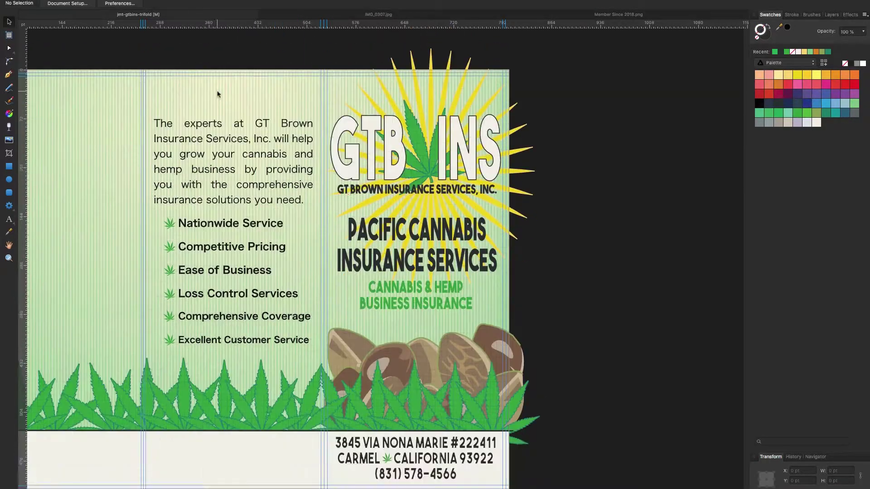
{"action": "scroll", "coordinate": [218, 94], "scroll_direction": "down", "scroll_amount": 1}
{"action": "left_click", "coordinate": [416, 268]}
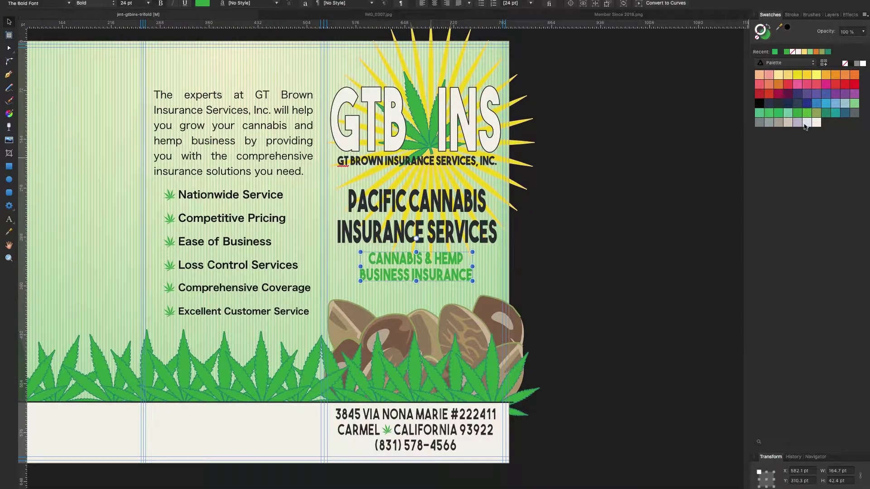
{"action": "left_click", "coordinate": [816, 121]}
{"action": "left_click", "coordinate": [807, 114]}
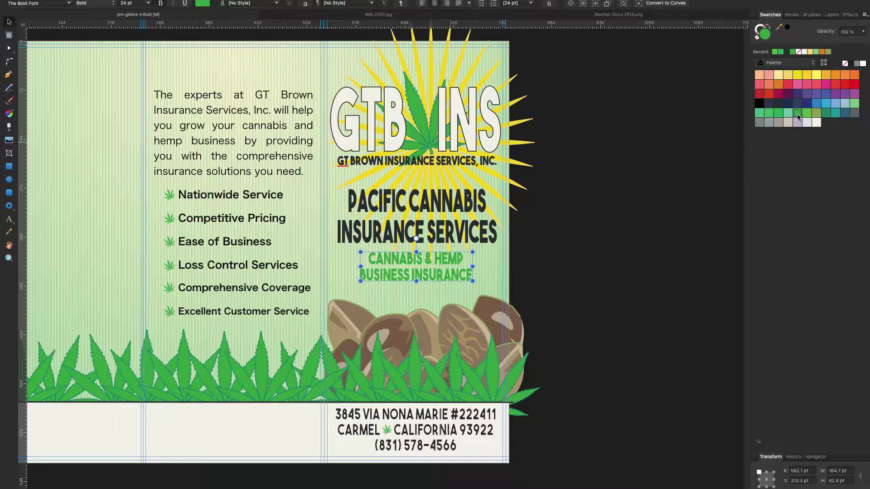
{"action": "left_click", "coordinate": [706, 119]}
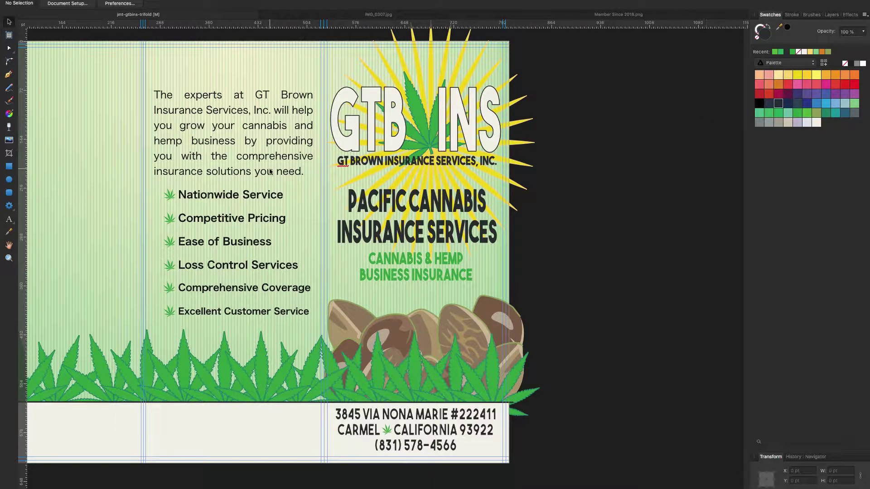
Delete the Excellent Customer Service bullet line and its leftover sixth leaf.
{"action": "key", "text": "v"}
{"action": "left_click", "coordinate": [471, 135]}
{"action": "left_click", "coordinate": [598, 149]}
{"action": "scroll", "coordinate": [581, 83], "scroll_direction": "up", "scroll_amount": 2}
{"action": "double_click", "coordinate": [310, 351]}
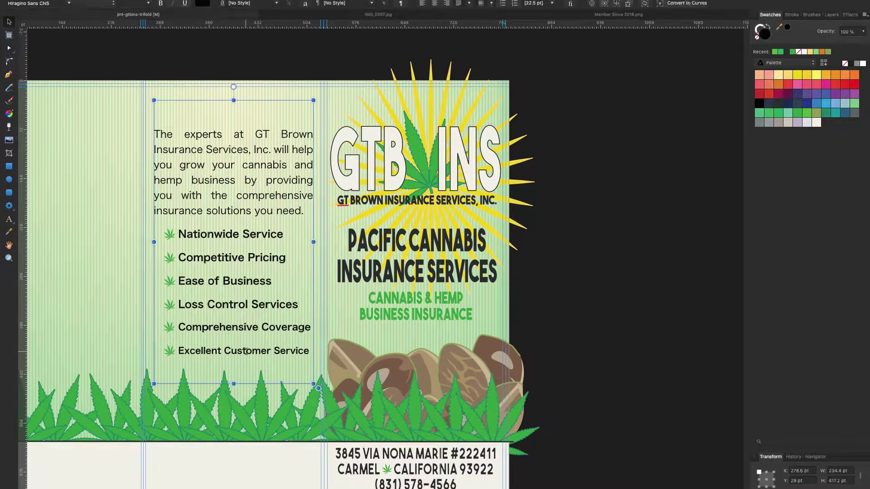
{"action": "left_click_drag", "start_coordinate": [310, 351], "coordinate": [155, 355]}
{"action": "key", "text": "BackSpace"}
{"action": "left_click", "coordinate": [831, 14]}
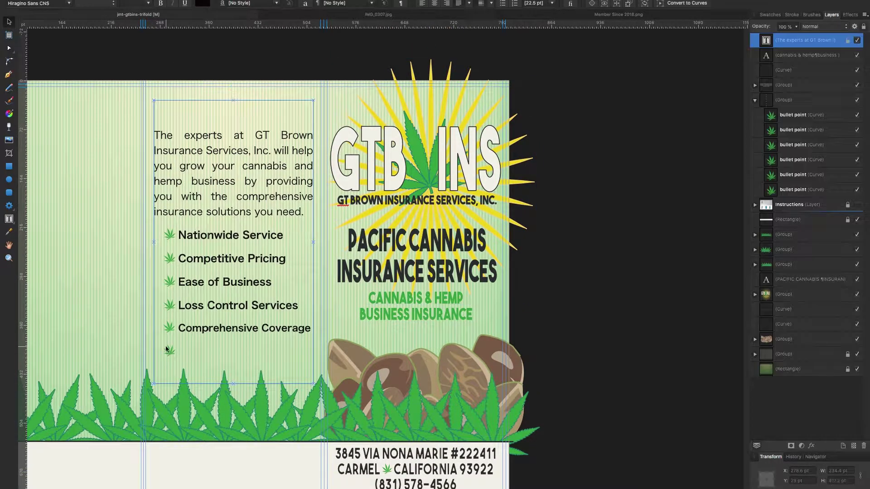
{"action": "left_click", "coordinate": [755, 100]}
Paste EXCELLENT CUSTOMER SERVICE as its own line above the intro at a smaller size.
{"action": "left_click", "coordinate": [206, 147]}
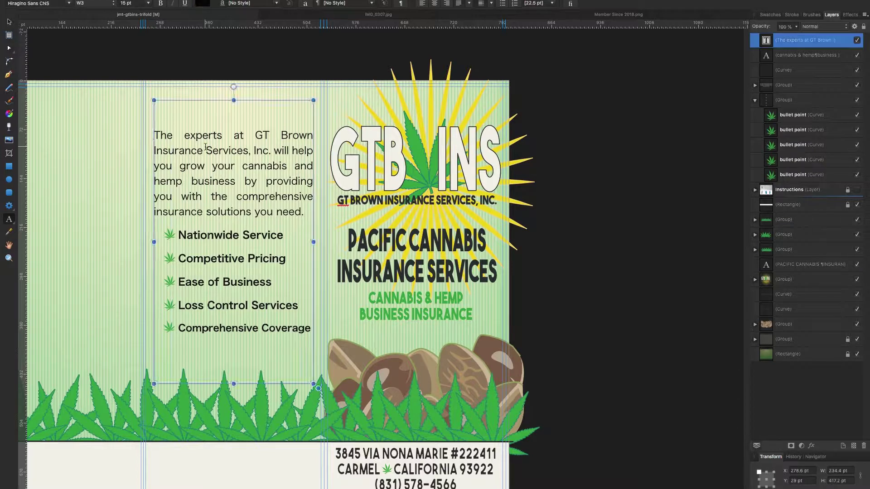
{"action": "type", "text": "EXCELLENT CUSTOMER SERVICE"}
{"action": "key", "text": "Return"}
{"action": "triple_click", "coordinate": [205, 125]}
{"action": "left_click", "coordinate": [148, 4]}
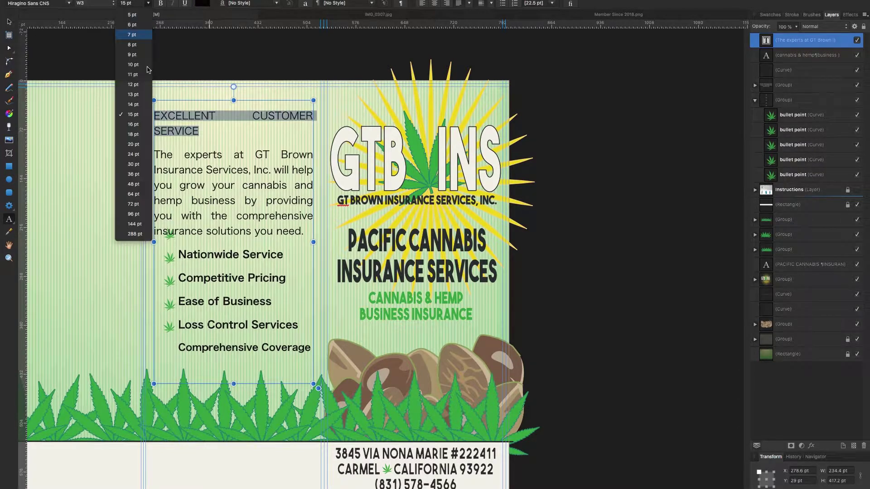
{"action": "left_click", "coordinate": [133, 94]}
{"action": "key", "text": "Escape"}
{"action": "key", "text": "Escape"}
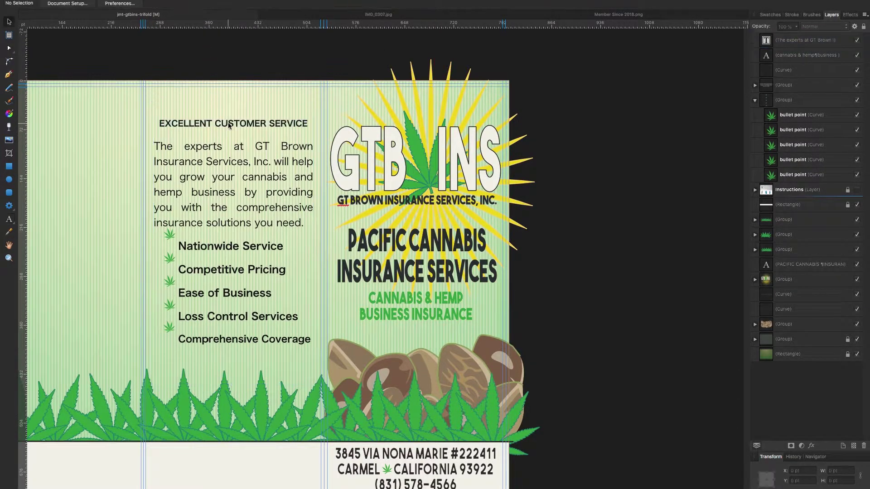
Try vertical centre alignment on the intro frame, then restore top alignment.
{"action": "left_click", "coordinate": [229, 125]}
{"action": "left_click", "coordinate": [492, 7]}
{"action": "left_click", "coordinate": [457, 13]}
{"action": "left_click", "coordinate": [492, 7]}
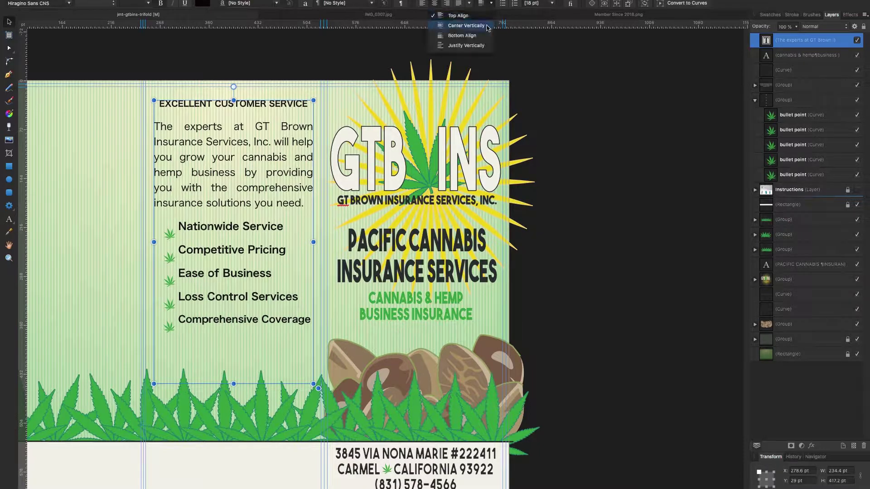
{"action": "left_click", "coordinate": [458, 23]}
{"action": "left_click", "coordinate": [587, 108]}
Colour the heading green, then select the group of bullet leaves.
{"action": "triple_click", "coordinate": [233, 124]}
{"action": "left_click", "coordinate": [770, 15]}
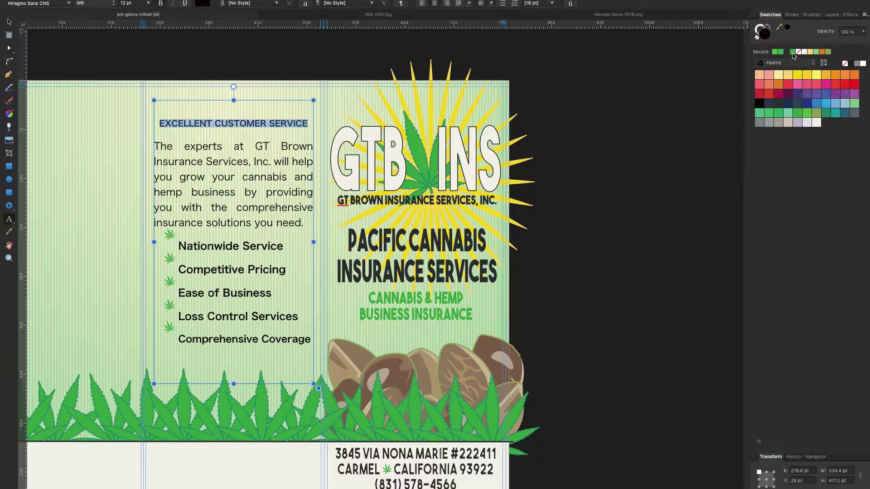
{"action": "left_click", "coordinate": [775, 52]}
{"action": "key", "text": "Escape"}
{"action": "key", "text": "Escape"}
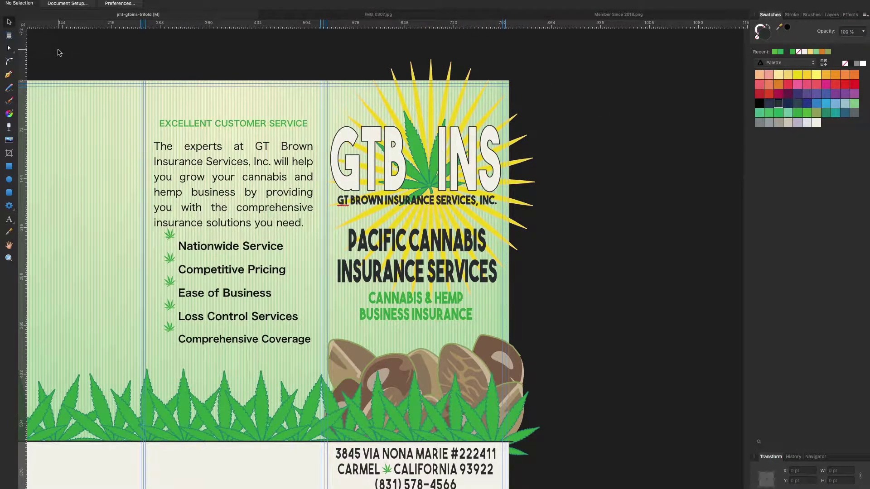
{"action": "left_click", "coordinate": [171, 238]}
{"action": "left_click", "coordinate": [831, 15]}
{"action": "left_click", "coordinate": [784, 100]}
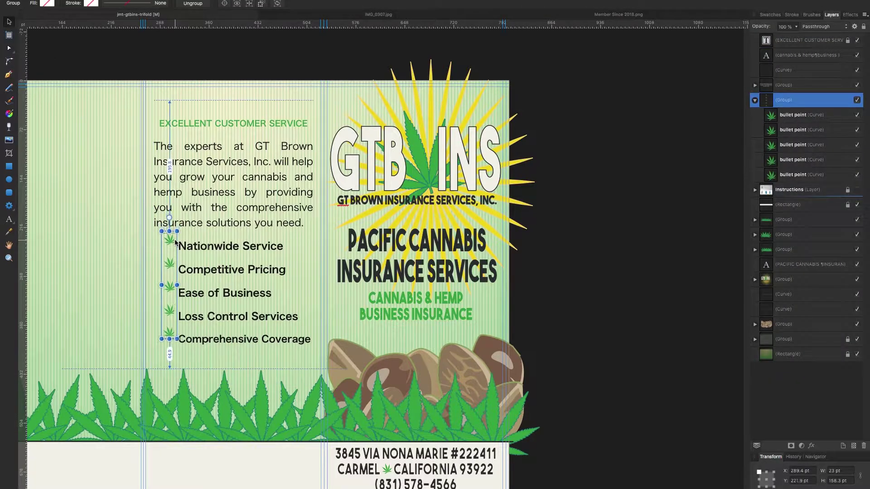
Zoom in and shift the bullet leaves slightly left.
{"action": "key", "text": "z"}
{"action": "left_click", "coordinate": [152, 278]}
{"action": "key", "text": "v"}
{"action": "left_click_drag", "start_coordinate": [203, 212], "coordinate": [193, 212]}
Add a horizontal guide at 243 pt and zoom back out on the page.
{"action": "left_click_drag", "start_coordinate": [244, 23], "coordinate": [243, 215]}
{"action": "key", "text": "super+d"}
{"action": "key", "text": "z"}
{"action": "scroll", "coordinate": [185, 298], "scroll_direction": "down", "scroll_amount": 2}
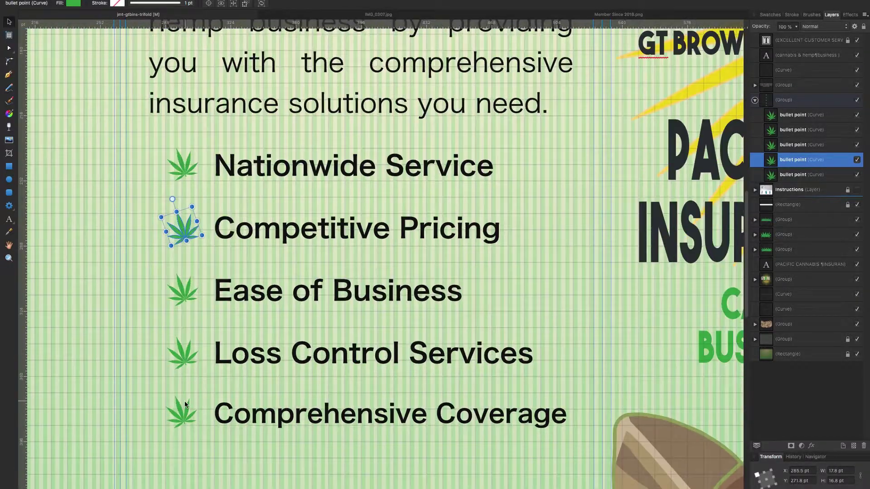
{"action": "left_click", "coordinate": [137, 189], "text": "alt"}
{"action": "left_click", "coordinate": [137, 189], "text": "alt"}
{"action": "scroll", "coordinate": [137, 189], "scroll_direction": "down", "scroll_amount": 1}
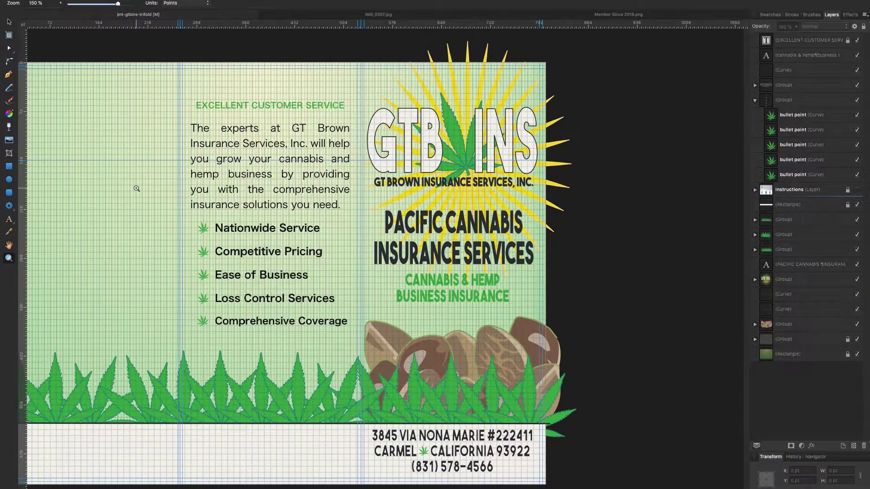
Copy the Member Since badge into the trifold and shrink it into the address panel.
{"action": "left_click", "coordinate": [619, 14]}
{"action": "key", "text": "super+a"}
{"action": "key", "text": "super+c"}
{"action": "left_click", "coordinate": [138, 14]}
{"action": "key", "text": "super+v"}
{"action": "left_click_drag", "start_coordinate": [92, 264], "coordinate": [330, 451]}
Type the three-line member text 'THE / CALIFORNIA CANNABIS / INDUSTRY ASSOCIATION' left of the badge.
{"action": "left_click", "coordinate": [290, 453]}
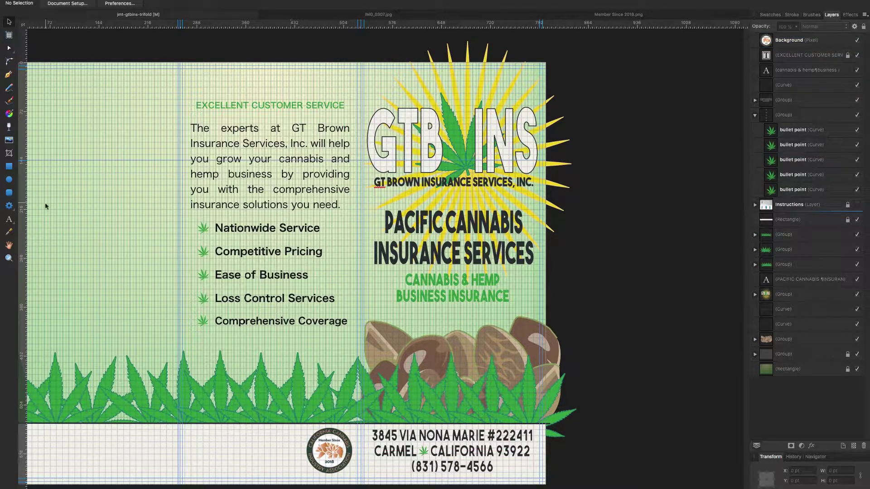
{"action": "key", "text": "t"}
{"action": "left_click", "coordinate": [199, 444]}
{"action": "left_click", "coordinate": [355, 234]}
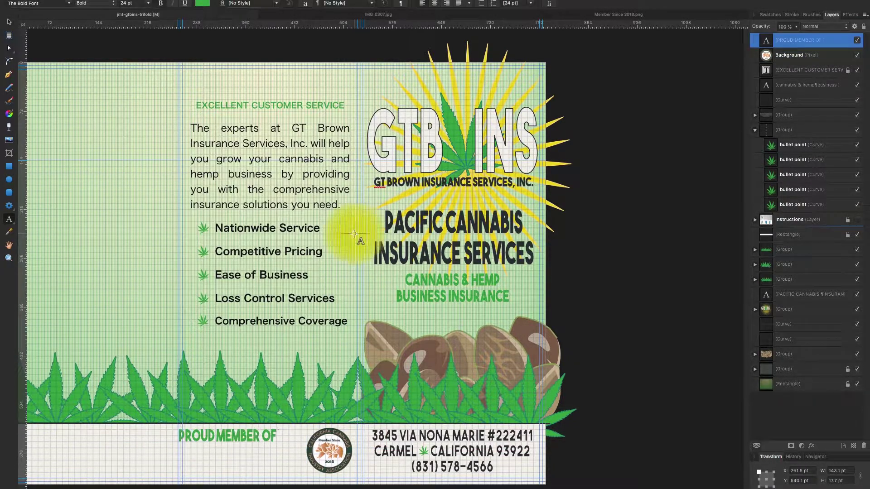
{"action": "type", "text": "THE"}
{"action": "key", "text": "Return"}
{"action": "type", "text": "CALIFORNIA CANNABIS"}
{"action": "key", "text": "Return"}
{"action": "type", "text": "INDUSTRY ASSOCIATION"}
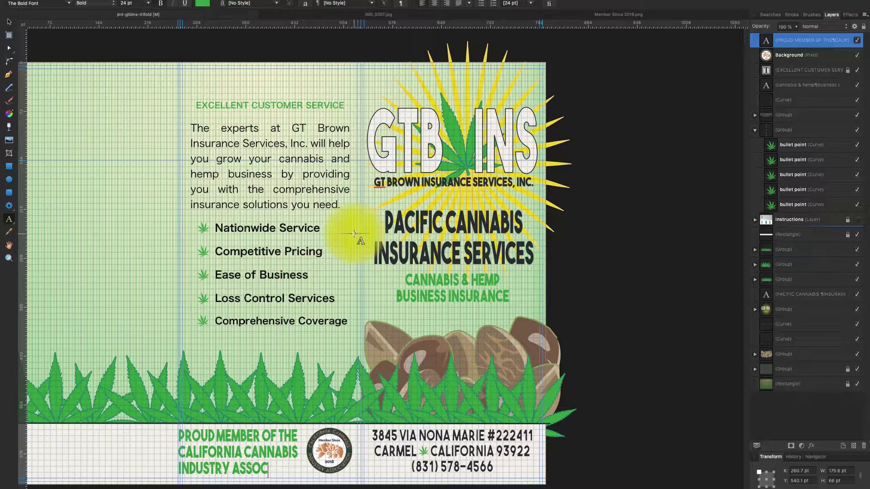
{"action": "key", "text": "Escape"}
Justify the member text fully, move it toward the badge and shorten its height.
{"action": "left_click_drag", "start_coordinate": [216, 436], "coordinate": [168, 428]}
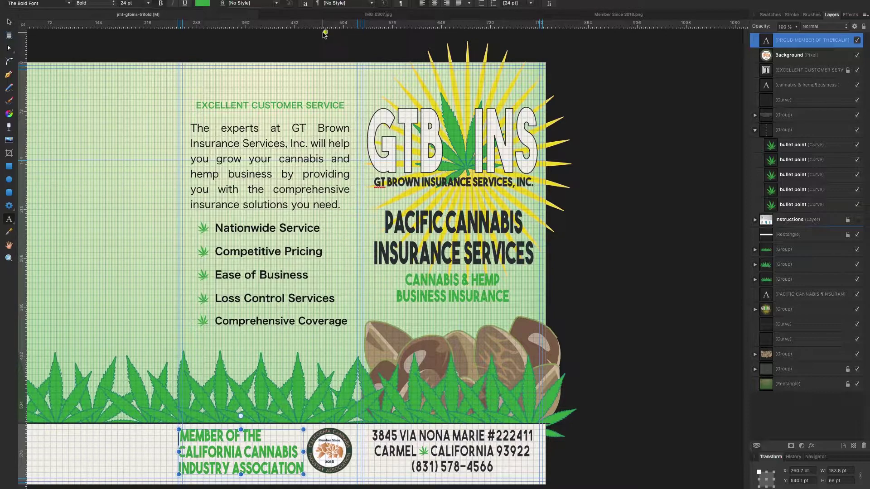
{"action": "left_click", "coordinate": [460, 5]}
{"action": "left_click", "coordinate": [442, 49]}
{"action": "key", "text": "Escape"}
{"action": "left_click_drag", "start_coordinate": [278, 453], "coordinate": [252, 473]}
{"action": "scroll", "coordinate": [287, 453], "scroll_direction": "up", "scroll_amount": 2}
{"action": "left_click_drag", "start_coordinate": [316, 439], "coordinate": [317, 439]}
{"action": "left_click", "coordinate": [134, 392]}
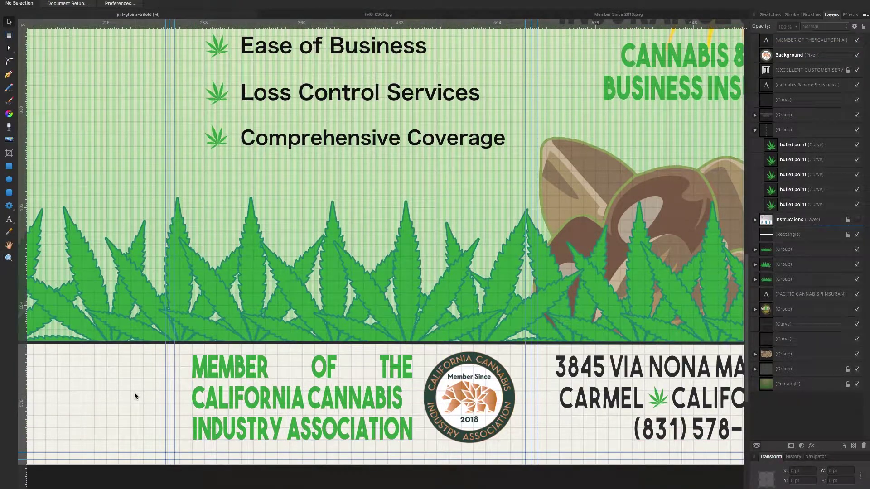
Nudge the badge slightly right and make the member text near-black.
{"action": "scroll", "coordinate": [134, 392], "scroll_direction": "right", "scroll_amount": 5}
{"action": "scroll", "coordinate": [134, 392], "scroll_direction": "left", "scroll_amount": 3}
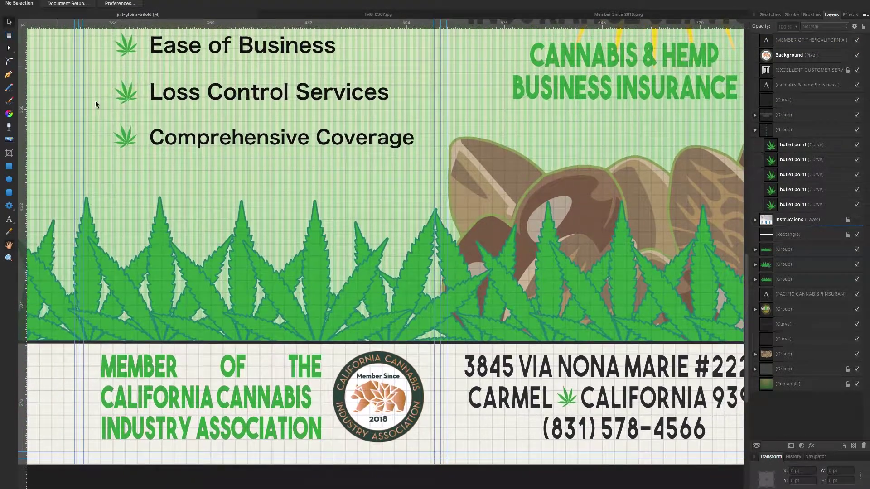
{"action": "left_click", "coordinate": [382, 412]}
{"action": "left_click_drag", "start_coordinate": [383, 412], "coordinate": [359, 403]}
{"action": "scroll", "coordinate": [498, 272], "scroll_direction": "down", "scroll_amount": 3}
{"action": "left_click", "coordinate": [806, 40]}
{"action": "left_click", "coordinate": [771, 14]}
{"action": "left_click", "coordinate": [779, 103]}
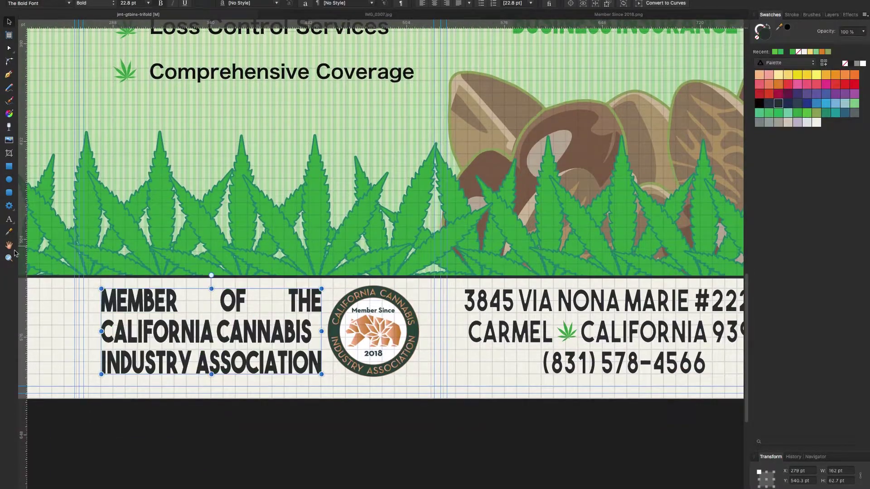
Compare with the address text, zoom out, and extend the man's selection down his sweater in IMG_0307.jpg.
{"action": "left_click", "coordinate": [471, 345]}
{"action": "scroll", "coordinate": [462, 356], "scroll_direction": "up", "scroll_amount": 20}
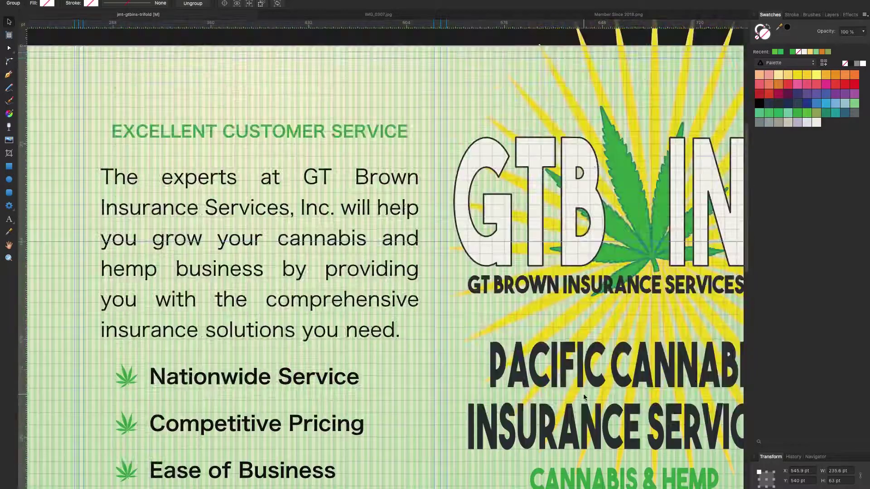
{"action": "scroll", "coordinate": [196, 45], "scroll_direction": "down", "scroll_amount": 20}
{"action": "key", "text": "Escape"}
{"action": "key", "text": "Escape"}
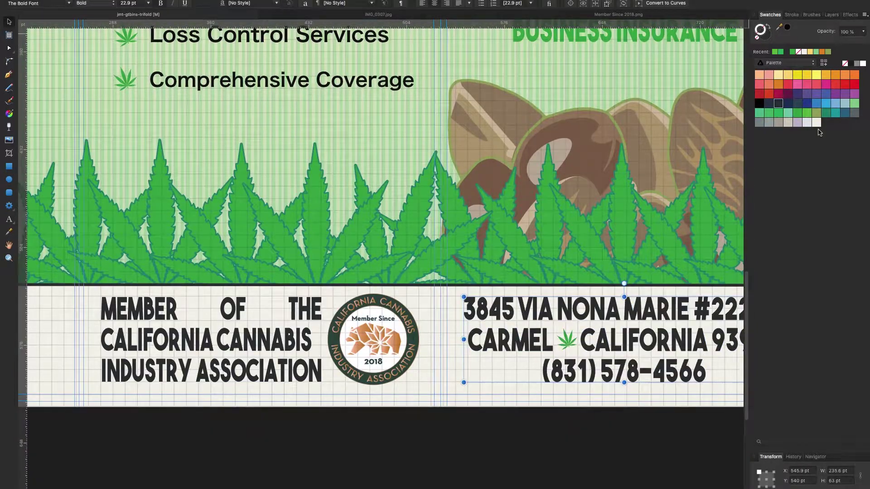
{"action": "left_click", "coordinate": [829, 17]}
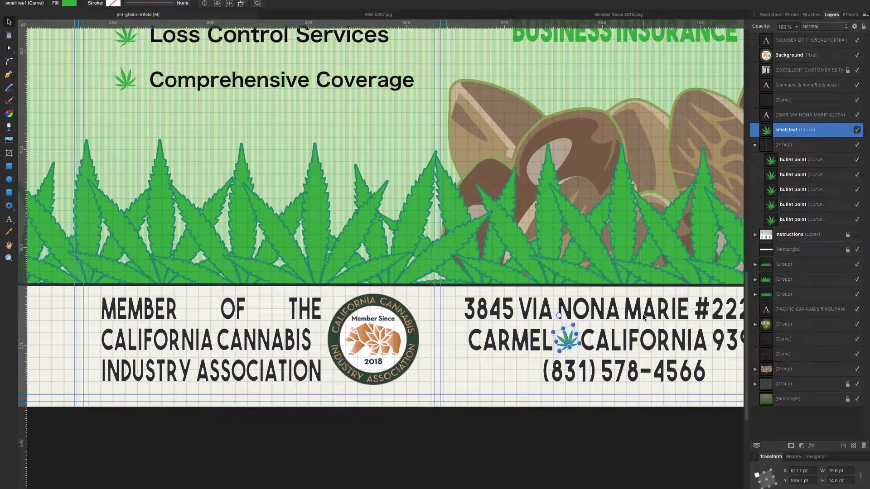
{"action": "key", "text": "z"}
{"action": "left_click", "coordinate": [251, 282], "text": "alt"}
{"action": "left_click", "coordinate": [250, 281], "text": "alt"}
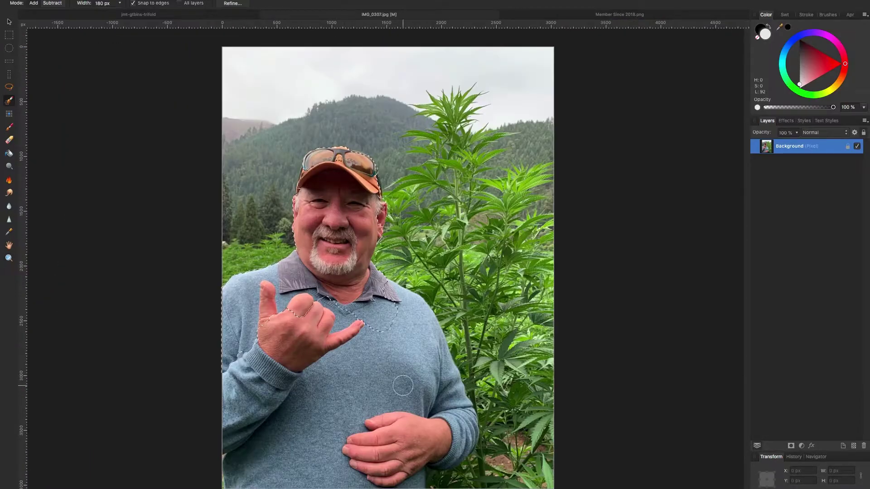
{"action": "mouse_move", "coordinate": [403, 386]}
{"action": "left_mouse_down"}
{"action": "mouse_move", "coordinate": [329, 480]}
{"action": "mouse_move", "coordinate": [293, 435]}
{"action": "mouse_move", "coordinate": [371, 221]}
{"action": "left_mouse_up"}
Narrow the Selection Brush to 10 px and refine the selection around the man's ear.
{"action": "key", "text": "bracketleft"}
{"action": "key", "text": "bracketleft"}
{"action": "key", "text": "bracketleft"}
{"action": "key", "text": "bracketleft"}
{"action": "key", "text": "bracketleft"}
{"action": "key", "text": "bracketleft"}
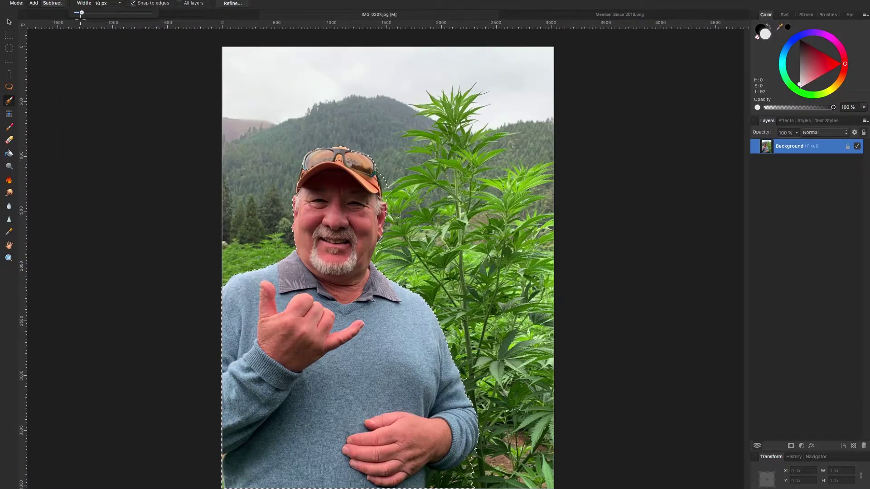
{"action": "scroll", "coordinate": [337, 172], "scroll_direction": "up", "scroll_amount": 5}
{"action": "scroll", "coordinate": [338, 172], "scroll_direction": "up", "scroll_amount": 2}
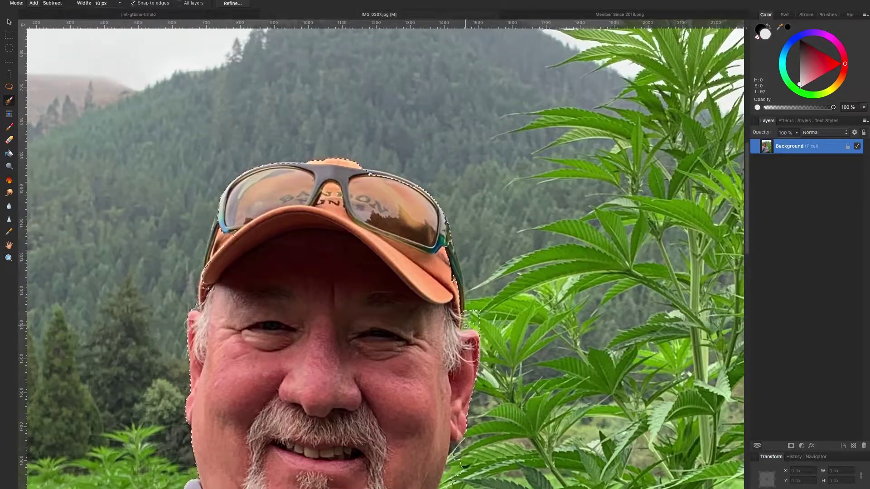
{"action": "scroll", "coordinate": [440, 247], "scroll_direction": "down", "scroll_amount": 2}
{"action": "scroll", "coordinate": [460, 434], "scroll_direction": "down", "scroll_amount": 15}
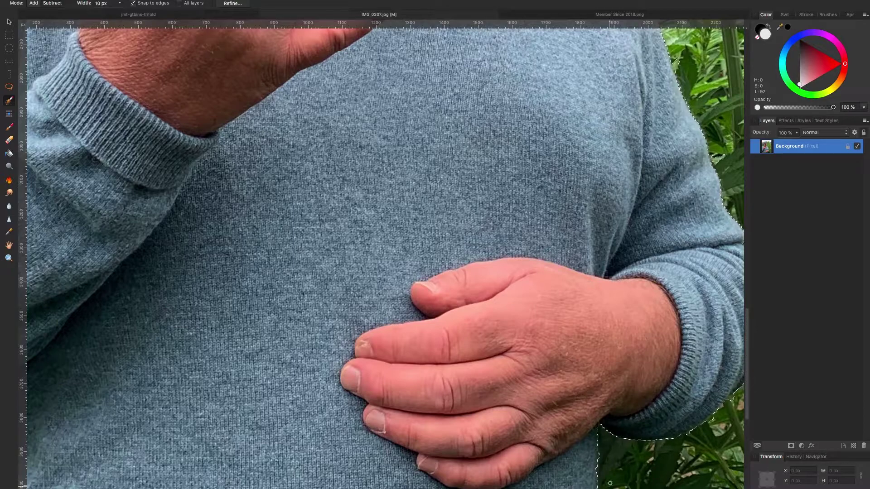
{"action": "scroll", "coordinate": [610, 484], "scroll_direction": "right", "scroll_amount": 8}
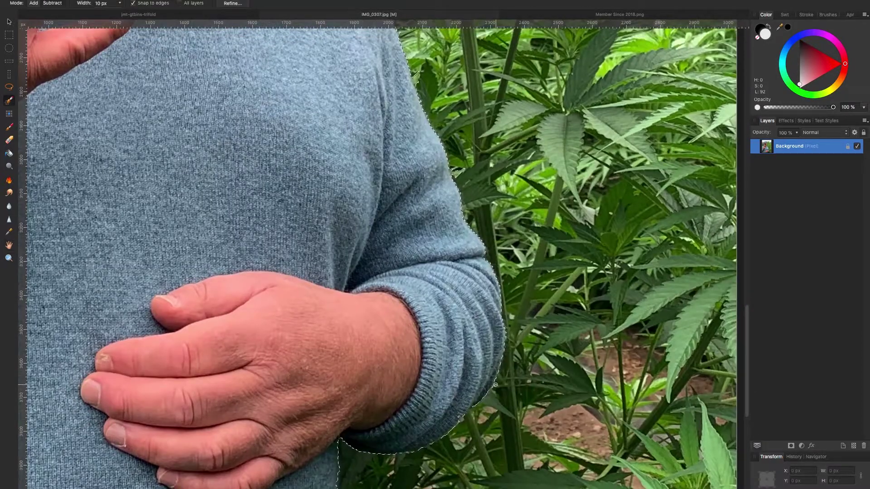
{"action": "scroll", "coordinate": [496, 385], "scroll_direction": "up", "scroll_amount": 10}
{"action": "scroll", "coordinate": [358, 243], "scroll_direction": "up", "scroll_amount": 8}
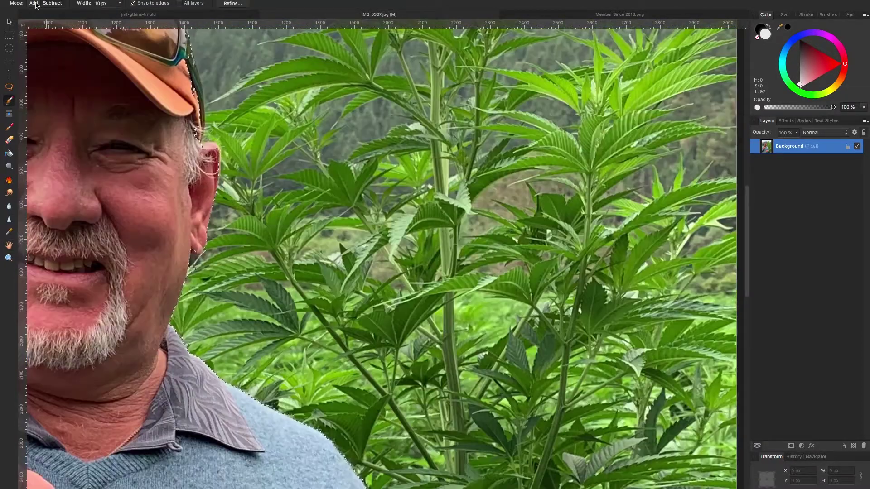
{"action": "scroll", "coordinate": [188, 248], "scroll_direction": "up", "scroll_amount": 5}
{"action": "key", "text": "bracketleft"}
{"action": "key", "text": "bracketleft"}
{"action": "key", "text": "bracketleft"}
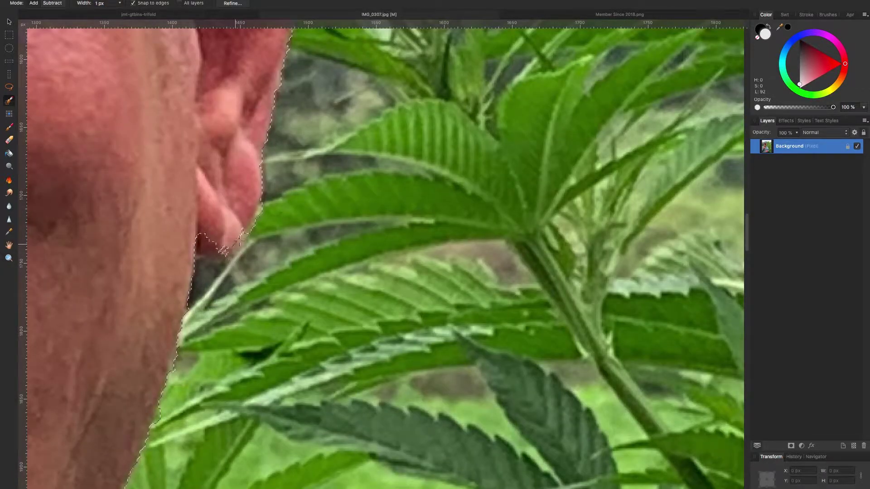
{"action": "scroll", "coordinate": [195, 253], "scroll_direction": "up", "scroll_amount": 3}
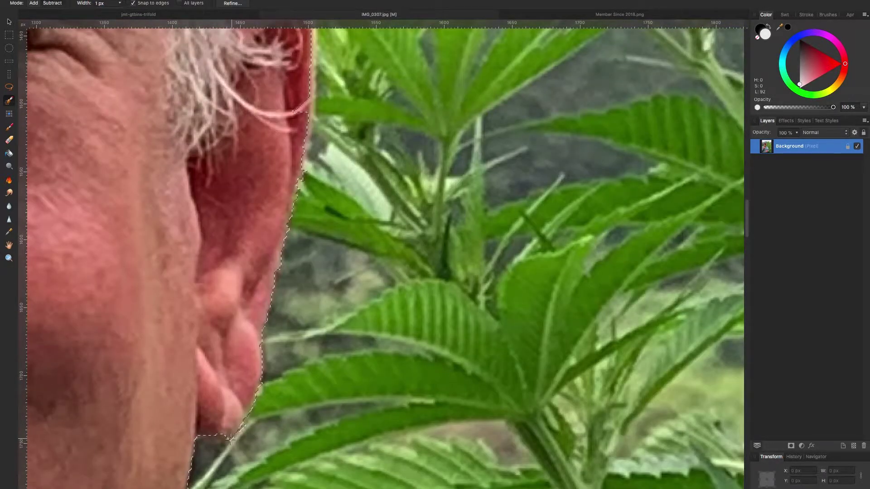
{"action": "scroll", "coordinate": [242, 440], "scroll_direction": "up", "scroll_amount": 2}
Continue refining the selection along the hair, sunglasses and cap, adjusting brush width.
{"action": "key", "text": "bracketright"}
{"action": "key", "text": "bracketright"}
{"action": "key", "text": "bracketright"}
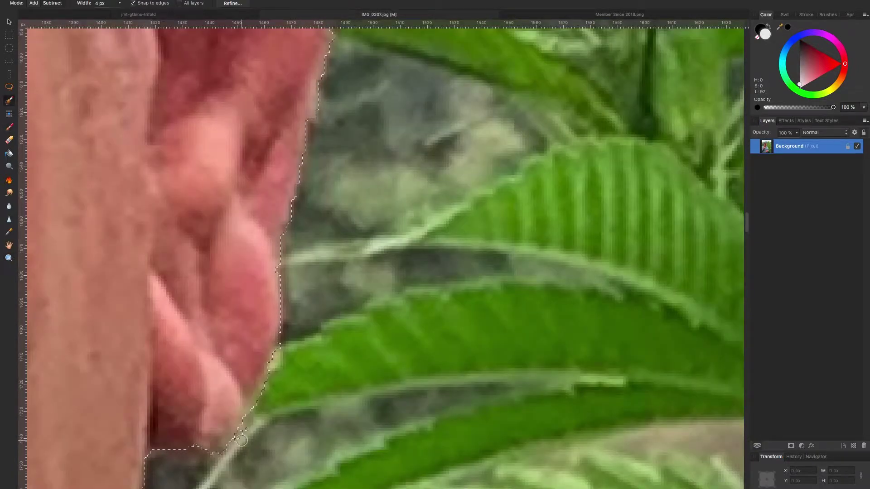
{"action": "scroll", "coordinate": [140, 84], "scroll_direction": "up", "scroll_amount": 4}
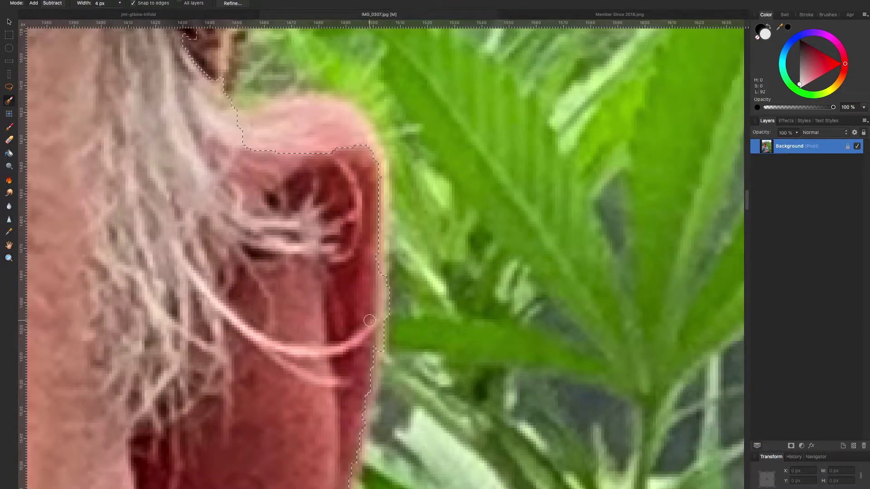
{"action": "scroll", "coordinate": [387, 338], "scroll_direction": "up", "scroll_amount": 2}
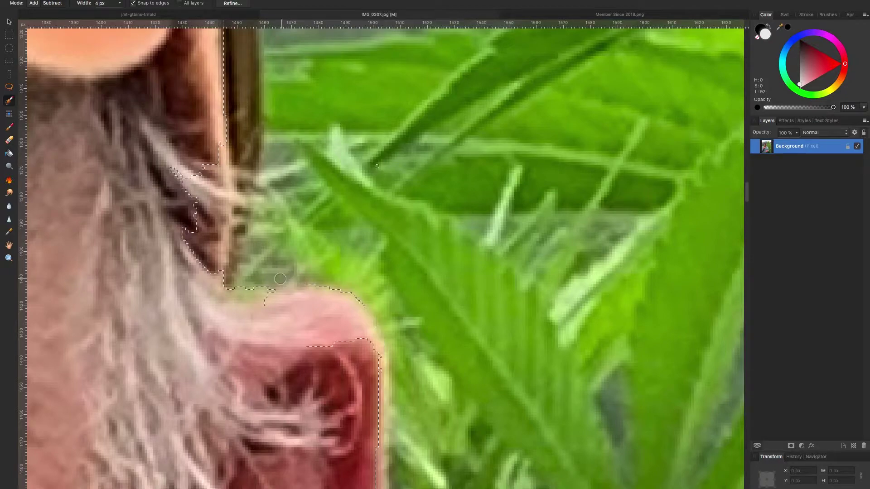
{"action": "scroll", "coordinate": [280, 279], "scroll_direction": "up", "scroll_amount": 2}
{"action": "scroll", "coordinate": [226, 111], "scroll_direction": "up", "scroll_amount": 2}
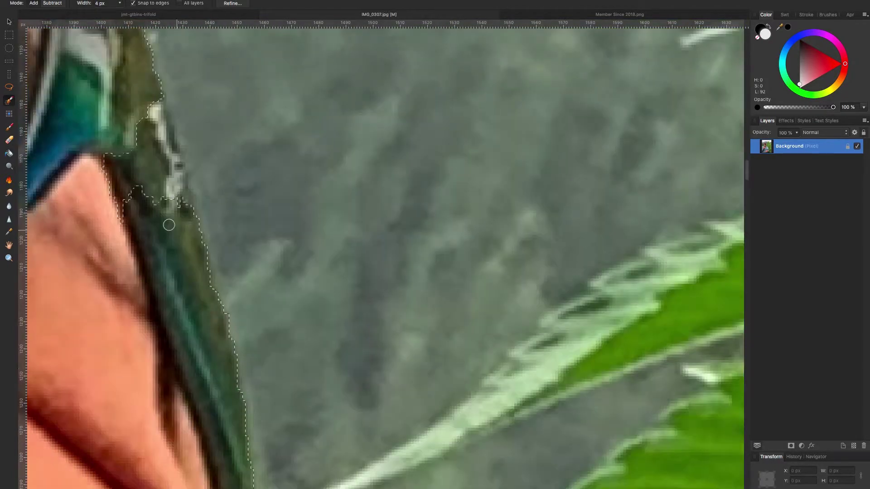
{"action": "scroll", "coordinate": [124, 195], "scroll_direction": "up", "scroll_amount": 2}
{"action": "scroll", "coordinate": [132, 241], "scroll_direction": "down", "scroll_amount": 6}
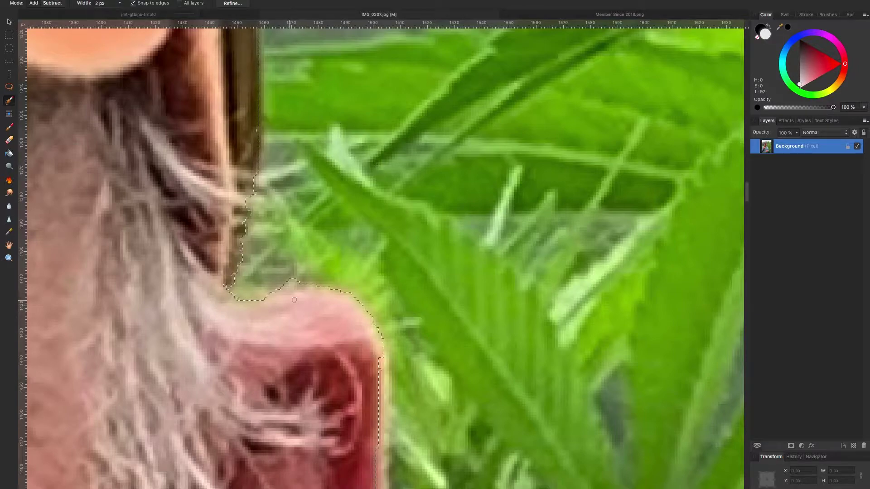
{"action": "scroll", "coordinate": [346, 289], "scroll_direction": "down", "scroll_amount": 10}
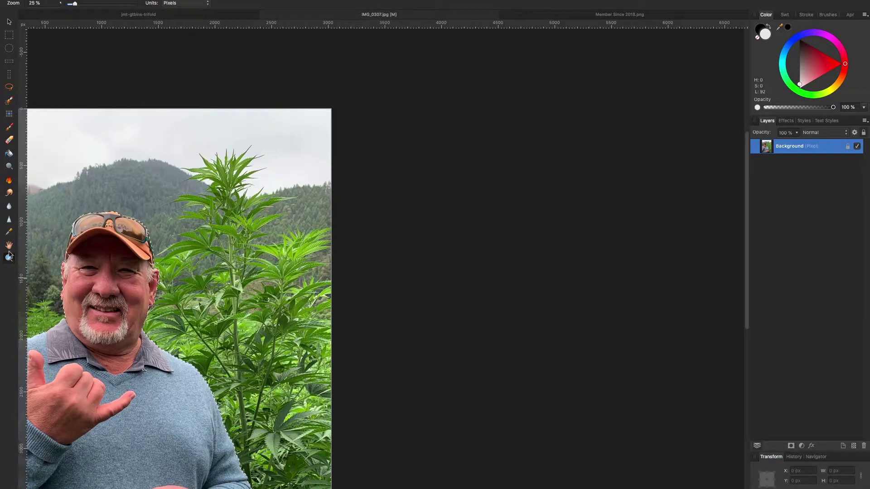
{"action": "scroll", "coordinate": [130, 250], "scroll_direction": "up", "scroll_amount": 6}
{"action": "left_click_drag", "start_coordinate": [120, 3], "coordinate": [136, 18]}
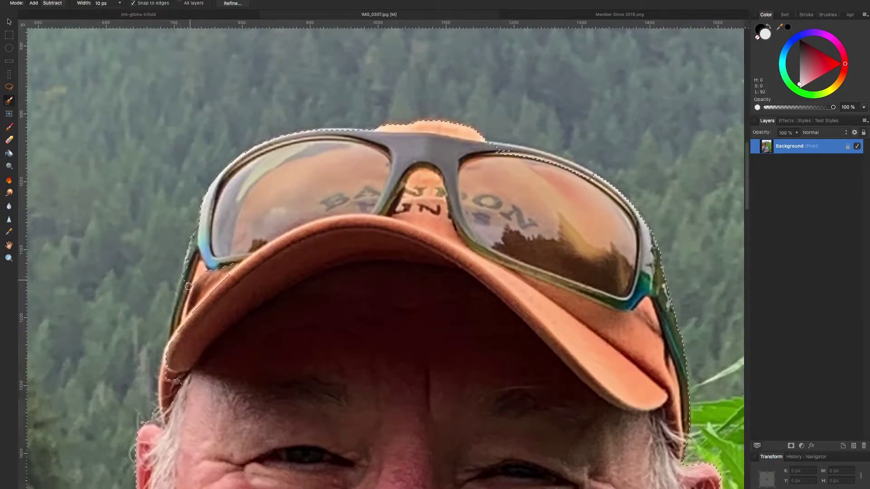
{"action": "scroll", "coordinate": [90, 136], "scroll_direction": "down", "scroll_amount": 7}
{"action": "key", "text": "bracketleft"}
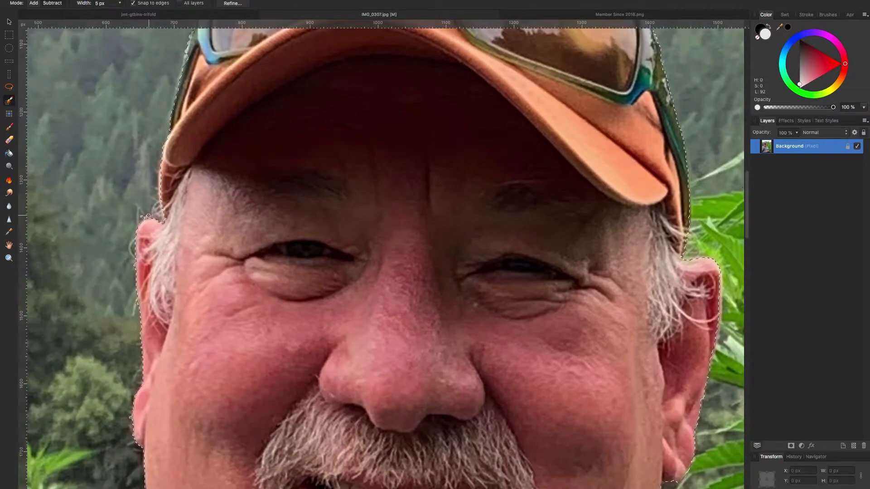
{"action": "scroll", "coordinate": [107, 222], "scroll_direction": "down", "scroll_amount": 20}
{"action": "scroll", "coordinate": [107, 222], "scroll_direction": "down", "scroll_amount": 20}
{"action": "scroll", "coordinate": [185, 371], "scroll_direction": "down", "scroll_amount": 10}
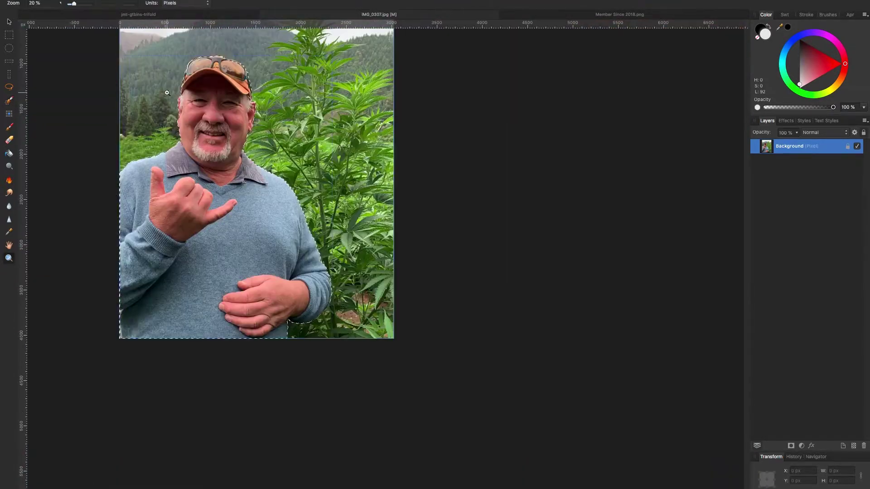
Refine the selection edges with Smooth 2 px and Feather 1 px and apply.
{"action": "left_click", "coordinate": [232, 4]}
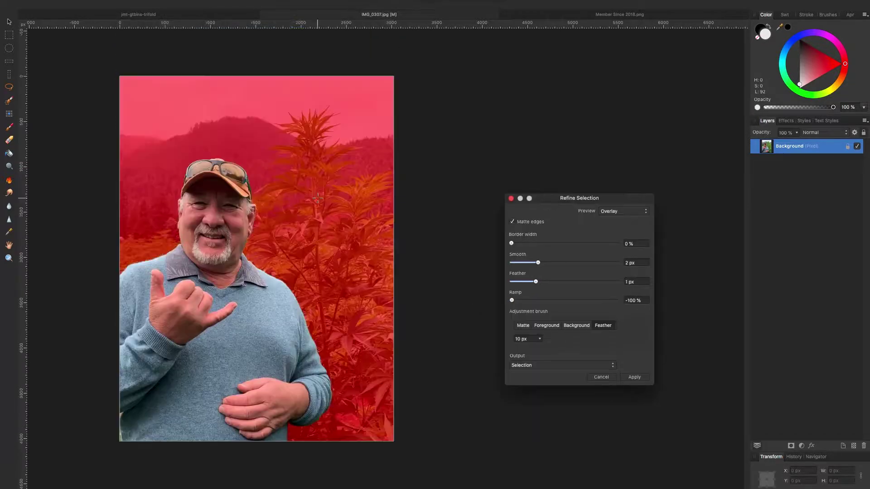
{"action": "left_click", "coordinate": [635, 378]}
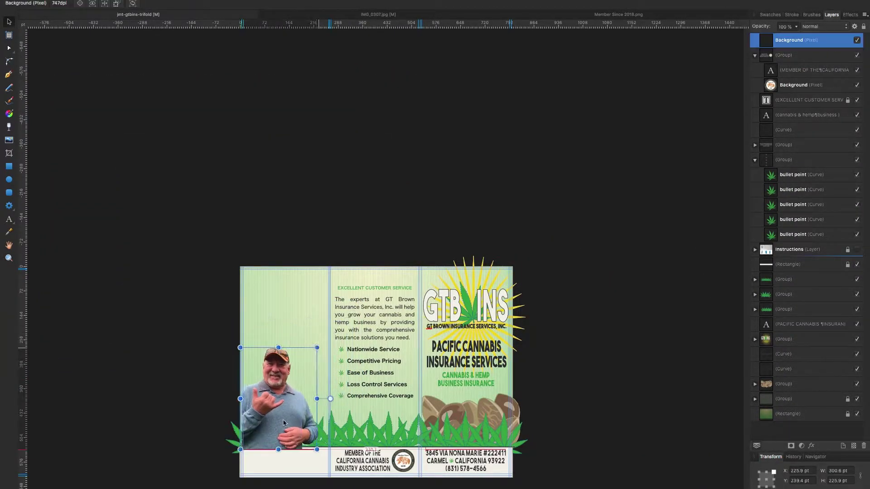
Fit the photo into the left panel behind the artwork, rename its layer and enlarge it.
{"action": "left_click_drag", "start_coordinate": [277, 422], "coordinate": [279, 423]}
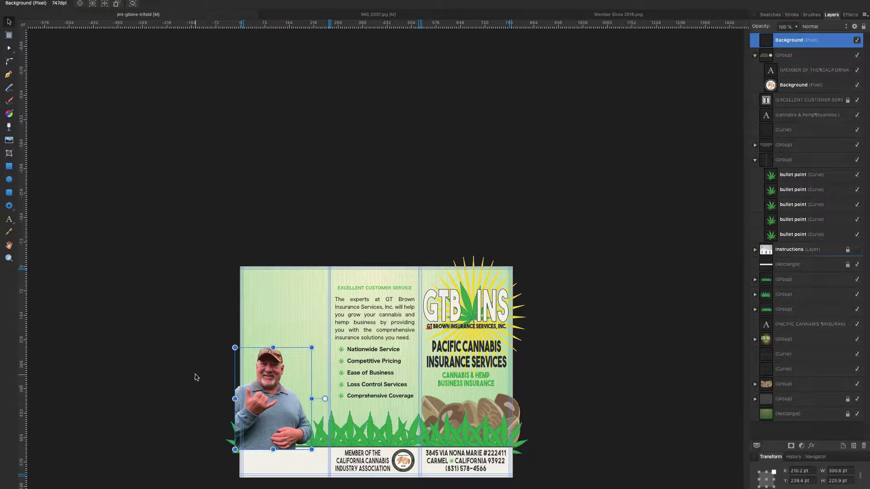
{"action": "key", "text": "ctrl+bracketleft"}
{"action": "scroll", "coordinate": [195, 385], "scroll_direction": "up", "scroll_amount": 3}
{"action": "key", "text": "ctrl+bracketleft"}
{"action": "key", "text": "ctrl+bracketleft"}
{"action": "key", "text": "ctrl+bracketleft"}
{"action": "key", "text": "ctrl+bracketleft"}
{"action": "key", "text": "ctrl+bracketleft"}
{"action": "key", "text": "ctrl+bracketleft"}
{"action": "key", "text": "ctrl+bracketleft"}
{"action": "key", "text": "ctrl+bracketleft"}
{"action": "key", "text": "ctrl+bracketleft"}
{"action": "key", "text": "ctrl+bracketleft"}
{"action": "key", "text": "ctrl+bracketleft"}
{"action": "double_click", "coordinate": [789, 324]}
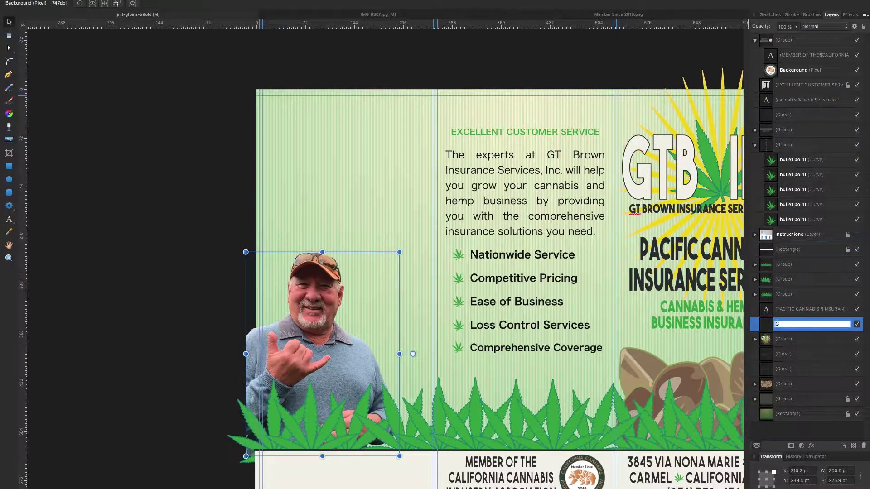
{"action": "left_click_drag", "start_coordinate": [399, 252], "coordinate": [431, 218]}
Turn on the document grid from the View menu.
{"action": "left_click", "coordinate": [146, 295]}
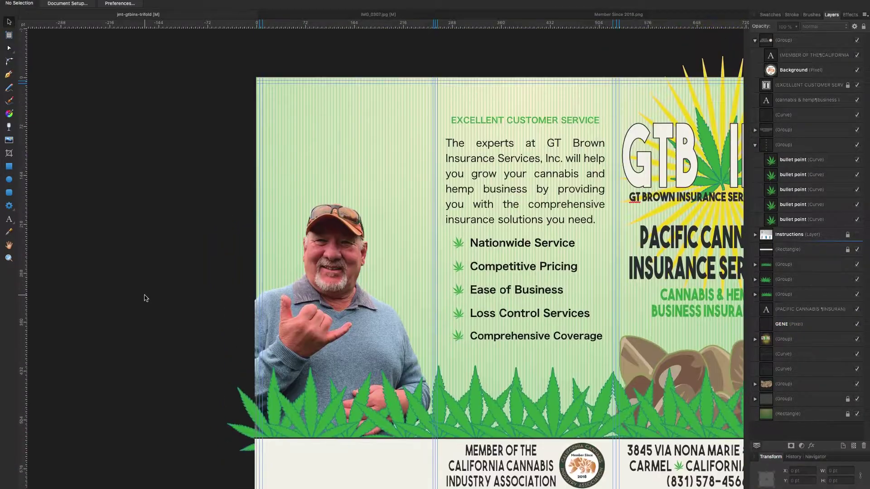
{"action": "scroll", "coordinate": [146, 295], "scroll_direction": "right", "scroll_amount": 5}
{"action": "left_click", "coordinate": [217, 96]}
{"action": "scroll", "coordinate": [129, 168], "scroll_direction": "up", "scroll_amount": 1}
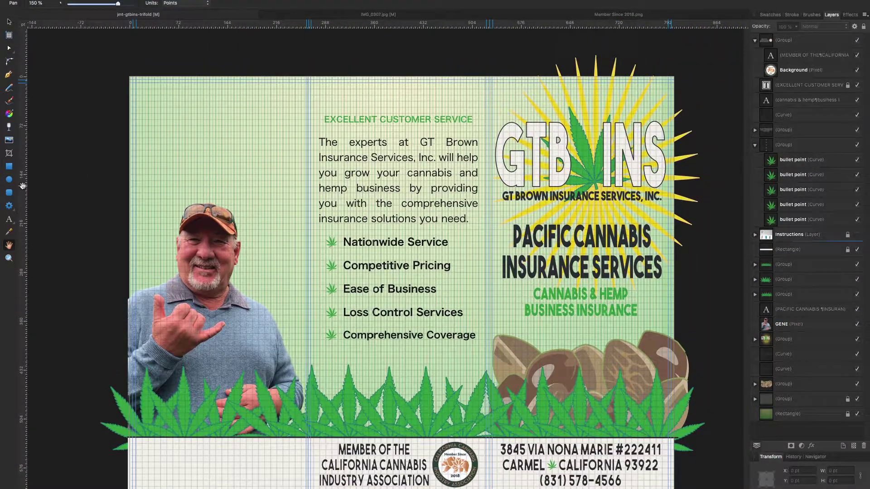
Add the agent's name, e-mail and phone as 36 pt artistic text above the photo.
{"action": "left_click", "coordinate": [9, 222]}
{"action": "left_click", "coordinate": [150, 121]}
{"action": "key", "text": "Escape"}
{"action": "left_click", "coordinate": [148, 3]}
{"action": "left_click", "coordinate": [131, 163]}
{"action": "left_click_drag", "start_coordinate": [192, 113], "coordinate": [205, 116]}
{"action": "key", "text": "t"}
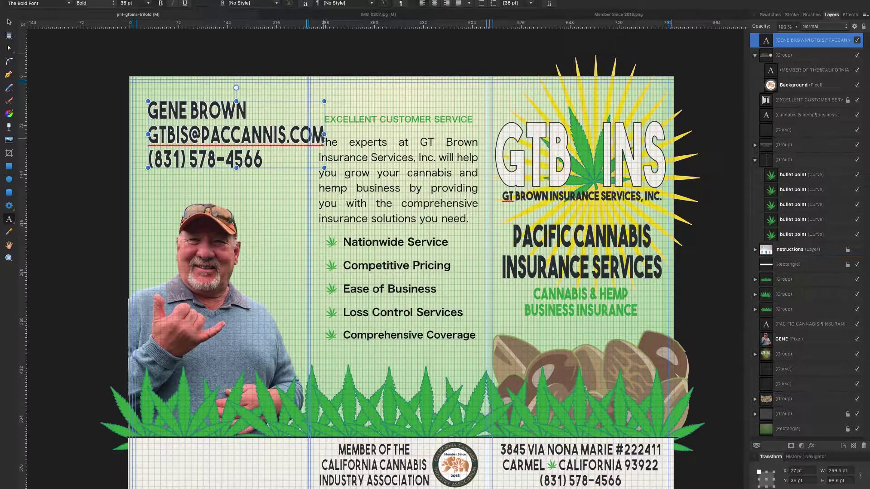
Reduce the e-mail line of the contact block to 24 pt.
{"action": "triple_click", "coordinate": [323, 136]}
{"action": "left_click", "coordinate": [148, 3]}
{"action": "left_click", "coordinate": [138, 162]}
{"action": "key", "text": "Escape"}
{"action": "key", "text": "Escape"}
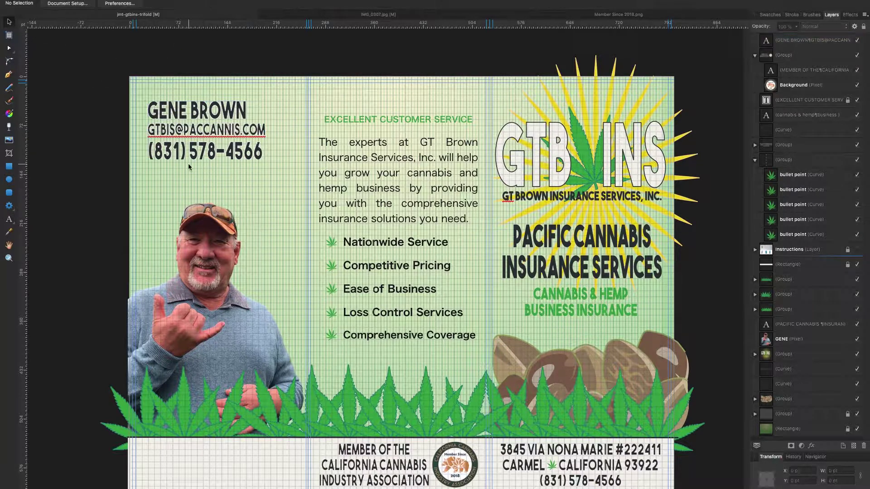
{"action": "scroll", "coordinate": [49, 113], "scroll_direction": "right", "scroll_amount": 1}
Add a one-line 36 pt LICENSE number in the bottom-left strip and widen it slightly.
{"action": "key", "text": "t"}
{"action": "left_click", "coordinate": [186, 466]}
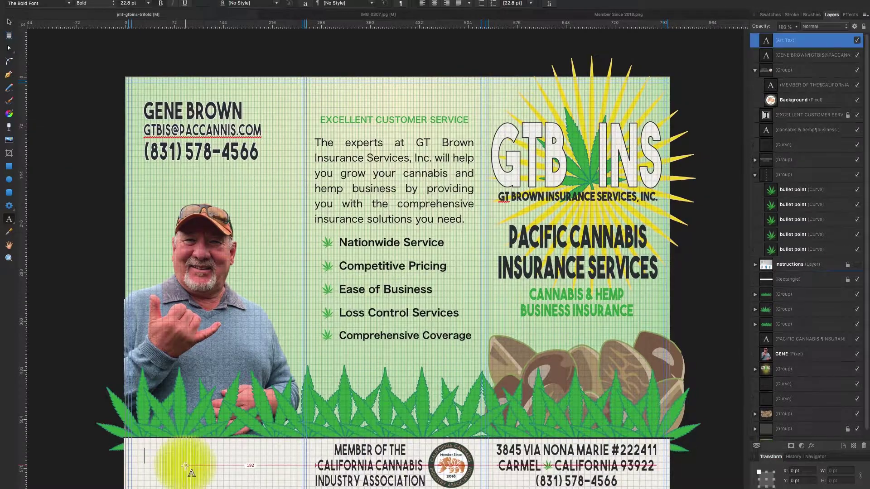
{"action": "key", "text": "Tab"}
{"action": "left_click", "coordinate": [163, 469]}
{"action": "key", "text": "BackSpace"}
{"action": "key", "text": "BackSpace"}
{"action": "key", "text": "Escape"}
{"action": "left_click", "coordinate": [148, 3]}
{"action": "left_click", "coordinate": [132, 124]}
{"action": "left_click_drag", "start_coordinate": [285, 471], "coordinate": [293, 471]}
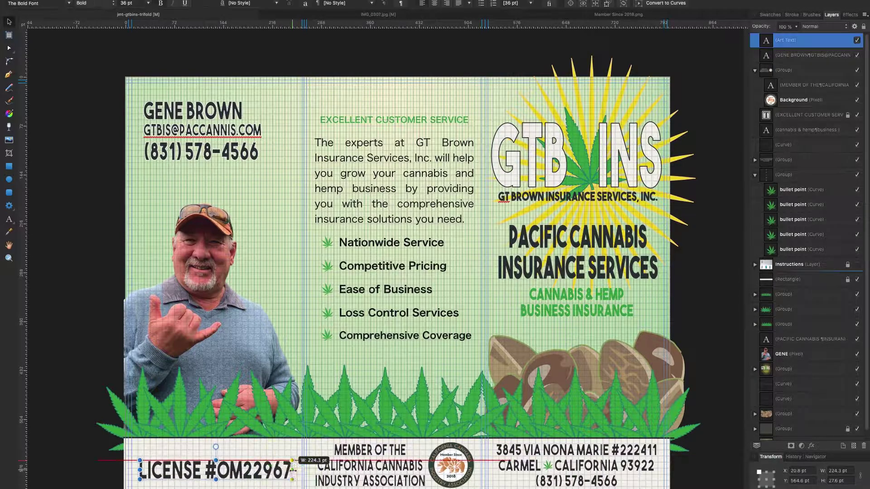
{"action": "left_click", "coordinate": [279, 436]}
{"action": "left_click", "coordinate": [63, 445]}
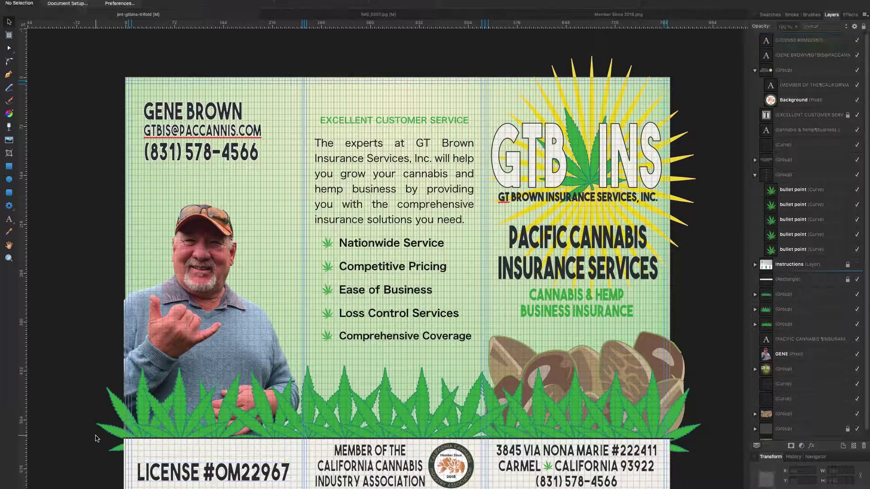
Enlarge the name, e-mail and phone lines of the contact block.
{"action": "double_click", "coordinate": [154, 479]}
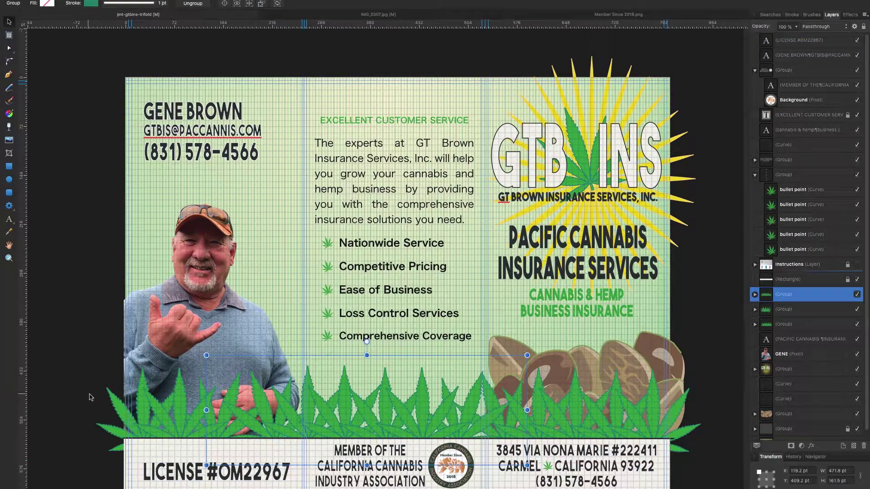
{"action": "scroll", "coordinate": [180, 229], "scroll_direction": "up", "scroll_amount": 5}
{"action": "triple_click", "coordinate": [180, 229]}
{"action": "left_click", "coordinate": [148, 3]}
{"action": "left_click", "coordinate": [131, 194]}
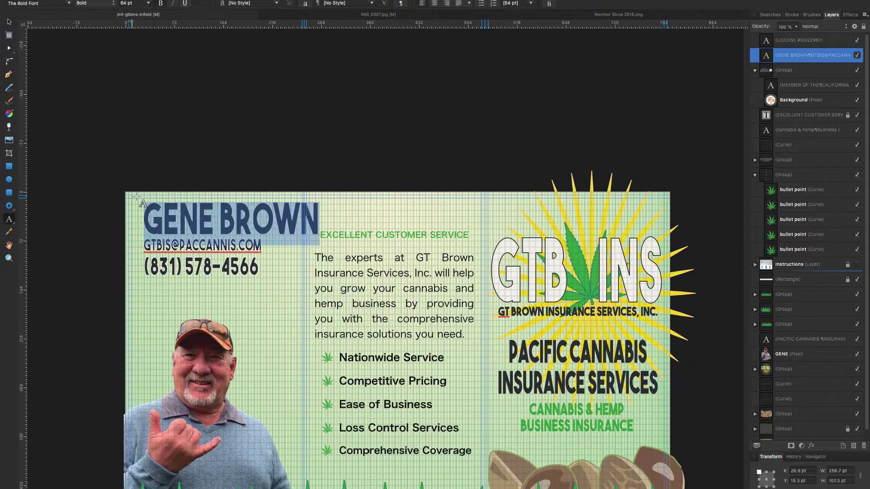
{"action": "triple_click", "coordinate": [202, 245]}
{"action": "left_click", "coordinate": [148, 2]}
{"action": "left_click", "coordinate": [131, 204]}
{"action": "left_click_drag", "start_coordinate": [260, 281], "coordinate": [144, 281]}
{"action": "left_click", "coordinate": [148, 3]}
{"action": "left_click", "coordinate": [132, 213]}
{"action": "key", "text": "Escape"}
Narrow the contact block, centre its lines, and shift it down slightly.
{"action": "left_click_drag", "start_coordinate": [318, 244], "coordinate": [291, 245]}
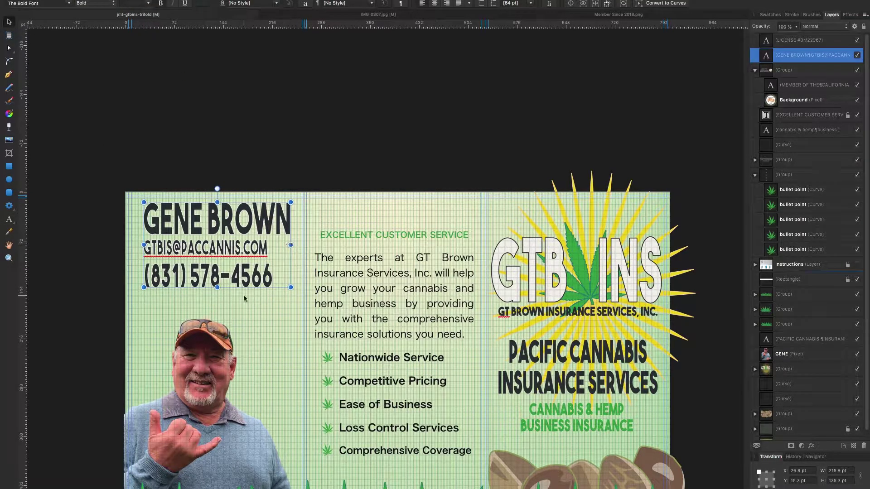
{"action": "left_click", "coordinate": [434, 3]}
{"action": "scroll", "coordinate": [223, 288], "scroll_direction": "down", "scroll_amount": 3}
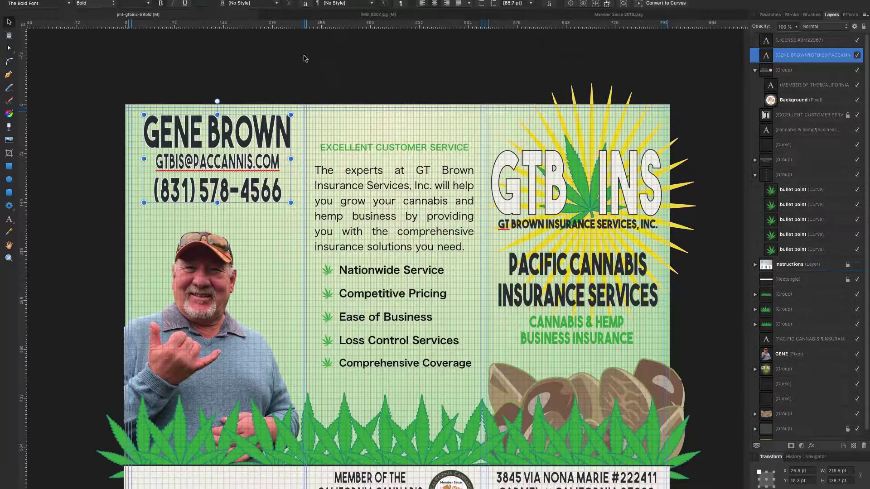
{"action": "left_click_drag", "start_coordinate": [253, 136], "coordinate": [249, 163]}
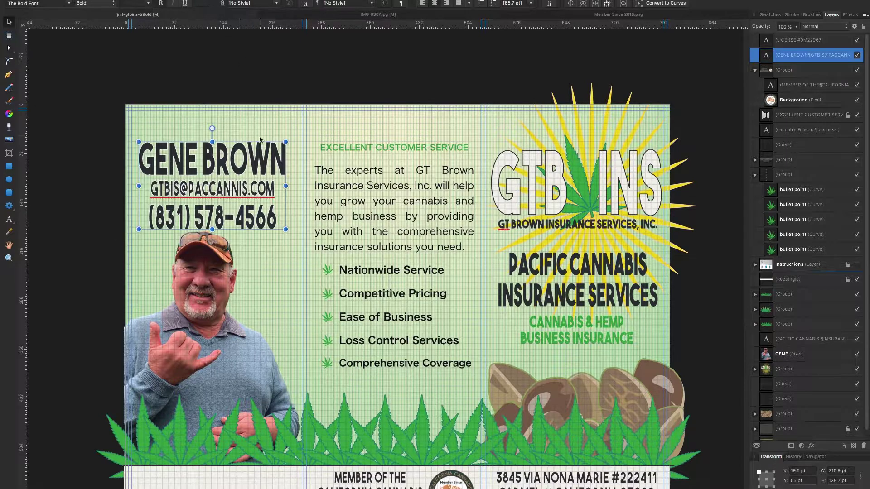
Align the contact block to the page top and centre, then drag it back into the left panel.
{"action": "right_click", "coordinate": [240, 159]}
{"action": "mouse_move", "coordinate": [306, 267]}
{"action": "left_click", "coordinate": [358, 307]}
{"action": "right_click", "coordinate": [250, 290]}
{"action": "mouse_move", "coordinate": [316, 401]}
{"action": "left_click", "coordinate": [371, 429]}
{"action": "right_click", "coordinate": [252, 248]}
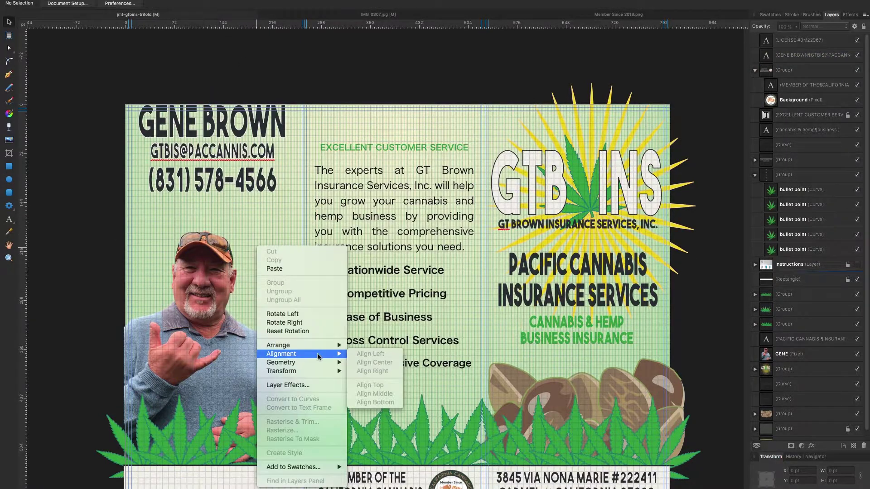
{"action": "right_click", "coordinate": [252, 183]}
{"action": "mouse_move", "coordinate": [274, 291]}
{"action": "left_click", "coordinate": [360, 300]}
{"action": "left_click_drag", "start_coordinate": [406, 141], "coordinate": [223, 175]}
Check the contact block's final position at the top of the left panel.
{"action": "scroll", "coordinate": [223, 175], "scroll_direction": "down", "scroll_amount": 2}
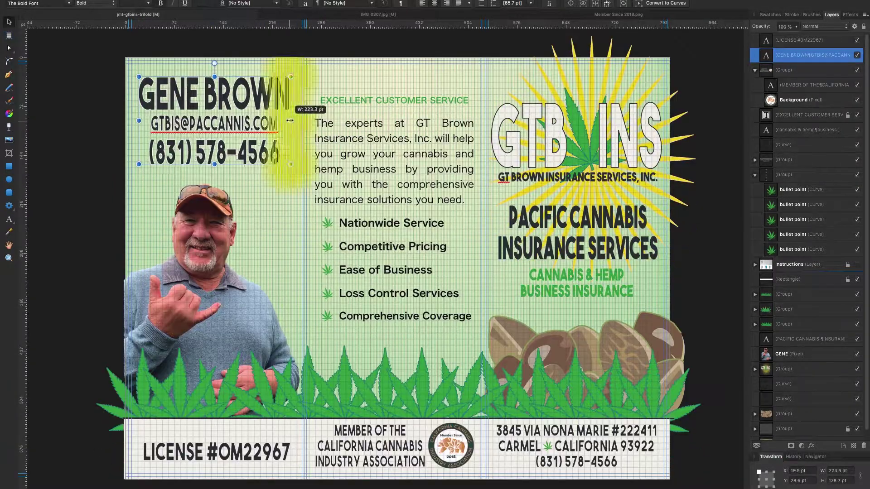
{"action": "left_click", "coordinate": [347, 128]}
{"action": "scroll", "coordinate": [78, 98], "scroll_direction": "up", "scroll_amount": 1}
{"action": "scroll", "coordinate": [78, 97], "scroll_direction": "down", "scroll_amount": 4}
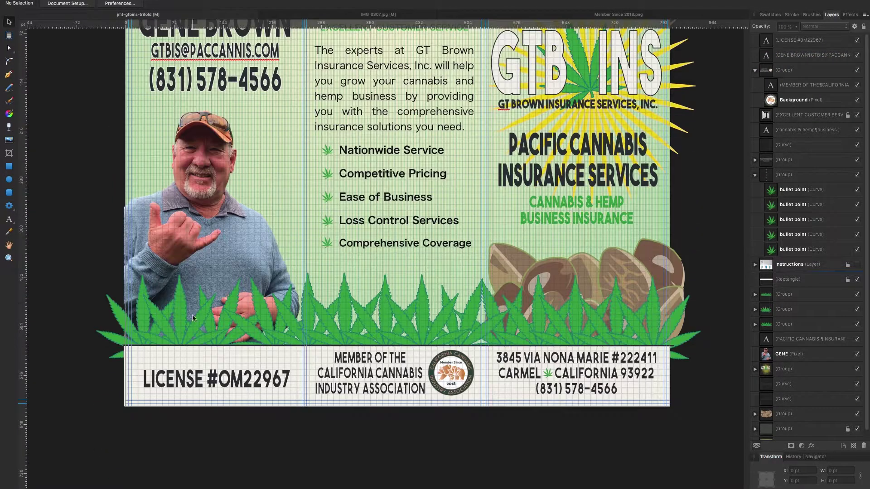
{"action": "left_click", "coordinate": [229, 87]}
{"action": "scroll", "coordinate": [159, 90], "scroll_direction": "up", "scroll_amount": 3}
{"action": "left_click", "coordinate": [101, 101]}
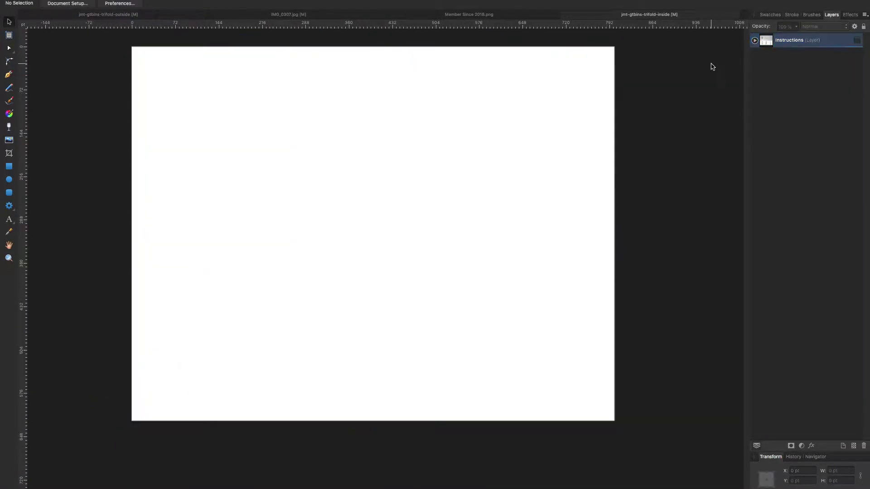
Copy the green background group and rectangle into the inside trifold and lock them.
{"action": "left_click", "coordinate": [755, 40]}
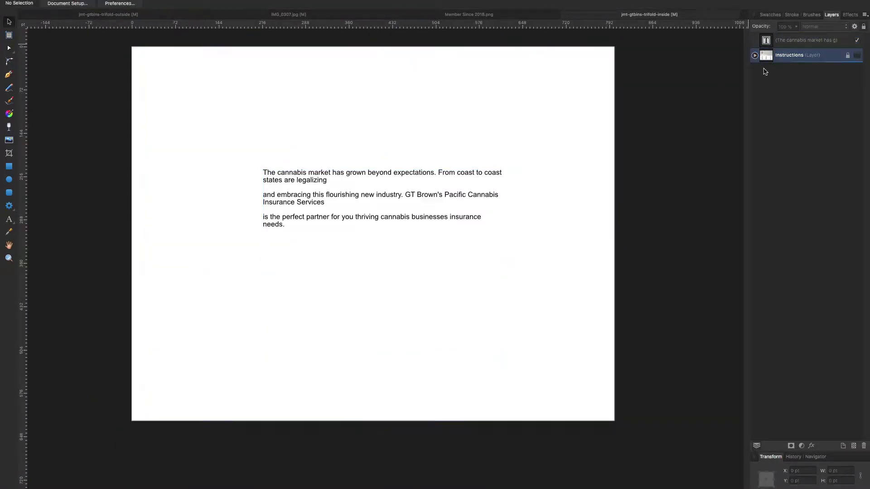
{"action": "left_click", "coordinate": [469, 14]}
{"action": "left_click", "coordinate": [807, 419]}
{"action": "left_click", "coordinate": [807, 434], "text": "shift"}
{"action": "key", "text": "ctrl+c"}
{"action": "left_click", "coordinate": [659, 14]}
{"action": "key", "text": "ctrl+v"}
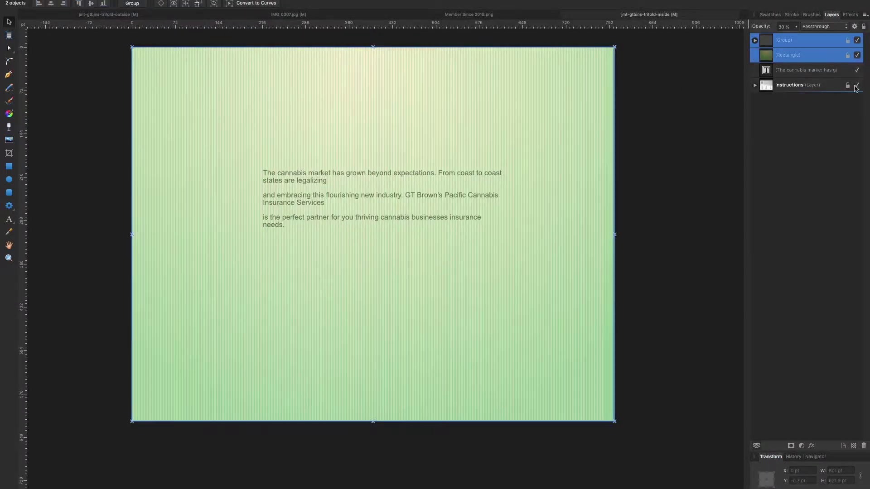
{"action": "left_click", "coordinate": [715, 118]}
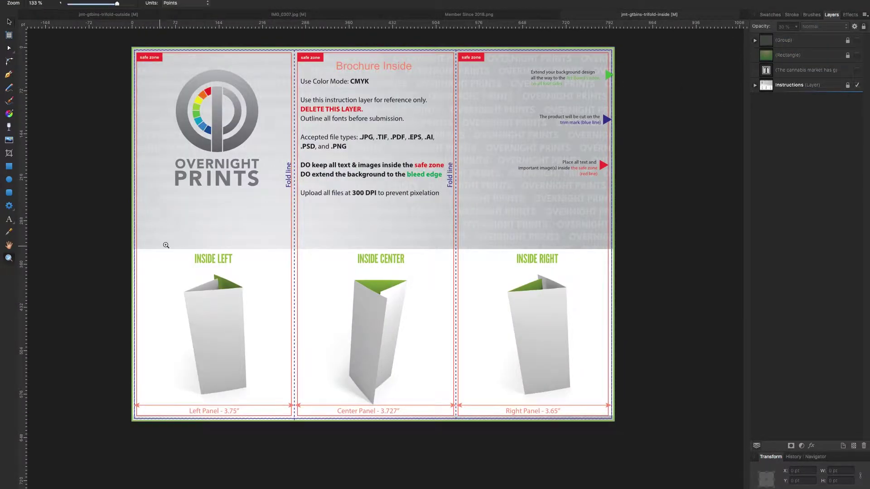
Remove a stray horizontal guide and adjust the guides on the inside page.
{"action": "scroll", "coordinate": [33, 119], "scroll_direction": "up", "scroll_amount": 5}
{"action": "left_click_drag", "start_coordinate": [150, 137], "coordinate": [24, 119]}
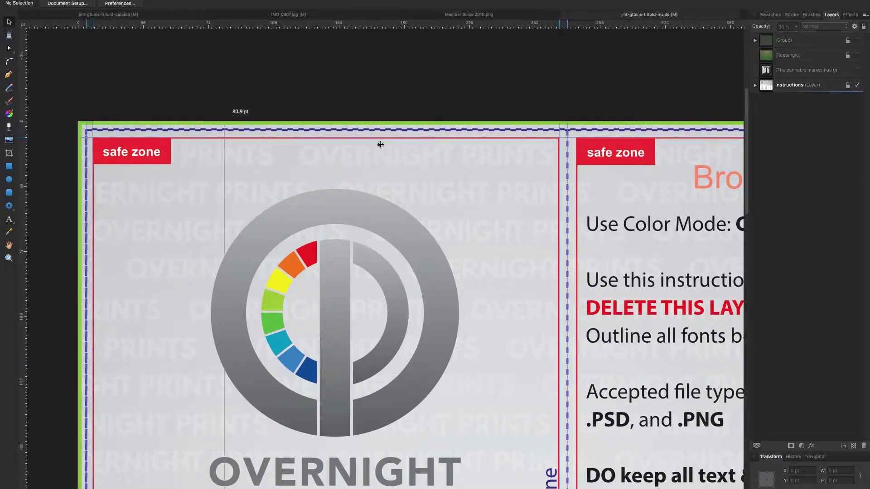
{"action": "scroll", "coordinate": [315, 130], "scroll_direction": "down", "scroll_amount": 10}
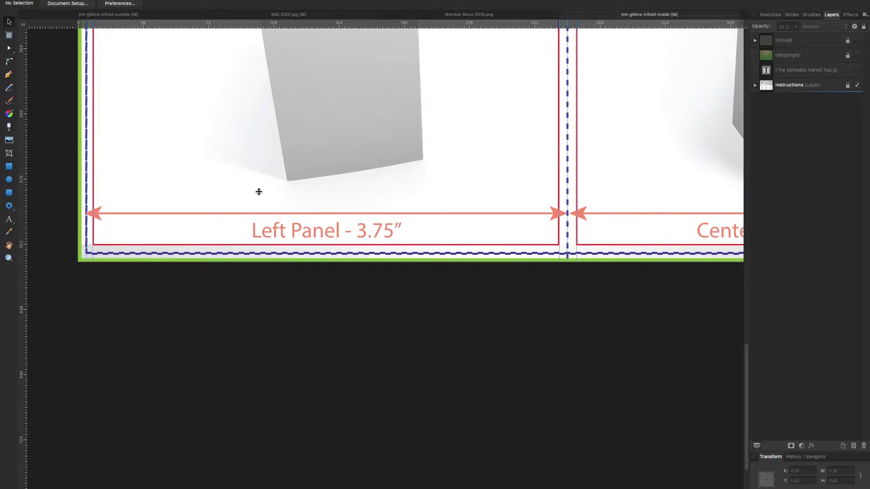
{"action": "left_click_drag", "start_coordinate": [272, 234], "coordinate": [272, 248]}
{"action": "scroll", "coordinate": [285, 226], "scroll_direction": "right", "scroll_amount": 15}
{"action": "left_click_drag", "start_coordinate": [316, 140], "coordinate": [341, 126]}
Zoom out to the whole trifold and toggle the Instructions template layer to compare the folds.
{"action": "key", "text": "h"}
{"action": "scroll", "coordinate": [272, 227], "scroll_direction": "up", "scroll_amount": 10}
{"action": "scroll", "coordinate": [272, 227], "scroll_direction": "right", "scroll_amount": 15}
{"action": "scroll", "coordinate": [279, 129], "scroll_direction": "up", "scroll_amount": 10}
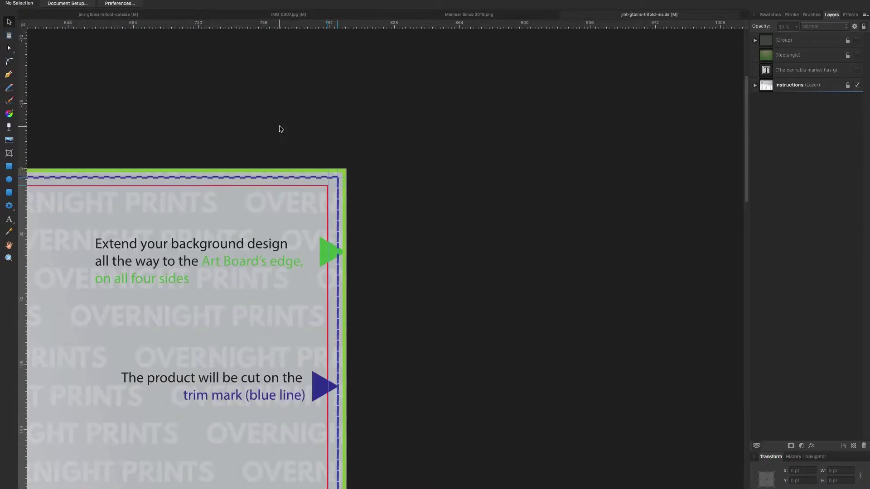
{"action": "key", "text": "super+1"}
{"action": "key", "text": "h"}
{"action": "left_click", "coordinate": [857, 85]}
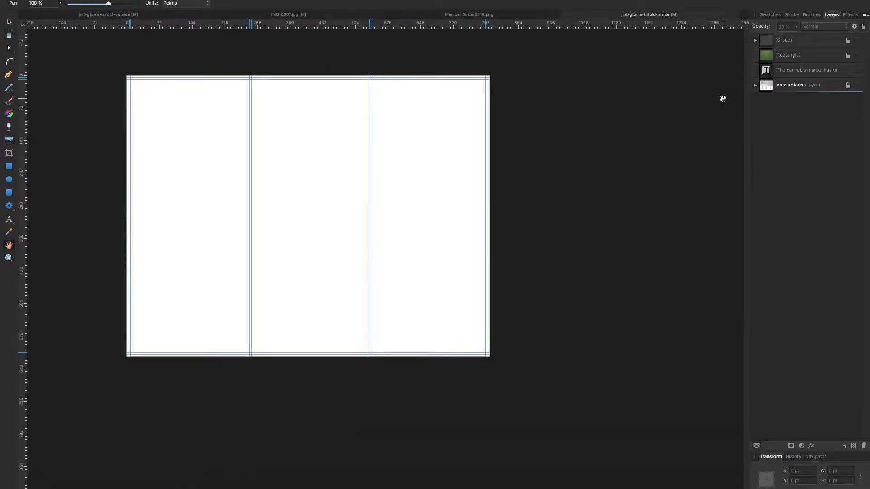
{"action": "left_click", "coordinate": [857, 85]}
{"action": "scroll", "coordinate": [355, 285], "scroll_direction": "up", "scroll_amount": 6}
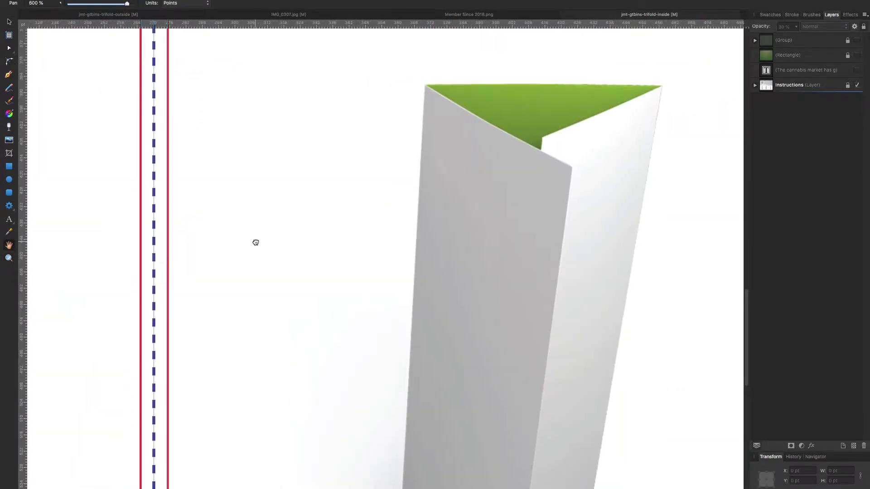
{"action": "scroll", "coordinate": [166, 220], "scroll_direction": "up", "scroll_amount": 3}
Fit the whole brochure page in view and hide the Instructions template layer.
{"action": "key", "text": "v"}
{"action": "scroll", "coordinate": [167, 222], "scroll_direction": "down", "scroll_amount": 6}
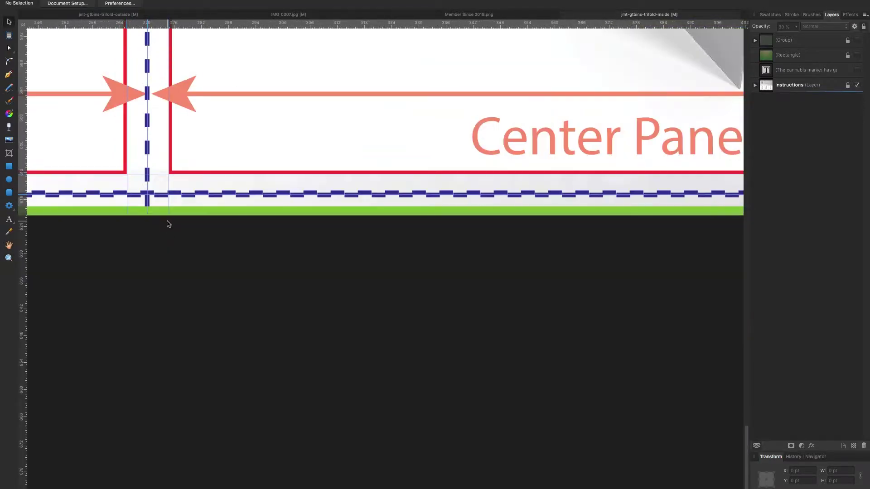
{"action": "scroll", "coordinate": [169, 220], "scroll_direction": "up", "scroll_amount": 10}
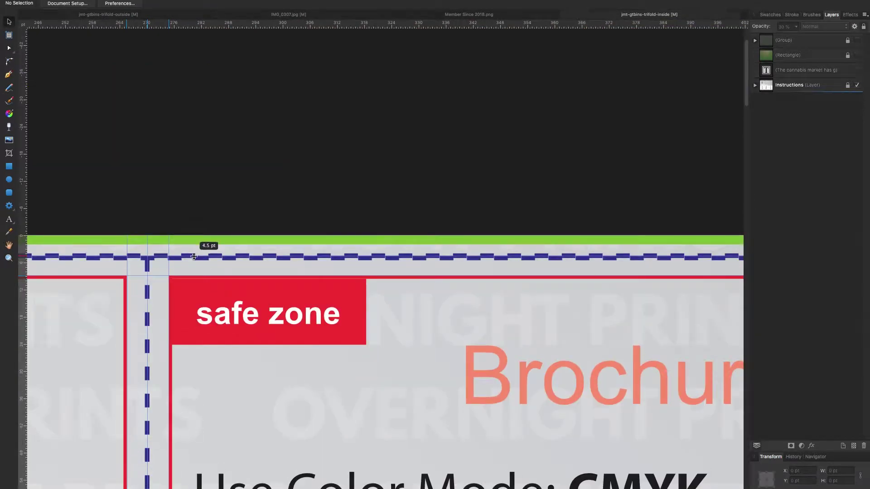
{"action": "scroll", "coordinate": [355, 252], "scroll_direction": "left", "scroll_amount": 10}
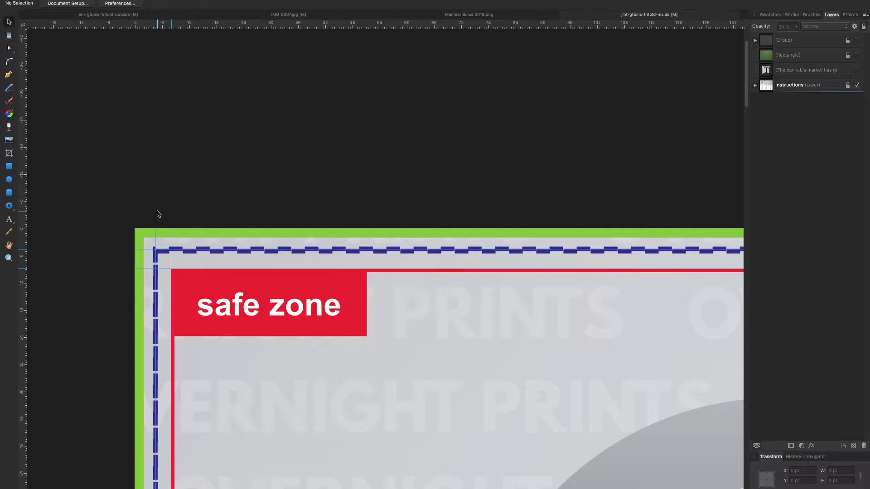
{"action": "scroll", "coordinate": [158, 214], "scroll_direction": "down", "scroll_amount": 5}
{"action": "scroll", "coordinate": [399, 254], "scroll_direction": "up", "scroll_amount": 5}
{"action": "scroll", "coordinate": [218, 225], "scroll_direction": "right", "scroll_amount": 10}
{"action": "key", "text": "h"}
{"action": "scroll", "coordinate": [548, 228], "scroll_direction": "up", "scroll_amount": 5}
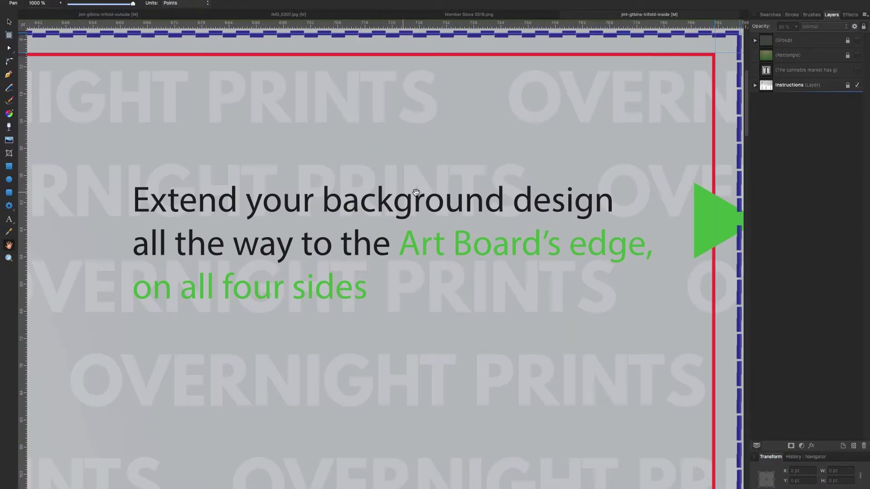
{"action": "key", "text": "super+0"}
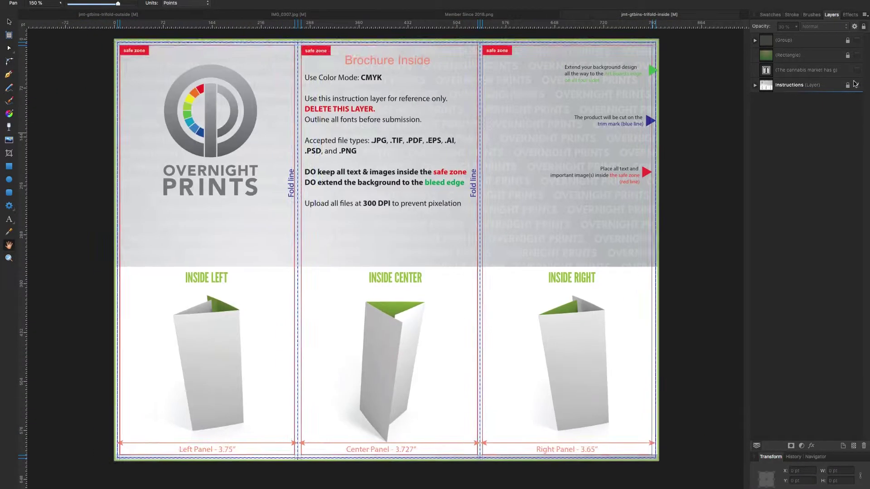
{"action": "left_click", "coordinate": [857, 85]}
Show the intro text layer and join its paragraphs into one.
{"action": "left_click", "coordinate": [109, 14]}
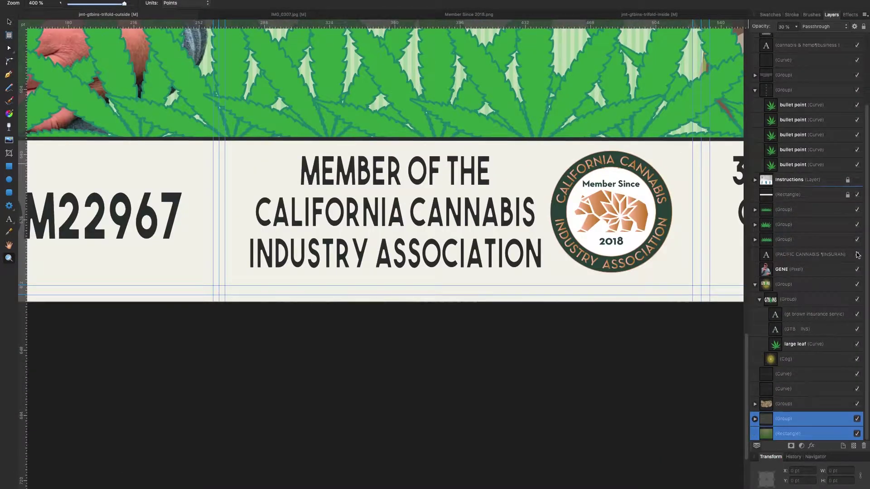
{"action": "left_click", "coordinate": [857, 180]}
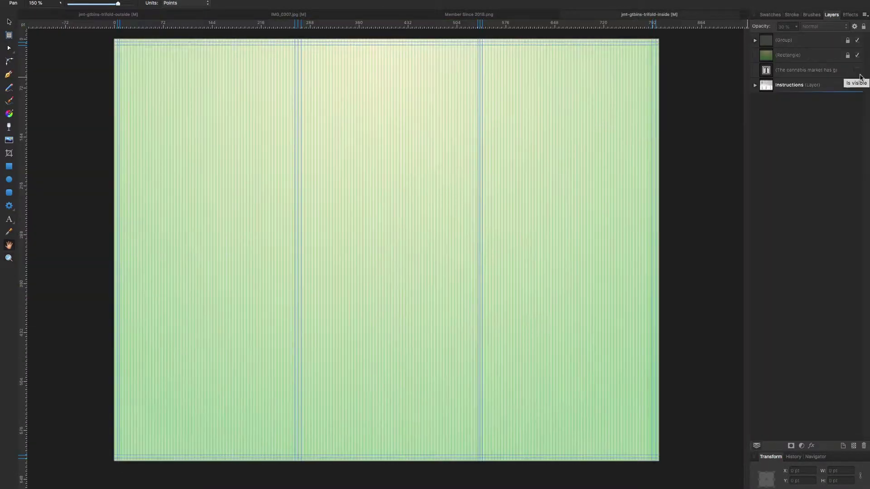
{"action": "key", "text": "BackSpace"}
{"action": "key", "text": "BackSpace"}
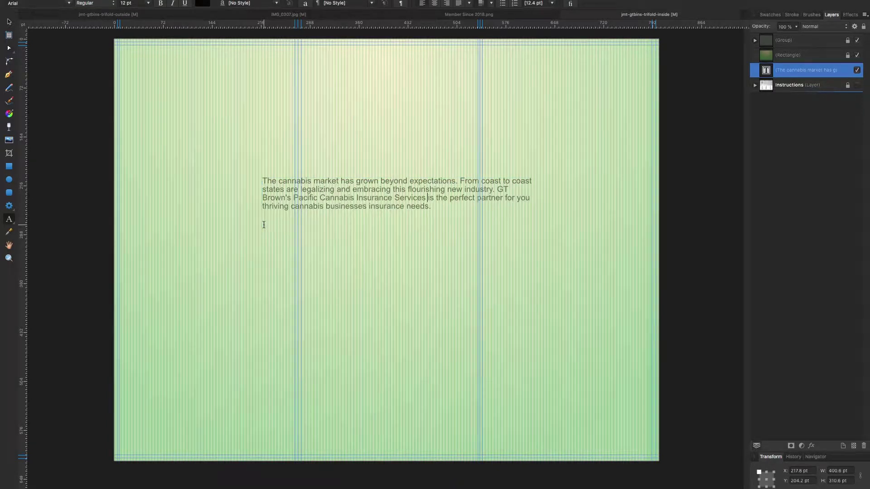
{"action": "key", "text": "t"}
{"action": "left_click", "coordinate": [222, 171]}
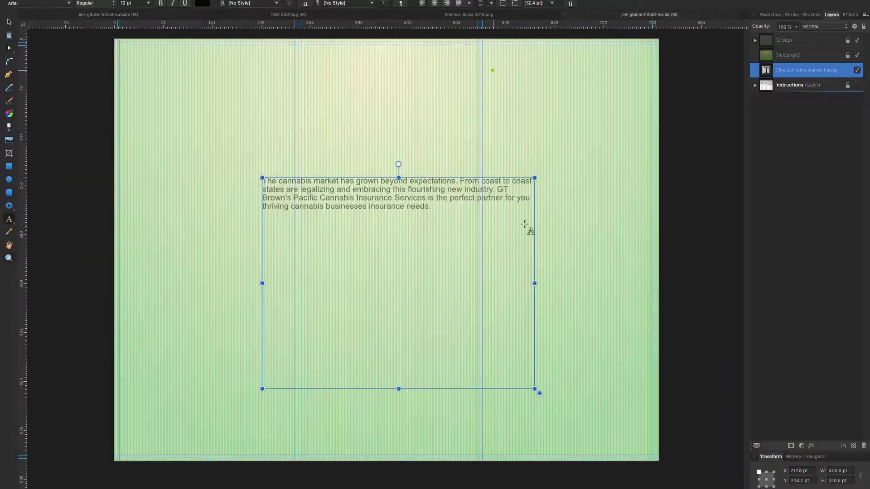
Set the intro paragraph in The Bold Font.
{"action": "left_click", "coordinate": [37, 3]}
{"action": "scroll", "coordinate": [64, 226], "scroll_direction": "down", "scroll_amount": 20}
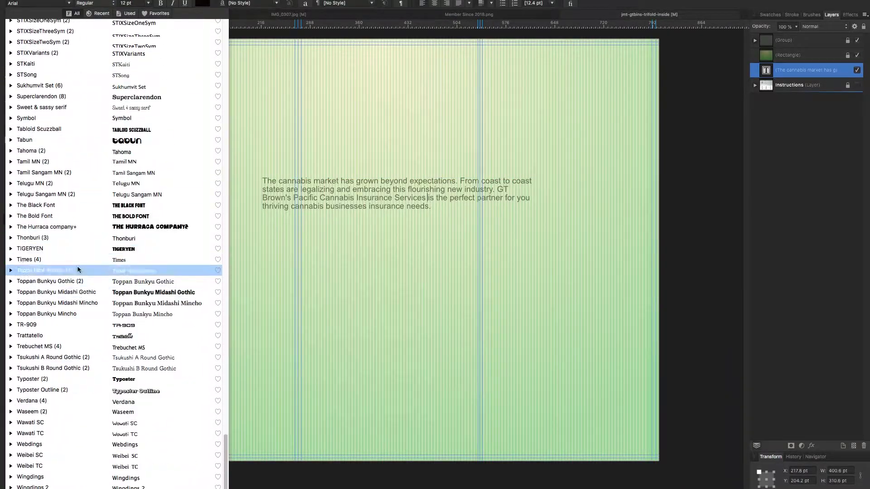
{"action": "key", "text": "Escape"}
{"action": "key", "text": "Escape"}
{"action": "left_click", "coordinate": [36, 3]}
{"action": "type", "text": "t"}
{"action": "scroll", "coordinate": [91, 181], "scroll_direction": "down", "scroll_amount": 15}
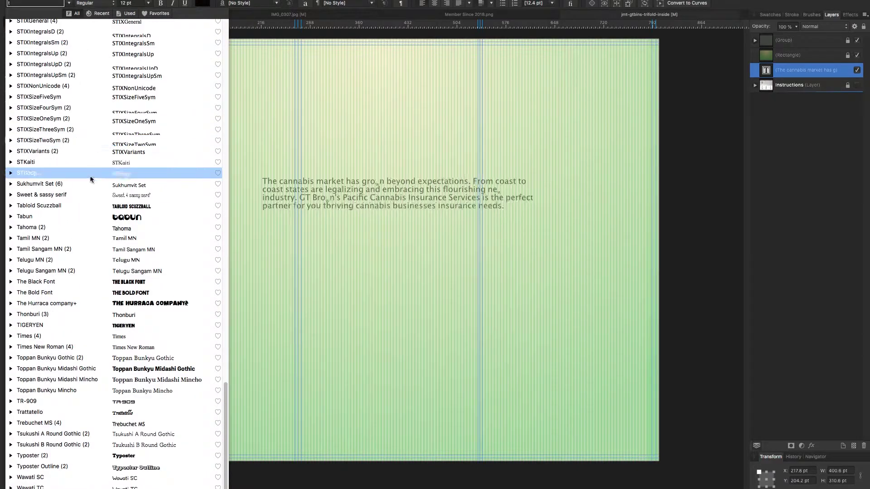
{"action": "left_click", "coordinate": [45, 172]}
{"action": "left_click", "coordinate": [772, 15]}
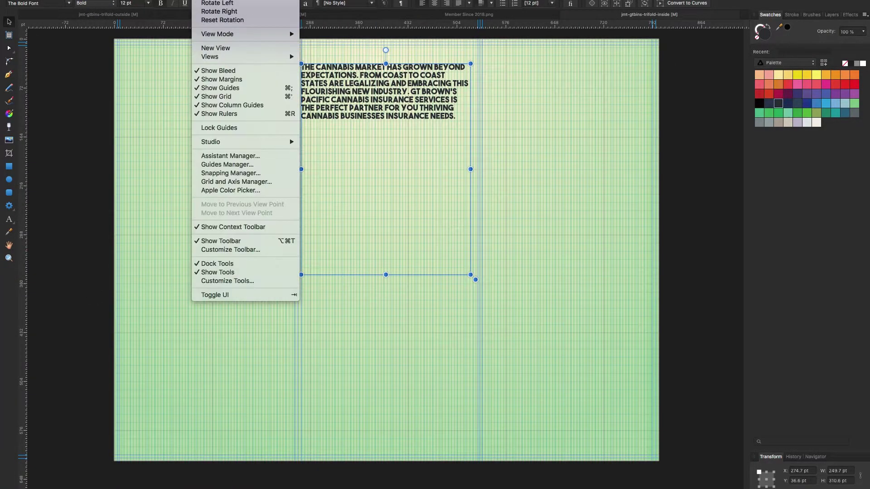
{"action": "left_click", "coordinate": [231, 173]}
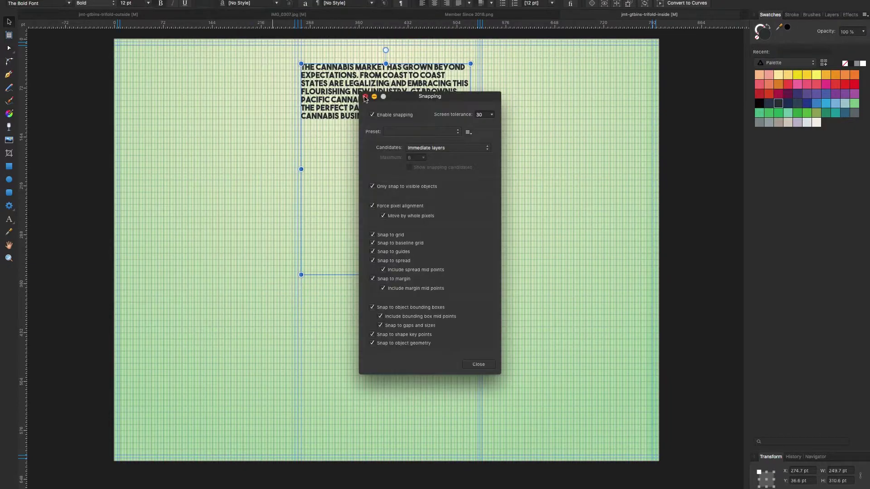
Paste the leaf centred above the intro text and move the paragraph below it.
{"action": "left_click", "coordinate": [366, 99]}
{"action": "key", "text": "z"}
{"action": "left_click", "coordinate": [325, 206]}
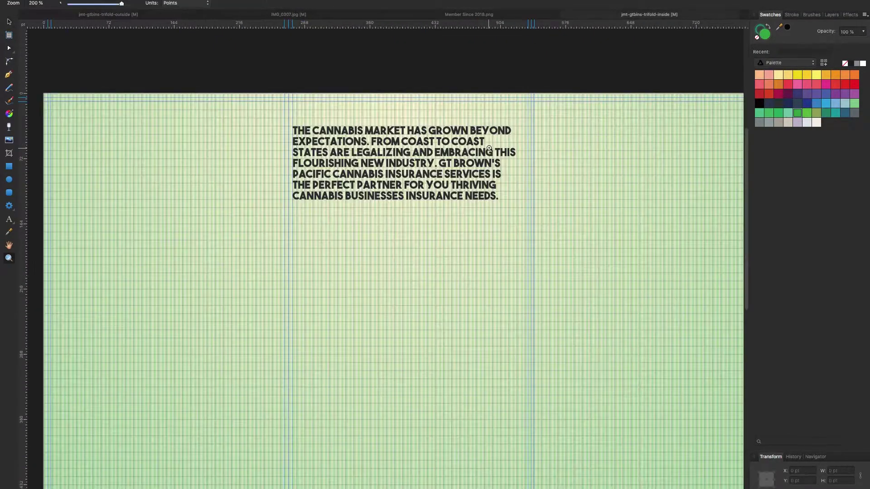
{"action": "key", "text": "super+v"}
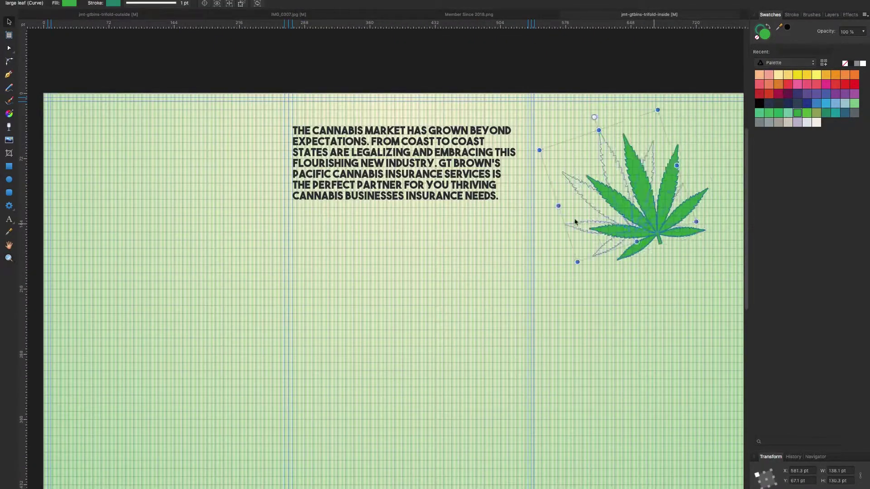
{"action": "left_click_drag", "start_coordinate": [575, 222], "coordinate": [329, 173]}
{"action": "left_click_drag", "start_coordinate": [404, 164], "coordinate": [414, 298]}
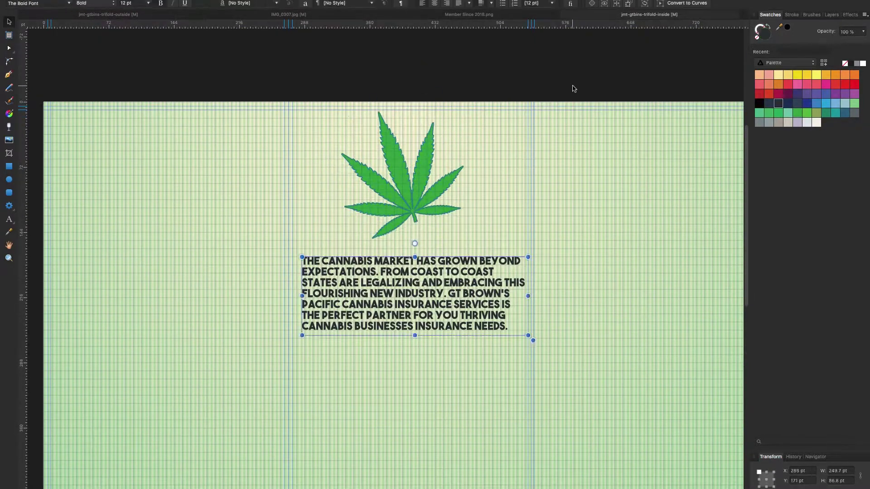
Paste the GTB INS logo and narrow it from both sides to about 234 pt wide.
{"action": "key", "text": "ctrl+Tab"}
{"action": "left_click", "coordinate": [641, 16]}
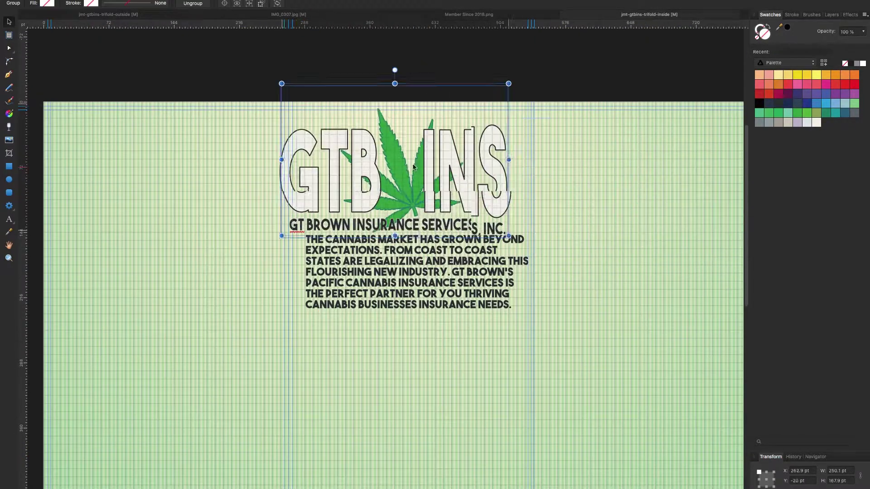
{"action": "key", "text": "Escape"}
{"action": "left_click", "coordinate": [410, 135]}
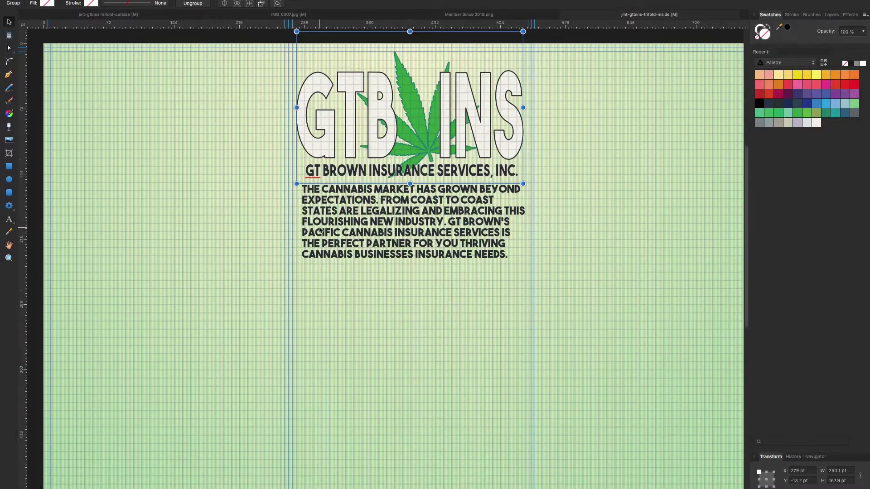
{"action": "scroll", "coordinate": [411, 135], "scroll_direction": "up", "scroll_amount": 2}
{"action": "scroll", "coordinate": [411, 181], "scroll_direction": "right", "scroll_amount": 3}
{"action": "left_click_drag", "start_coordinate": [144, 225], "coordinate": [155, 226]}
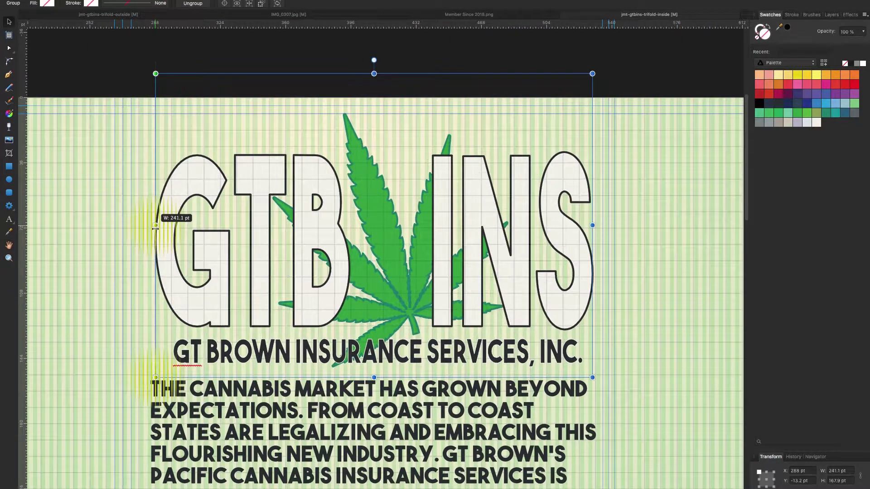
{"action": "left_click_drag", "start_coordinate": [593, 225], "coordinate": [580, 225]}
{"action": "scroll", "coordinate": [443, 309], "scroll_direction": "down", "scroll_amount": 3}
{"action": "scroll", "coordinate": [421, 310], "scroll_direction": "down", "scroll_amount": 3}
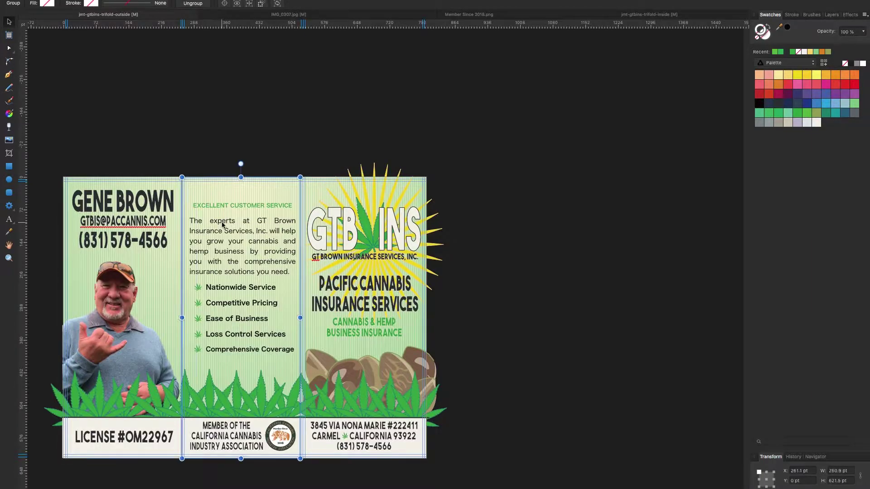
Set the intro paragraph in Hiragino Sans CNS W6 and fully justify it.
{"action": "left_click", "coordinate": [832, 15]}
{"action": "left_click", "coordinate": [800, 115]}
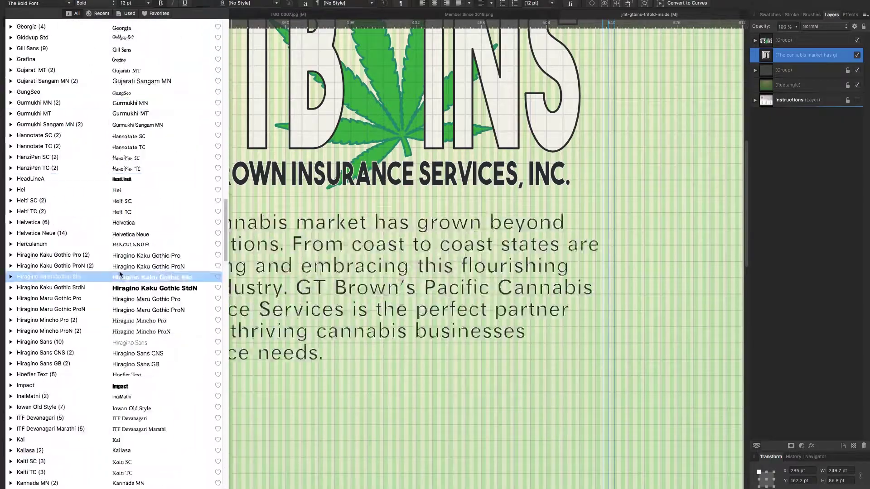
{"action": "left_click", "coordinate": [139, 358]}
{"action": "scroll", "coordinate": [322, 299], "scroll_direction": "down", "scroll_amount": 3}
{"action": "key", "text": "super+shift+j"}
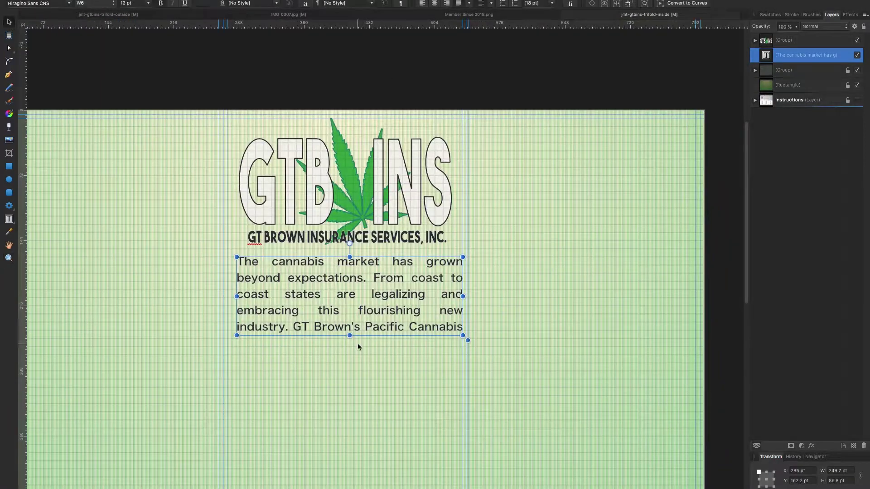
Lengthen the intro text frame so the whole paragraph shows, then reopen it with the Text tool.
{"action": "mouse_move", "coordinate": [350, 336]}
{"action": "left_mouse_down"}
{"action": "mouse_move", "coordinate": [347, 388]}
{"action": "mouse_move", "coordinate": [349, 342]}
{"action": "left_mouse_up"}
{"action": "scroll", "coordinate": [349, 342], "scroll_direction": "down", "scroll_amount": 2}
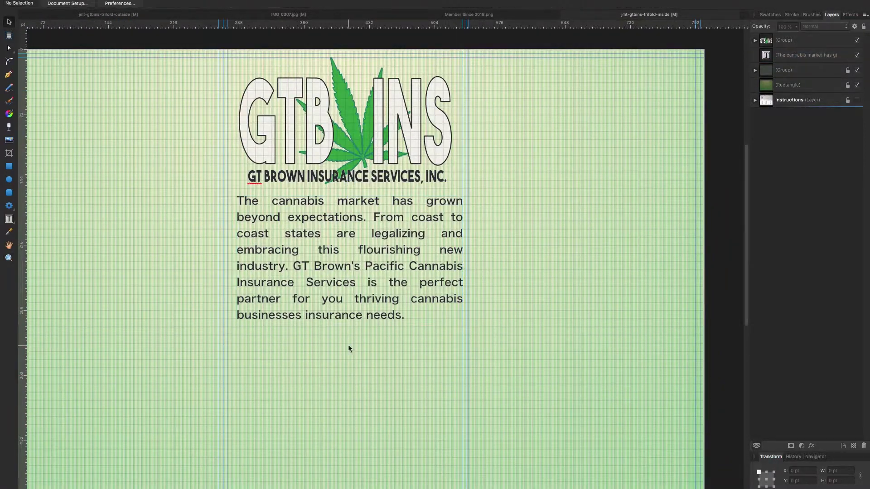
{"action": "left_click", "coordinate": [349, 348]}
{"action": "scroll", "coordinate": [347, 350], "scroll_direction": "down", "scroll_amount": 2}
{"action": "left_click", "coordinate": [48, 221]}
{"action": "left_click", "coordinate": [267, 236]}
{"action": "scroll", "coordinate": [266, 239], "scroll_direction": "down", "scroll_amount": 2}
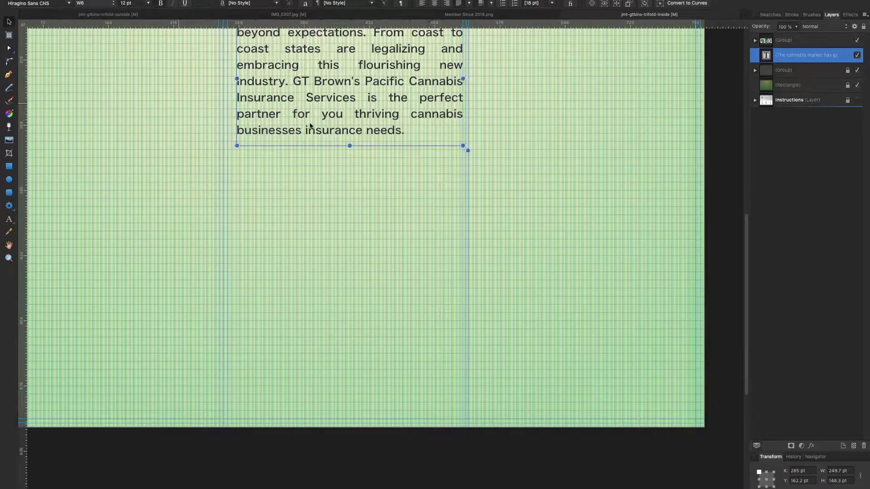
{"action": "scroll", "coordinate": [267, 238], "scroll_direction": "up", "scroll_amount": 2}
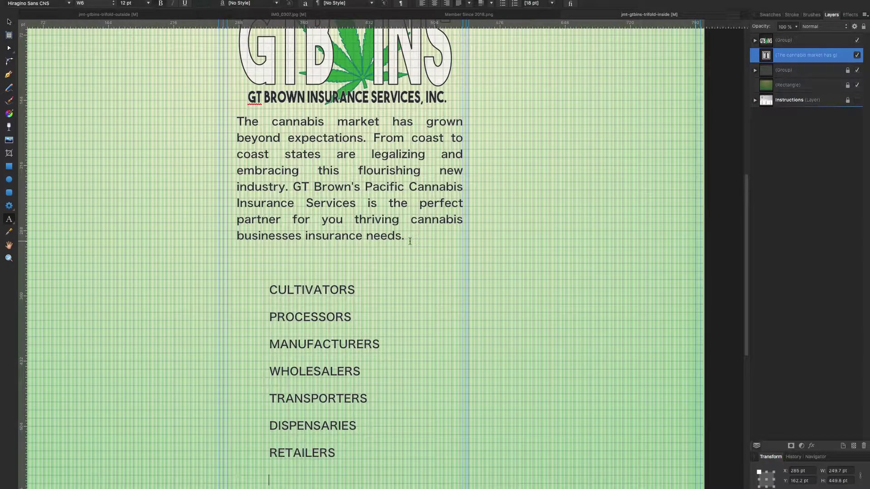
Finish typing the LABORATORIES line of the coverage list and extend its text frame.
{"action": "type", "text": "ORATORIES"}
{"action": "key", "text": "Return"}
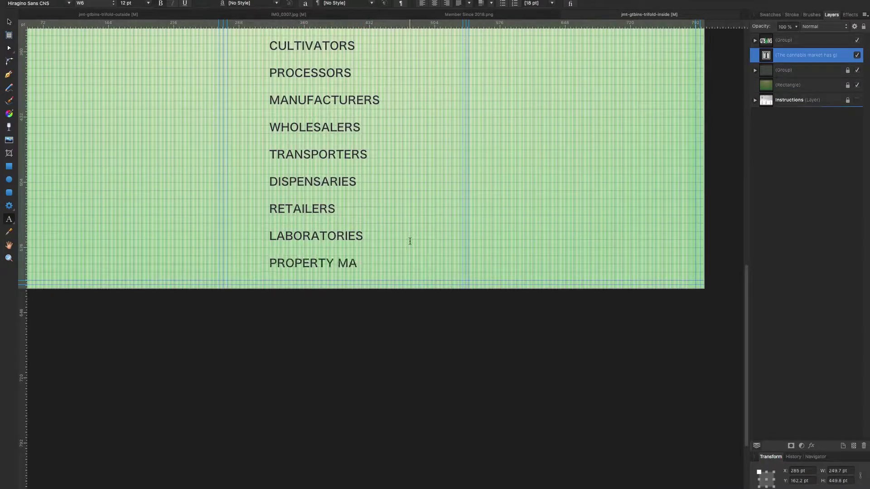
{"action": "left_click_drag", "start_coordinate": [354, 370], "coordinate": [355, 370]}
{"action": "left_click_drag", "start_coordinate": [385, 292], "coordinate": [177, 11]}
Give the selected coverage list a smaller leading, then return to the outside brochure document.
{"action": "left_click", "coordinate": [148, 3]}
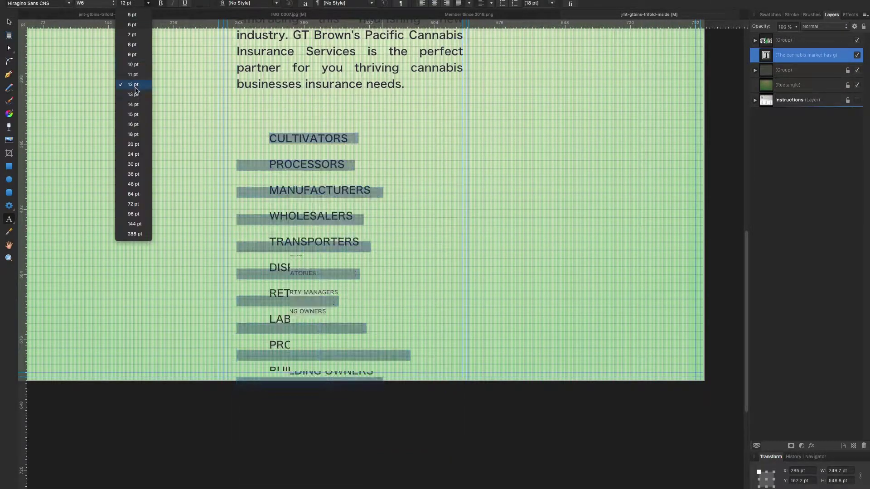
{"action": "left_click", "coordinate": [552, 3]}
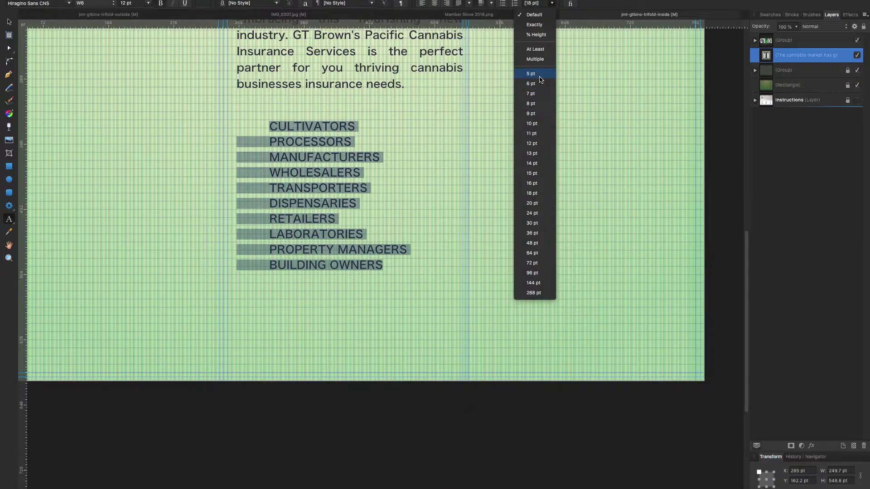
{"action": "key", "text": "Escape"}
{"action": "key", "text": "Escape"}
{"action": "key", "text": "Escape"}
{"action": "scroll", "coordinate": [170, 108], "scroll_direction": "up", "scroll_amount": 3}
{"action": "scroll", "coordinate": [167, 107], "scroll_direction": "down", "scroll_amount": 1}
{"action": "left_click_drag", "start_coordinate": [308, 213], "coordinate": [383, 360]}
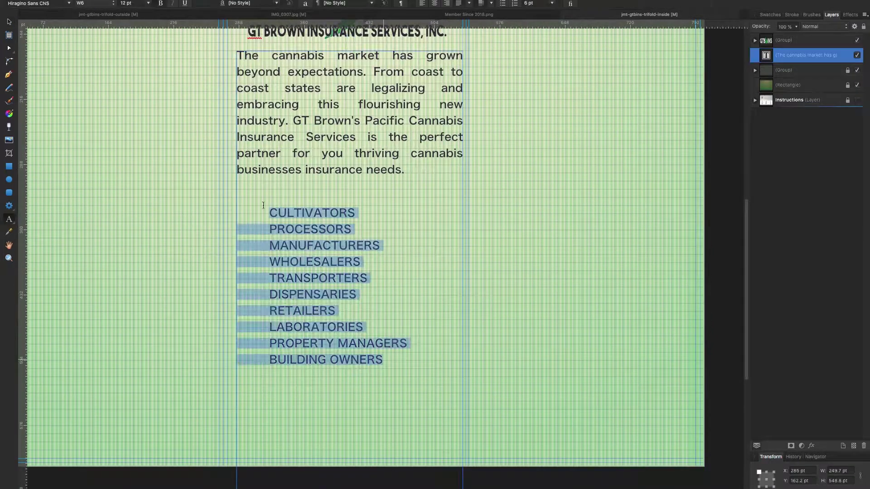
{"action": "left_click", "coordinate": [552, 3]}
{"action": "left_click", "coordinate": [534, 120]}
{"action": "left_click", "coordinate": [274, 198]}
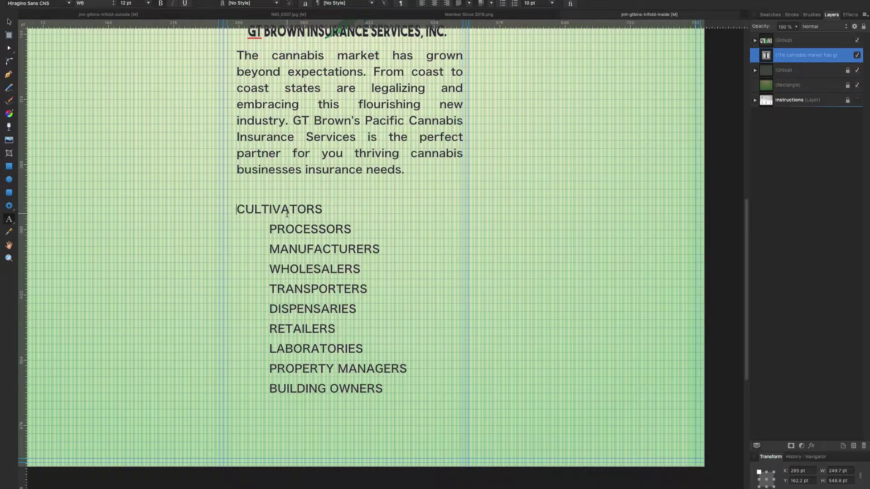
{"action": "key", "text": "Escape"}
{"action": "key", "text": "Escape"}
{"action": "scroll", "coordinate": [96, 113], "scroll_direction": "up", "scroll_amount": 5}
{"action": "scroll", "coordinate": [126, 122], "scroll_direction": "down", "scroll_amount": 5}
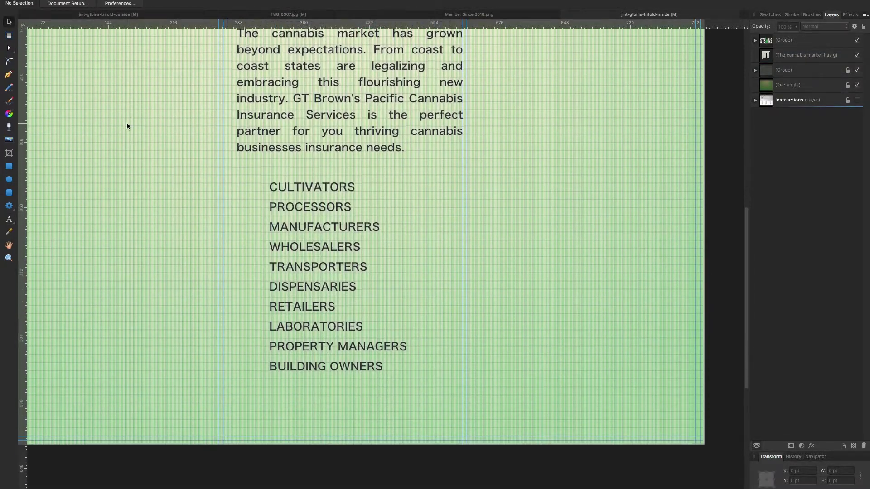
{"action": "scroll", "coordinate": [136, 68], "scroll_direction": "up", "scroll_amount": 2}
{"action": "left_click", "coordinate": [108, 14]}
{"action": "left_click", "coordinate": [552, 3]}
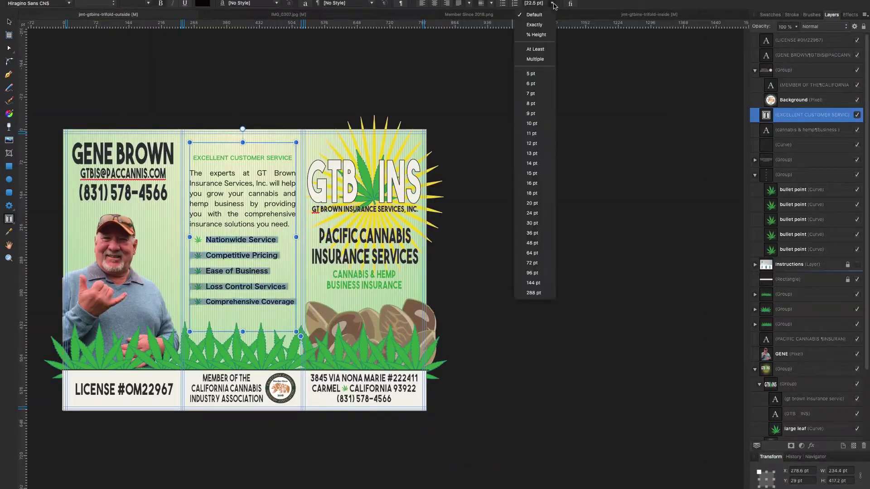
Tighten the line spacing of the outside bullet list.
{"action": "left_click", "coordinate": [535, 136]}
{"action": "key", "text": "Escape"}
{"action": "key", "text": "Escape"}
{"action": "key", "text": "ctrl+z"}
{"action": "key", "text": "Escape"}
{"action": "key", "text": "ctrl+z"}
{"action": "key", "text": "Escape"}
Realign the outside leaf bullets beside their lines, including Loss Control and Comprehensive Coverage.
{"action": "left_click", "coordinate": [198, 255]}
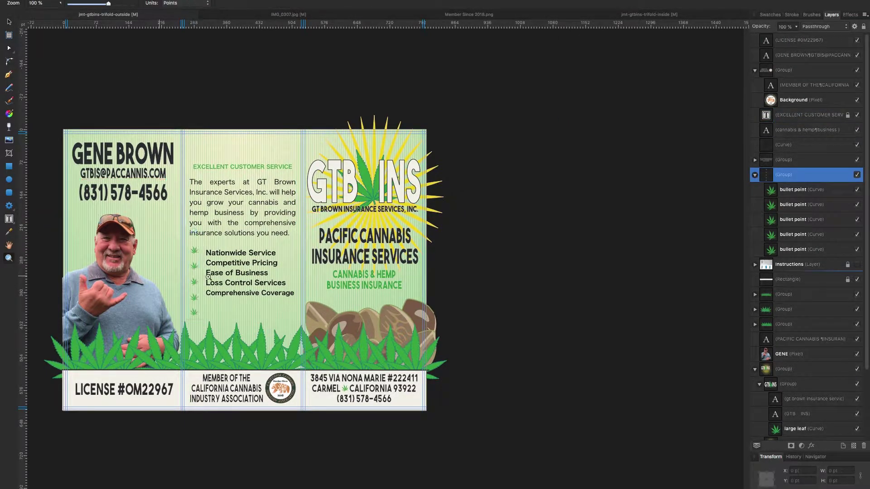
{"action": "key", "text": "ctrl+plus"}
{"action": "left_click", "coordinate": [235, 78]}
{"action": "left_click", "coordinate": [155, 171]}
{"action": "left_click", "coordinate": [156, 241]}
{"action": "left_click_drag", "start_coordinate": [155, 241], "coordinate": [174, 226]}
{"action": "left_click_drag", "start_coordinate": [157, 302], "coordinate": [172, 266]}
{"action": "left_click", "coordinate": [158, 368]}
{"action": "left_click_drag", "start_coordinate": [158, 368], "coordinate": [174, 309]}
{"action": "left_click", "coordinate": [154, 419]}
{"action": "left_click_drag", "start_coordinate": [154, 419], "coordinate": [172, 348]}
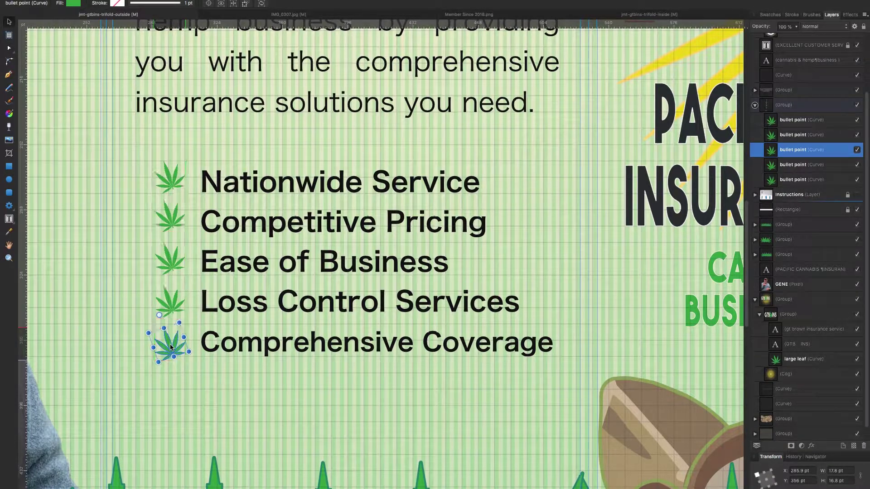
Select each outside leaf bullet in turn to check its alignment.
{"action": "left_click", "coordinate": [80, 169]}
{"action": "left_click", "coordinate": [9, 219]}
{"action": "left_click", "coordinate": [45, 218]}
{"action": "left_click", "coordinate": [170, 189]}
{"action": "left_click", "coordinate": [170, 342]}
{"action": "left_click", "coordinate": [170, 301]}
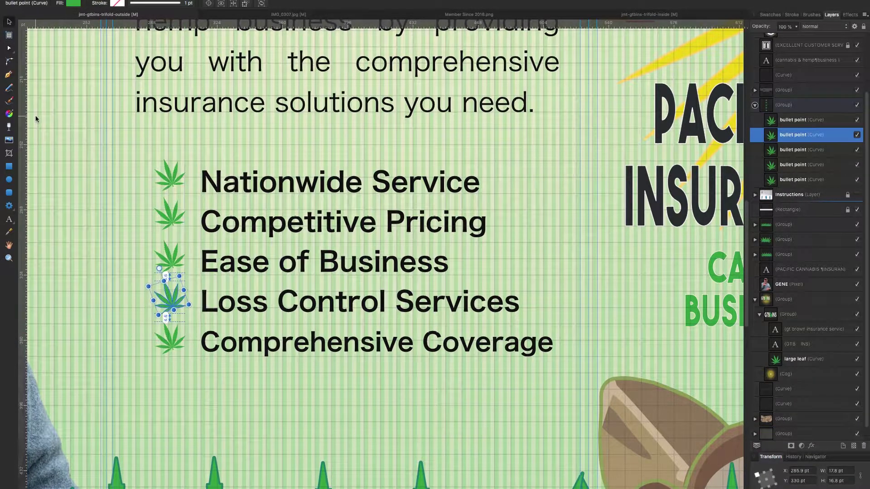
{"action": "left_click", "coordinate": [157, 258]}
{"action": "left_click", "coordinate": [170, 261]}
{"action": "left_click", "coordinate": [169, 222]}
{"action": "left_click", "coordinate": [159, 203]}
{"action": "left_click", "coordinate": [170, 181]}
{"action": "left_click", "coordinate": [150, 195]}
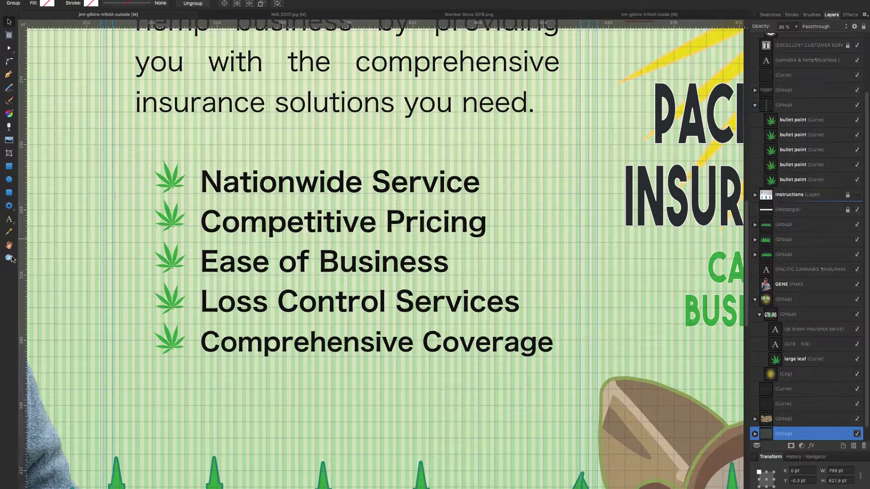
Copy the leaf group into the inside document beside CULTIVATORS through TRANSPORTERS.
{"action": "key", "text": "super+0"}
{"action": "key", "text": "ctrl+Tab"}
{"action": "left_click", "coordinate": [245, 154]}
{"action": "left_click_drag", "start_coordinate": [245, 154], "coordinate": [253, 316]}
{"action": "left_click", "coordinate": [310, 245]}
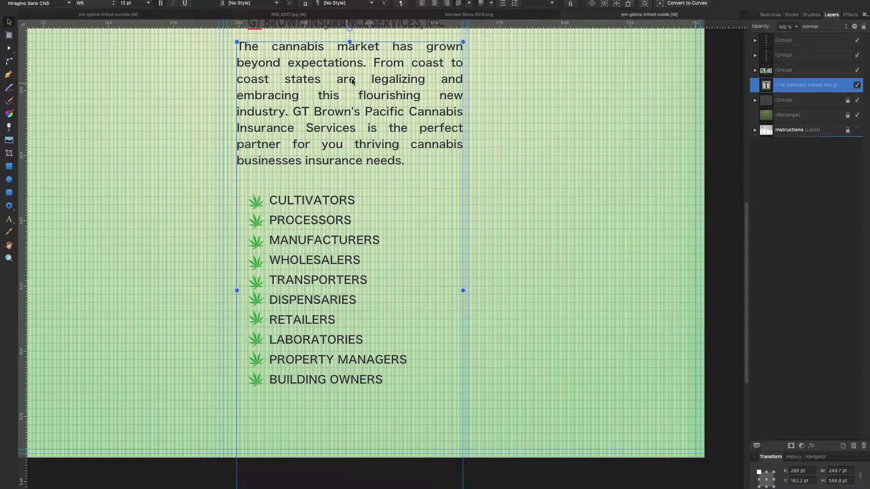
Try indent and alignment options on the coverage list, keeping it left-aligned.
{"action": "left_click", "coordinate": [276, 202]}
{"action": "key", "text": "Tab"}
{"action": "key", "text": "ctrl+z"}
{"action": "key", "text": "ctrl+z"}
{"action": "key", "text": "ctrl+z"}
{"action": "key", "text": "ctrl+z"}
{"action": "left_click_drag", "start_coordinate": [269, 200], "coordinate": [385, 380]}
{"action": "left_click", "coordinate": [435, 3]}
{"action": "left_click", "coordinate": [422, 3]}
{"action": "left_click", "coordinate": [446, 3]}
{"action": "left_click", "coordinate": [422, 3]}
{"action": "left_click", "coordinate": [269, 200]}
Tab-indent CULTIVATORS, PROCESSORS and the following coverage list lines.
{"action": "key", "text": "Tab"}
{"action": "left_click", "coordinate": [269, 220]}
{"action": "key", "text": "Tab"}
{"action": "left_click", "coordinate": [269, 240]}
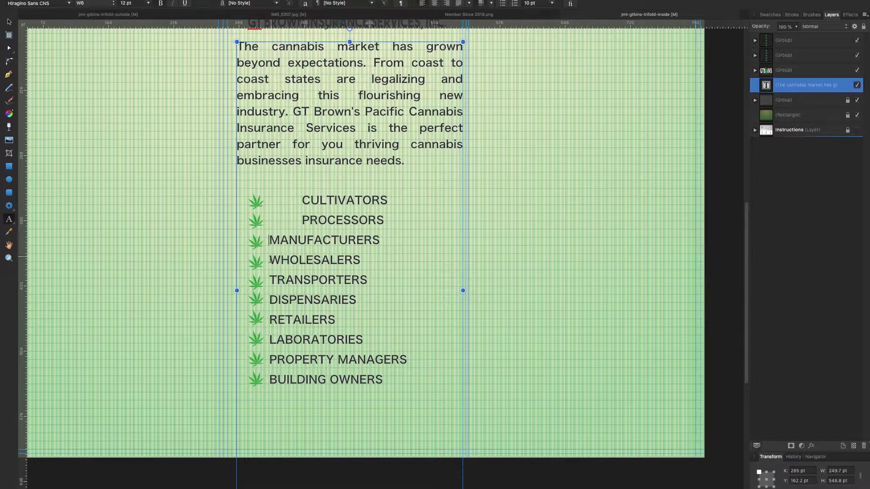
{"action": "key", "text": "Tab"}
{"action": "left_click", "coordinate": [269, 260]}
{"action": "key", "text": "Tab"}
{"action": "left_click", "coordinate": [269, 280]}
{"action": "key", "text": "Tab"}
{"action": "left_click", "coordinate": [269, 360]}
{"action": "key", "text": "Tab"}
Remove the extra indents from BUILDING OWNERS up to CULTIVATORS so lines align evenly.
{"action": "key", "text": "BackSpace"}
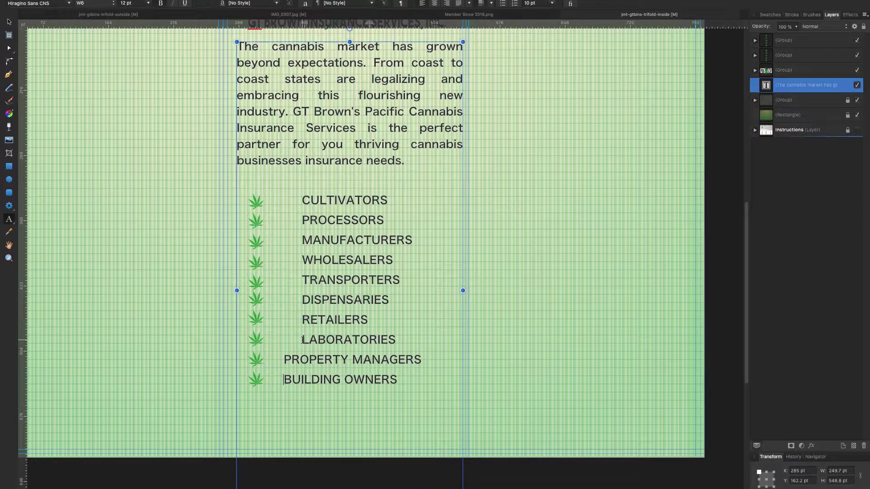
{"action": "left_click", "coordinate": [303, 300]}
{"action": "key", "text": "BackSpace"}
{"action": "left_click", "coordinate": [303, 280]}
{"action": "key", "text": "BackSpace"}
{"action": "left_click", "coordinate": [303, 260]}
{"action": "key", "text": "BackSpace"}
{"action": "left_click", "coordinate": [302, 240]}
{"action": "key", "text": "BackSpace"}
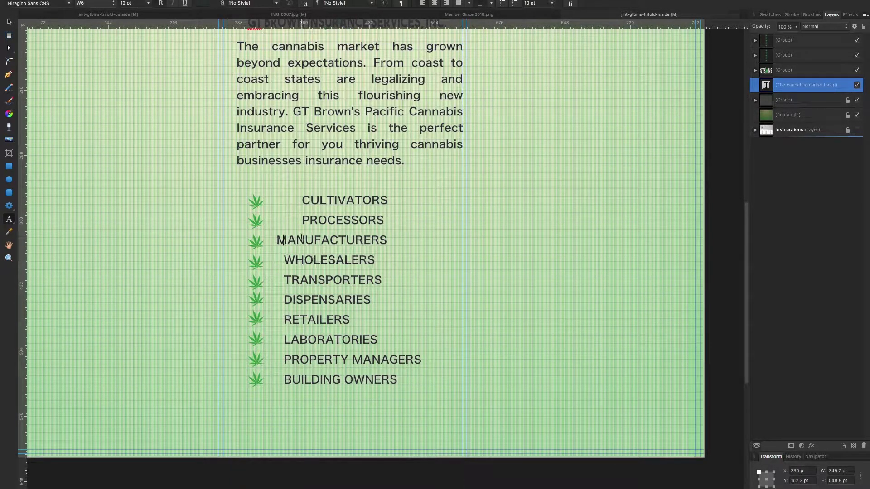
{"action": "left_click", "coordinate": [303, 200]}
{"action": "key", "text": "BackSpace"}
{"action": "key", "text": "v"}
Group both leaf bullet columns, nudge them toward the list, and select the bottom band.
{"action": "left_click_drag", "start_coordinate": [272, 272], "coordinate": [260, 302]}
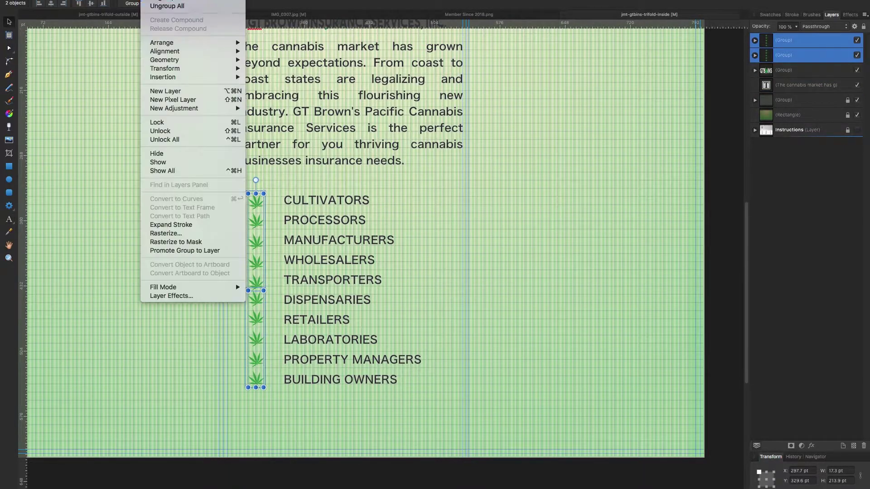
{"action": "key", "text": "ctrl+g"}
{"action": "key", "text": "Right"}
{"action": "key", "text": "Right"}
{"action": "key", "text": "Right"}
{"action": "key", "text": "Right"}
{"action": "key", "text": "Right"}
{"action": "key", "text": "Right"}
{"action": "key", "text": "Right"}
{"action": "key", "text": "Right"}
{"action": "key", "text": "Right"}
{"action": "key", "text": "Right"}
{"action": "key", "text": "Right"}
{"action": "key", "text": "Right"}
{"action": "key", "text": "Right"}
{"action": "key", "text": "Right"}
{"action": "key", "text": "Right"}
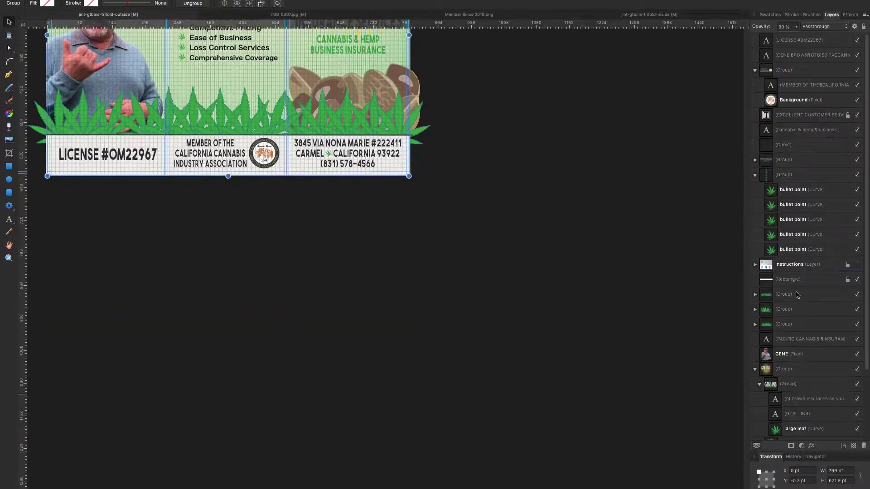
{"action": "left_click", "coordinate": [839, 285]}
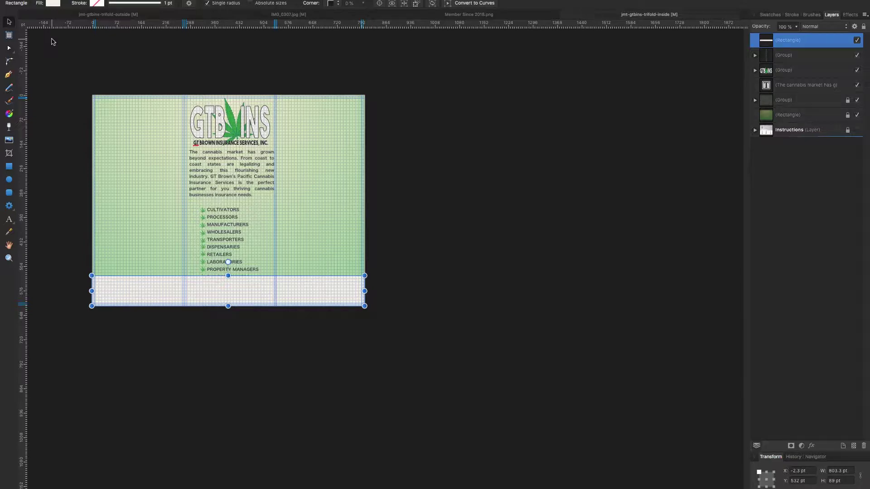
Move CULTIVATORS up onto the empty line below the intro paragraph.
{"action": "left_click", "coordinate": [236, 163]}
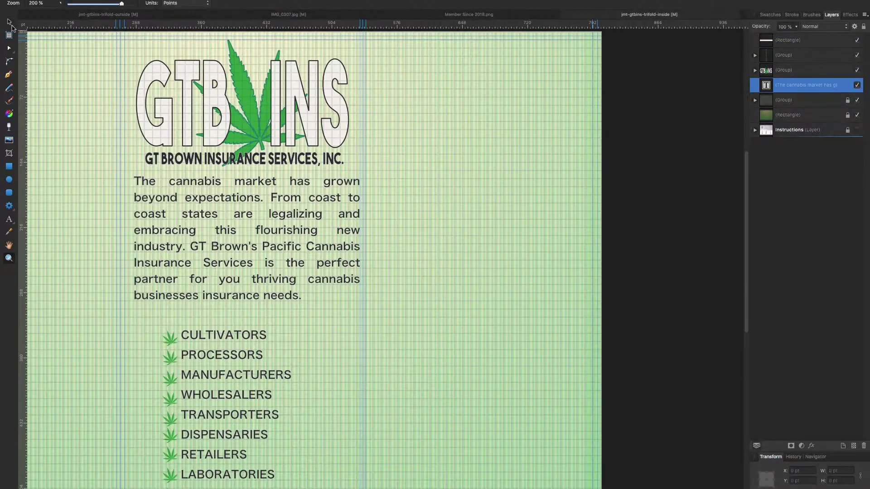
{"action": "scroll", "coordinate": [84, 201], "scroll_direction": "down", "scroll_amount": 5}
{"action": "left_click", "coordinate": [192, 214]}
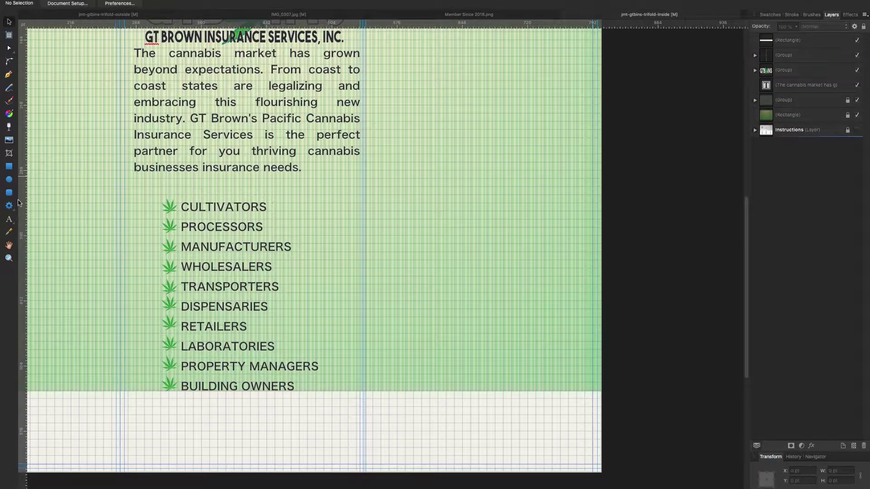
{"action": "double_click", "coordinate": [191, 214]}
{"action": "key", "text": "BackSpace"}
Set the intro paragraph's line spacing to 16 pt and re-add a blank line above CULTIVATORS.
{"action": "key", "text": "shift+Up"}
{"action": "key", "text": "shift+Up"}
{"action": "key", "text": "shift+Up"}
{"action": "key", "text": "shift+Up"}
{"action": "key", "text": "shift+Up"}
{"action": "key", "text": "shift+Up"}
{"action": "key", "text": "shift+Up"}
{"action": "key", "text": "shift+Up"}
{"action": "left_click", "coordinate": [552, 4]}
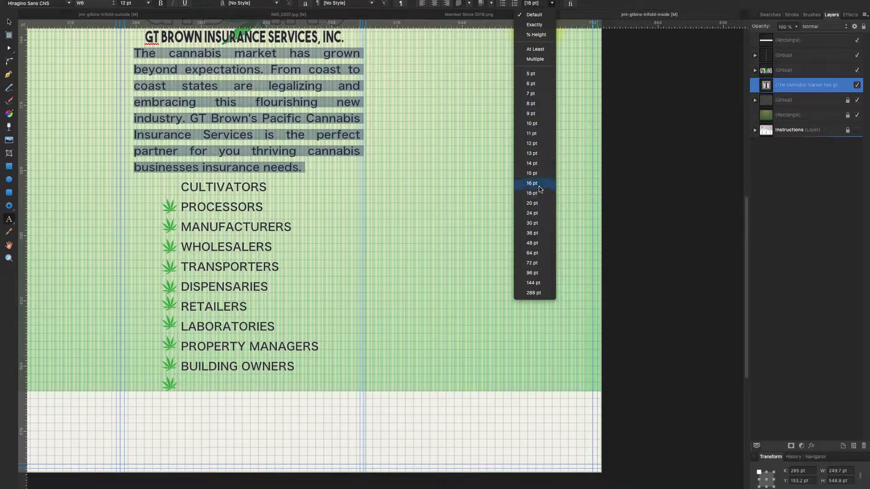
{"action": "left_click", "coordinate": [540, 190]}
{"action": "key", "text": "Right"}
{"action": "key", "text": "Return"}
{"action": "key", "text": "Up"}
{"action": "key", "text": "End"}
{"action": "key", "text": "shift+Down"}
{"action": "key", "text": "shift+Down"}
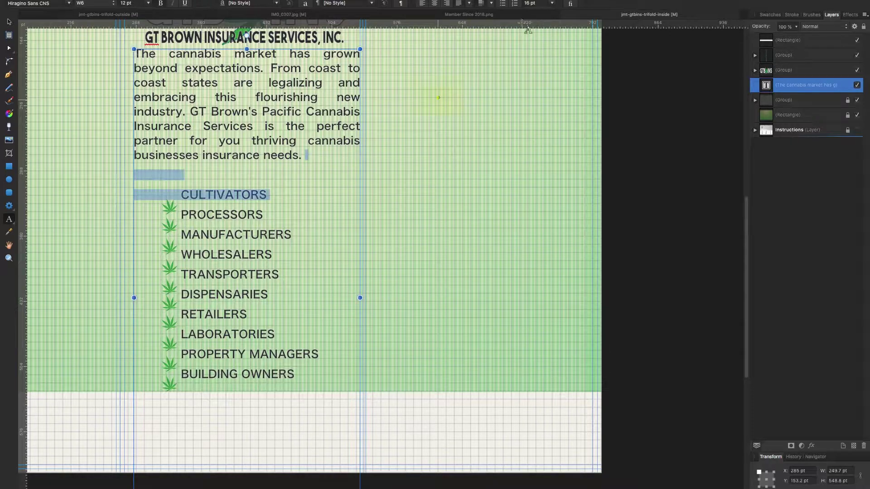
{"action": "left_click", "coordinate": [552, 4]}
{"action": "key", "text": "Escape"}
{"action": "key", "text": "Escape"}
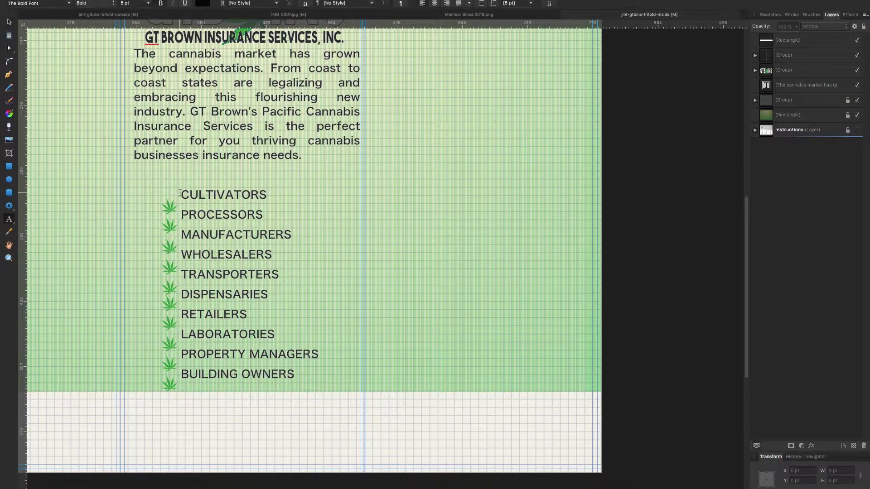
Undo, deselect, then redo to restore the coverage list text beside the leaves.
{"action": "key", "text": "ctrl+z"}
{"action": "scroll", "coordinate": [260, 449], "scroll_direction": "up", "scroll_amount": 3}
{"action": "left_click", "coordinate": [234, 257]}
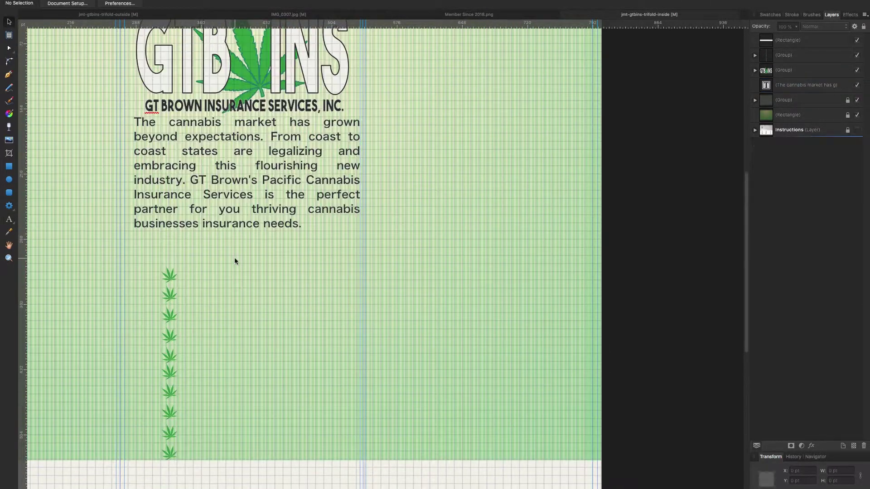
{"action": "key", "text": "ctrl+shift+z"}
{"action": "key", "text": "ctrl+shift+z"}
{"action": "key", "text": "ctrl+shift+z"}
{"action": "key", "text": "ctrl+shift+z"}
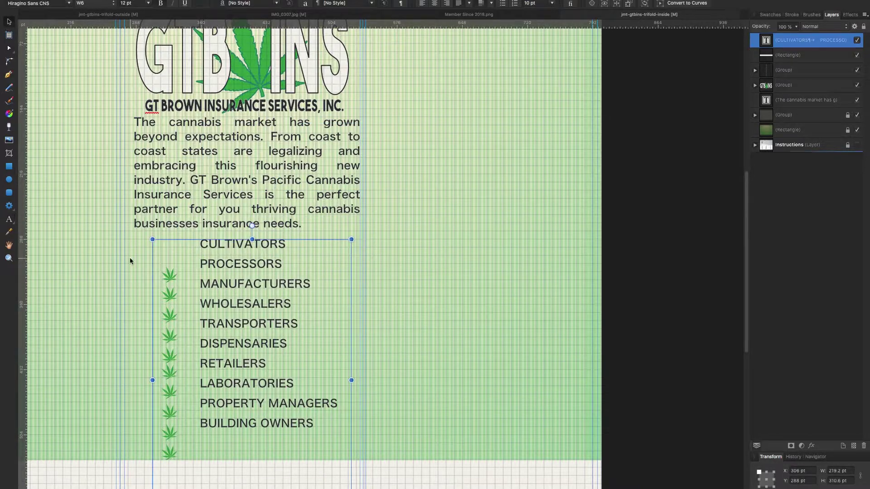
Move the list frame down and the leaf-bullet group up so they line up.
{"action": "scroll", "coordinate": [130, 261], "scroll_direction": "down", "scroll_amount": 2}
{"action": "right_click", "coordinate": [263, 255]}
{"action": "key", "text": "Escape"}
{"action": "scroll", "coordinate": [281, 343], "scroll_direction": "up", "scroll_amount": 3}
{"action": "left_click_drag", "start_coordinate": [234, 276], "coordinate": [234, 292]}
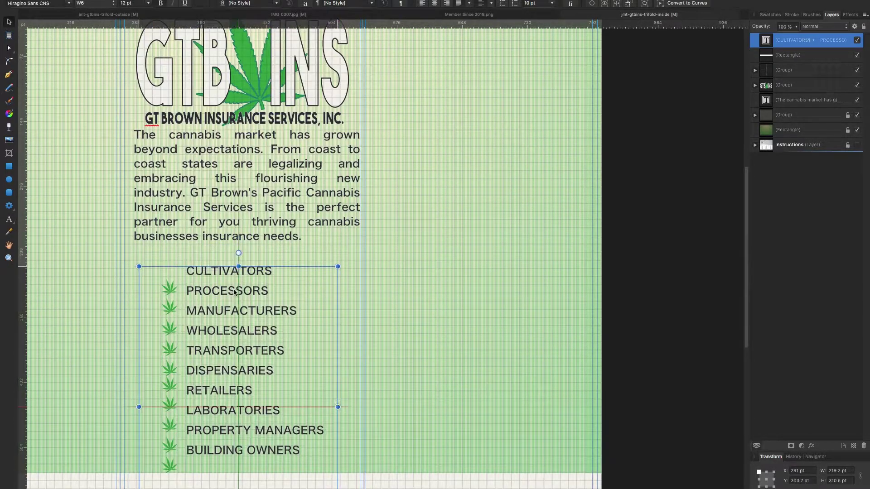
{"action": "scroll", "coordinate": [236, 299], "scroll_direction": "down", "scroll_amount": 6}
{"action": "scroll", "coordinate": [49, 71], "scroll_direction": "up", "scroll_amount": 1}
{"action": "left_click", "coordinate": [49, 72]}
{"action": "left_click_drag", "start_coordinate": [169, 364], "coordinate": [169, 343]}
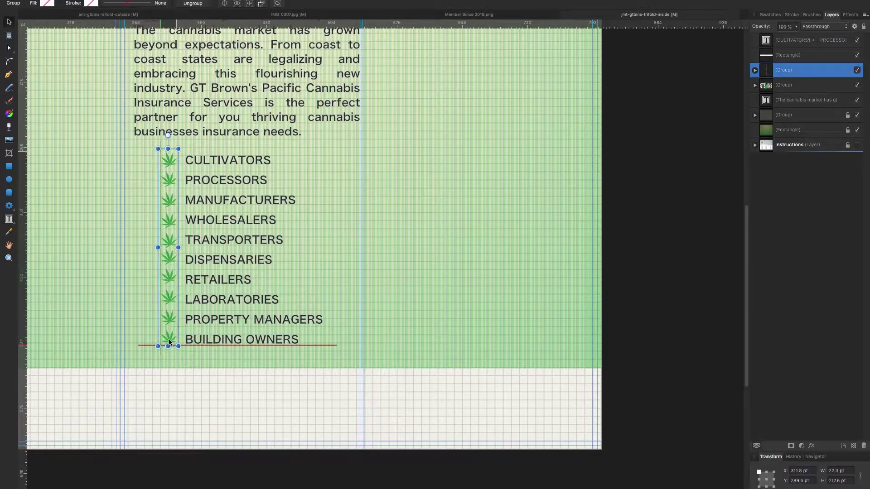
Zoom in on the intro paragraph and pull in both sides of its frame.
{"action": "scroll", "coordinate": [136, 326], "scroll_direction": "up", "scroll_amount": 3}
{"action": "left_click", "coordinate": [150, 181]}
{"action": "key", "text": "z"}
{"action": "left_click", "coordinate": [158, 105]}
{"action": "key", "text": "v"}
{"action": "left_click_drag", "start_coordinate": [105, 325], "coordinate": [119, 325]}
{"action": "left_click_drag", "start_coordinate": [559, 325], "coordinate": [543, 328]}
Zoom back out to 150% and nudge the intro paragraph up slightly.
{"action": "scroll", "coordinate": [422, 299], "scroll_direction": "down", "scroll_amount": 2}
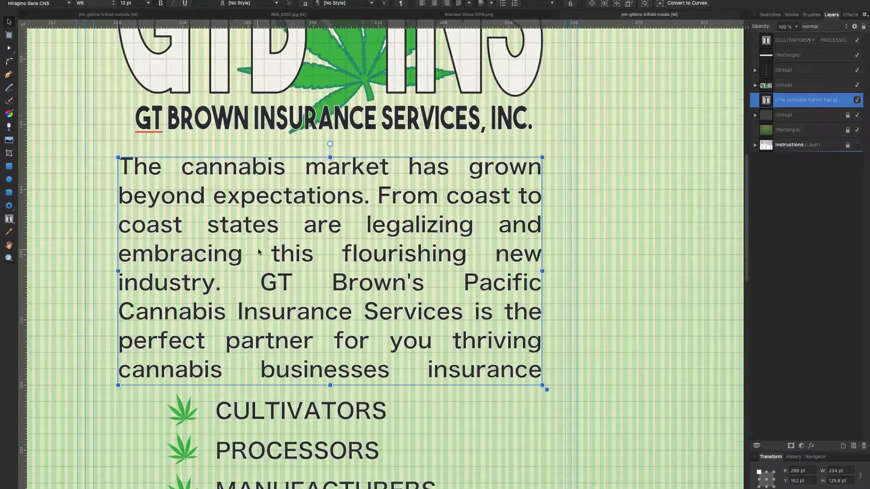
{"action": "key", "text": "Escape"}
{"action": "key", "text": "z"}
{"action": "left_click_drag", "start_coordinate": [228, 175], "coordinate": [82, 203]}
{"action": "key", "text": "v"}
{"action": "left_click_drag", "start_coordinate": [268, 209], "coordinate": [268, 207]}
{"action": "left_click", "coordinate": [115, 225]}
Draw a Pen divider line to the right page edge and set its stroke to 2 pt.
{"action": "scroll", "coordinate": [115, 225], "scroll_direction": "down", "scroll_amount": 3}
{"action": "key", "text": "p"}
{"action": "scroll", "coordinate": [104, 317], "scroll_direction": "left", "scroll_amount": 4}
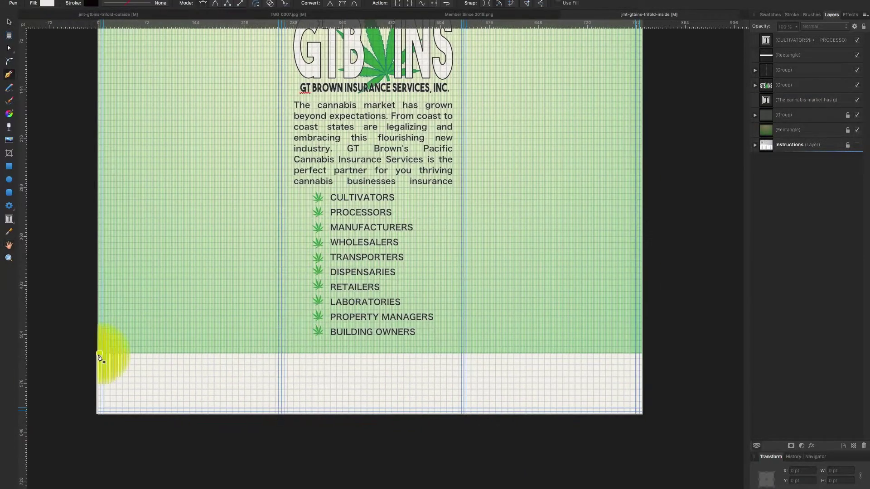
{"action": "left_click", "coordinate": [643, 354]}
{"action": "left_click", "coordinate": [771, 14]}
{"action": "left_click", "coordinate": [792, 14]}
{"action": "left_click_drag", "start_coordinate": [787, 41], "coordinate": [789, 41]}
{"action": "key", "text": "v"}
Extend the intro paragraph frame downward so the last word 'needs.' shows.
{"action": "scroll", "coordinate": [121, 139], "scroll_direction": "up", "scroll_amount": 3}
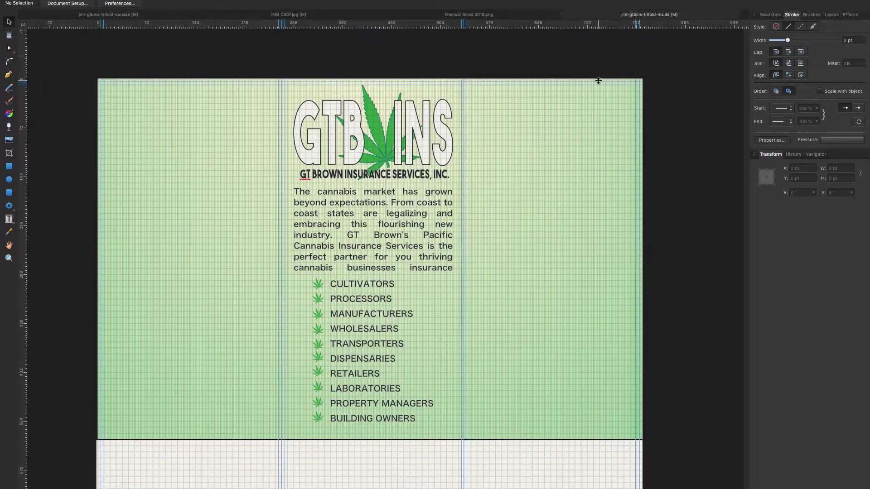
{"action": "scroll", "coordinate": [605, 57], "scroll_direction": "down", "scroll_amount": 1}
{"action": "left_click", "coordinate": [384, 258]}
{"action": "left_click_drag", "start_coordinate": [372, 263], "coordinate": [372, 277]}
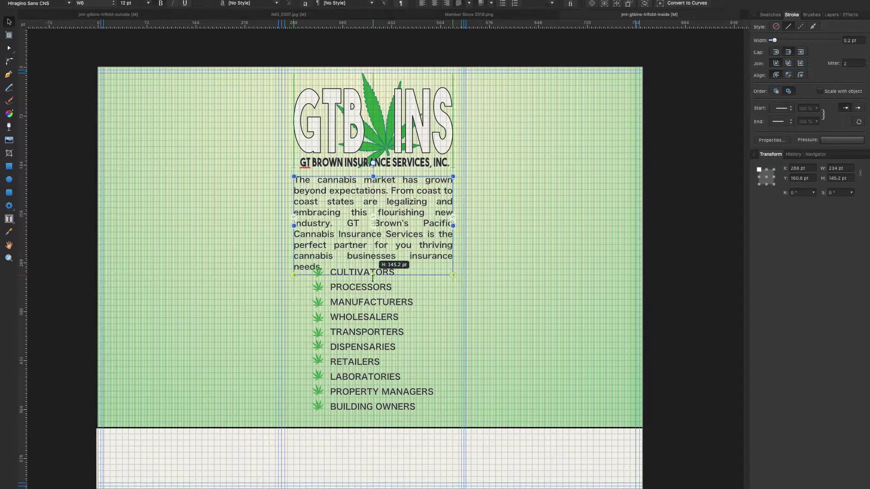
{"action": "left_click", "coordinate": [226, 189]}
Select the bulleted list text, zoom in on its bottom, and show the Layers panel.
{"action": "left_click", "coordinate": [321, 274]}
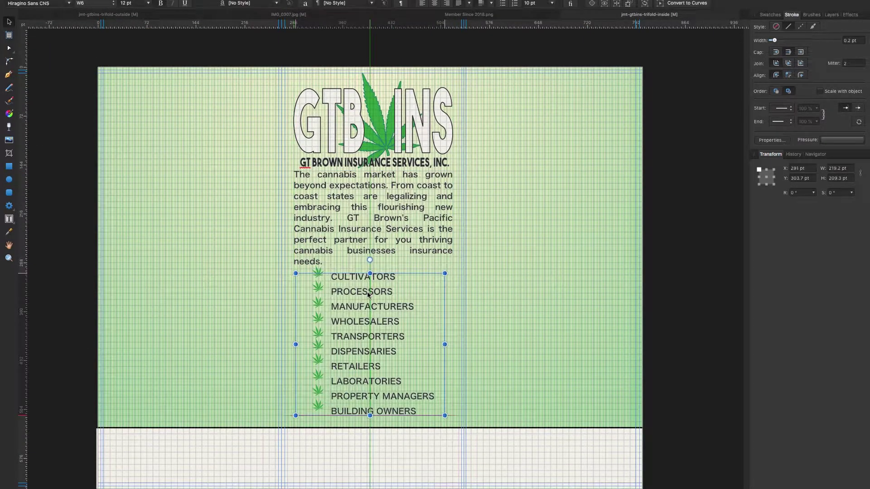
{"action": "key", "text": "z"}
{"action": "left_click", "coordinate": [363, 424]}
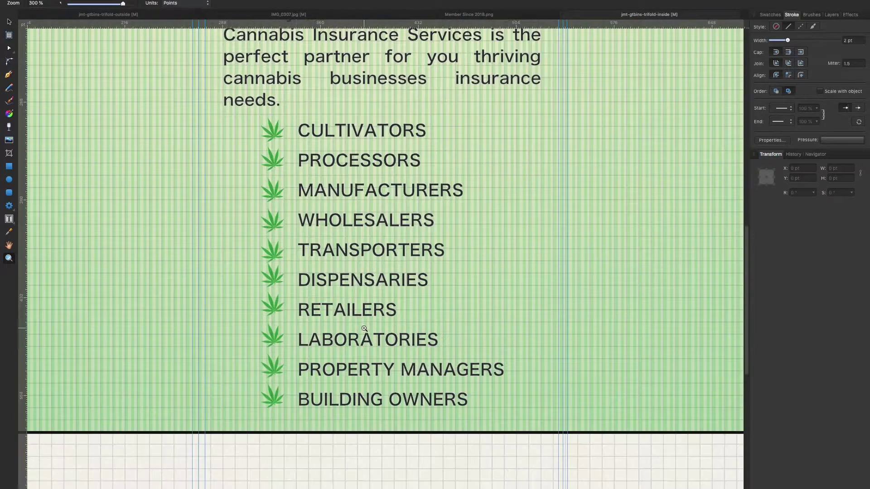
{"action": "key", "text": "v"}
{"action": "left_click", "coordinate": [268, 121]}
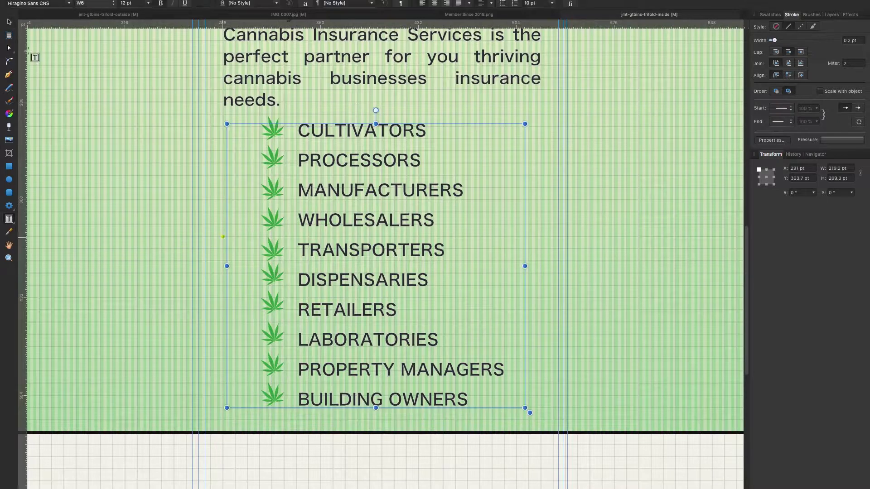
{"action": "left_click", "coordinate": [832, 15]}
Inspect individual leaf bullets inside the group: TRANSPORTERS, MANUFACTURERS and PROCESSORS.
{"action": "left_click", "coordinate": [271, 219]}
{"action": "double_click", "coordinate": [272, 254]}
{"action": "left_click", "coordinate": [272, 335]}
{"action": "left_click", "coordinate": [307, 400]}
{"action": "left_click", "coordinate": [272, 250]}
{"action": "left_click", "coordinate": [272, 190]}
{"action": "left_click", "coordinate": [272, 159]}
{"action": "left_click", "coordinate": [122, 94]}
{"action": "scroll", "coordinate": [284, 229], "scroll_direction": "down", "scroll_amount": 1}
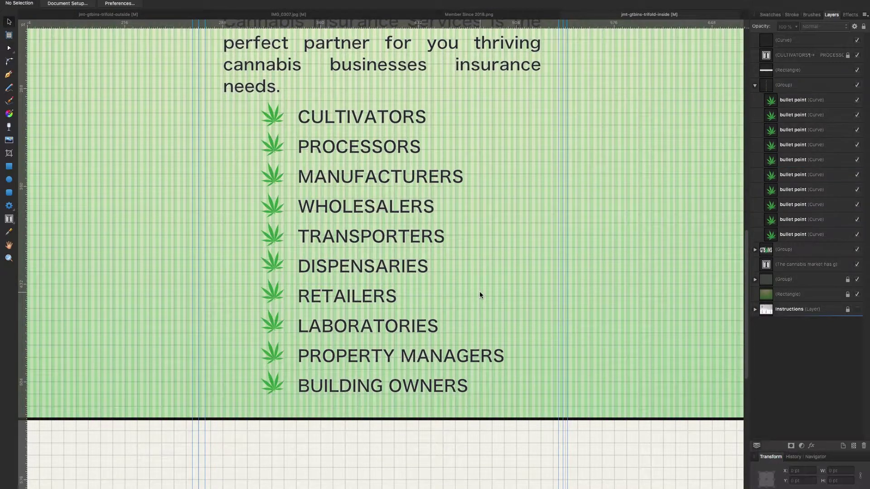
{"action": "scroll", "coordinate": [458, 311], "scroll_direction": "up", "scroll_amount": 4}
Zoom out, select the leaf bullets with the list text, and nudge both down together.
{"action": "double_click", "coordinate": [9, 258]}
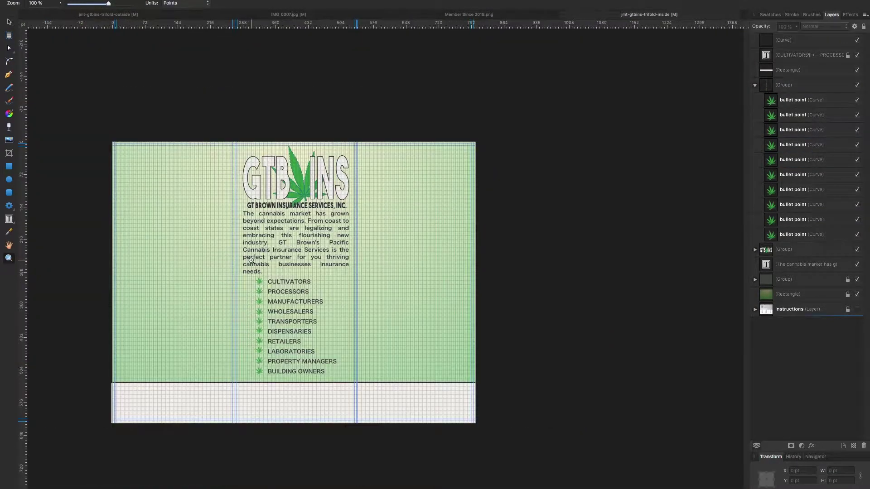
{"action": "key", "text": "v"}
{"action": "left_click", "coordinate": [261, 285]}
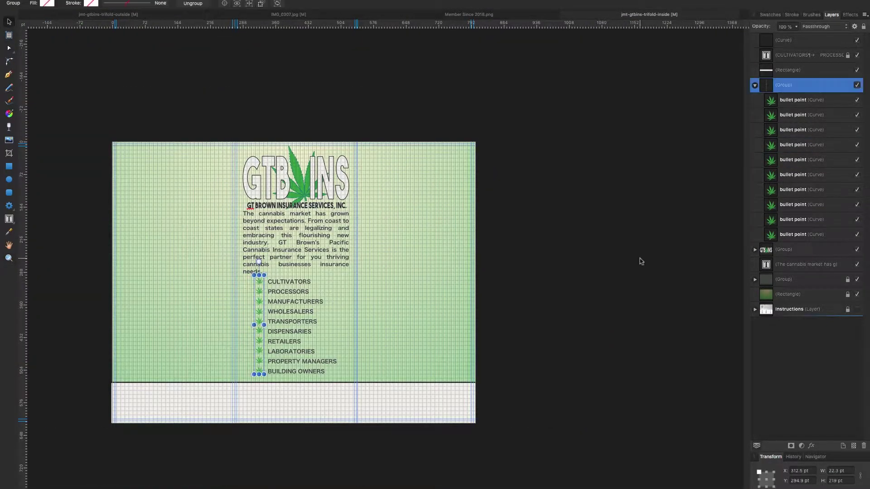
{"action": "left_click", "coordinate": [807, 55], "text": "super"}
{"action": "key", "text": "Down"}
{"action": "key", "text": "Down"}
{"action": "key", "text": "Down"}
{"action": "key", "text": "Down"}
{"action": "key", "text": "Down"}
{"action": "key", "text": "Down"}
{"action": "key", "text": "Down"}
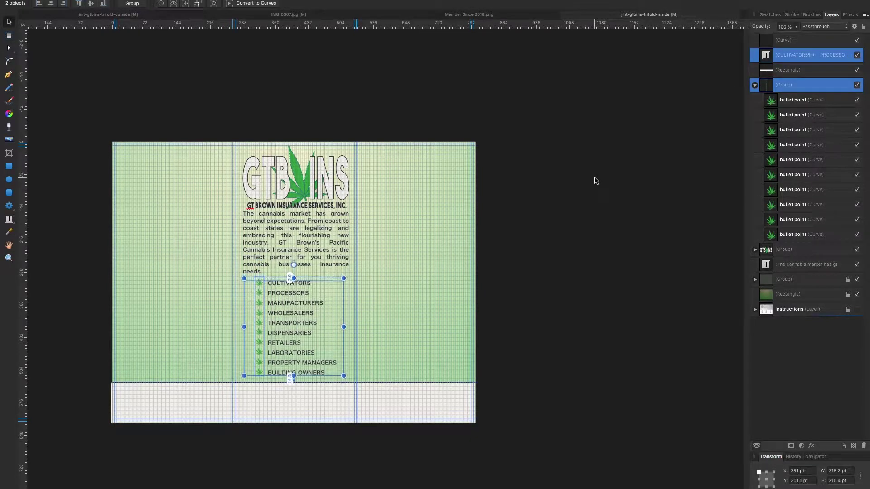
{"action": "left_click", "coordinate": [595, 180]}
{"action": "scroll", "coordinate": [391, 236], "scroll_direction": "down", "scroll_amount": 1}
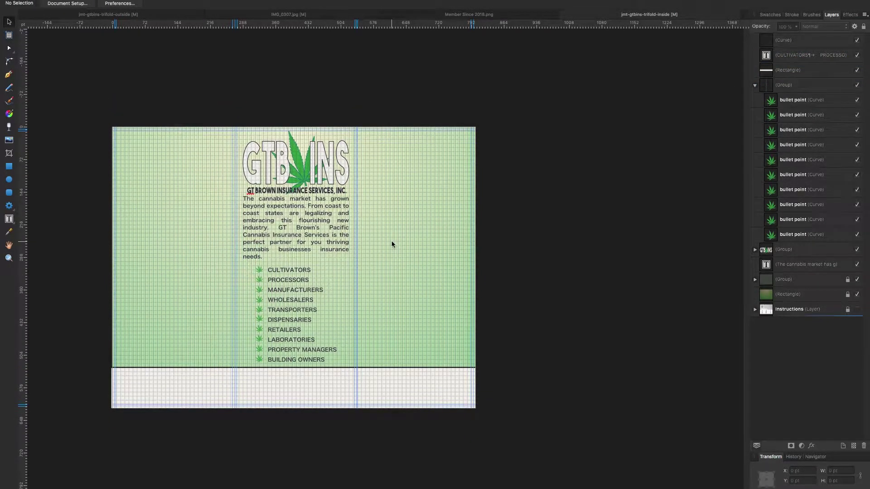
Place 64 pt artistic text reading 'DEDICATED TO THE HIGHEST STANDAREDS OF COMPLIANCE'.
{"action": "left_click", "coordinate": [9, 219]}
{"action": "left_click", "coordinate": [43, 255]}
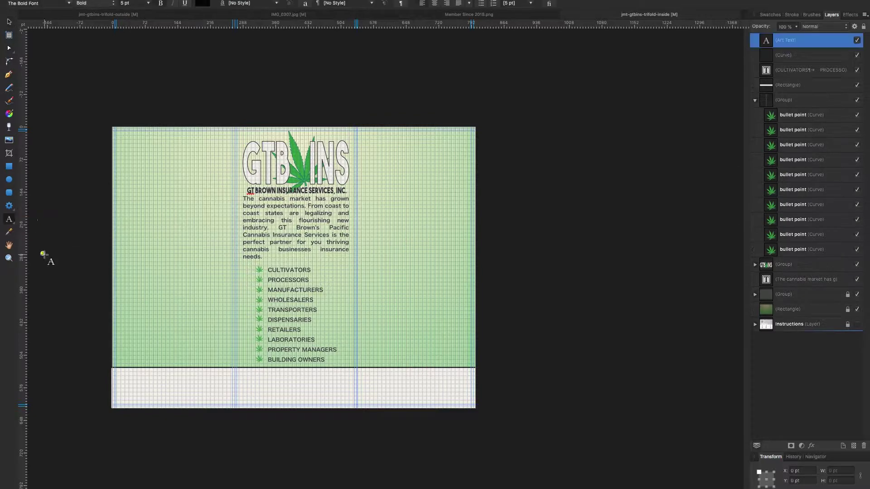
{"action": "left_click", "coordinate": [148, 2]}
{"action": "left_click", "coordinate": [140, 200]}
{"action": "type", "text": "PROTECT"}
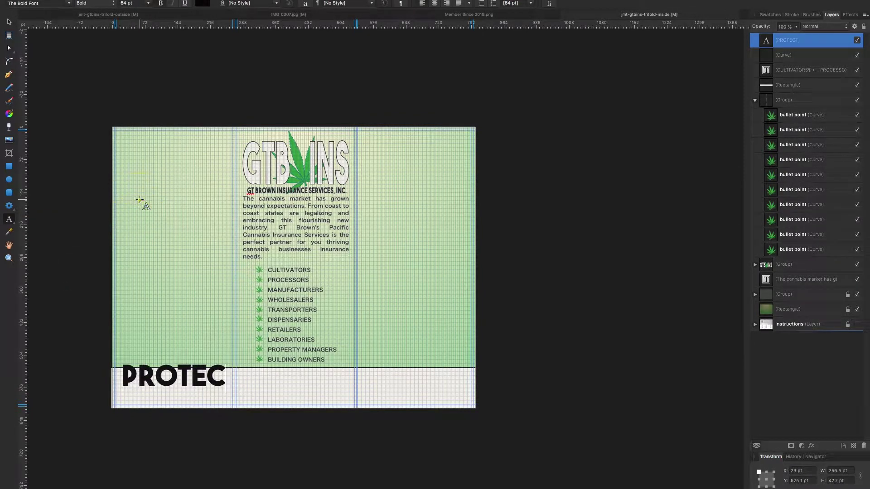
{"action": "key", "text": "BackSpace"}
{"action": "key", "text": "BackSpace"}
{"action": "key", "text": "BackSpace"}
{"action": "key", "text": "BackSpace"}
{"action": "key", "text": "BackSpace"}
{"action": "key", "text": "BackSpace"}
{"action": "key", "text": "BackSpace"}
{"action": "type", "text": "DEDICATED TO THE HIGHEST STANDAREDS"}
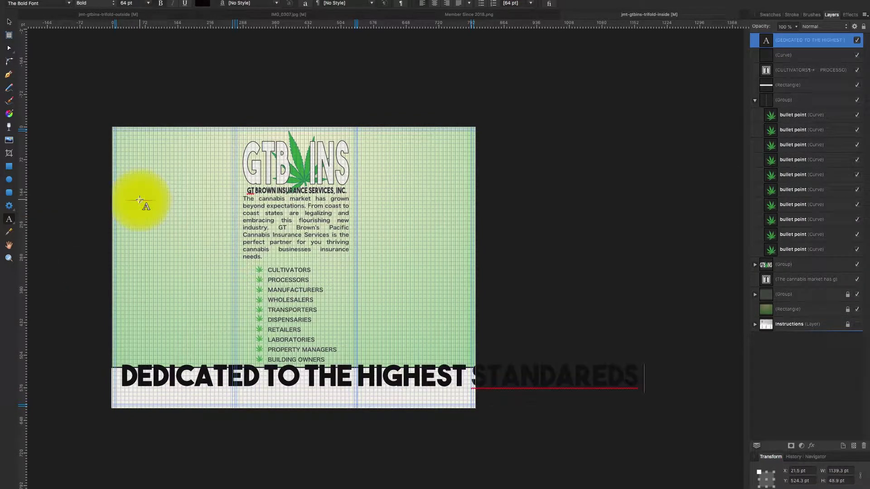
{"action": "type", "text": " OF COMPLIANCE"}
Resize the banner text to 30 pt and correct STANDAREDS to STANDARDS.
{"action": "key", "text": "ctrl+a"}
{"action": "left_click", "coordinate": [148, 3]}
{"action": "left_click", "coordinate": [132, 170]}
{"action": "left_click_drag", "start_coordinate": [286, 381], "coordinate": [308, 382]}
{"action": "right_click", "coordinate": [320, 381]}
{"action": "key", "text": "Escape"}
{"action": "right_click", "coordinate": [283, 384]}
{"action": "left_click", "coordinate": [313, 389]}
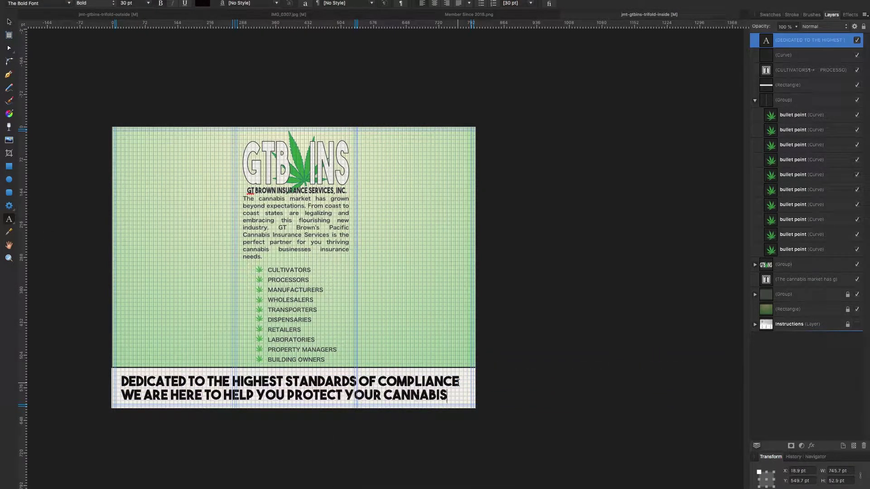
Make the second banner line 20 pt and colour it white.
{"action": "left_click_drag", "start_coordinate": [569, 395], "coordinate": [120, 396]}
{"action": "left_click", "coordinate": [148, 3]}
{"action": "left_click", "coordinate": [131, 156]}
{"action": "left_click", "coordinate": [148, 3]}
{"action": "left_click", "coordinate": [131, 141]}
{"action": "left_click", "coordinate": [770, 15]}
{"action": "left_click", "coordinate": [816, 123]}
{"action": "key", "text": "Escape"}
Resize the banner text frame wider and taller to fit the bottom band.
{"action": "key", "text": "h"}
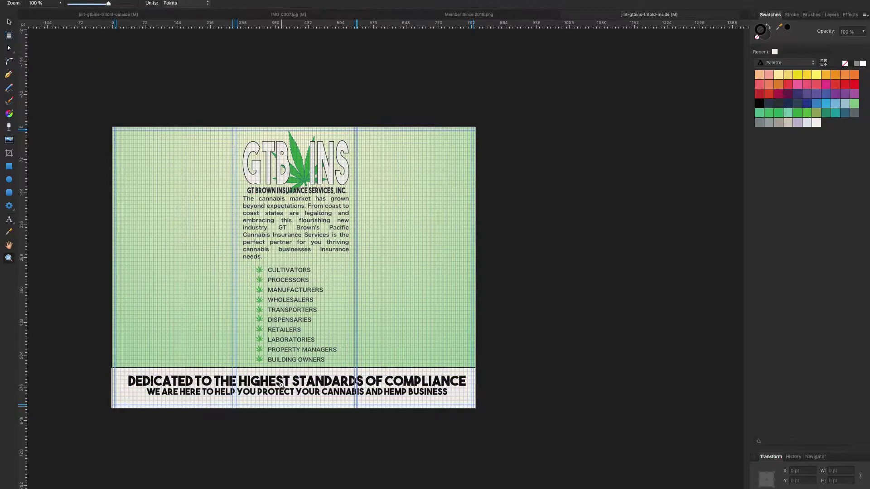
{"action": "scroll", "coordinate": [181, 362], "scroll_direction": "up", "scroll_amount": 1}
{"action": "left_click_drag", "start_coordinate": [121, 242], "coordinate": [102, 266]}
{"action": "scroll", "coordinate": [101, 266], "scroll_direction": "up", "scroll_amount": 1}
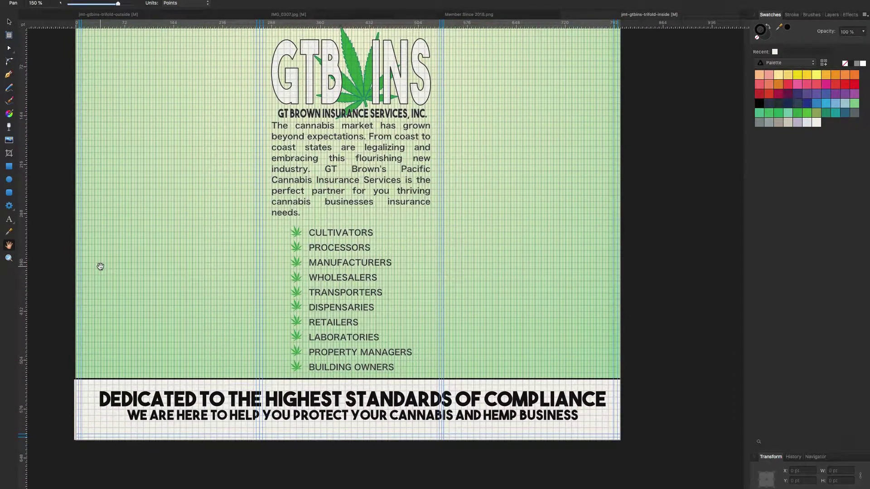
{"action": "key", "text": "v"}
{"action": "left_click", "coordinate": [100, 399]}
{"action": "left_click_drag", "start_coordinate": [600, 405], "coordinate": [634, 457]}
{"action": "left_click", "coordinate": [478, 365]}
Zoom out to the whole page and pan it toward the centre of the view.
{"action": "scroll", "coordinate": [589, 418], "scroll_direction": "up", "scroll_amount": 4}
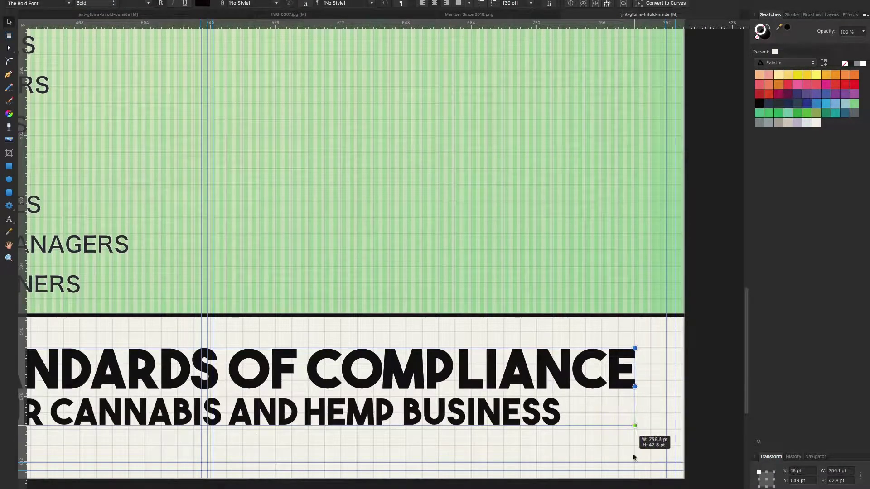
{"action": "scroll", "coordinate": [633, 457], "scroll_direction": "left", "scroll_amount": 15}
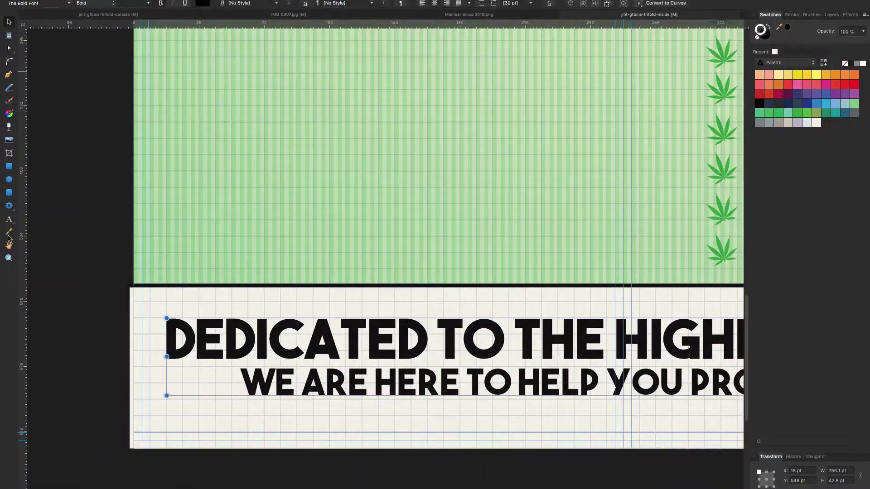
{"action": "scroll", "coordinate": [408, 227], "scroll_direction": "right", "scroll_amount": 10}
{"action": "scroll", "coordinate": [408, 227], "scroll_direction": "up", "scroll_amount": 5}
{"action": "key", "text": "z"}
{"action": "key", "text": "super+0"}
{"action": "left_click", "coordinate": [9, 245]}
{"action": "left_click_drag", "start_coordinate": [89, 237], "coordinate": [170, 288]}
{"action": "left_click_drag", "start_coordinate": [84, 260], "coordinate": [141, 294]}
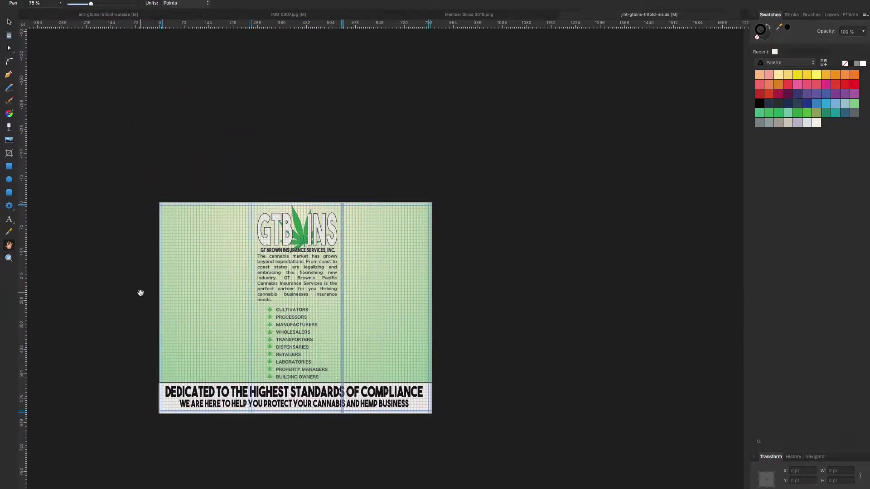
{"action": "scroll", "coordinate": [181, 247], "scroll_direction": "up", "scroll_amount": 5}
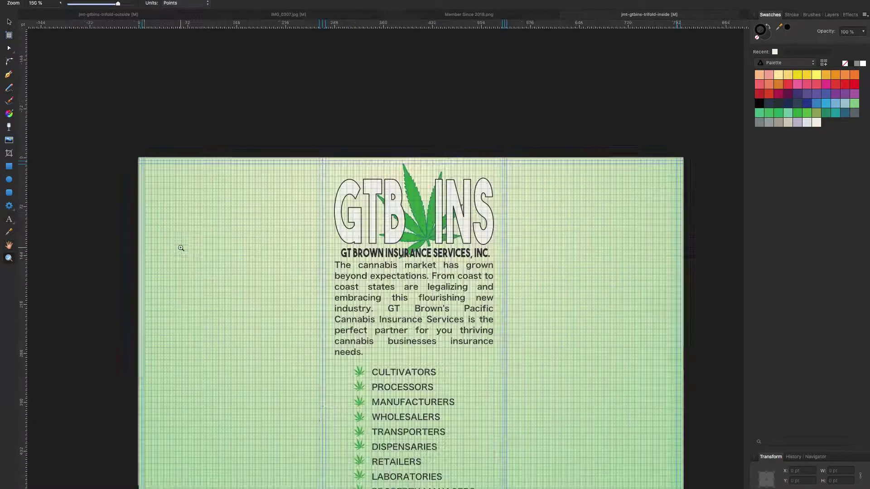
{"action": "key", "text": "v"}
{"action": "scroll", "coordinate": [117, 196], "scroll_direction": "down", "scroll_amount": 2}
{"action": "scroll", "coordinate": [116, 199], "scroll_direction": "up", "scroll_amount": 3}
{"action": "scroll", "coordinate": [116, 199], "scroll_direction": "up", "scroll_amount": 1}
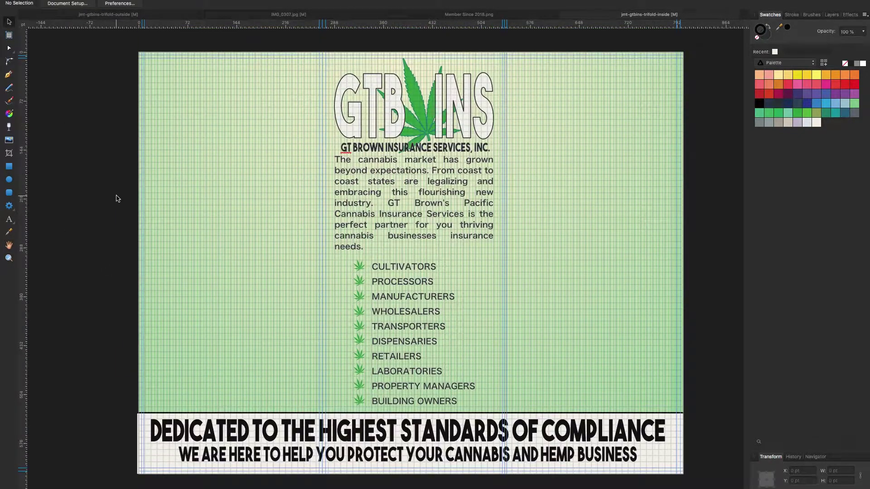
Set the text font to Hiragino Sans CNS W6.
{"action": "left_click", "coordinate": [9, 219]}
{"action": "left_click", "coordinate": [38, 3]}
{"action": "scroll", "coordinate": [136, 244], "scroll_direction": "down", "scroll_amount": 20}
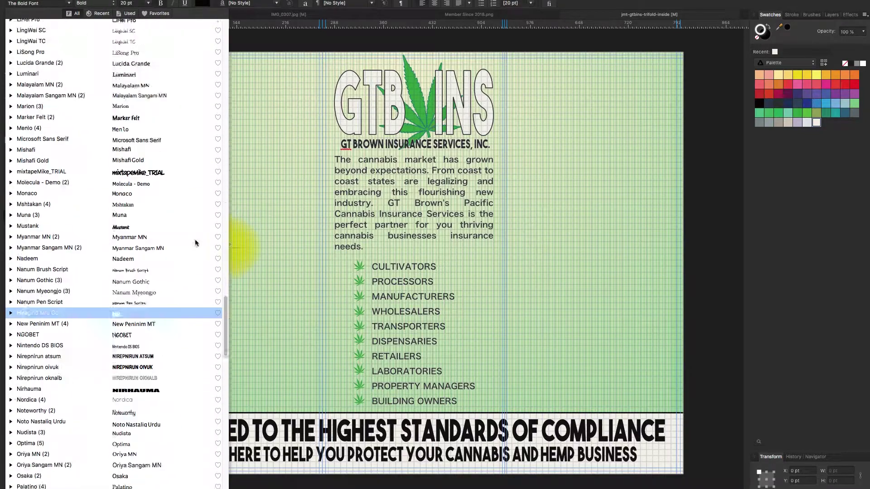
{"action": "scroll", "coordinate": [194, 247], "scroll_direction": "up", "scroll_amount": 10}
{"action": "left_click", "coordinate": [197, 296]}
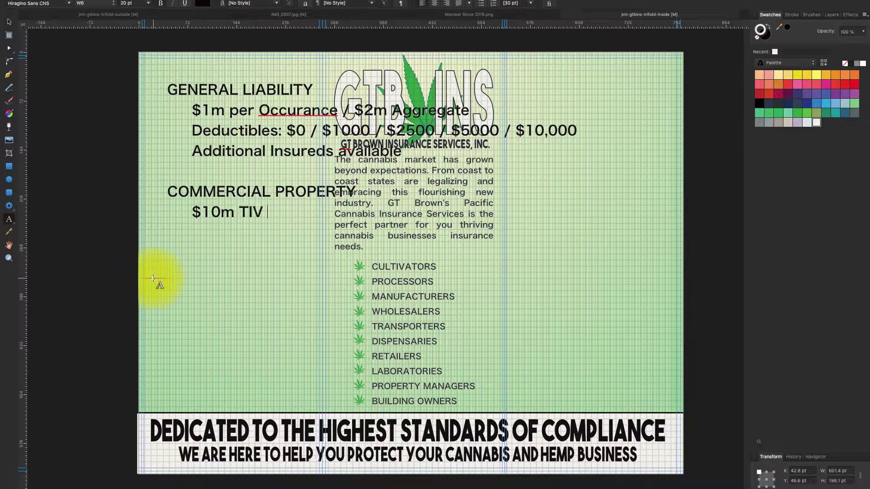
Below the $10m TIV line, paste the Deductibles line and add 'Business Incomde Coverage Available (Stated Limit)'.
{"action": "left_click", "coordinate": [340, 212]}
{"action": "key", "text": "Return"}
{"action": "type", "text": "Deductibles: $0 / $1000 / $2500 / $5000 / $10,000"}
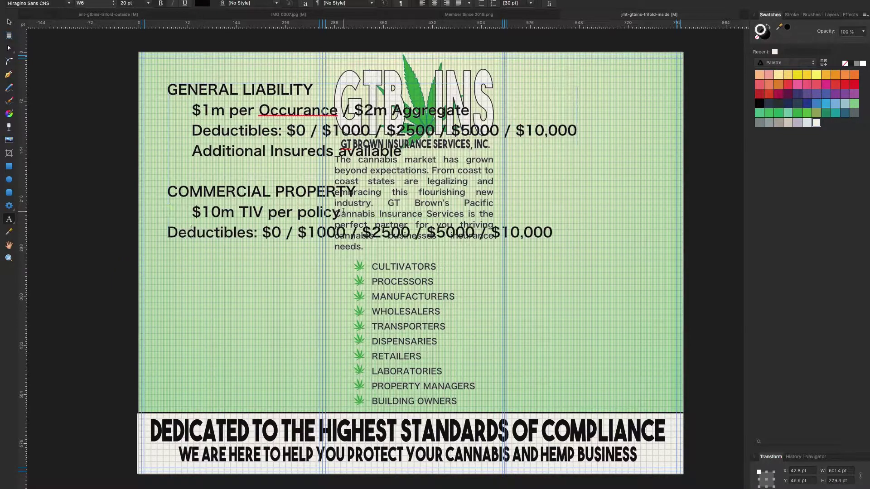
{"action": "key", "text": "Return"}
{"action": "type", "text": "bUSINE"}
{"action": "key", "text": "BackSpace"}
{"action": "key", "text": "BackSpace"}
{"action": "key", "text": "BackSpace"}
{"action": "key", "text": "BackSpace"}
{"action": "key", "text": "BackSpace"}
{"action": "type", "text": "usiness Incomde Coverage Available (Stated Limit)"}
{"action": "left_click", "coordinate": [585, 241]}
Add a MANAGEMENT LIABILITY heading with an indented 'Excess up to $4m' line above it.
{"action": "type", "text": "MANAGEMENT  LIABILITY"}
{"action": "key", "text": "Up"}
{"action": "key", "text": "super+Right"}
{"action": "key", "text": "Return"}
{"action": "key", "text": "Tab"}
{"action": "type", "text": "EXCESS"}
{"action": "key", "text": "Left"}
{"action": "key", "text": "Left"}
{"action": "key", "text": "Left"}
{"action": "key", "text": "Left"}
{"action": "key", "text": "Delete"}
{"action": "key", "text": "Delete"}
{"action": "key", "text": "Delete"}
{"action": "key", "text": "Delete"}
{"action": "key", "text": "BackSpace"}
{"action": "type", "text": "xcess up to $4m"}
{"action": "key", "text": "Return"}
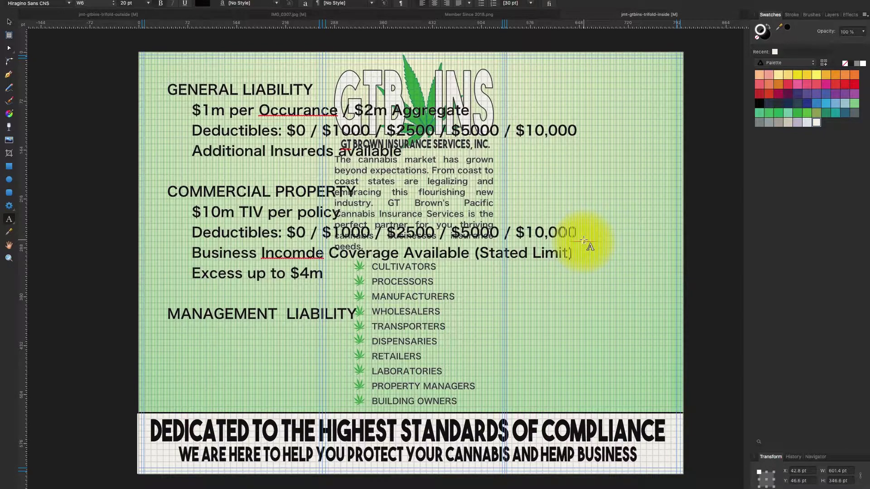
Add indented EPLI and Fiduciary items, then a PROFESSIONAL LIABILITY heading.
{"action": "key", "text": "Return"}
{"action": "key", "text": "Tab"}
{"action": "type", "text": "EPLI Fiduciary"}
{"action": "key", "text": "Return"}
{"action": "type", "text": "PROFESSIONAL LIABILITY"}
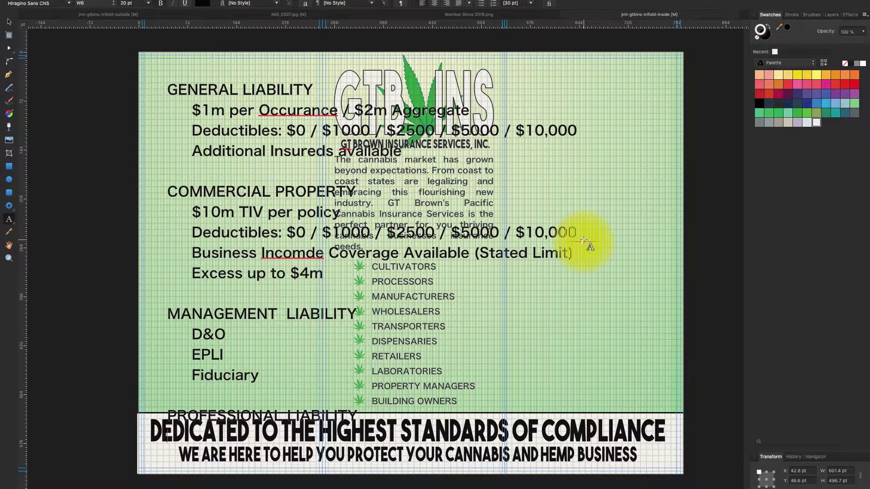
{"action": "key", "text": "Escape"}
Set the three General Liability item lines to 12 pt.
{"action": "key", "text": "t"}
{"action": "left_click_drag", "start_coordinate": [401, 152], "coordinate": [192, 111]}
{"action": "left_click", "coordinate": [148, 3]}
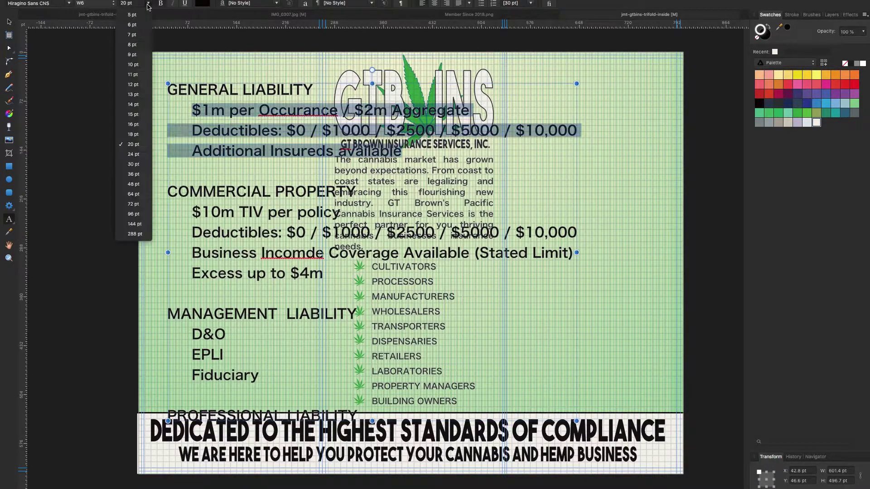
{"action": "left_click", "coordinate": [132, 111]}
Clear the old coverage text from the page.
{"action": "left_click_drag", "start_coordinate": [577, 244], "coordinate": [315, 244]}
{"action": "scroll", "coordinate": [102, 117], "scroll_direction": "up", "scroll_amount": 3}
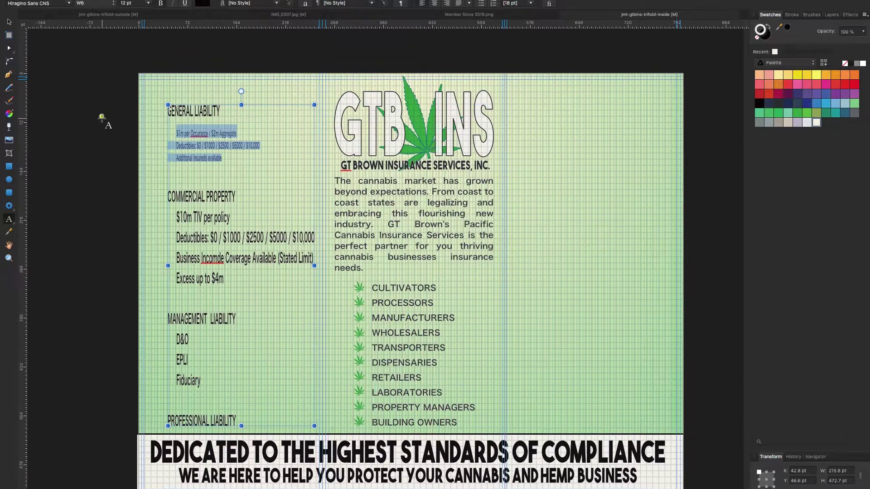
{"action": "left_click", "coordinate": [38, 4]}
{"action": "key", "text": "Escape"}
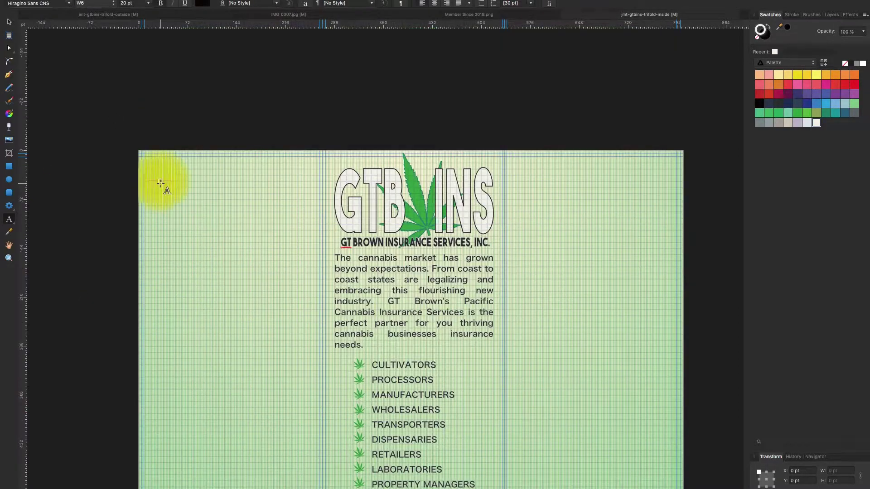
Type 'GENERAL LIABILITY' and '$1m per Occurance / $2m Aggrigate' as loose text, then undo it.
{"action": "left_click", "coordinate": [161, 182]}
{"action": "type", "text": "GENERAL LIABILITY"}
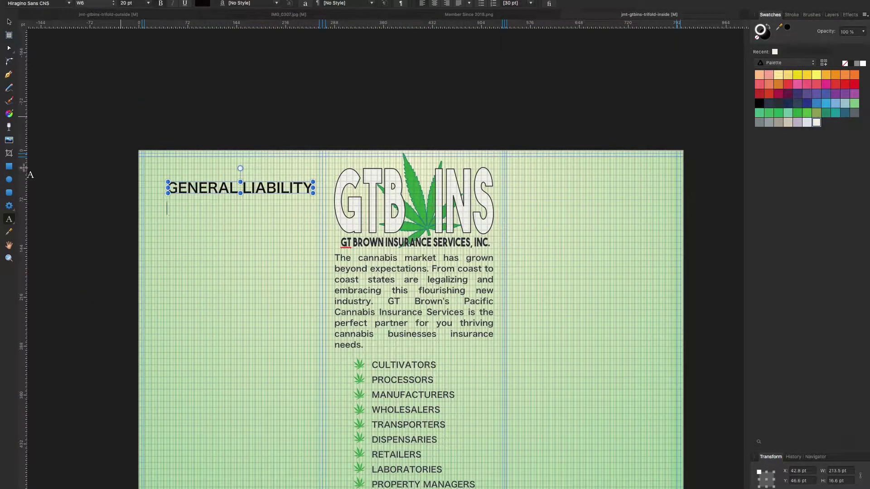
{"action": "key", "text": "Return"}
{"action": "type", "text": "$1m per Occur"}
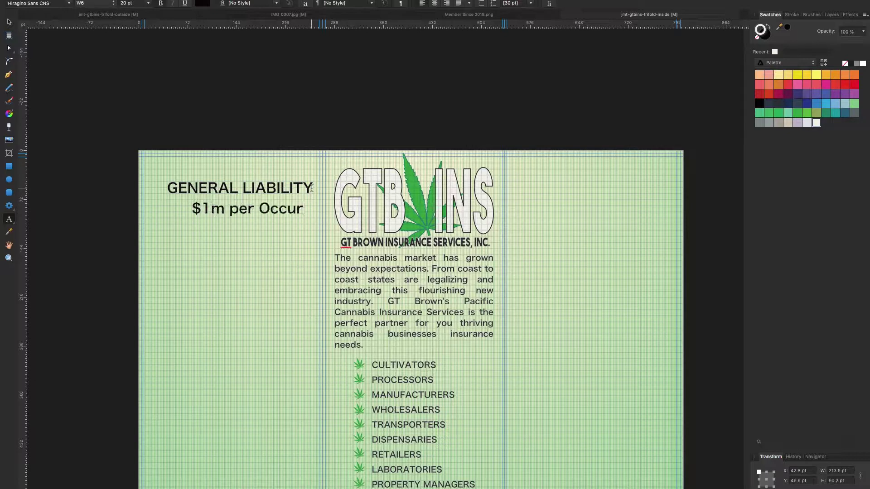
{"action": "type", "text": "ance / $2m Aggrigate"}
{"action": "key", "text": "Escape"}
{"action": "left_click", "coordinate": [196, 100]}
{"action": "key", "text": "ctrl+z"}
Draw a Frame Text box in the left panel extending down to the banner.
{"action": "key", "text": "t"}
{"action": "left_click_drag", "start_coordinate": [152, 169], "coordinate": [309, 450]}
{"action": "scroll", "coordinate": [178, 255], "scroll_direction": "down", "scroll_amount": 4}
{"action": "key", "text": "Escape"}
{"action": "left_click_drag", "start_coordinate": [230, 361], "coordinate": [231, 415]}
Type the liability amounts, putting $2m Aggregate on its own line and correcting 'Aggregate'.
{"action": "left_click", "coordinate": [9, 219]}
{"action": "type", "text": "G"}
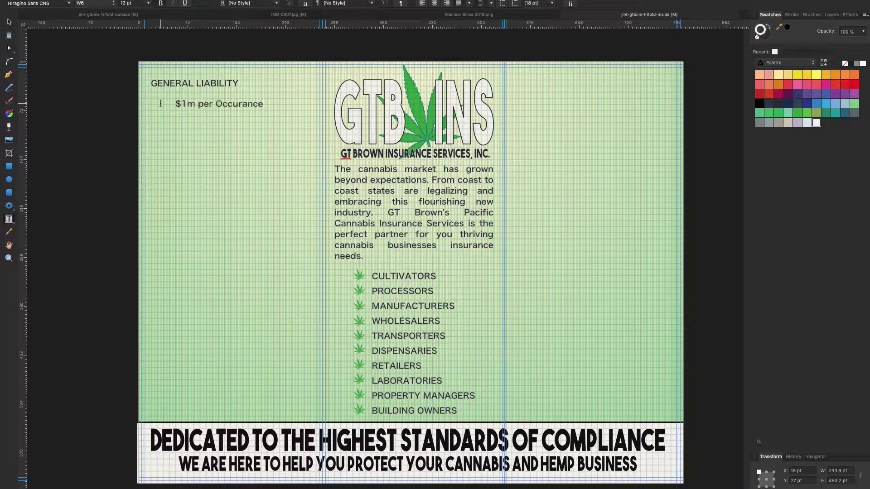
{"action": "type", "text": "m Aggrigate"}
{"action": "left_click", "coordinate": [292, 104]}
{"action": "key", "text": "BackSpace"}
{"action": "key", "text": "BackSpace"}
{"action": "key", "text": "BackSpace"}
{"action": "key", "text": "Return"}
{"action": "key", "text": "Escape"}
{"action": "left_click", "coordinate": [225, 124]}
{"action": "key", "text": "BackSpace"}
{"action": "type", "text": "e"}
Add indented deductible lines $5000, $10,000 and Additional Insureds under Commercial Property.
{"action": "left_click", "coordinate": [183, 127]}
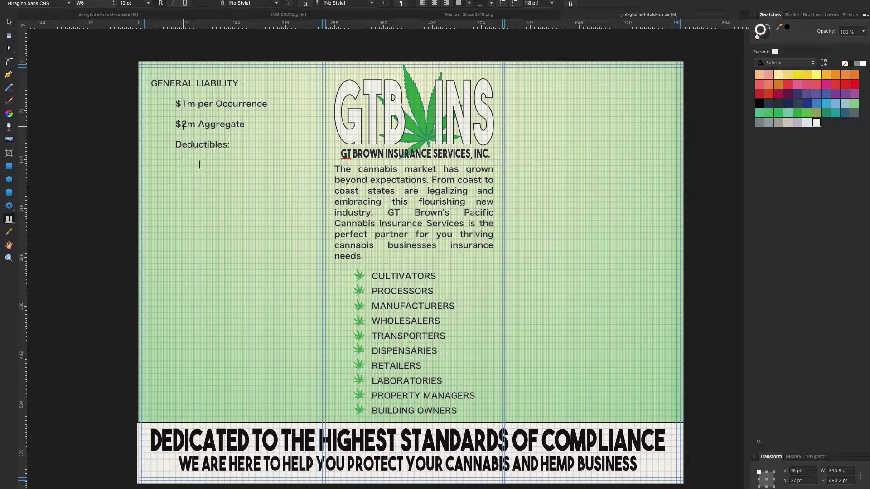
{"action": "key", "text": "Return"}
{"action": "key", "text": "Tab"}
{"action": "type", "text": "$5000"}
{"action": "key", "text": "Return"}
{"action": "key", "text": "Tab"}
{"action": "type", "text": "$10,000"}
{"action": "key", "text": "Return"}
{"action": "type", "text": "Additional "}
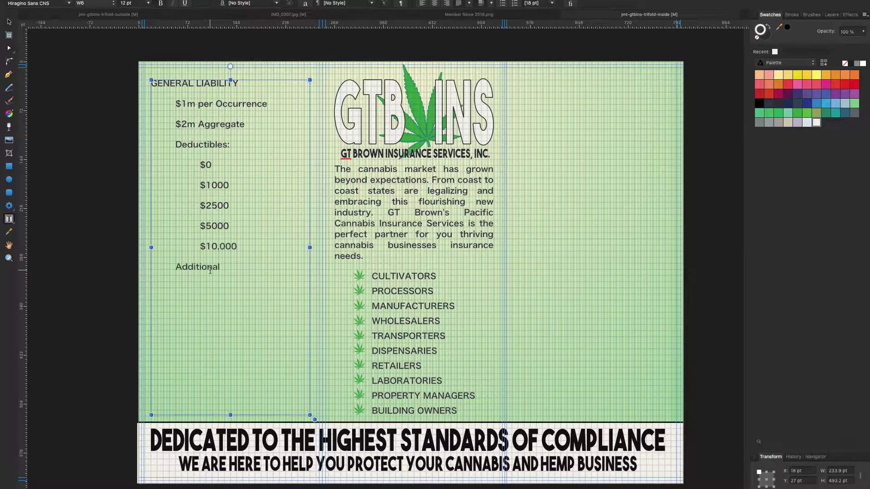
{"action": "type", "text": "Insureds Available"}
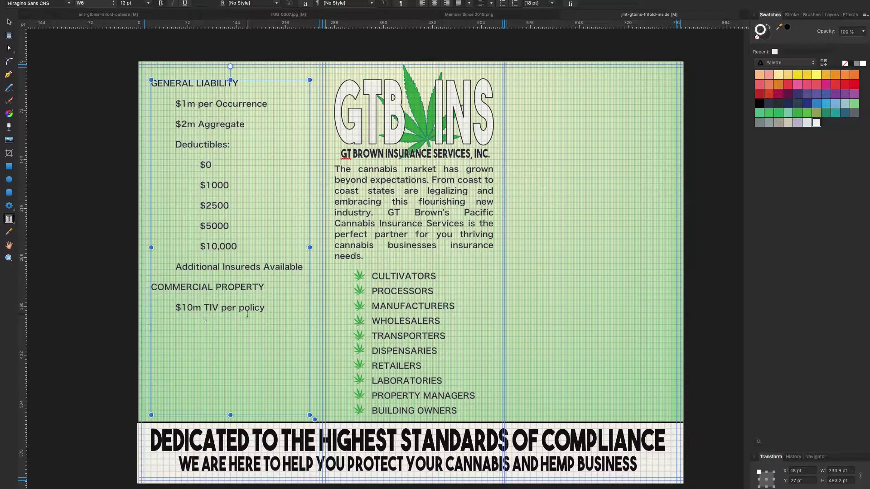
{"action": "type", "text": "Deductibles: \t\t$0 \t\t$1000 \t\t$2500 \t\t$5000 \t\t$10,000"}
{"action": "scroll", "coordinate": [247, 364], "scroll_direction": "down", "scroll_amount": 2}
{"action": "key", "text": "Return"}
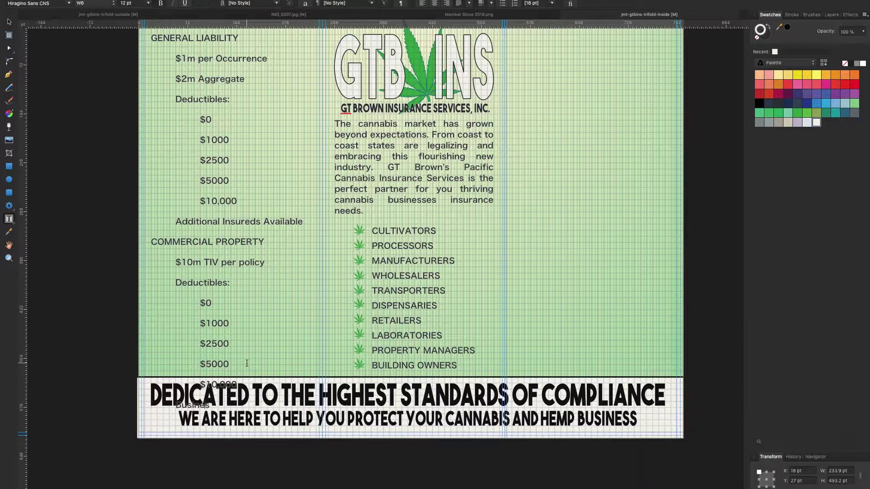
Add the line 'BUSINESS INCOME COVERAGE AVAILABLE (STATED LIMIT)' to the list.
{"action": "type", "text": "BUSINESS INCOME COVERAGE AVAILABLE (STATED LIMIT)"}
{"action": "key", "text": "Escape"}
{"action": "scroll", "coordinate": [247, 364], "scroll_direction": "up", "scroll_amount": 1}
Tighten leading to 5 pt for the General Liability and Commercial Property item lines.
{"action": "left_click_drag", "start_coordinate": [175, 86], "coordinate": [247, 111]}
{"action": "left_click", "coordinate": [552, 3]}
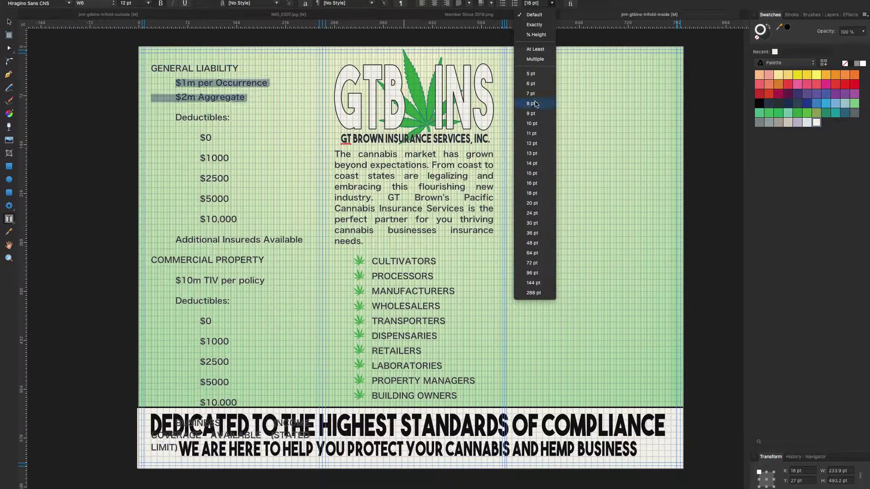
{"action": "left_click", "coordinate": [535, 73]}
{"action": "left_click_drag", "start_coordinate": [160, 82], "coordinate": [303, 235]}
{"action": "left_click", "coordinate": [552, 3]}
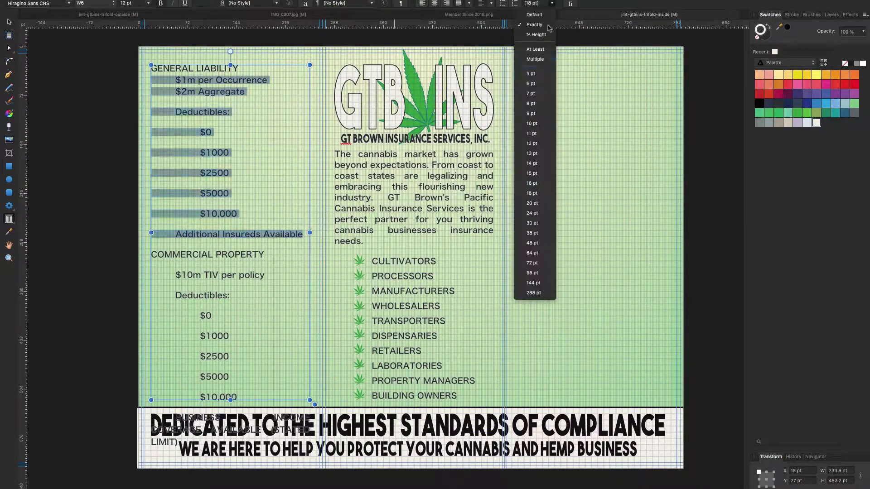
{"action": "left_click", "coordinate": [534, 73]}
{"action": "left_click_drag", "start_coordinate": [151, 193], "coordinate": [177, 381]}
{"action": "left_click", "coordinate": [552, 3]}
{"action": "left_click", "coordinate": [531, 74]}
Delete the all-caps Business Income paragraph.
{"action": "left_click_drag", "start_coordinate": [311, 290], "coordinate": [178, 307]}
{"action": "key", "text": "BackSpace"}
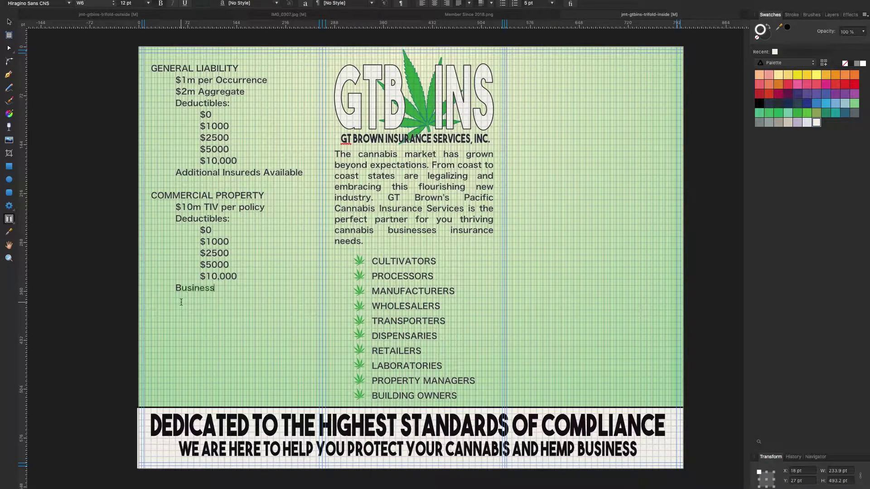
{"action": "key", "text": "Escape"}
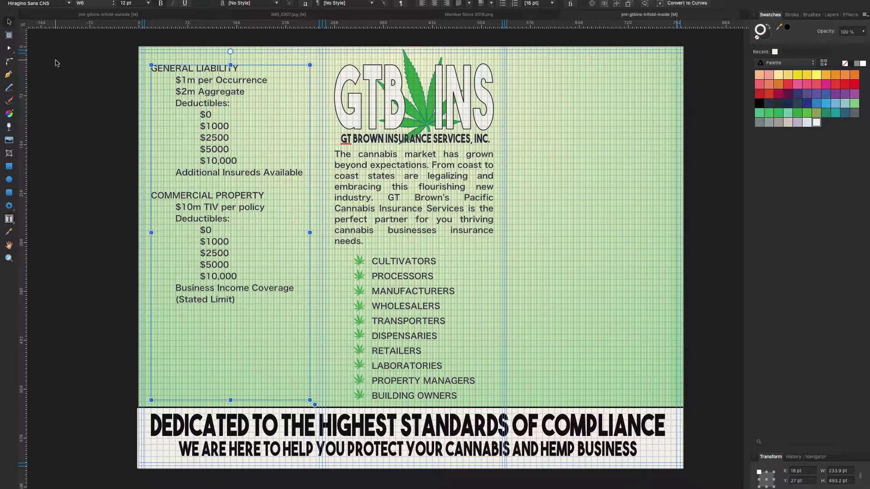
{"action": "left_click", "coordinate": [57, 63]}
Add 'PROFESSIONAL LIABILITY' on the list's last line.
{"action": "key", "text": "t"}
{"action": "left_click", "coordinate": [242, 308]}
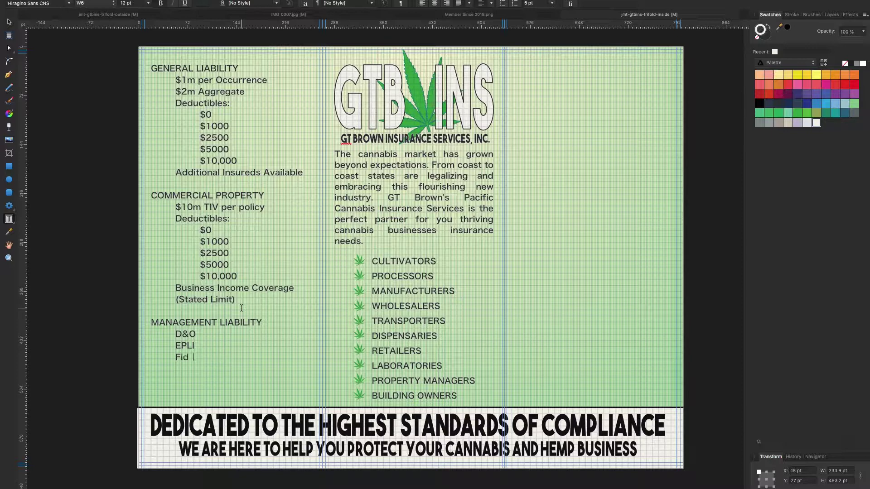
{"action": "type", "text": "PROFESSIONAL LIABILITY"}
{"action": "key", "text": "Escape"}
{"action": "left_click", "coordinate": [67, 99]}
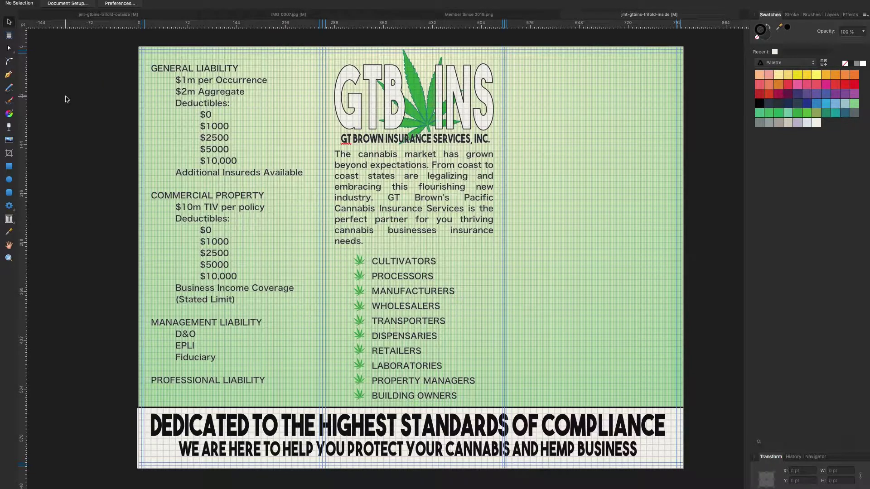
Underline the GENERAL, MANAGEMENT and PROFESSIONAL LIABILITY headings.
{"action": "left_click", "coordinate": [9, 220]}
{"action": "triple_click", "coordinate": [195, 68]}
{"action": "key", "text": "ctrl+u"}
{"action": "triple_click", "coordinate": [206, 322]}
{"action": "key", "text": "ctrl+u"}
{"action": "triple_click", "coordinate": [208, 380]}
{"action": "key", "text": "ctrl+u"}
{"action": "key", "text": "Escape"}
{"action": "left_click", "coordinate": [67, 87]}
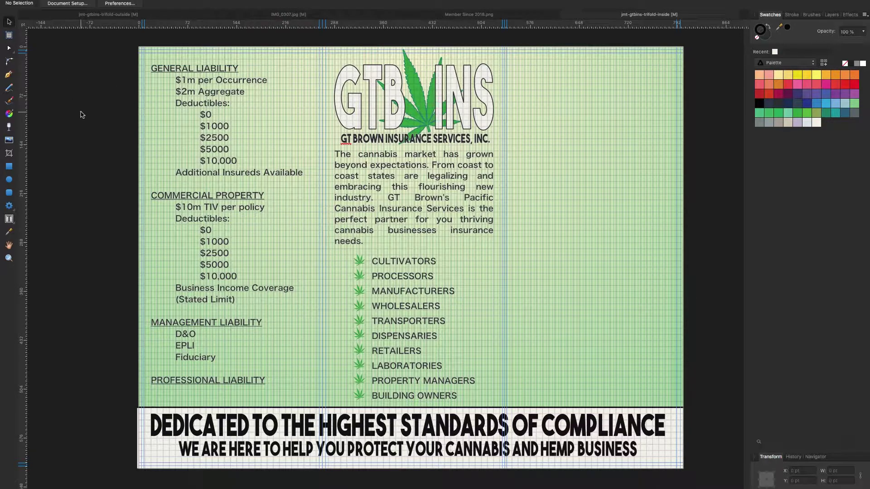
Add 'Excess up to $4m' below '$10m TIV per policy'.
{"action": "left_click", "coordinate": [239, 277]}
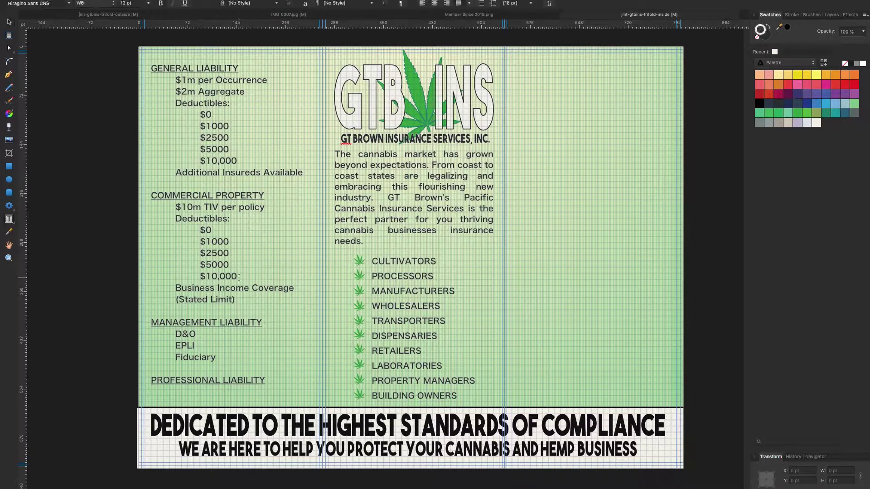
{"action": "left_click", "coordinate": [268, 208]}
{"action": "key", "text": "Return"}
{"action": "type", "text": "Eccess u p to $4m"}
{"action": "left_click", "coordinate": [151, 219]}
{"action": "key", "text": "Tab"}
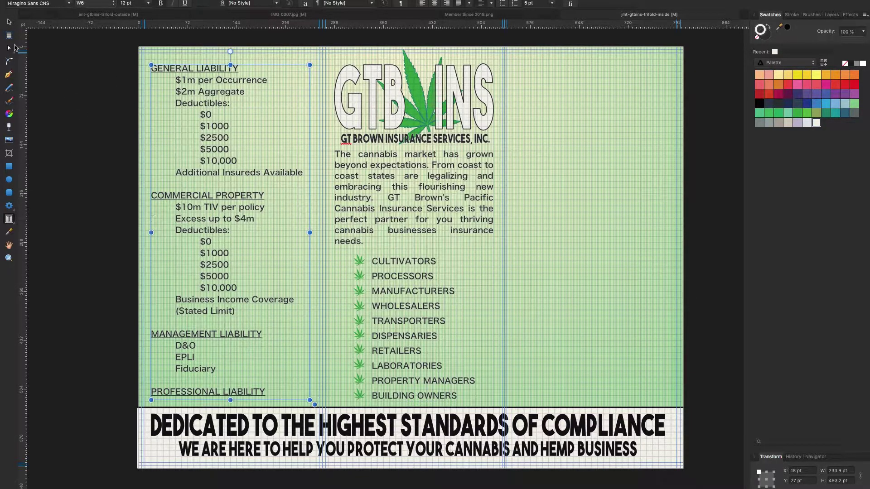
{"action": "key", "text": "Escape"}
{"action": "left_click", "coordinate": [69, 110]}
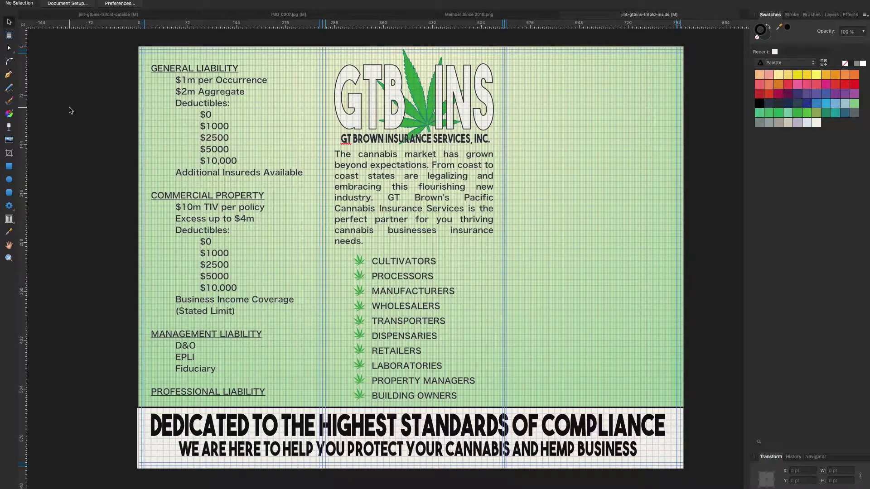
Insert blank lines after the COMMERCIAL PROPERTY and MANAGEMENT LIABILITY headings.
{"action": "left_click", "coordinate": [269, 195]}
{"action": "key", "text": "Return"}
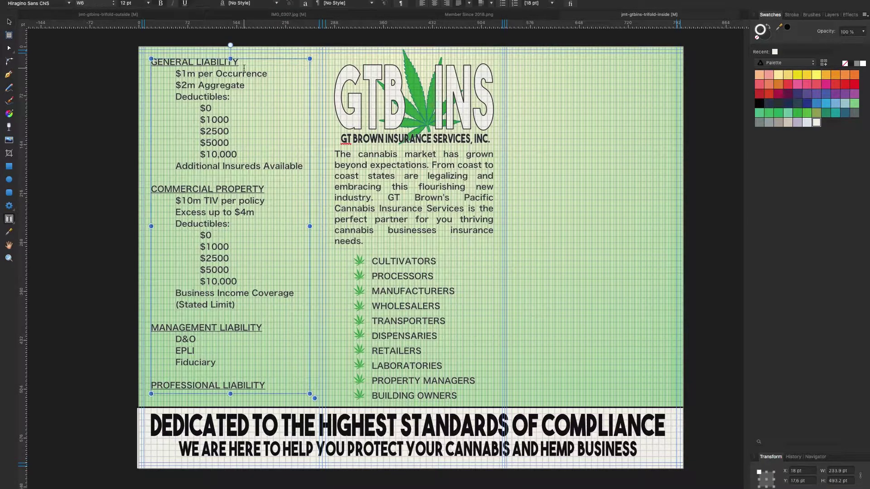
{"action": "scroll", "coordinate": [270, 309], "scroll_direction": "down", "scroll_amount": 2}
{"action": "left_click", "coordinate": [270, 309]}
{"action": "key", "text": "Return"}
{"action": "scroll", "coordinate": [270, 309], "scroll_direction": "down", "scroll_amount": 3}
{"action": "scroll", "coordinate": [181, 154], "scroll_direction": "up", "scroll_amount": 7}
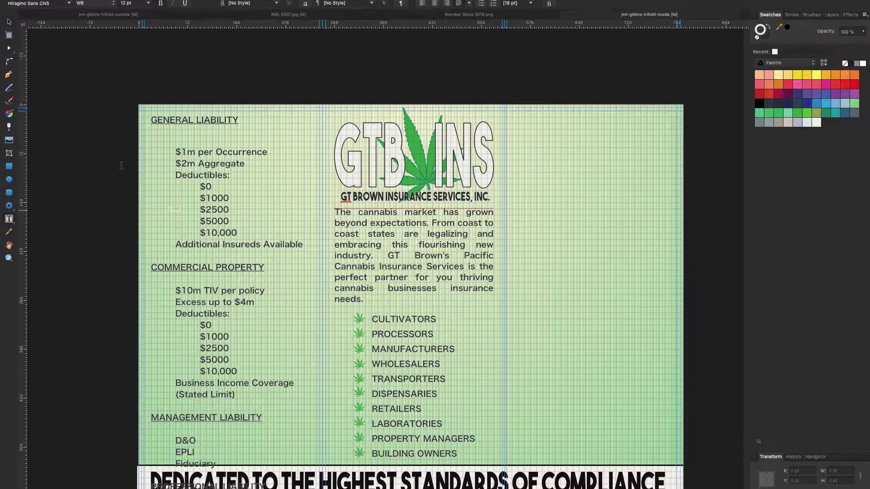
Set the whole coverage list's line spacing to 4 pt.
{"action": "scroll", "coordinate": [531, 144], "scroll_direction": "down", "scroll_amount": 4}
{"action": "scroll", "coordinate": [528, 143], "scroll_direction": "up", "scroll_amount": 7}
{"action": "key", "text": "super+a"}
{"action": "left_click", "coordinate": [552, 3]}
{"action": "left_click", "coordinate": [533, 173]}
{"action": "left_click", "coordinate": [552, 3]}
{"action": "left_click", "coordinate": [533, 93]}
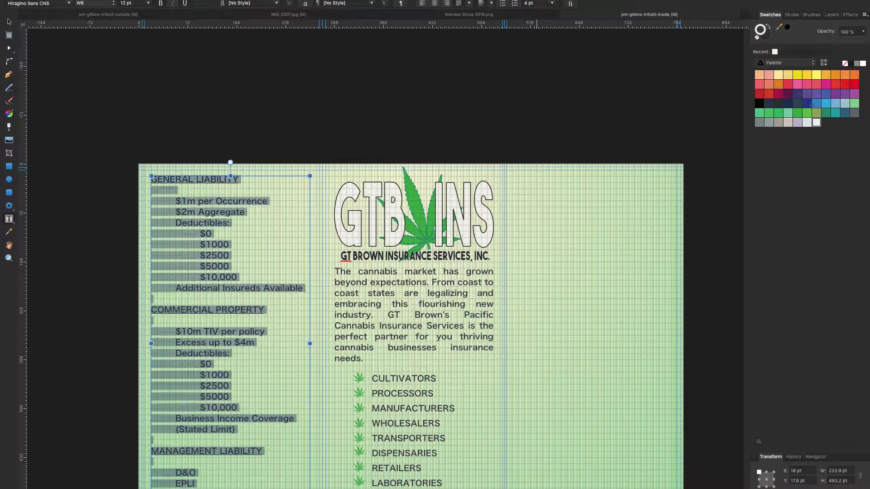
Try colouring the list text green, then undo it.
{"action": "scroll", "coordinate": [37, 190], "scroll_direction": "down", "scroll_amount": 5}
{"action": "left_click", "coordinate": [37, 189]}
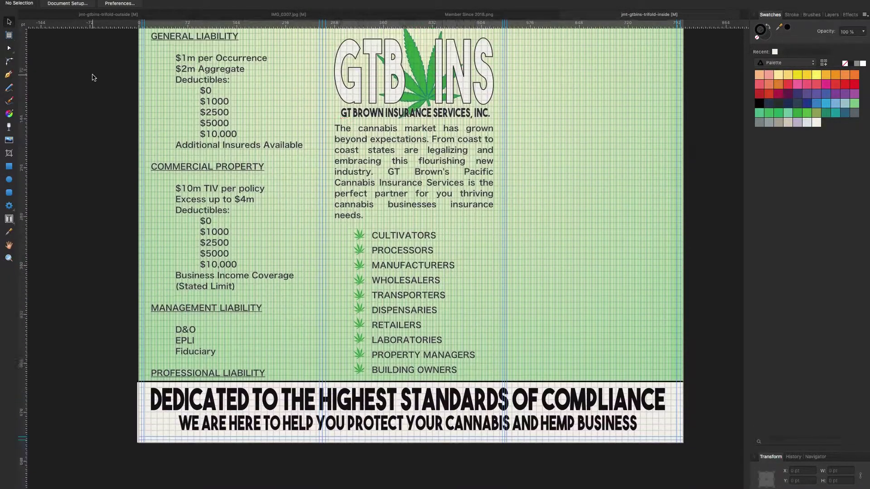
{"action": "scroll", "coordinate": [37, 189], "scroll_direction": "up", "scroll_amount": 2}
{"action": "left_click", "coordinate": [195, 64]}
{"action": "left_click", "coordinate": [779, 113]}
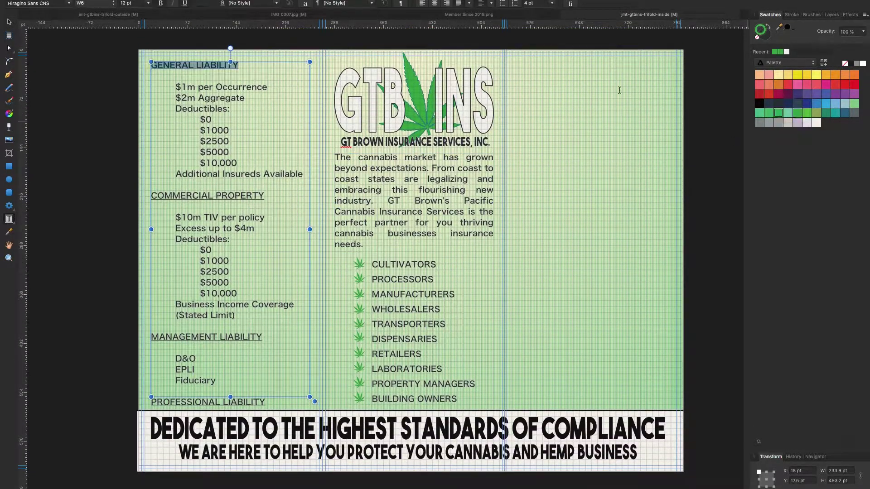
{"action": "key", "text": "ctrl+z"}
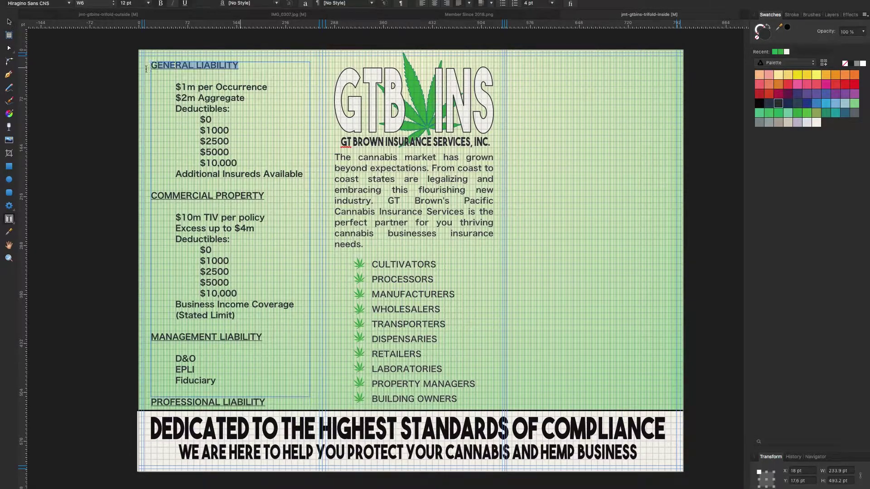
Place a copy of the coverage list frame in the right panel, aligned with the left.
{"action": "left_click_drag", "start_coordinate": [303, 174], "coordinate": [76, 86]}
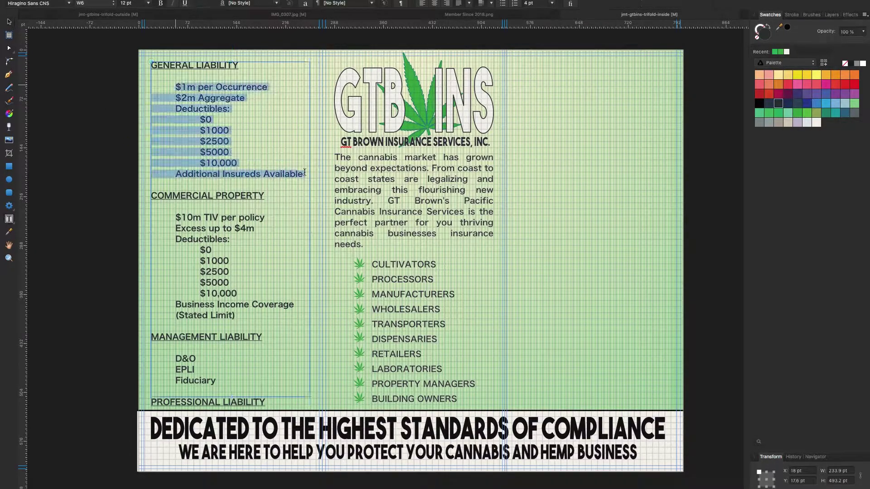
{"action": "scroll", "coordinate": [76, 87], "scroll_direction": "down", "scroll_amount": 1}
{"action": "key", "text": "Escape"}
{"action": "left_click_drag", "start_coordinate": [217, 216], "coordinate": [582, 215]}
{"action": "scroll", "coordinate": [582, 215], "scroll_direction": "up", "scroll_amount": 4}
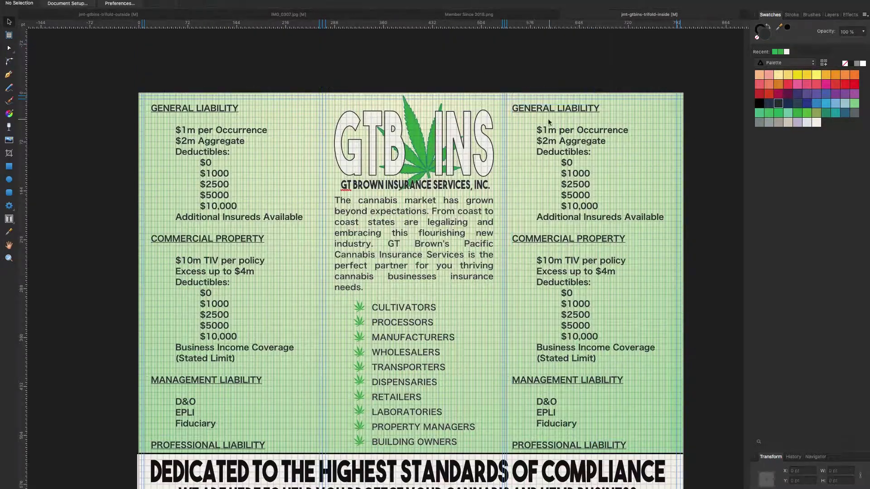